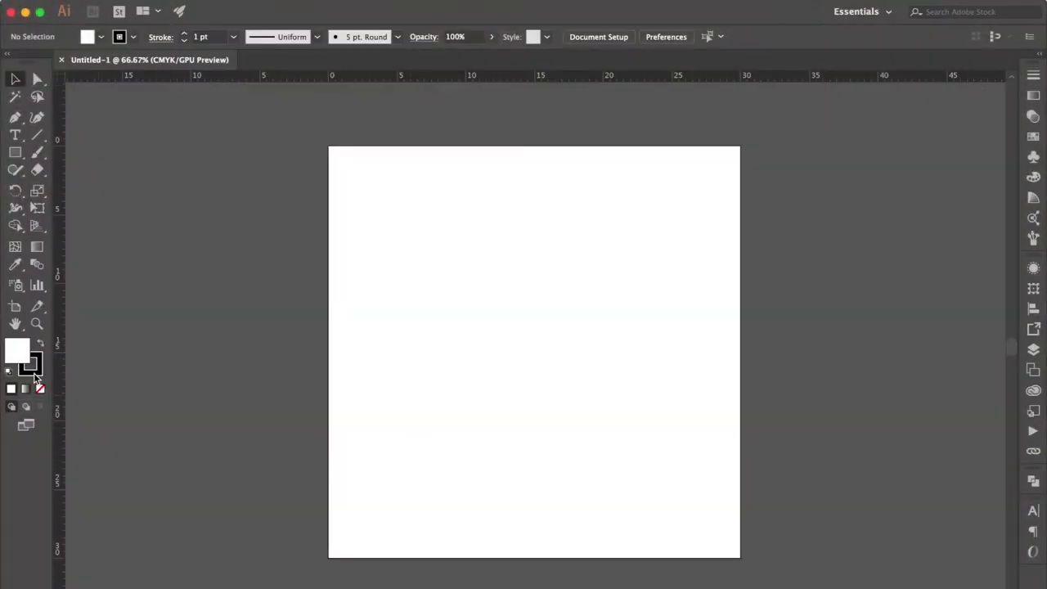
Remove the stroke and draw a rectangle covering the whole artboard.
{"action": "left_click", "coordinate": [35, 370]}
{"action": "left_click", "coordinate": [41, 389]}
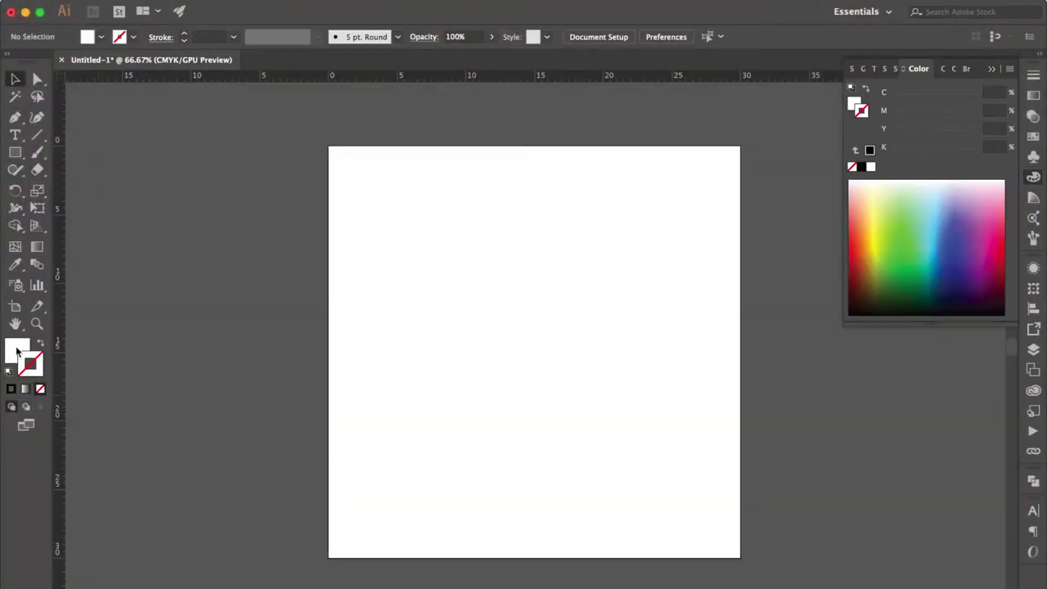
{"action": "left_click", "coordinate": [9, 350]}
{"action": "left_click", "coordinate": [15, 153]}
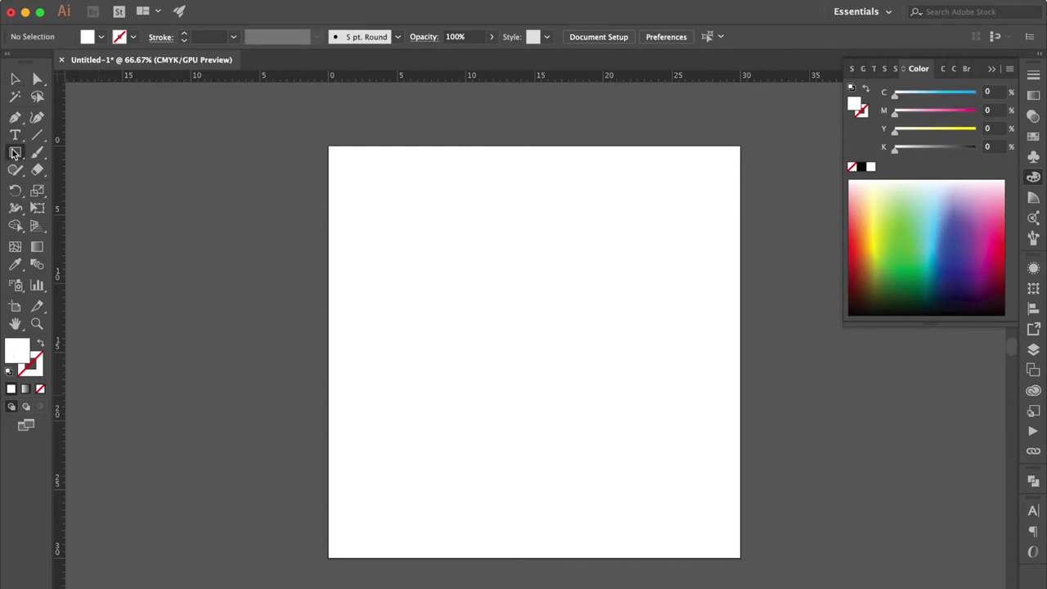
{"action": "left_click_drag", "start_coordinate": [325, 141], "coordinate": [743, 566]}
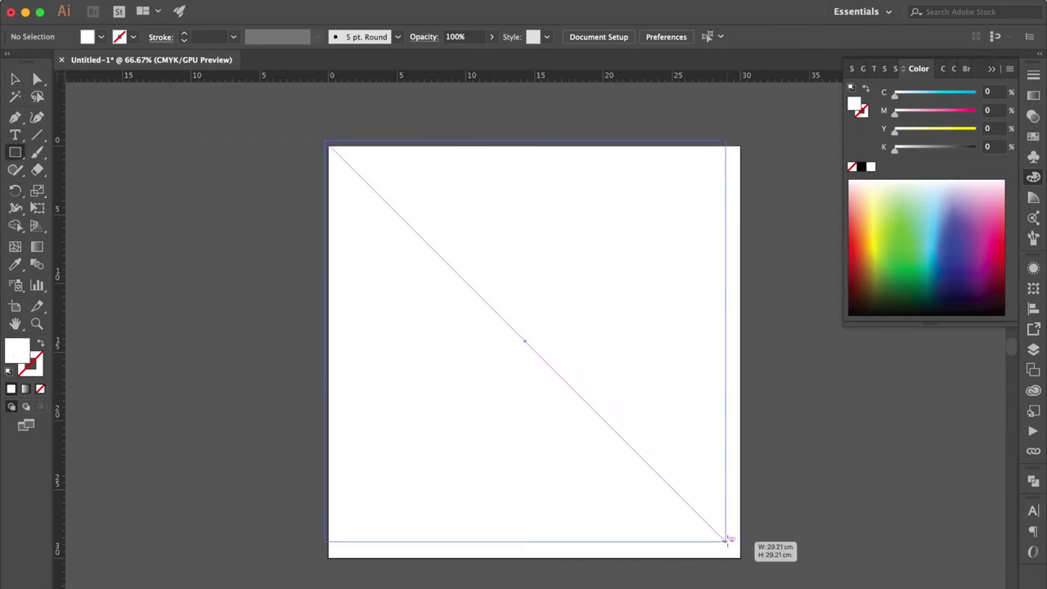
Fill the background rectangle tan (C0 M35 Y75 K20) and deselect it.
{"action": "left_click", "coordinate": [1033, 178]}
{"action": "left_click", "coordinate": [991, 110]}
{"action": "type", "text": "3"}
{"action": "key", "text": "Tab"}
{"action": "key", "text": "Tab"}
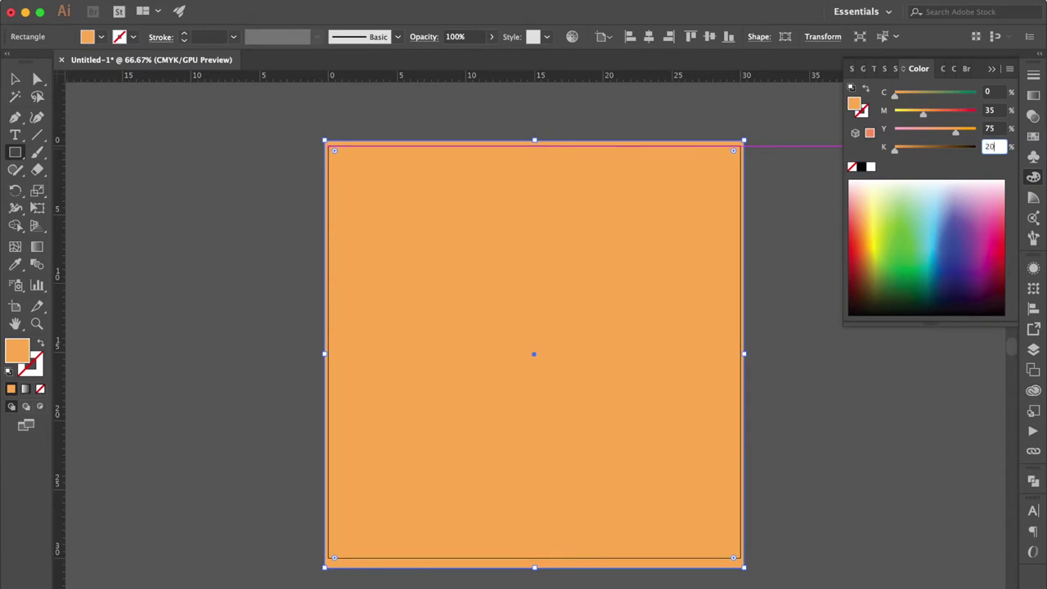
{"action": "key", "text": "Return"}
{"action": "left_click", "coordinate": [463, 126]}
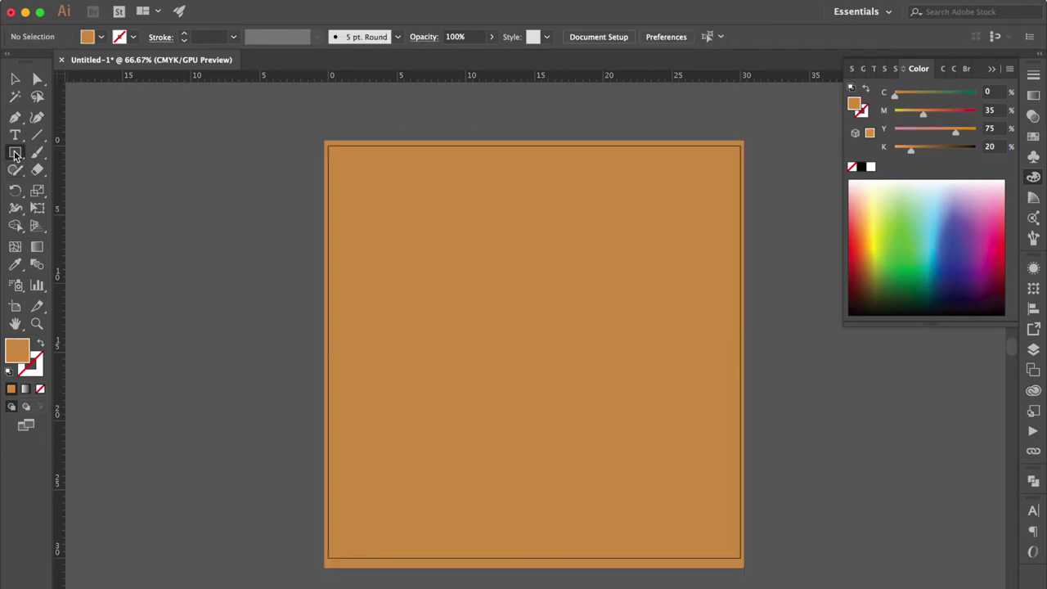
{"action": "left_click_drag", "start_coordinate": [15, 153], "coordinate": [73, 187]}
Draw a wide, flat red ellipse (C10 M75 Y65 K0) in the artboard's upper middle.
{"action": "left_click", "coordinate": [997, 94]}
{"action": "key", "text": "Tab"}
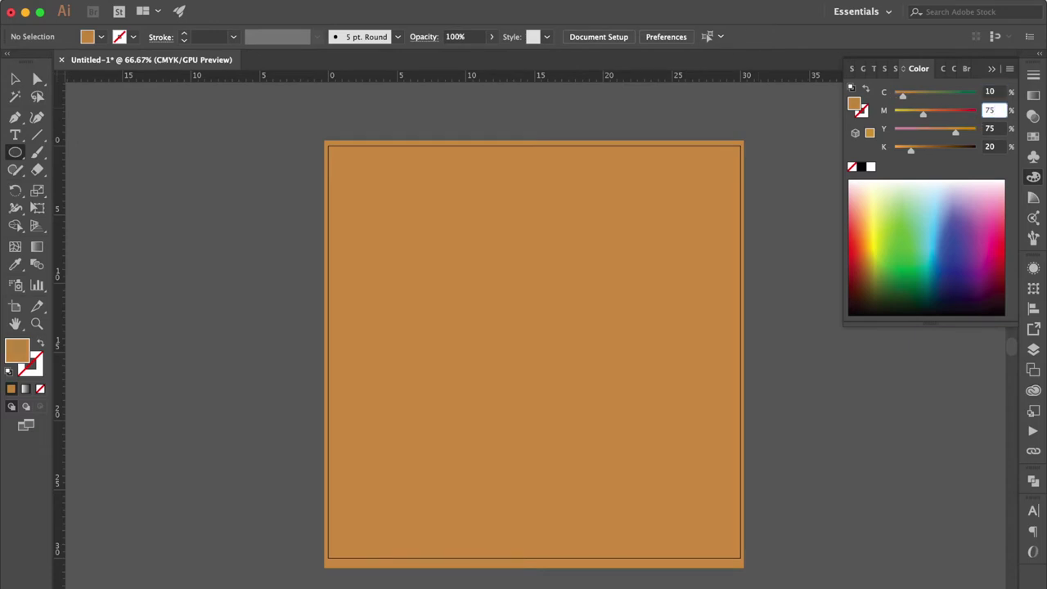
{"action": "key", "text": "Tab"}
{"action": "type", "text": "65"}
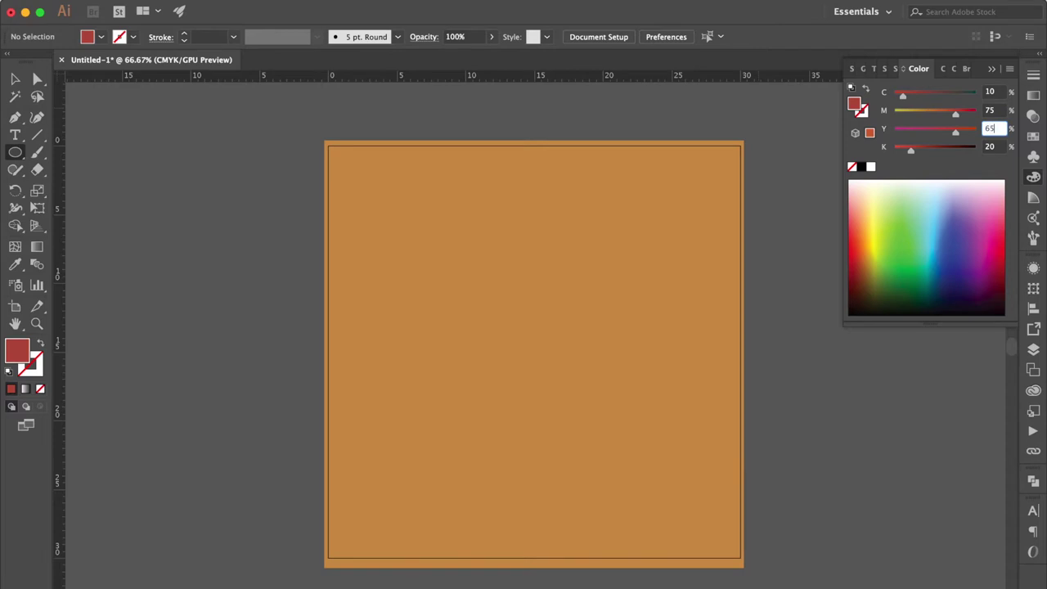
{"action": "key", "text": "Tab"}
{"action": "type", "text": "0"}
{"action": "key", "text": "Return"}
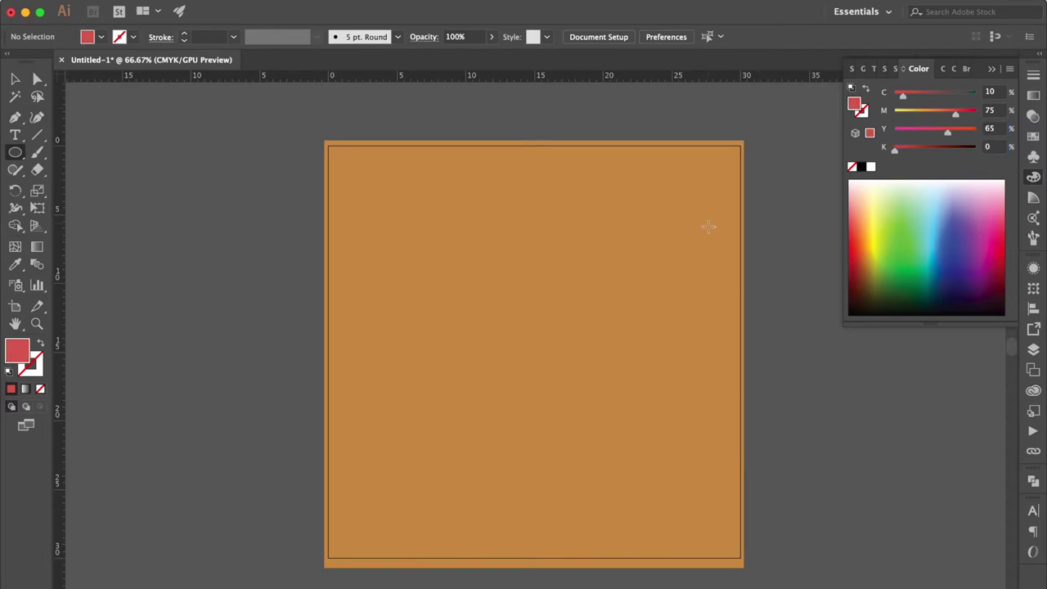
{"action": "left_click_drag", "start_coordinate": [408, 255], "coordinate": [637, 304]}
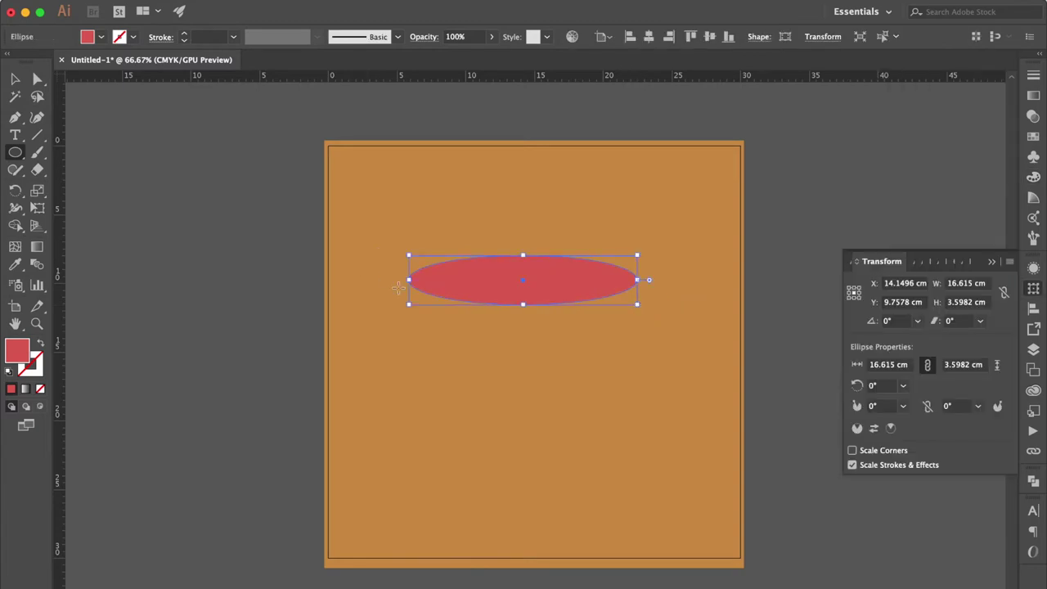
{"action": "key", "text": "ctrl+plus"}
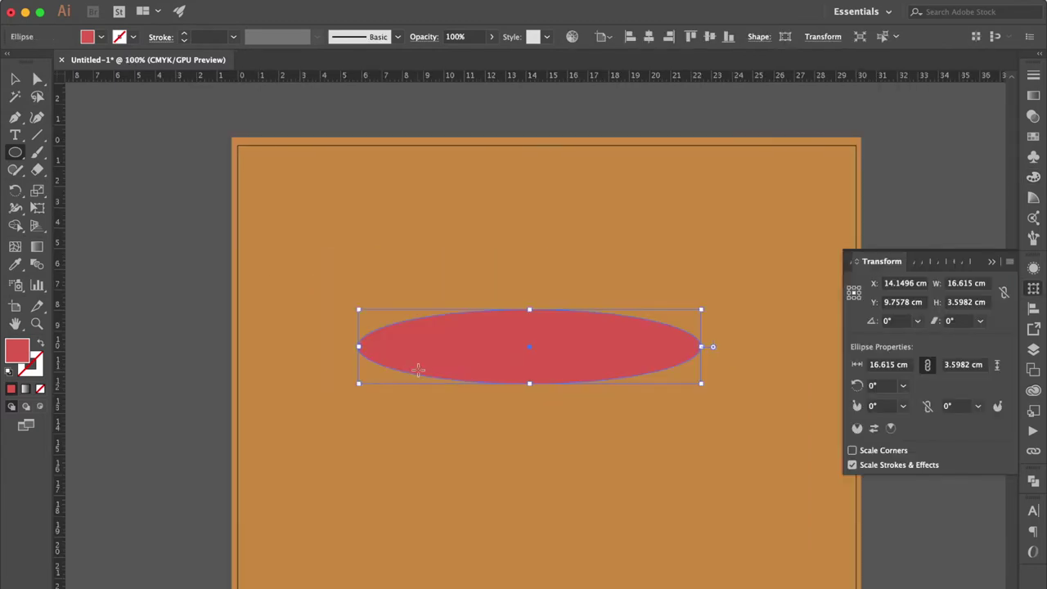
{"action": "left_click", "coordinate": [16, 81]}
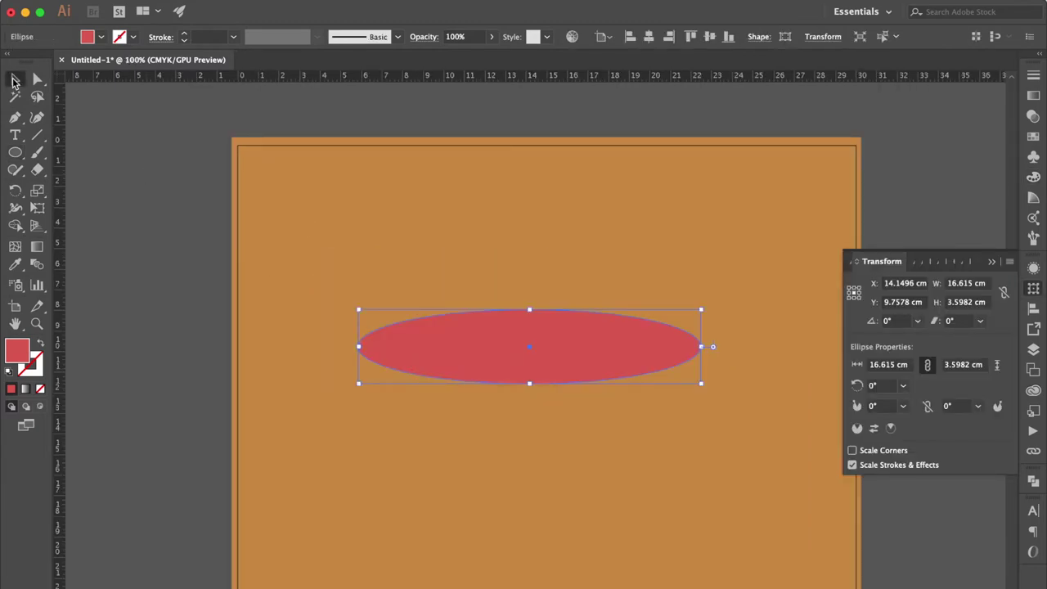
Scale the ellipse copy down to 80%.
{"action": "right_click", "coordinate": [500, 348]}
{"action": "mouse_move", "coordinate": [532, 540]}
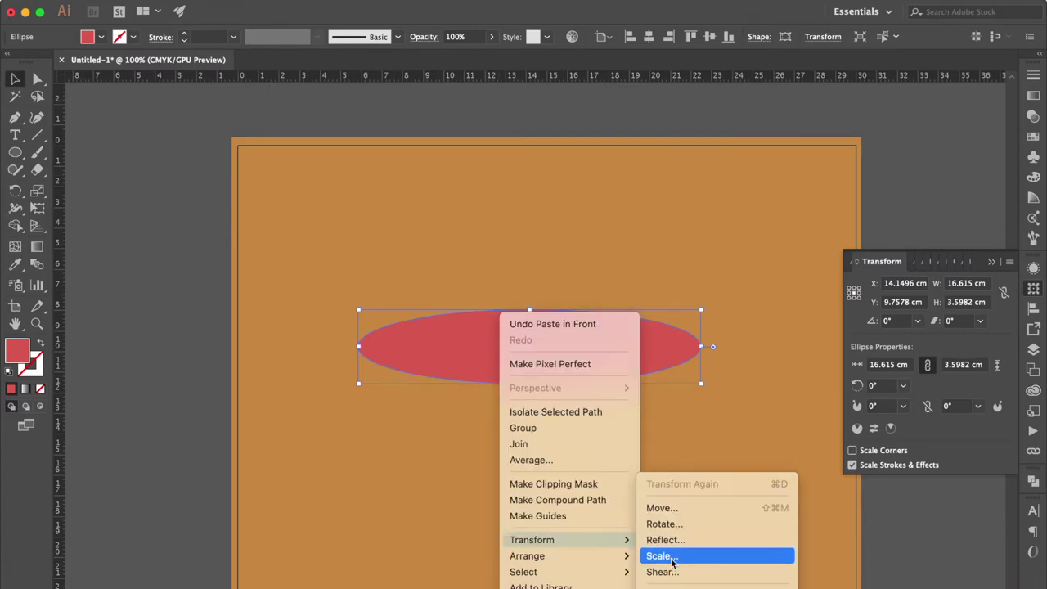
{"action": "left_click", "coordinate": [672, 562]}
{"action": "type", "text": "80"}
{"action": "key", "text": "Return"}
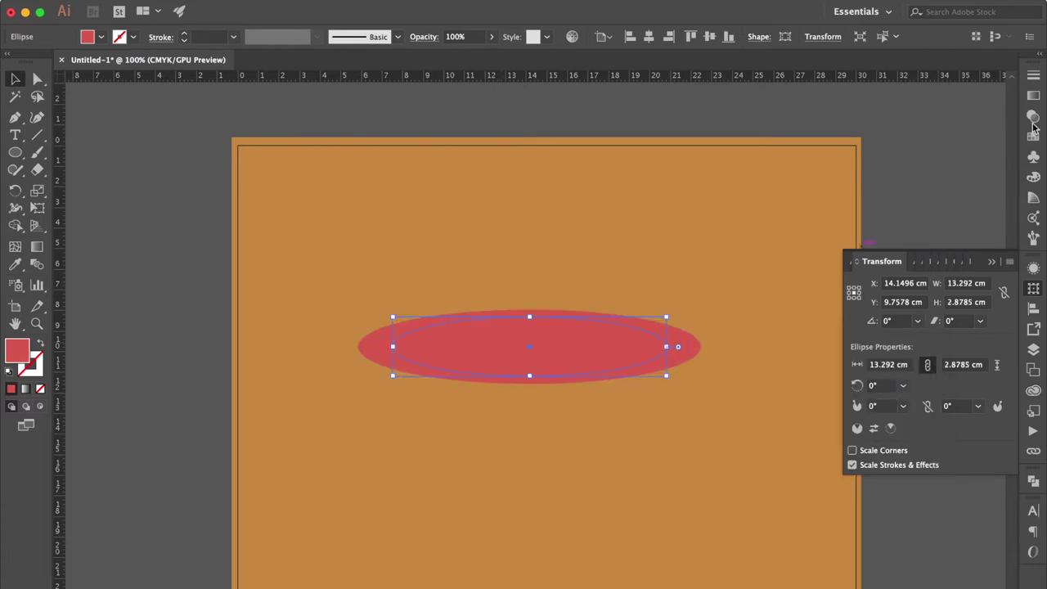
Fill the inner ellipse dark brown, C40 M75 Y75 K60.
{"action": "left_click", "coordinate": [1033, 177]}
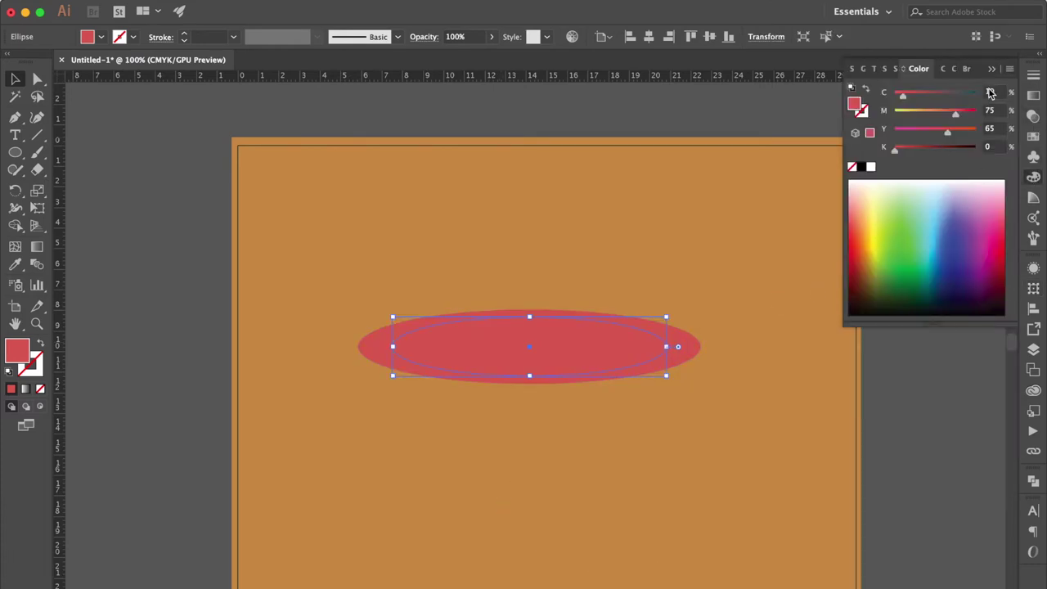
{"action": "left_click", "coordinate": [989, 92]}
{"action": "type", "text": "40"}
{"action": "key", "text": "Tab"}
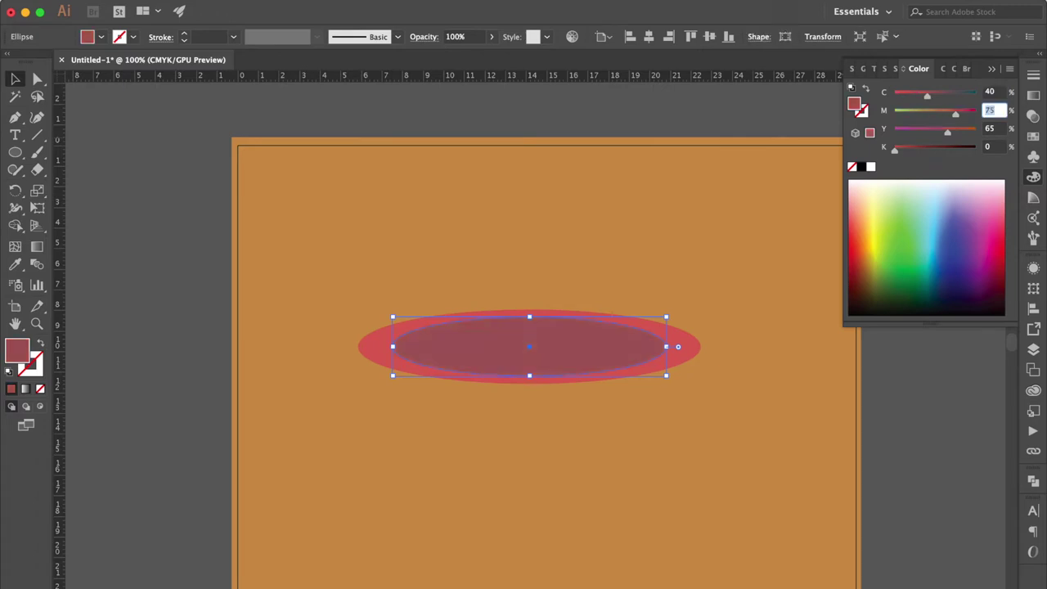
{"action": "key", "text": "Tab"}
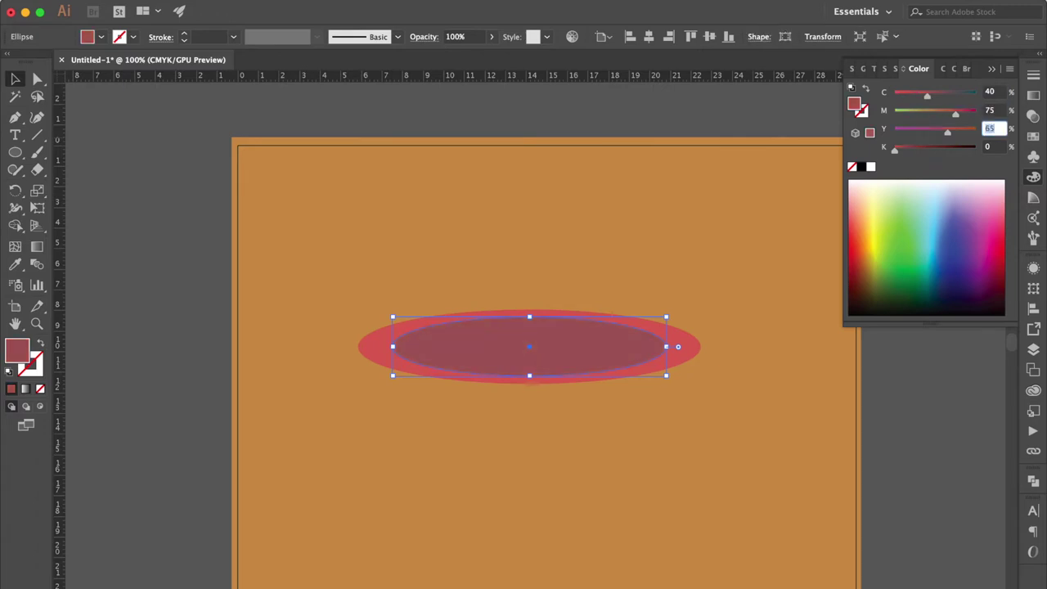
{"action": "type", "text": "75"}
{"action": "key", "text": "Tab"}
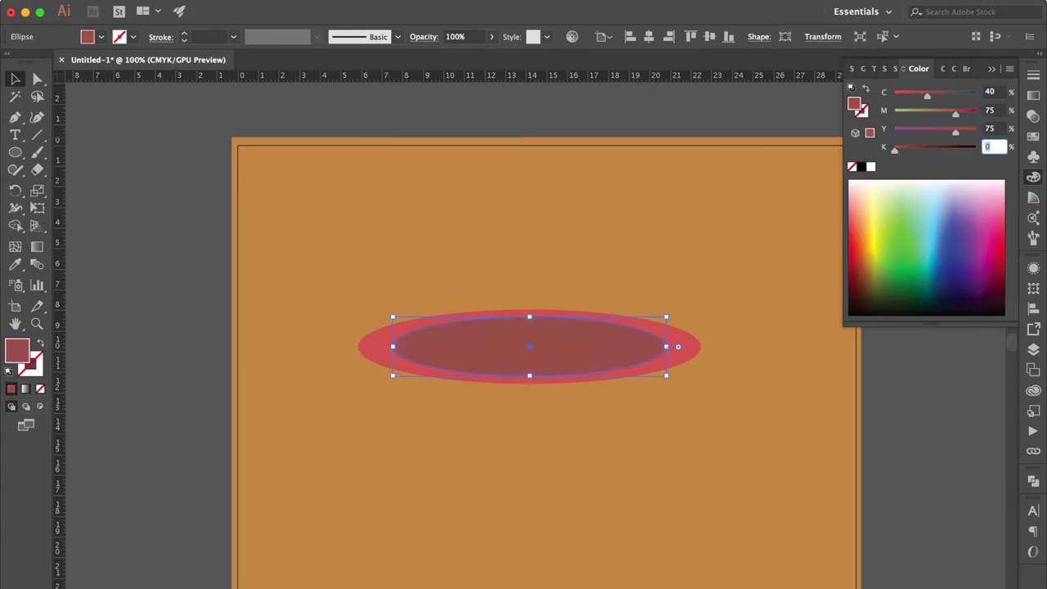
{"action": "type", "text": "60"}
{"action": "key", "text": "Return"}
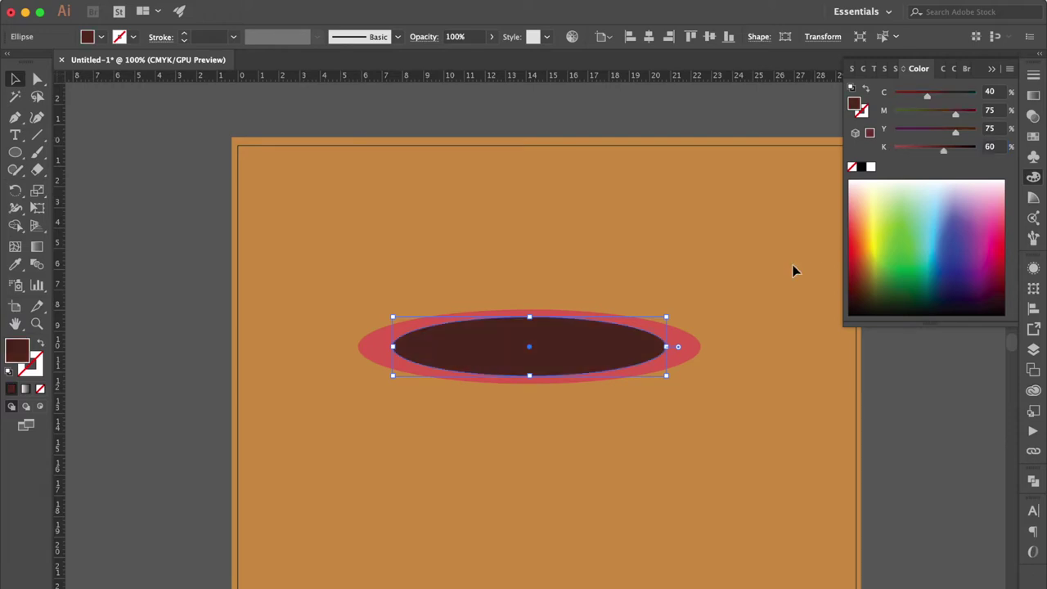
Widen the coffee ellipse left and right almost to the rim's edges.
{"action": "left_click_drag", "start_coordinate": [668, 347], "coordinate": [682, 347]}
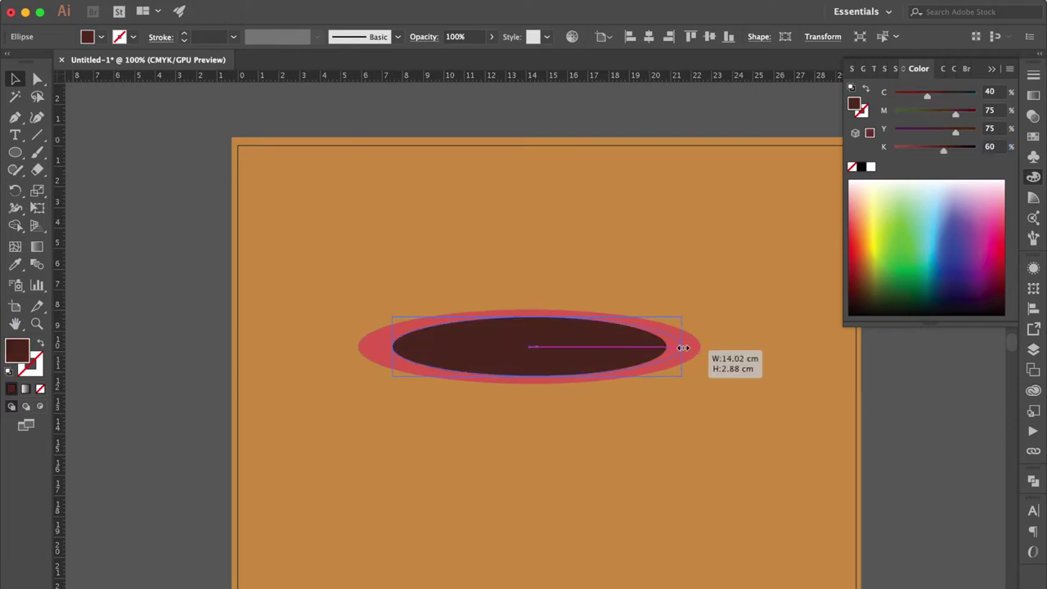
{"action": "left_click_drag", "start_coordinate": [393, 347], "coordinate": [378, 347]}
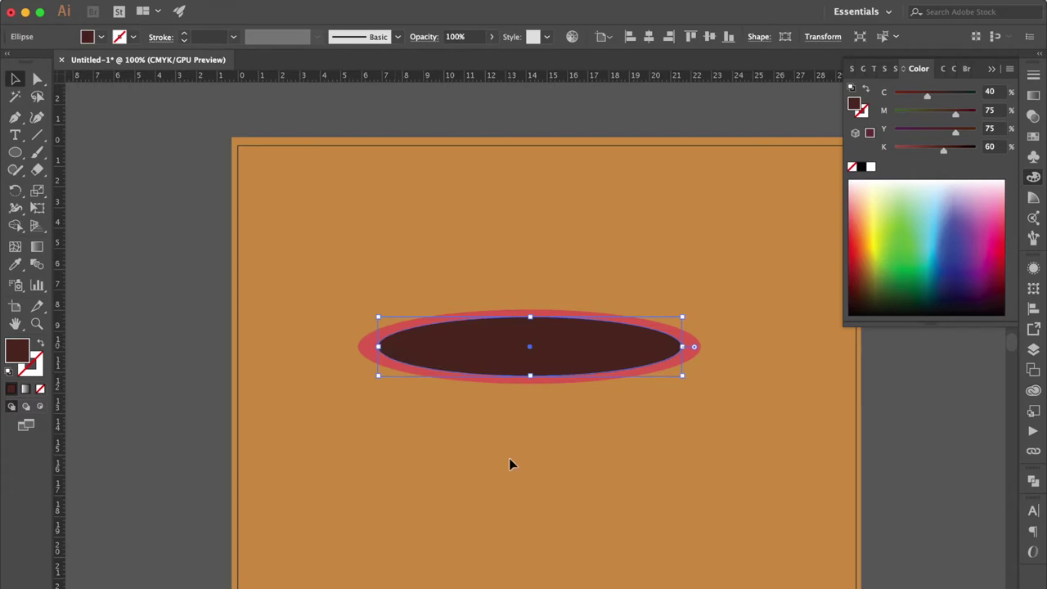
{"action": "scroll", "coordinate": [509, 464], "scroll_direction": "down", "scroll_amount": 3}
{"action": "scroll", "coordinate": [509, 463], "scroll_direction": "right", "scroll_amount": 2}
{"action": "left_click", "coordinate": [17, 154]}
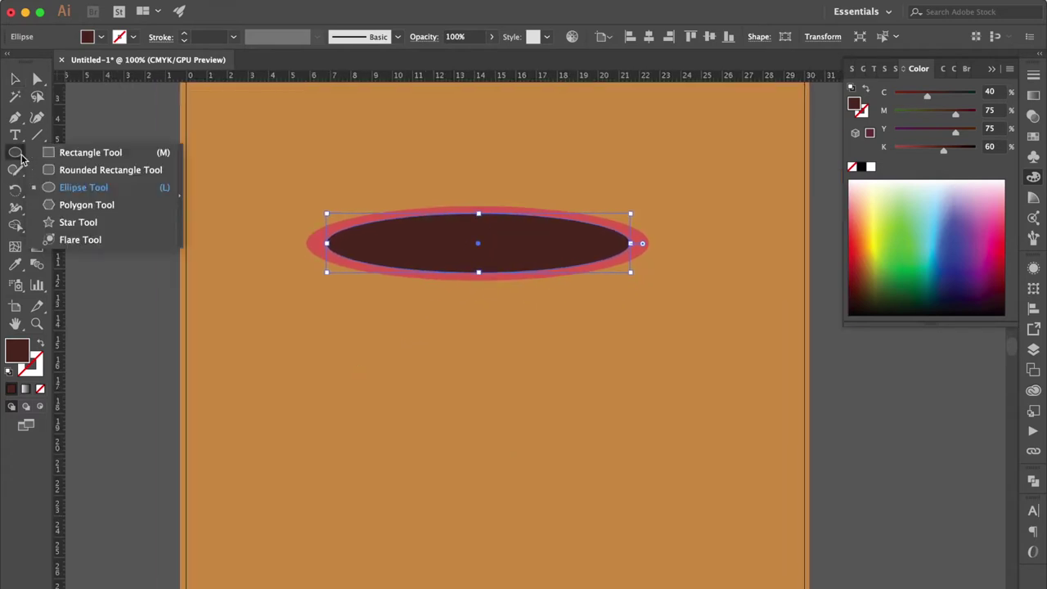
Draw a square cup body from the rim's left edge downward and colour it the rim's red.
{"action": "left_click", "coordinate": [90, 155]}
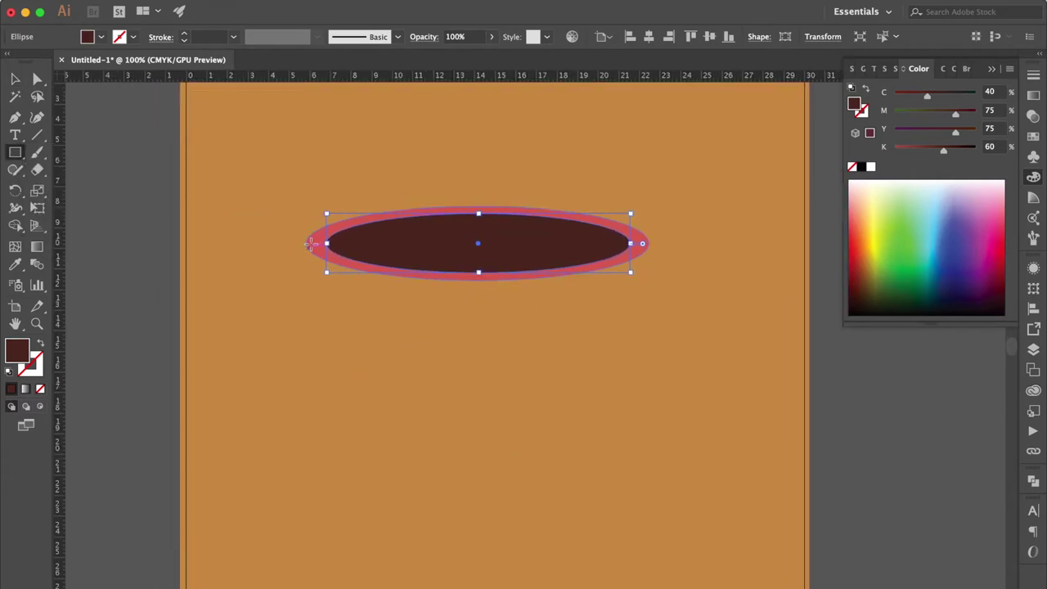
{"action": "left_click_drag", "start_coordinate": [305, 243], "coordinate": [646, 581]}
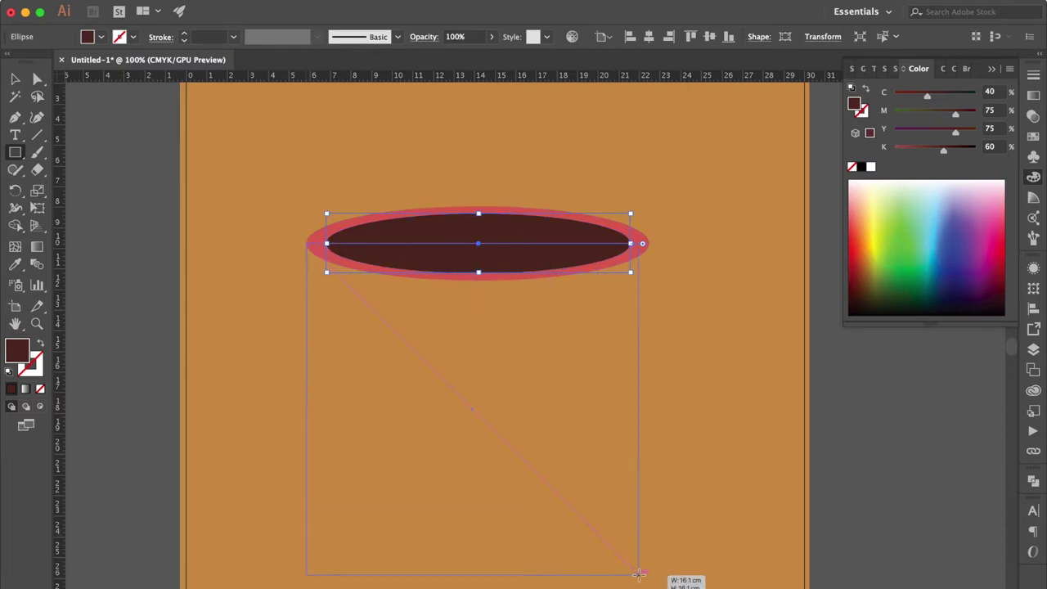
{"action": "left_click_drag", "start_coordinate": [646, 581], "coordinate": [649, 586]}
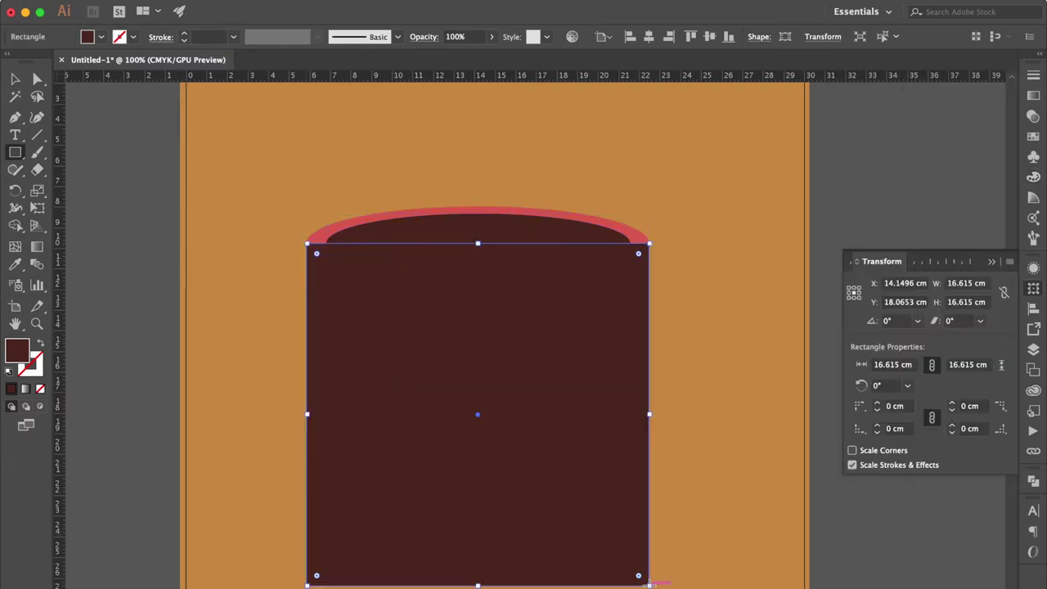
{"action": "left_click", "coordinate": [15, 266]}
{"action": "left_click", "coordinate": [322, 235]}
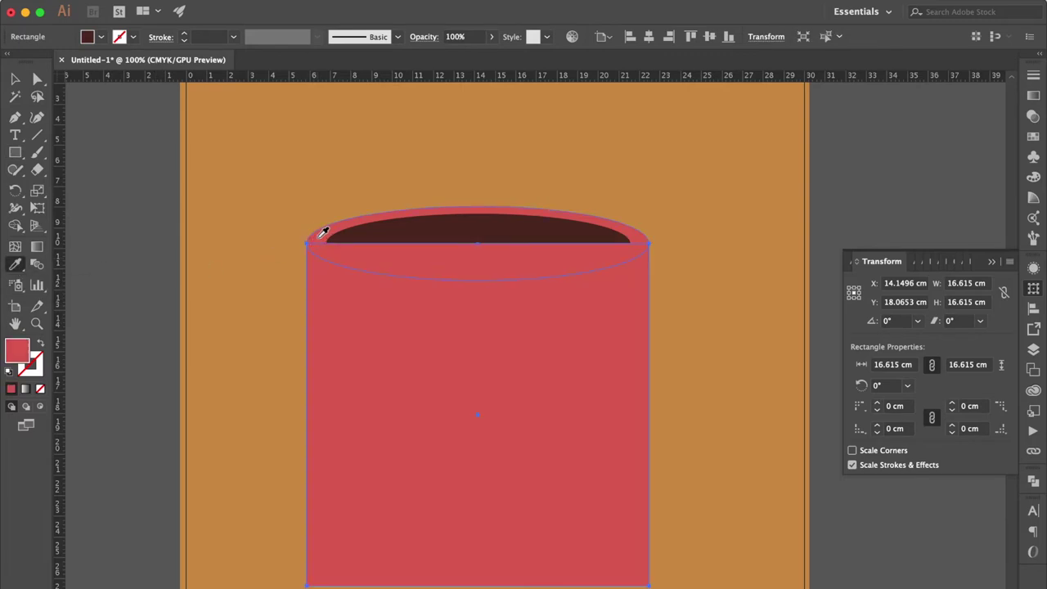
Bring the rim and coffee ellipses in front of the cup body.
{"action": "left_click", "coordinate": [15, 79]}
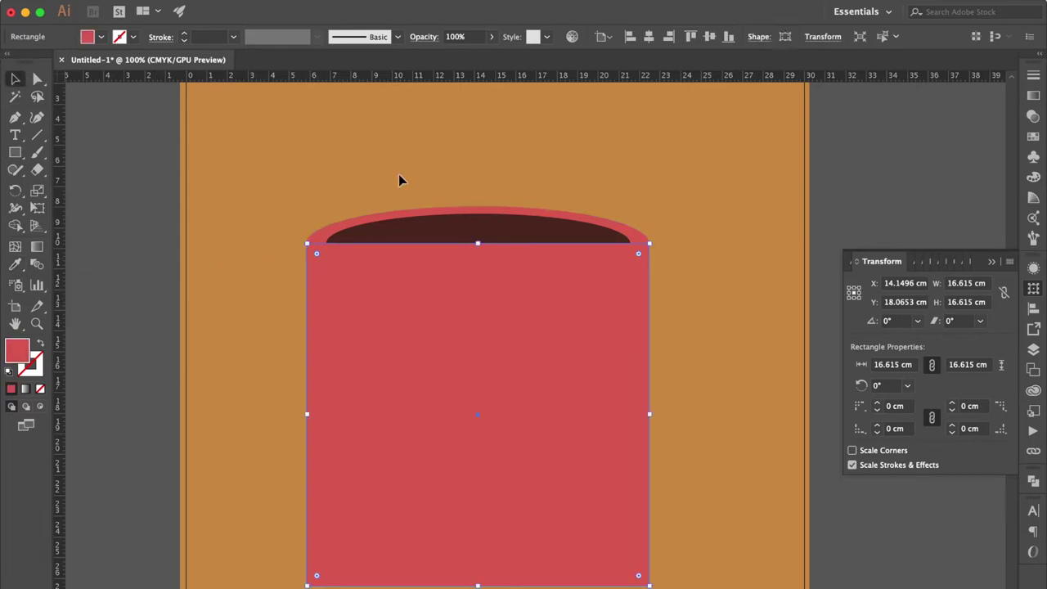
{"action": "left_click", "coordinate": [440, 230]}
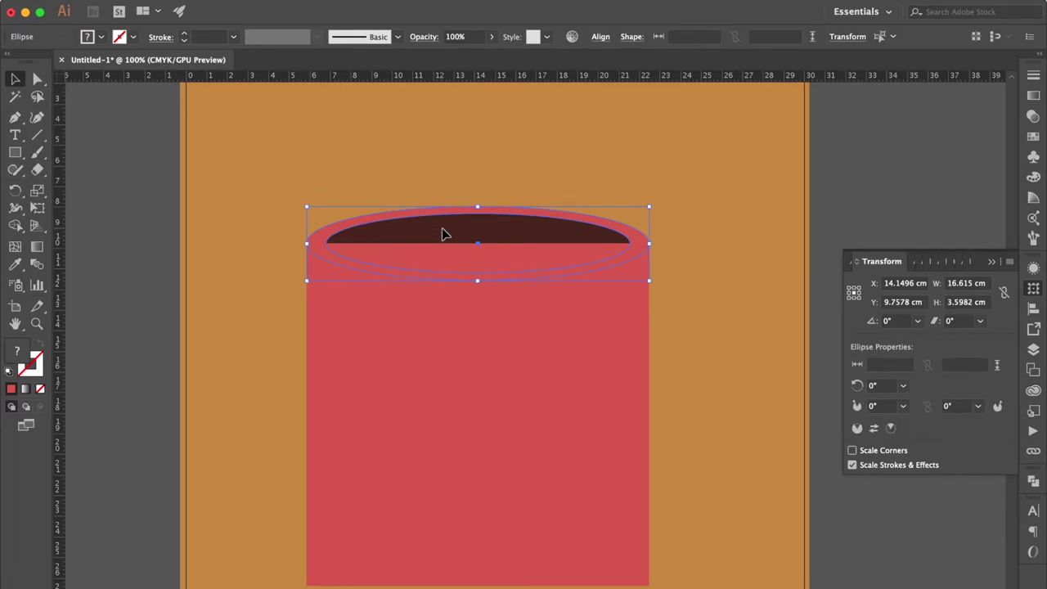
{"action": "key", "text": "ctrl+shift+bracketright"}
{"action": "left_click", "coordinate": [532, 331]}
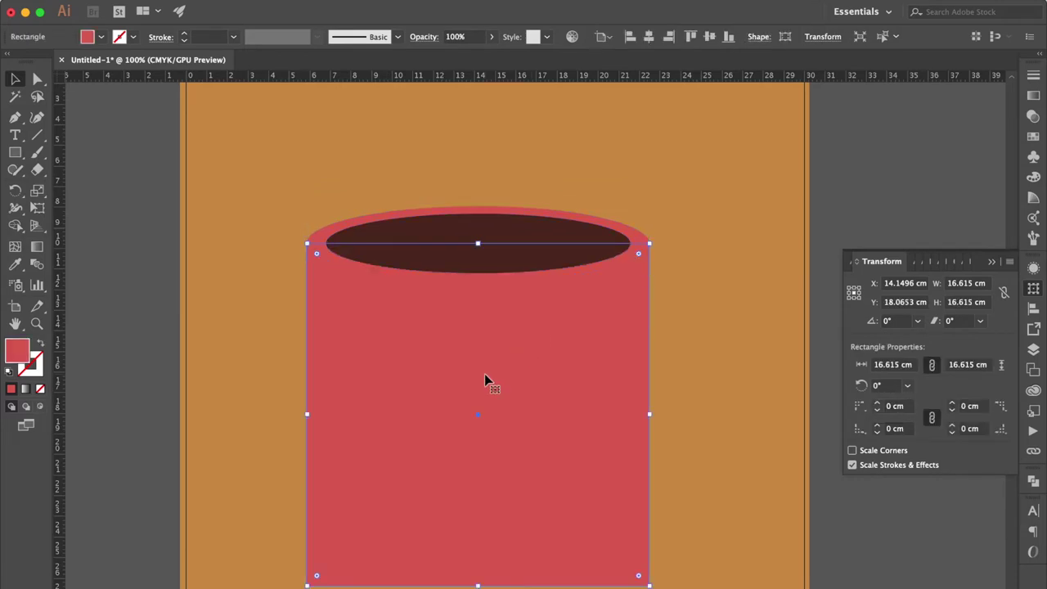
{"action": "left_click", "coordinate": [36, 80]}
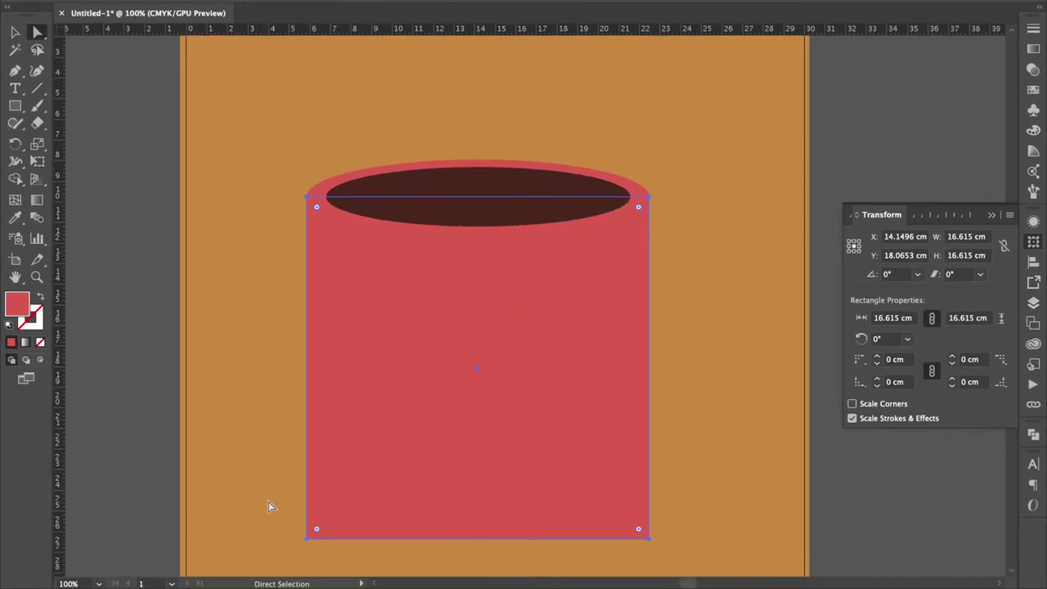
Round the cup body's two bottom corners into a U shape.
{"action": "left_click_drag", "start_coordinate": [708, 554], "coordinate": [709, 556]}
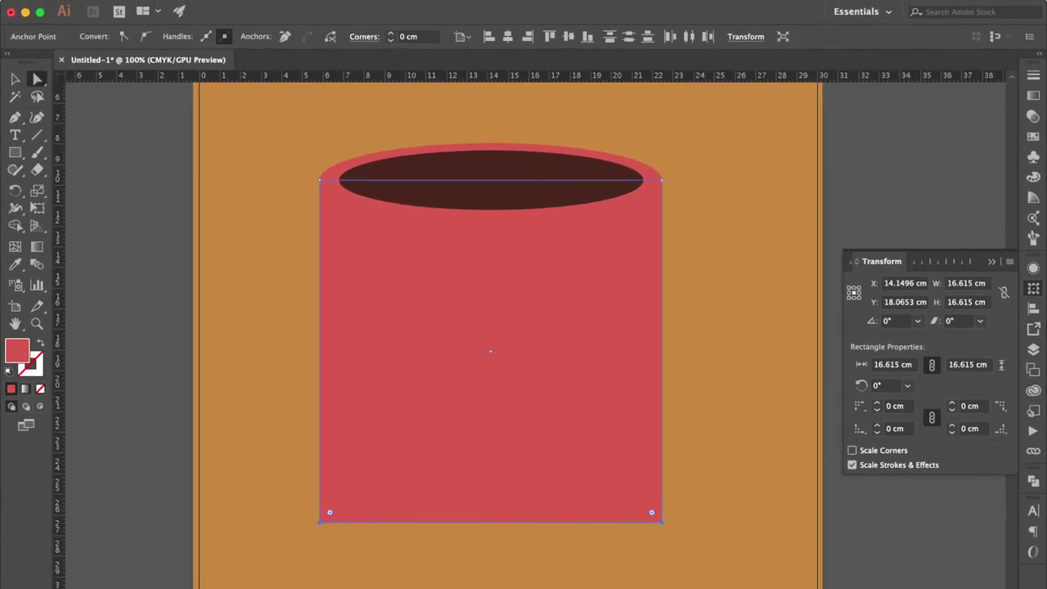
{"action": "left_click_drag", "start_coordinate": [331, 512], "coordinate": [448, 224]}
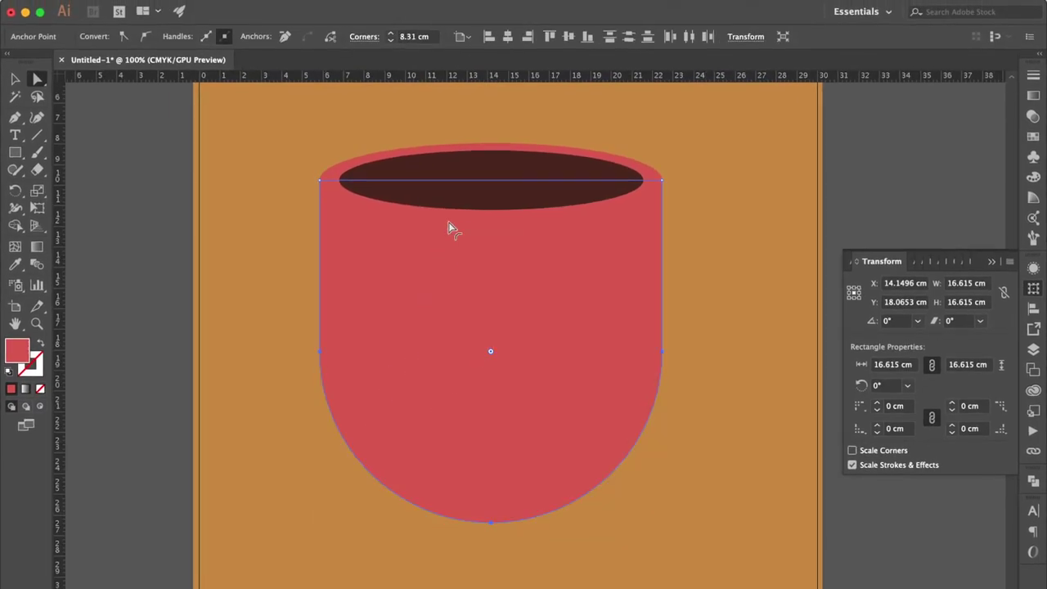
{"action": "left_click", "coordinate": [15, 80]}
Shrink the cup and rim together and centre them horizontally on the artboard.
{"action": "key", "text": "super+minus"}
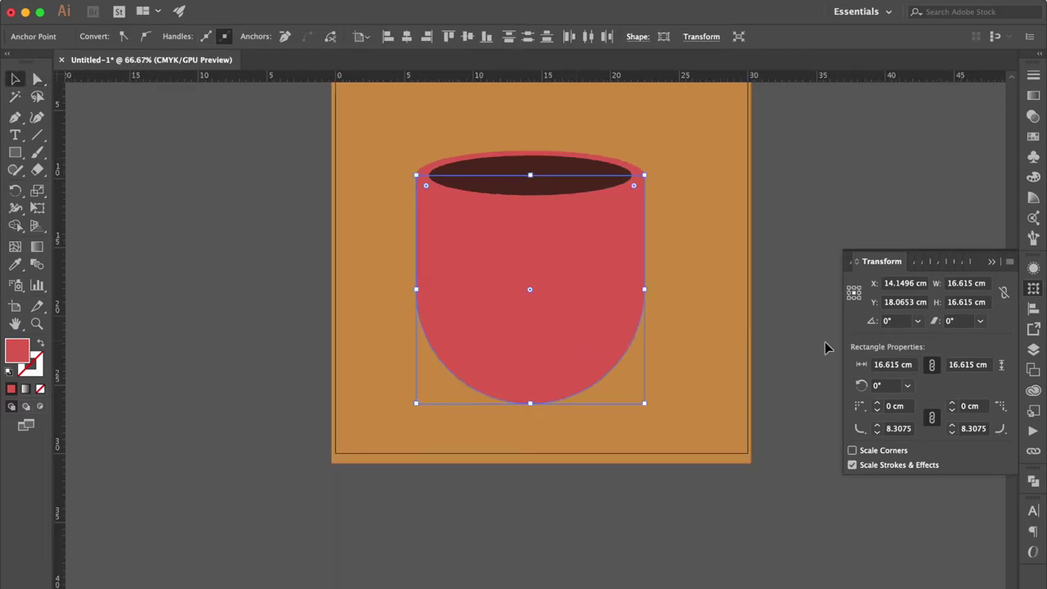
{"action": "key", "text": "super+a"}
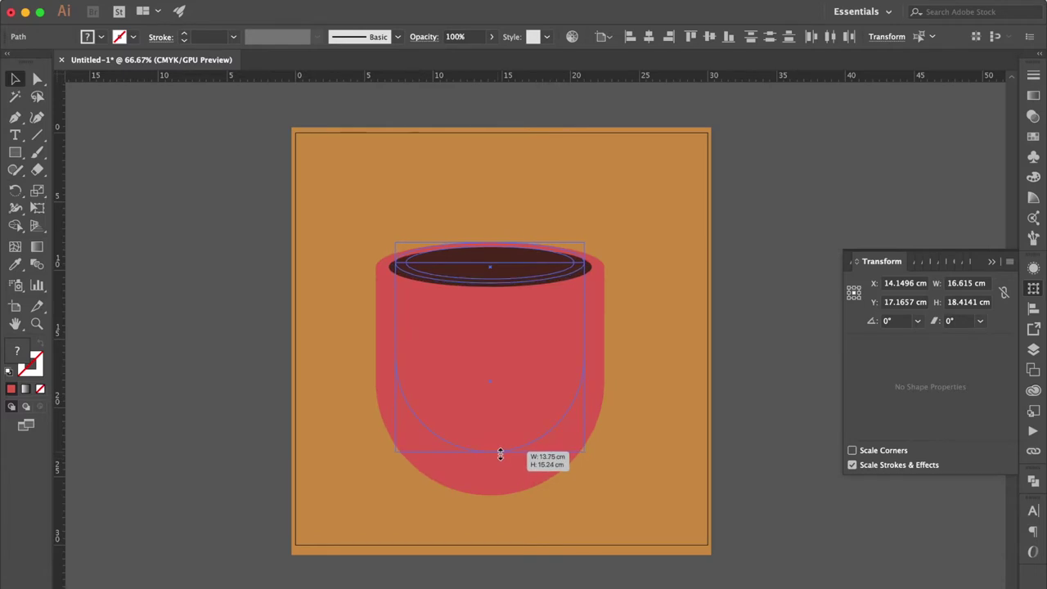
{"action": "left_click_drag", "start_coordinate": [490, 496], "coordinate": [498, 452]}
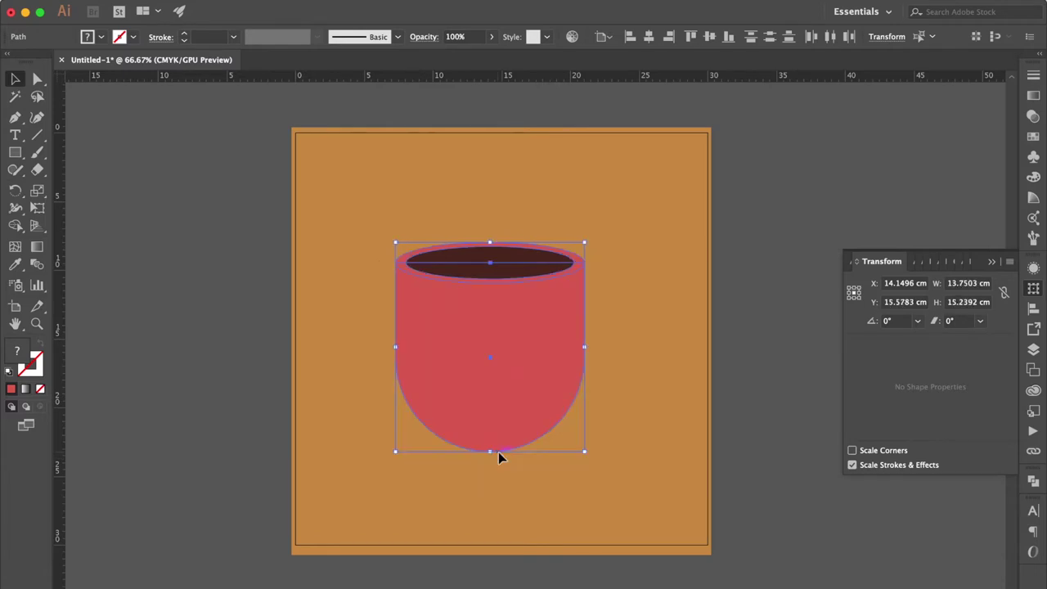
{"action": "left_click", "coordinate": [1034, 307]}
{"action": "left_click", "coordinate": [882, 301]}
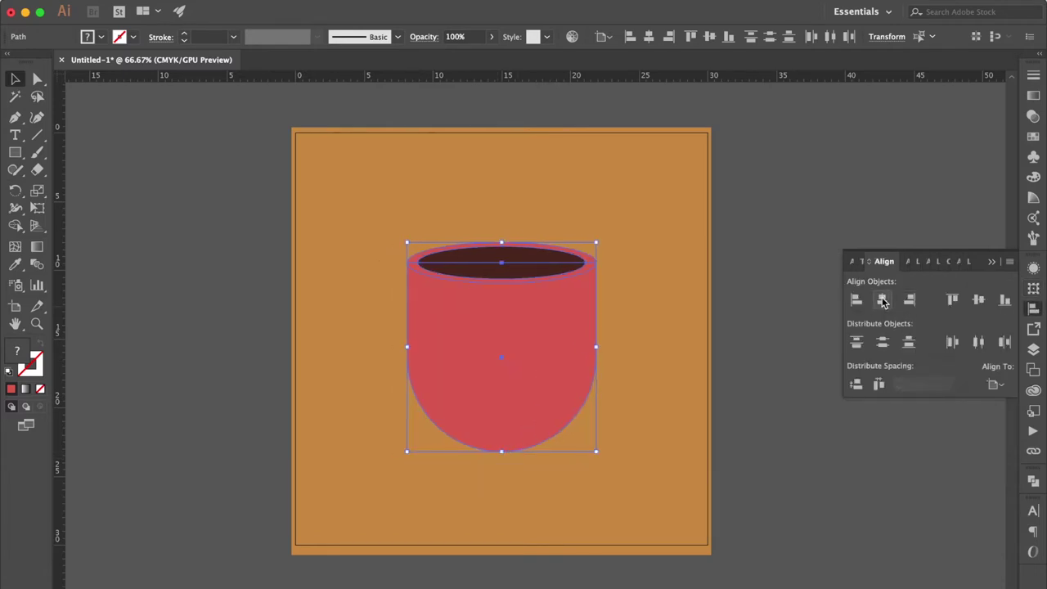
{"action": "left_click", "coordinate": [744, 303]}
{"action": "key", "text": "super+1"}
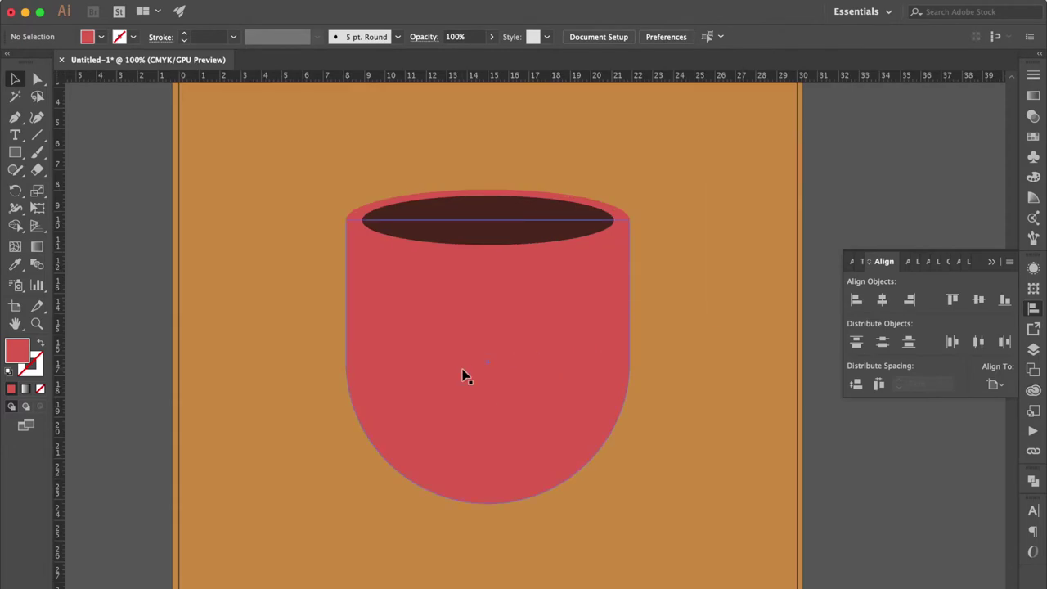
Duplicate the cup body to the left and remove the rim areas from the copy.
{"action": "left_click", "coordinate": [471, 250]}
{"action": "key", "text": "F6"}
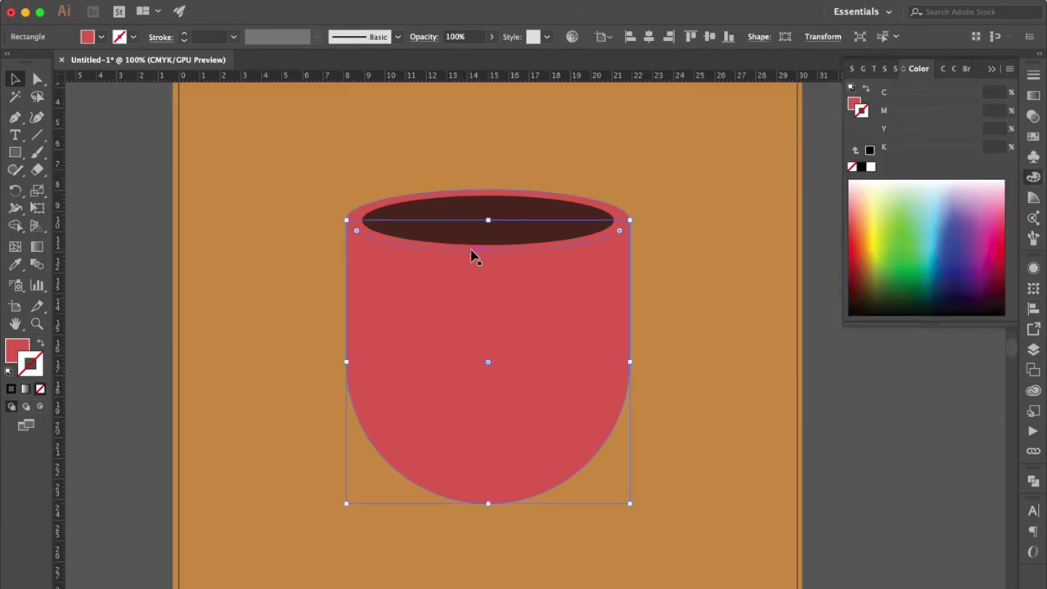
{"action": "left_click", "coordinate": [490, 252]}
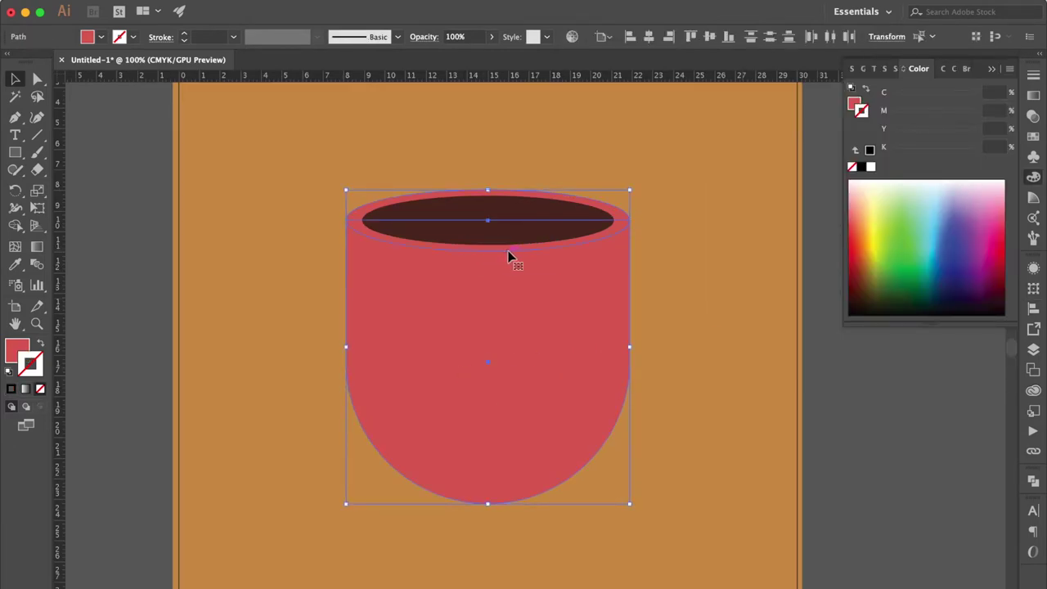
{"action": "left_click_drag", "start_coordinate": [509, 256], "coordinate": [205, 242]}
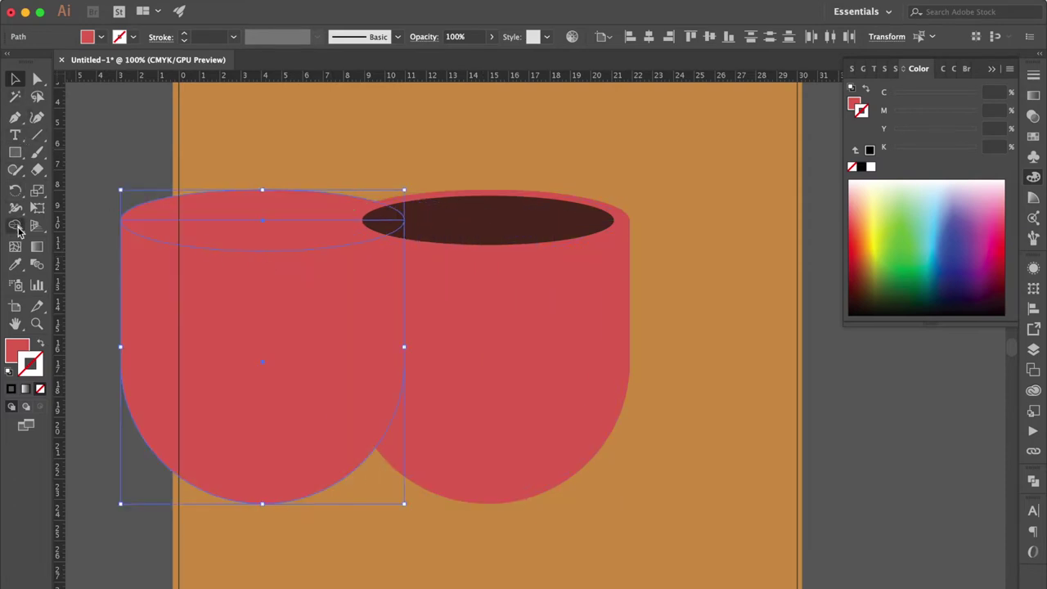
{"action": "left_click", "coordinate": [15, 225]}
{"action": "left_click", "coordinate": [250, 231], "text": "alt"}
{"action": "left_click", "coordinate": [234, 203], "text": "alt"}
{"action": "left_click", "coordinate": [18, 79]}
In Outline view, shift the copy further left and delete extra regions, leaving a crescent.
{"action": "key", "text": "ctrl+y"}
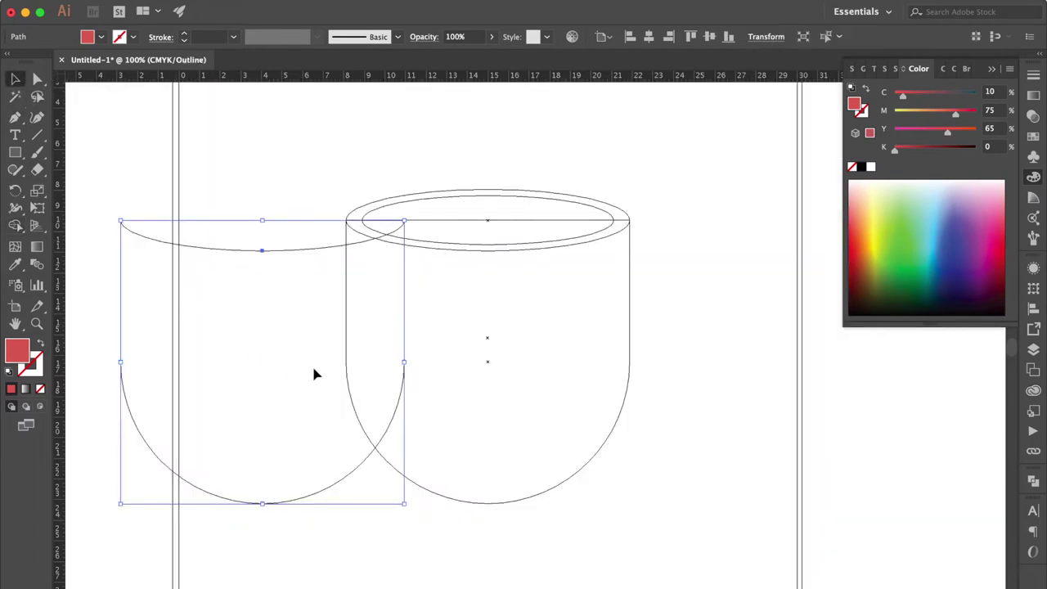
{"action": "left_click_drag", "start_coordinate": [407, 343], "coordinate": [318, 342]}
{"action": "left_click", "coordinate": [327, 250], "text": "shift"}
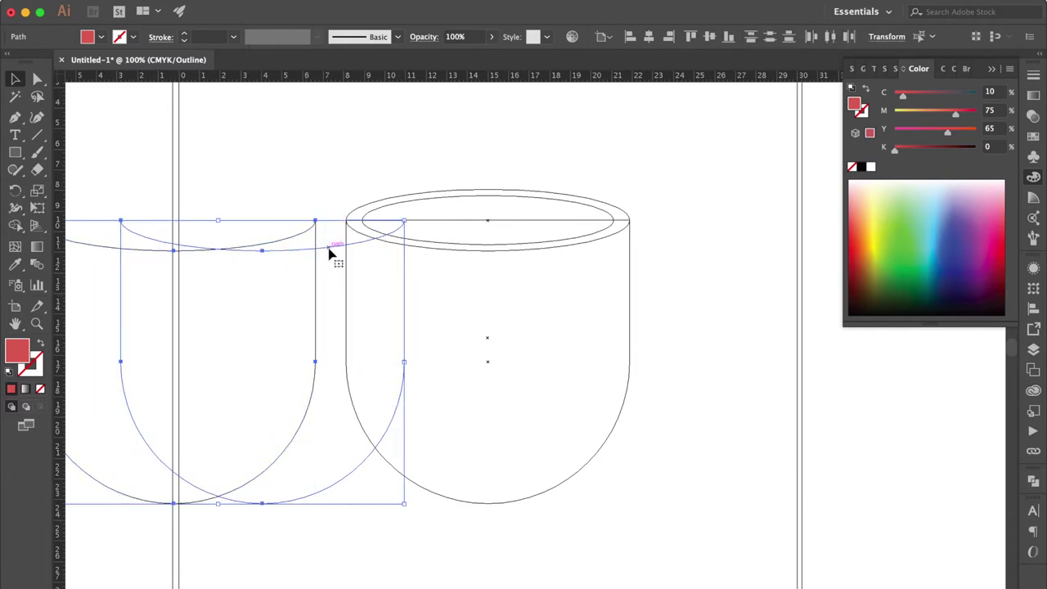
{"action": "left_click", "coordinate": [15, 225]}
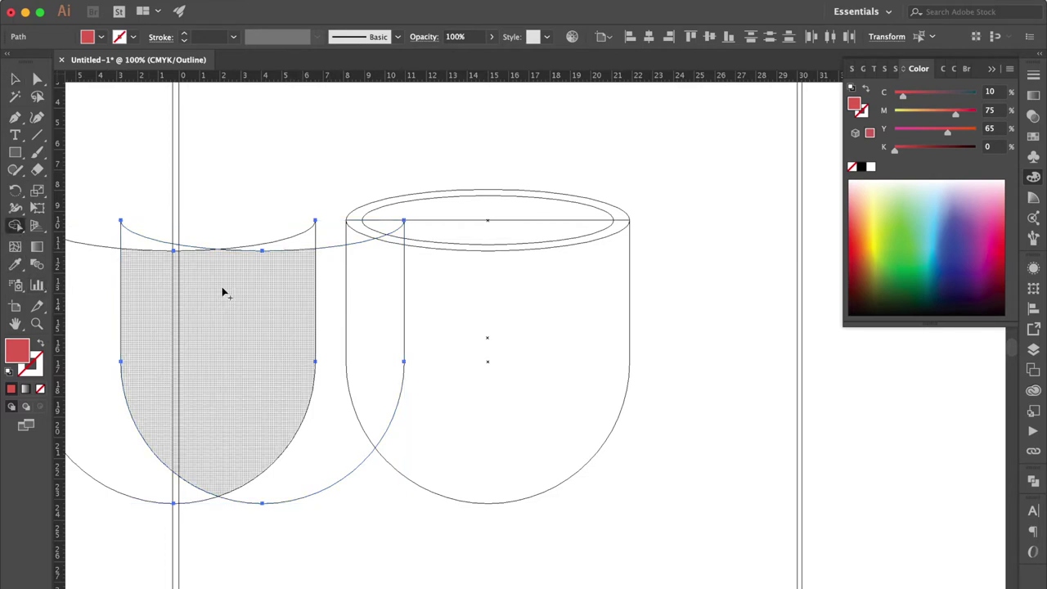
{"action": "left_click", "coordinate": [304, 239], "text": "alt"}
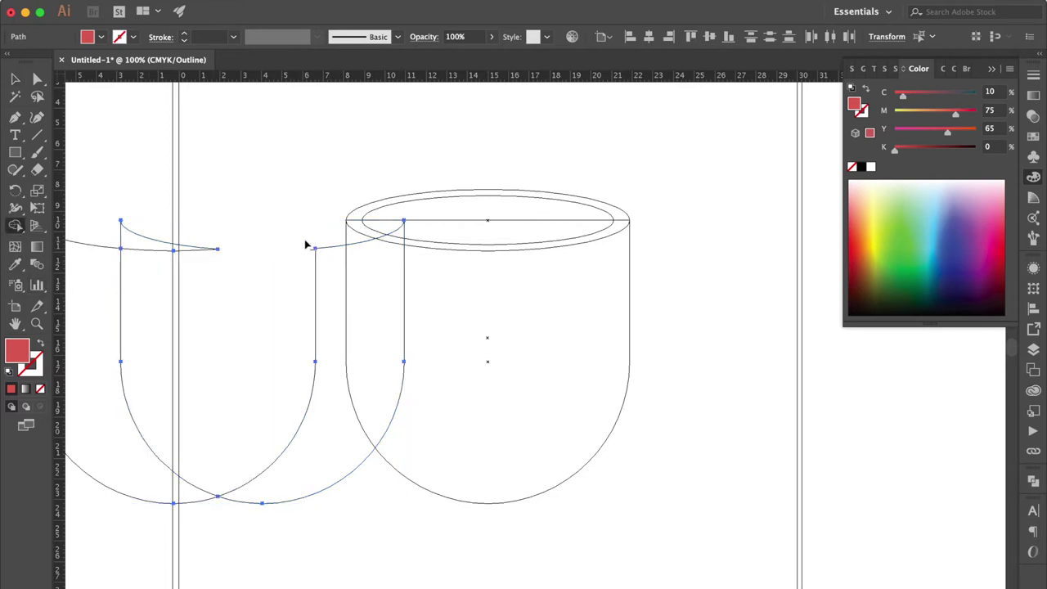
{"action": "left_click", "coordinate": [126, 472], "text": "alt"}
{"action": "left_click", "coordinate": [139, 241], "text": "alt"}
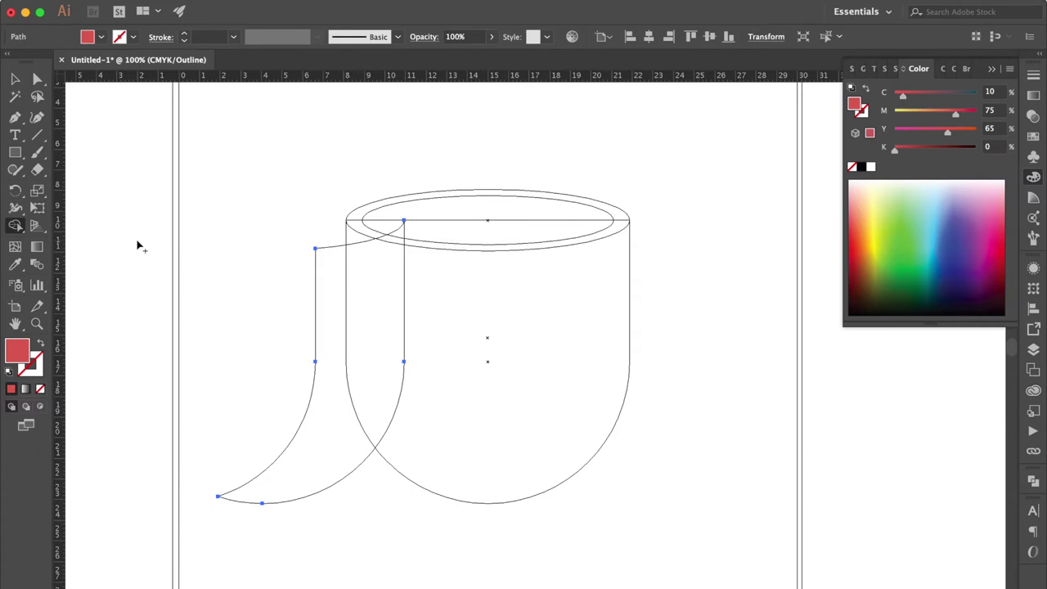
{"action": "key", "text": "ctrl+y"}
Fill the crescent piece darker red, C20 M85 Y100 K15.
{"action": "left_click", "coordinate": [989, 91]}
{"action": "type", "text": "20"}
{"action": "key", "text": "Tab"}
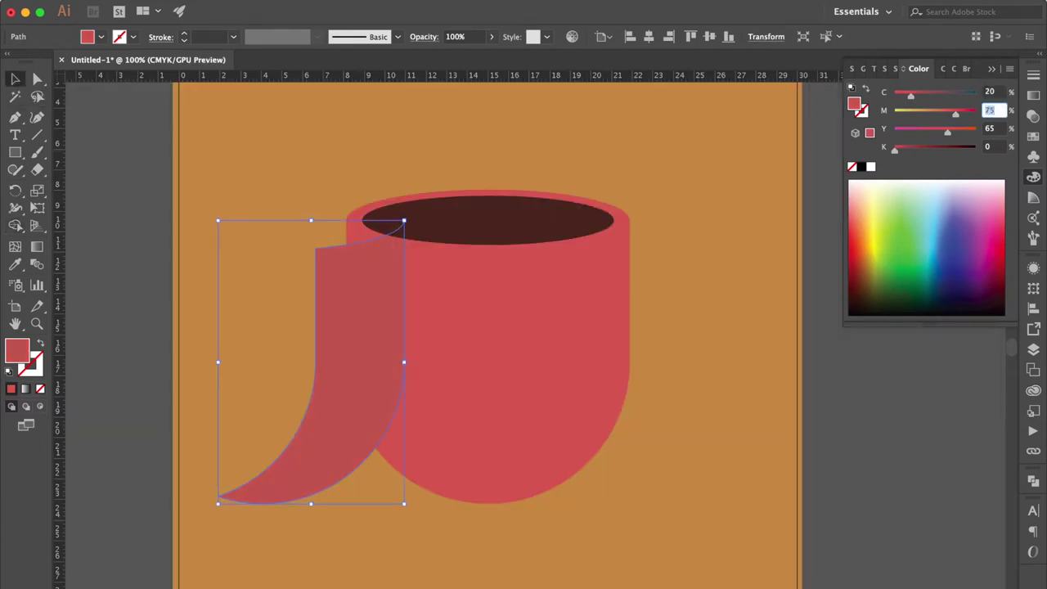
{"action": "key", "text": "Tab"}
{"action": "type", "text": "0"}
{"action": "key", "text": "Tab"}
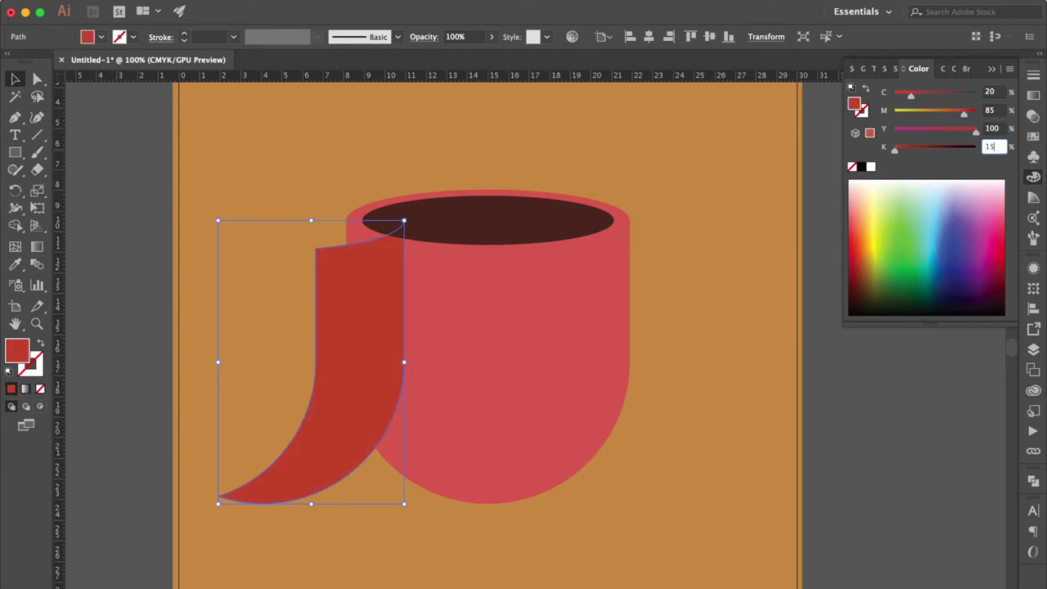
{"action": "key", "text": "Return"}
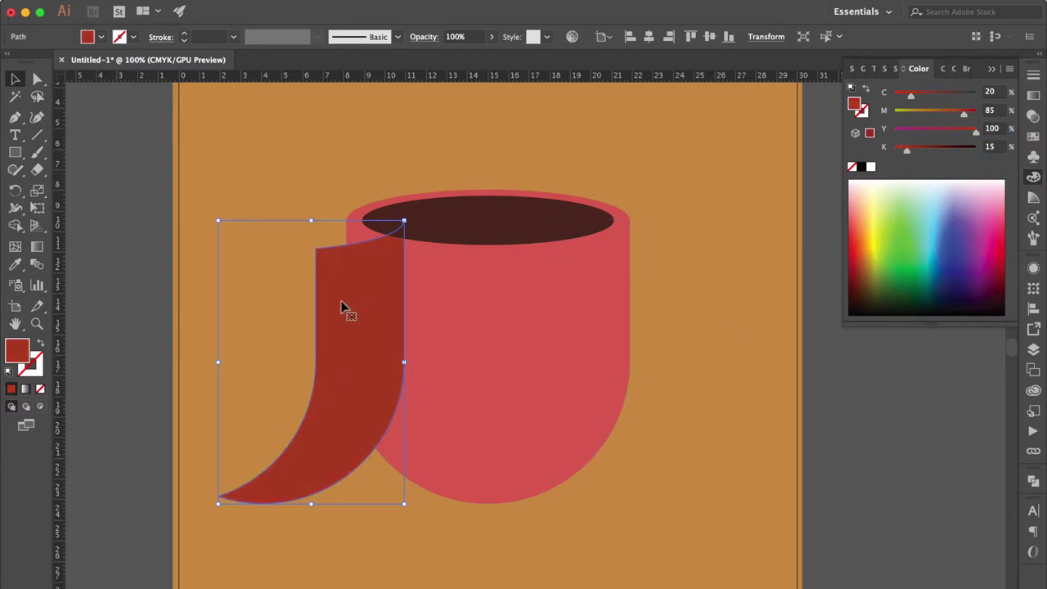
Flip the shading piece and scale it to fit inside the cup's right side.
{"action": "left_click_drag", "start_coordinate": [217, 362], "coordinate": [608, 363]}
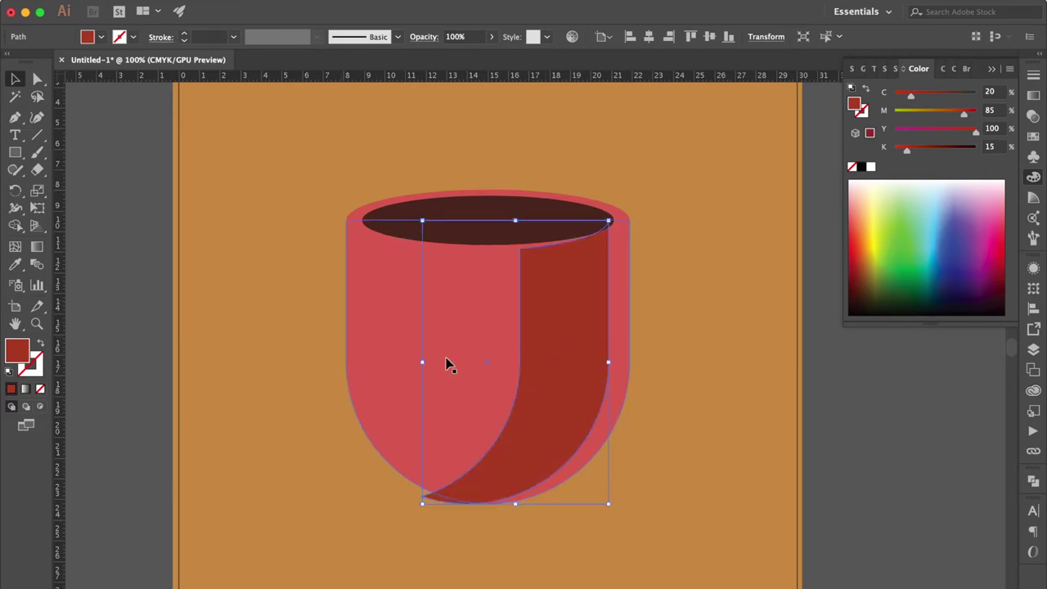
{"action": "left_click_drag", "start_coordinate": [422, 363], "coordinate": [450, 363]}
{"action": "left_click_drag", "start_coordinate": [564, 366], "coordinate": [568, 362]}
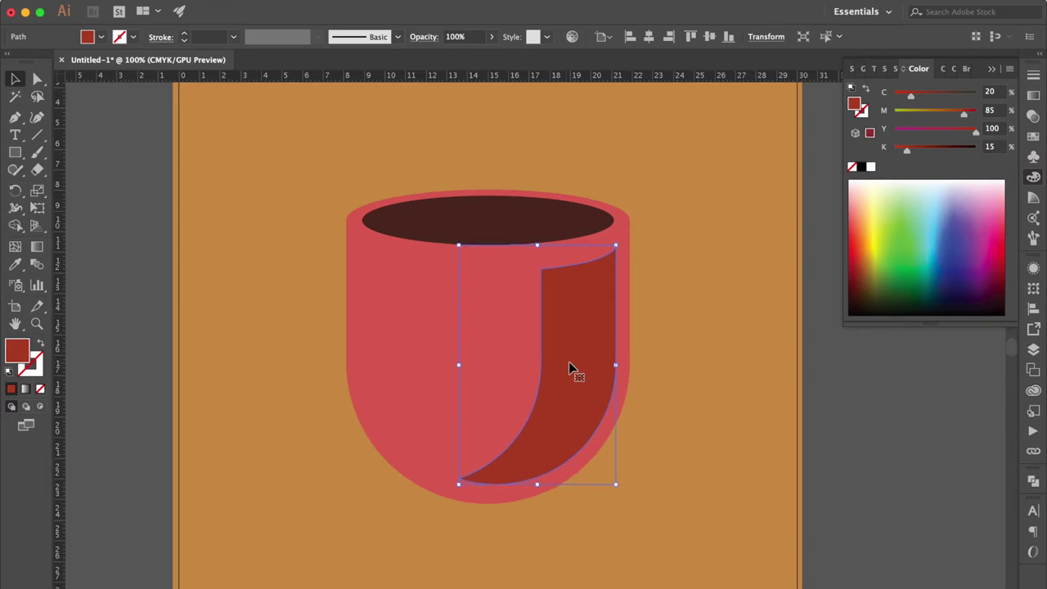
{"action": "left_click_drag", "start_coordinate": [463, 485], "coordinate": [458, 490]}
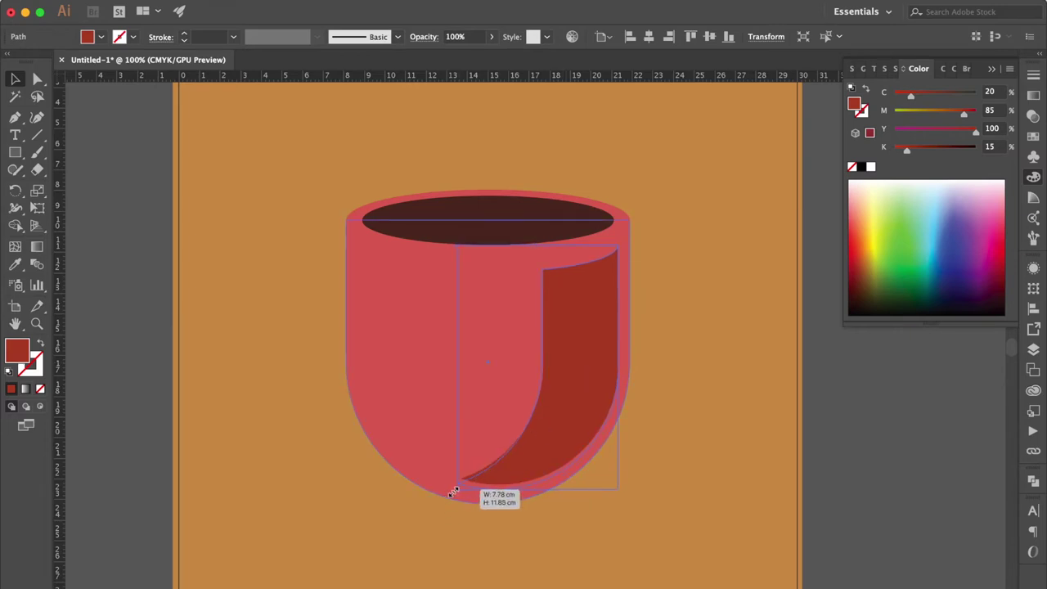
{"action": "left_click", "coordinate": [270, 227]}
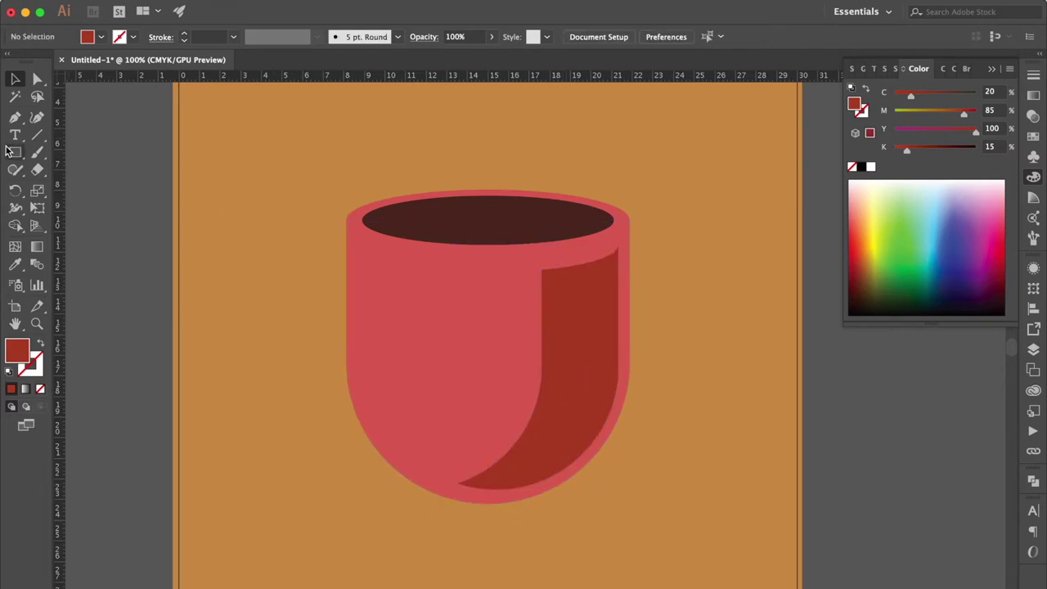
Draw a square to the left of the cup.
{"action": "left_click", "coordinate": [16, 153]}
{"action": "left_click_drag", "start_coordinate": [162, 182], "coordinate": [348, 366]}
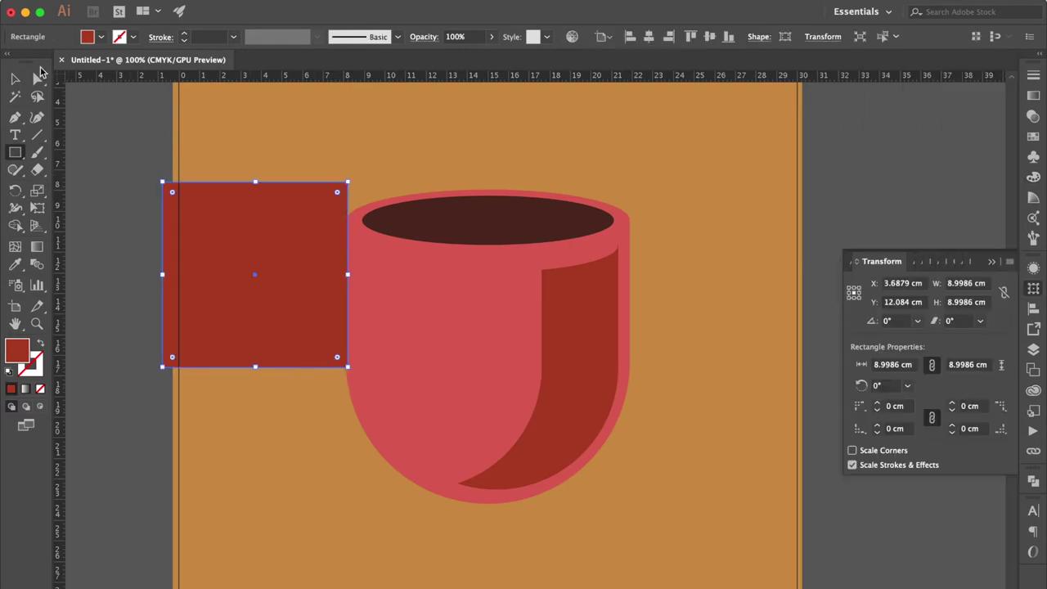
{"action": "left_click", "coordinate": [14, 78]}
Rotate the square 45° into a diamond and bend its upper-right edge outward.
{"action": "right_click", "coordinate": [184, 255]}
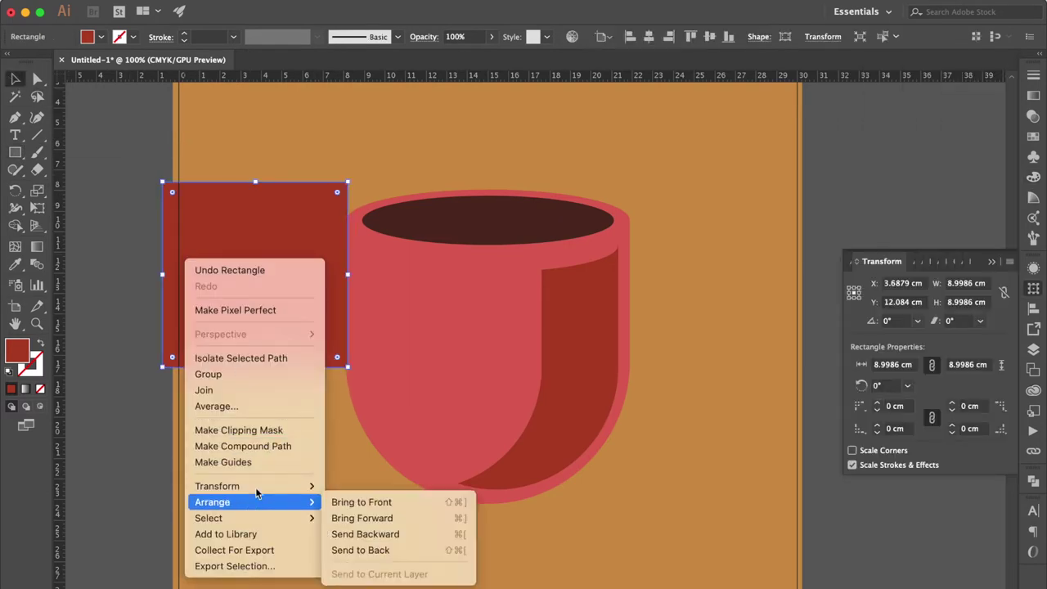
{"action": "mouse_move", "coordinate": [217, 486]}
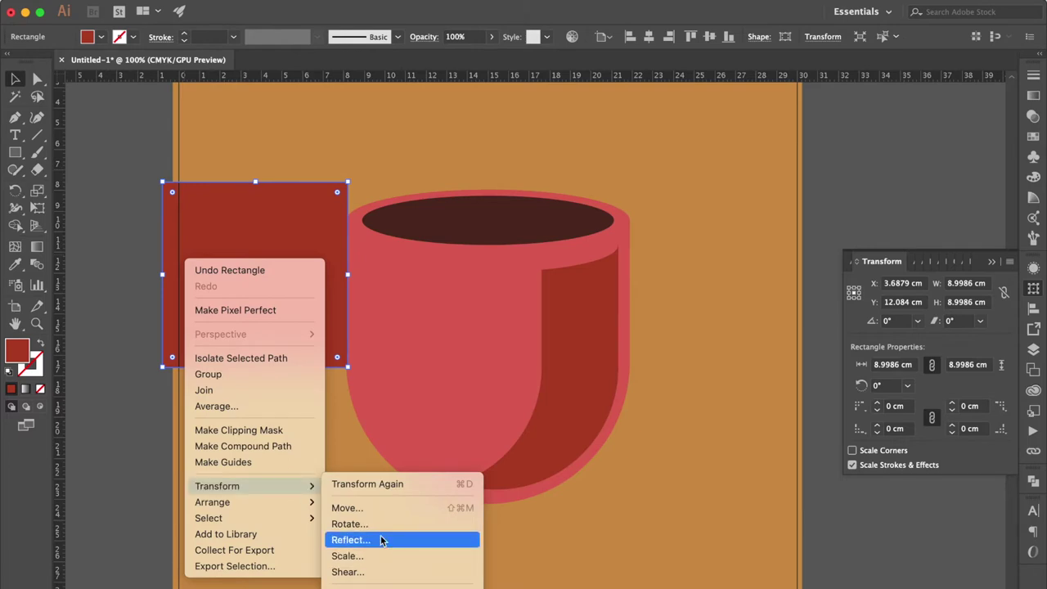
{"action": "left_click", "coordinate": [387, 528]}
{"action": "type", "text": "45"}
{"action": "key", "text": "Tab"}
{"action": "key", "text": "Return"}
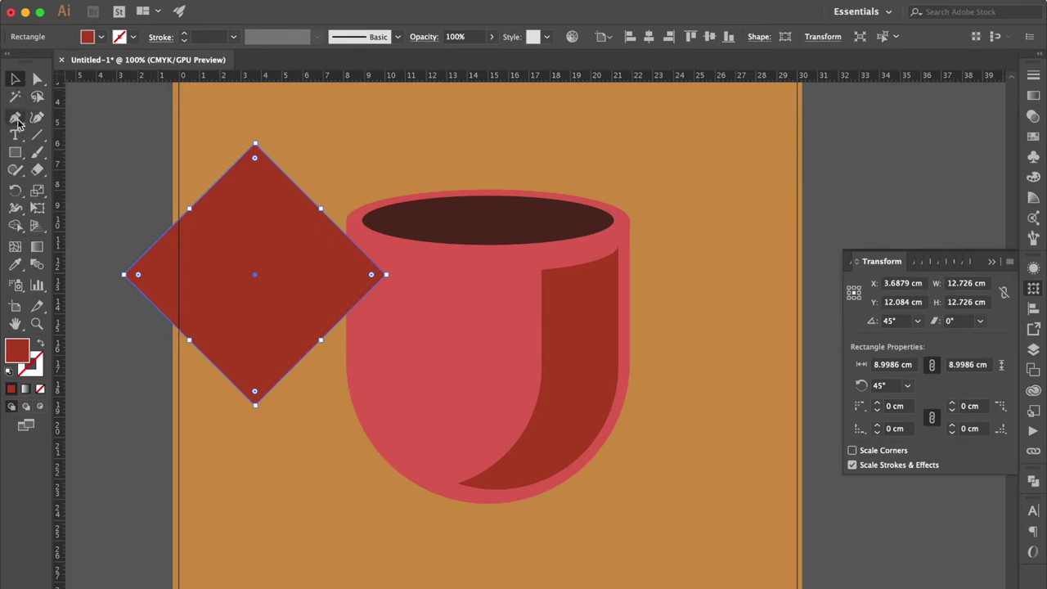
{"action": "left_click", "coordinate": [15, 117]}
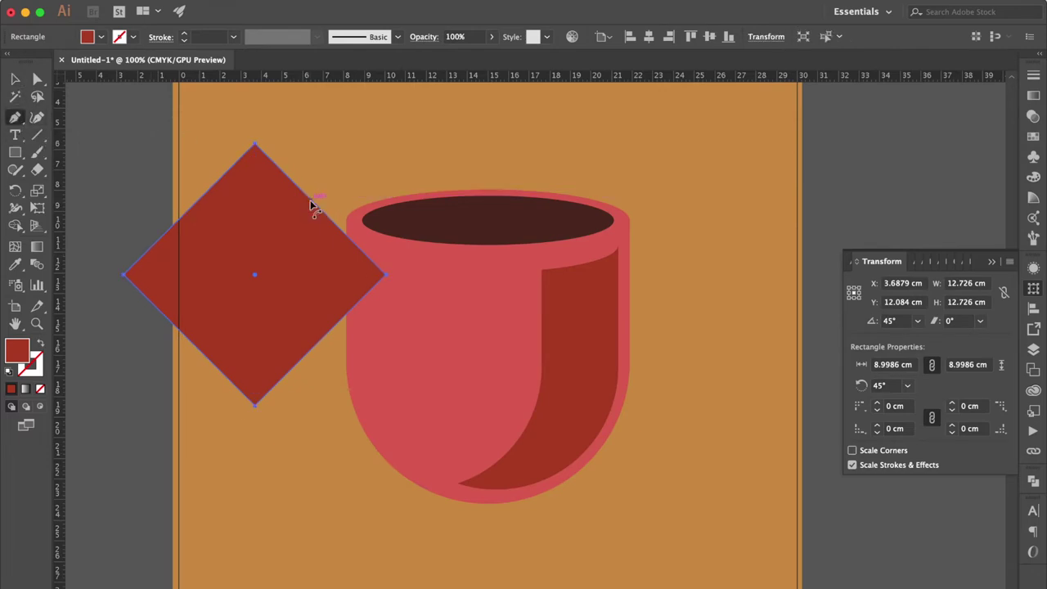
{"action": "left_click_drag", "start_coordinate": [315, 207], "coordinate": [392, 159]}
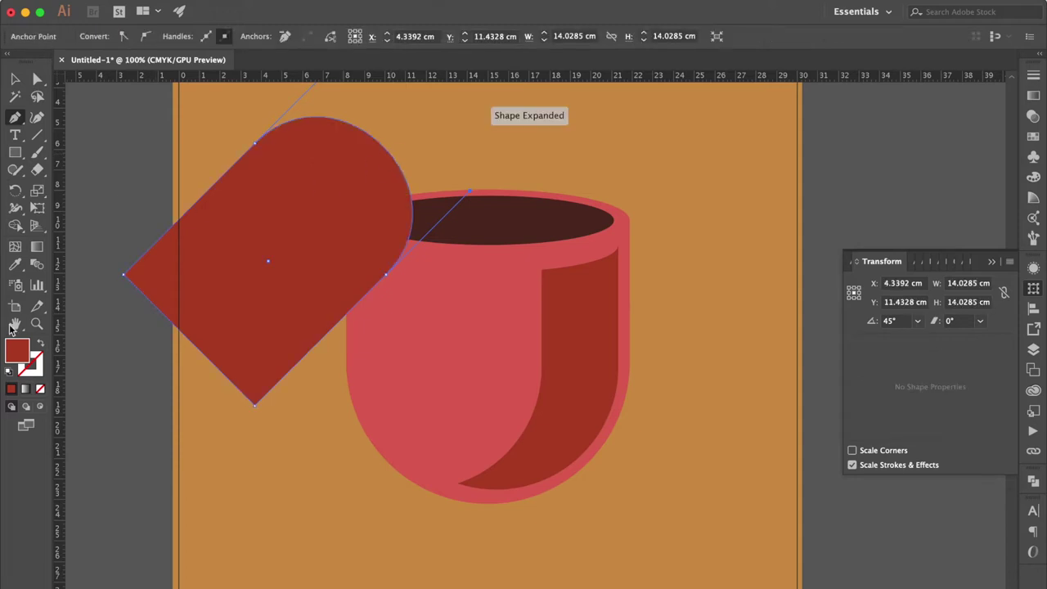
Turn the diamond into a stroked outline, delete its left corner segments, and shrink the hook.
{"action": "left_click", "coordinate": [40, 346]}
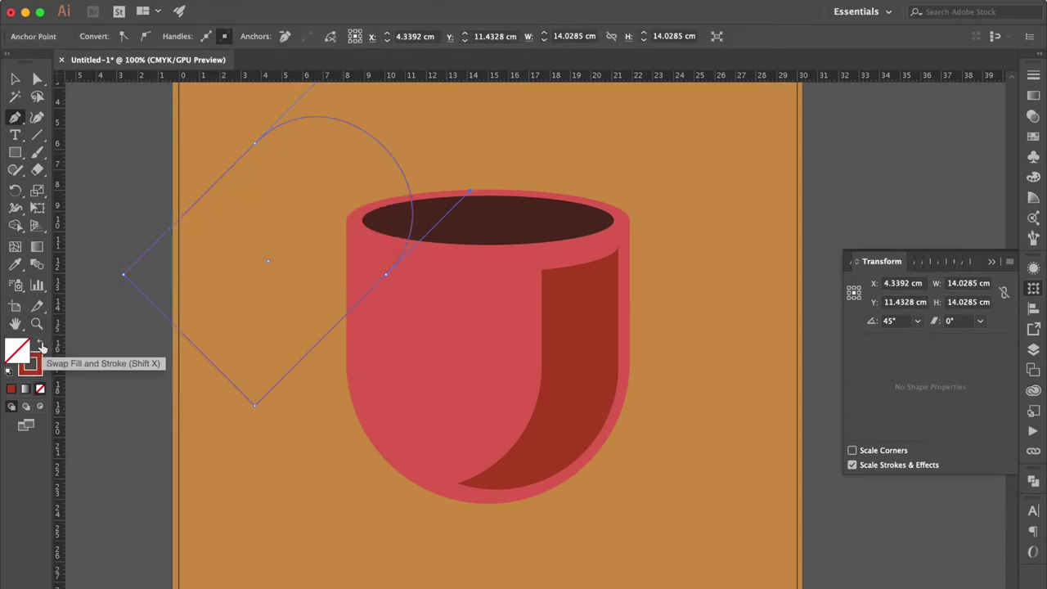
{"action": "left_click", "coordinate": [192, 209]}
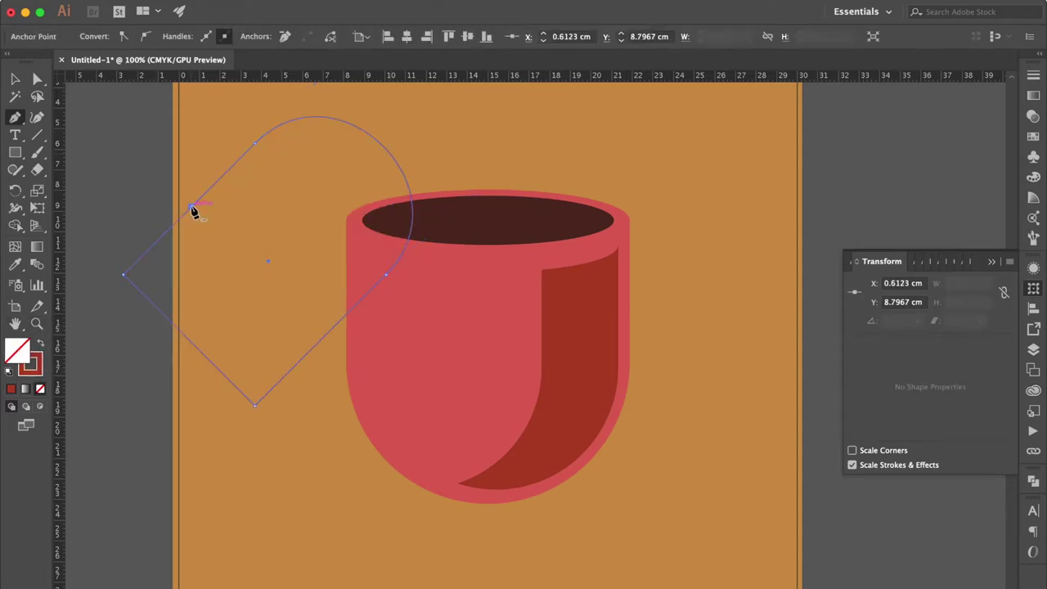
{"action": "left_click", "coordinate": [196, 347]}
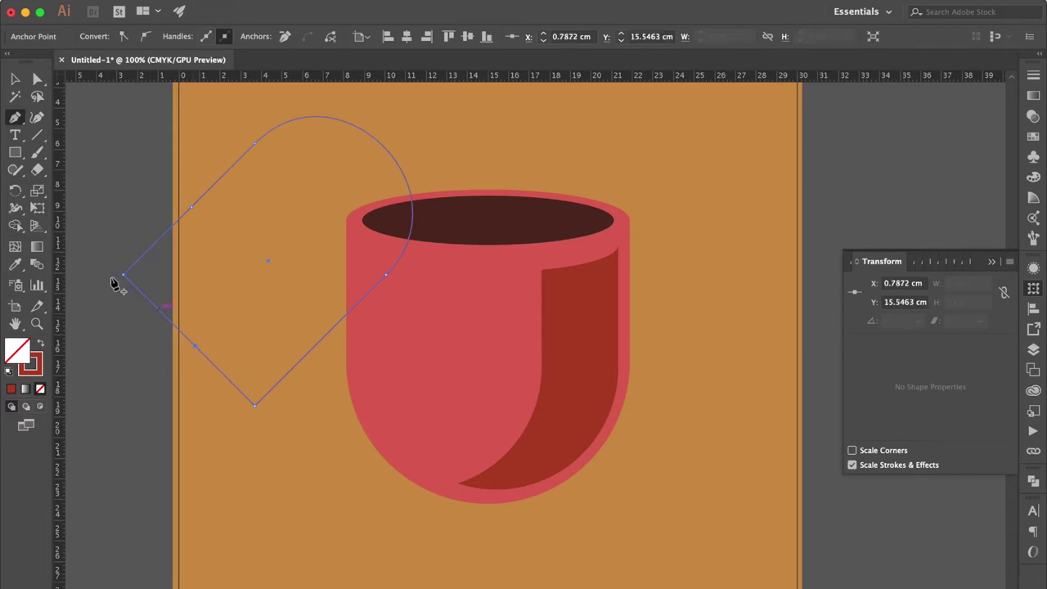
{"action": "left_click", "coordinate": [124, 278]}
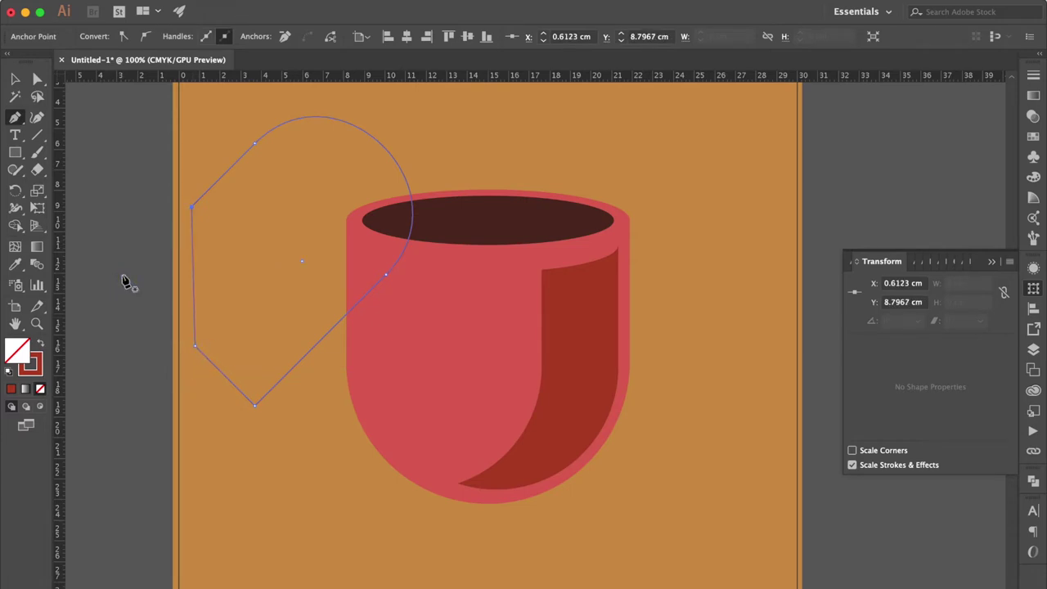
{"action": "key", "text": "Delete"}
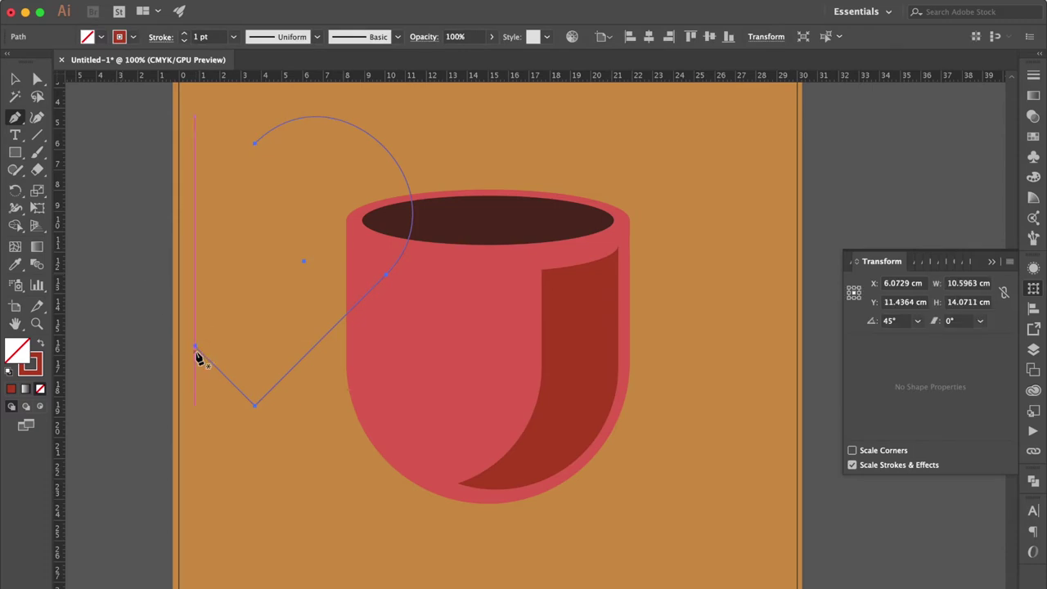
{"action": "left_click", "coordinate": [195, 347]}
{"action": "key", "text": "Delete"}
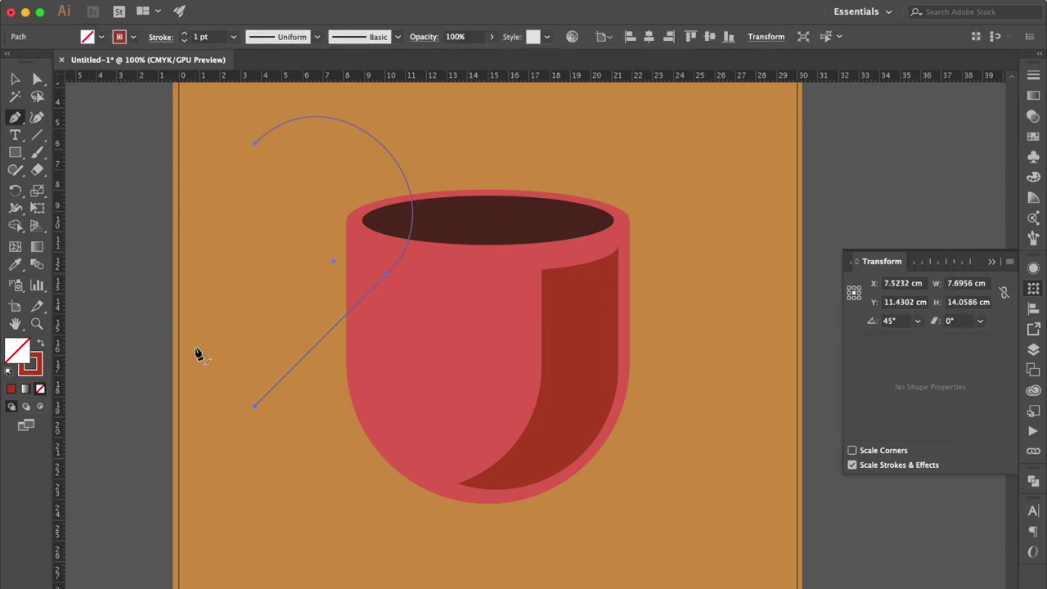
{"action": "left_click", "coordinate": [14, 79]}
{"action": "mouse_move", "coordinate": [382, 145]}
{"action": "left_mouse_down"}
{"action": "mouse_move", "coordinate": [352, 176]}
{"action": "mouse_move", "coordinate": [718, 293]}
{"action": "mouse_move", "coordinate": [761, 374]}
{"action": "left_mouse_up"}
Scale the hook down and tilt it flatter against the cup's right side.
{"action": "left_click_drag", "start_coordinate": [616, 487], "coordinate": [602, 428]}
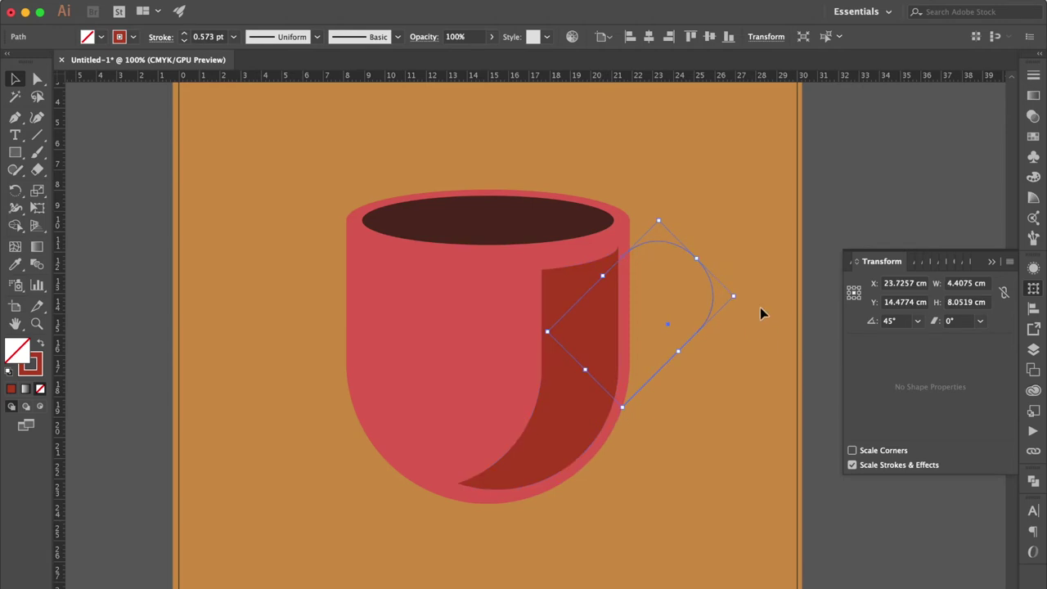
{"action": "left_click_drag", "start_coordinate": [744, 306], "coordinate": [713, 285]}
{"action": "left_click", "coordinate": [704, 299]}
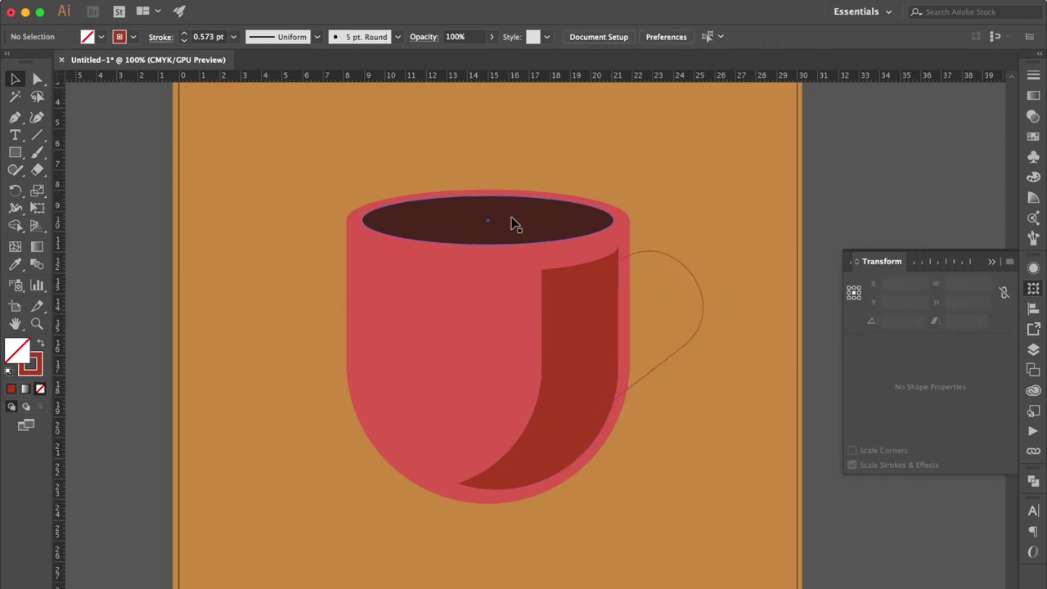
{"action": "key", "text": "super+a"}
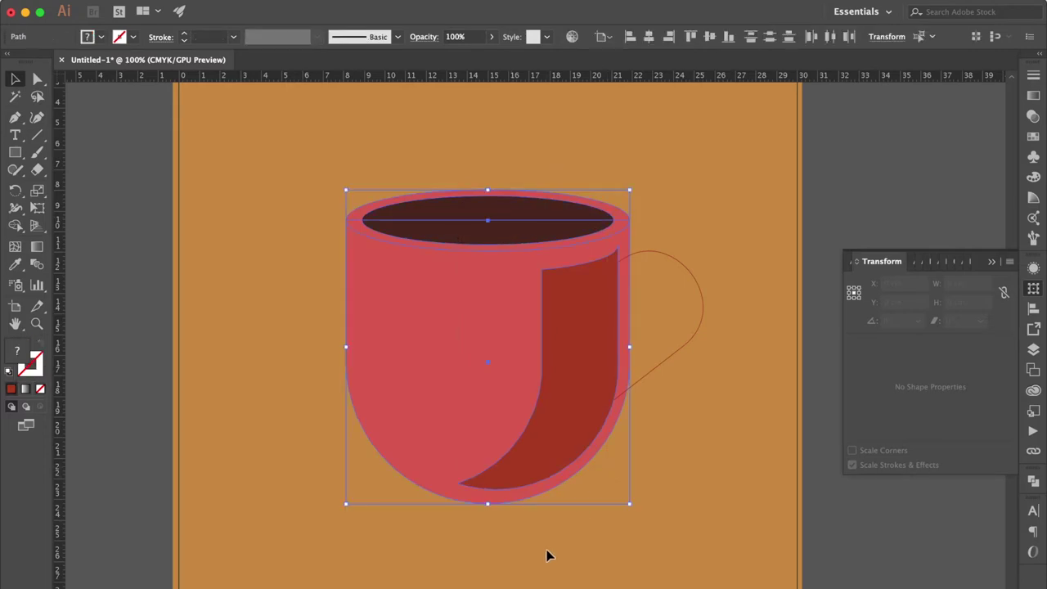
{"action": "left_click", "coordinate": [723, 276]}
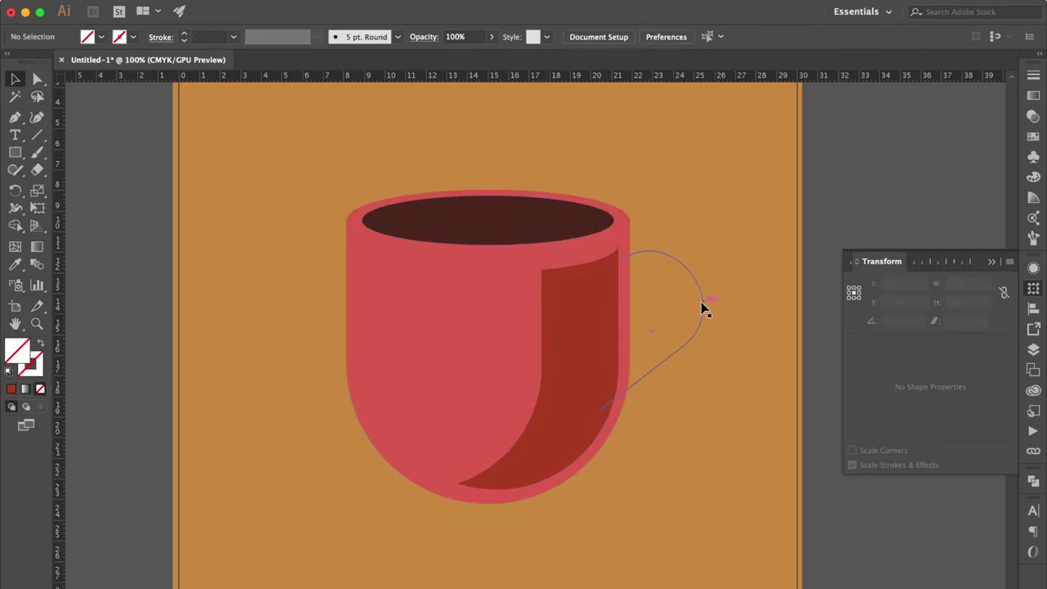
{"action": "left_click", "coordinate": [707, 307]}
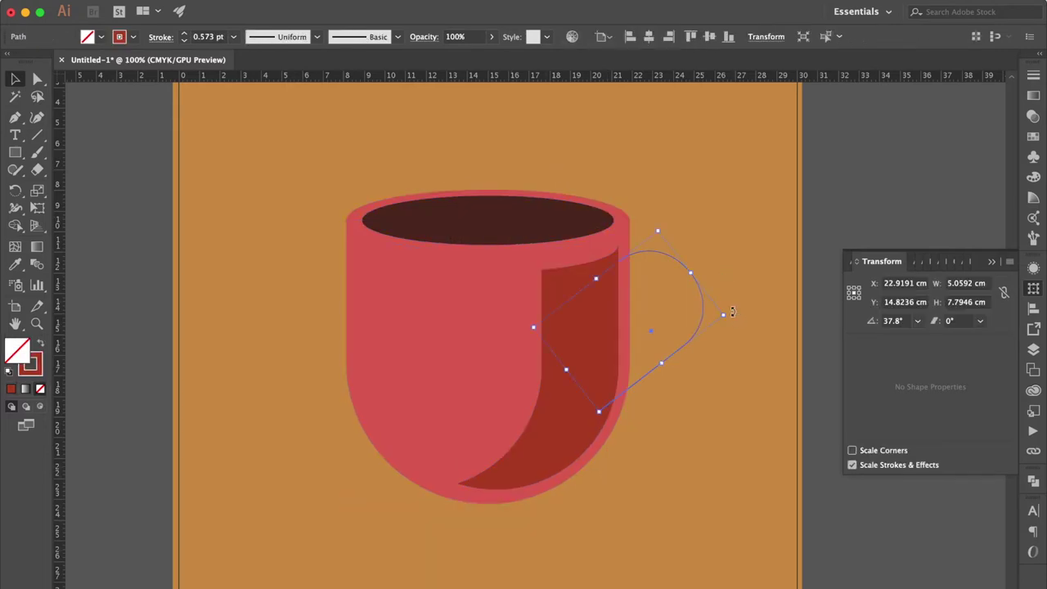
{"action": "left_click_drag", "start_coordinate": [732, 312], "coordinate": [732, 335]}
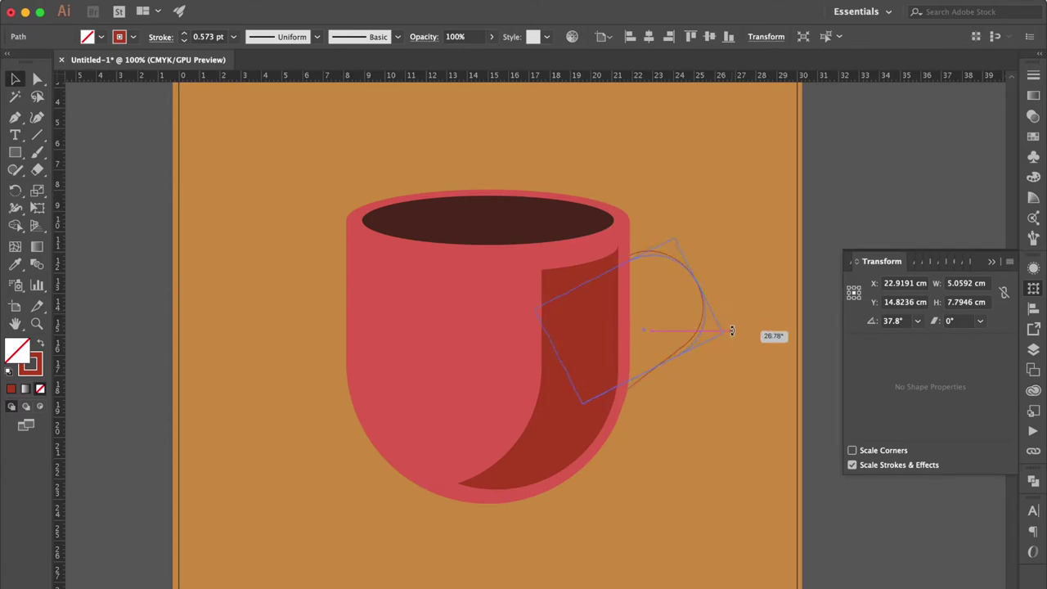
{"action": "left_click", "coordinate": [755, 227]}
Nest a smaller copy (about 5.37 × 5.74 cm) inside the hook as the handle's inner edge.
{"action": "key", "text": "ctrl+plus"}
{"action": "left_click", "coordinate": [713, 211]}
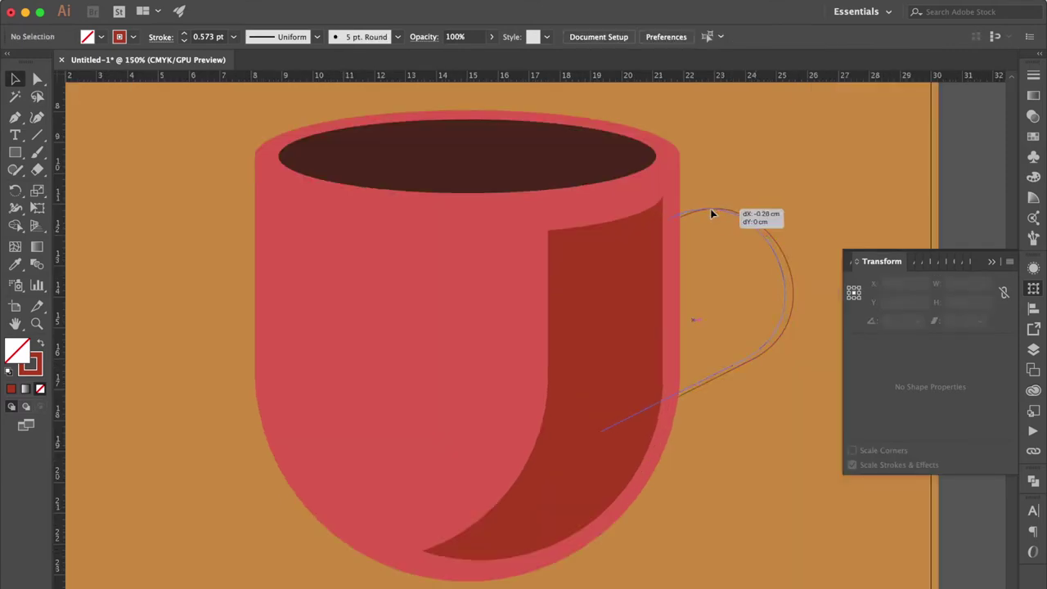
{"action": "scroll", "coordinate": [789, 239], "scroll_direction": "right", "scroll_amount": 3}
{"action": "scroll", "coordinate": [777, 251], "scroll_direction": "up", "scroll_amount": 1}
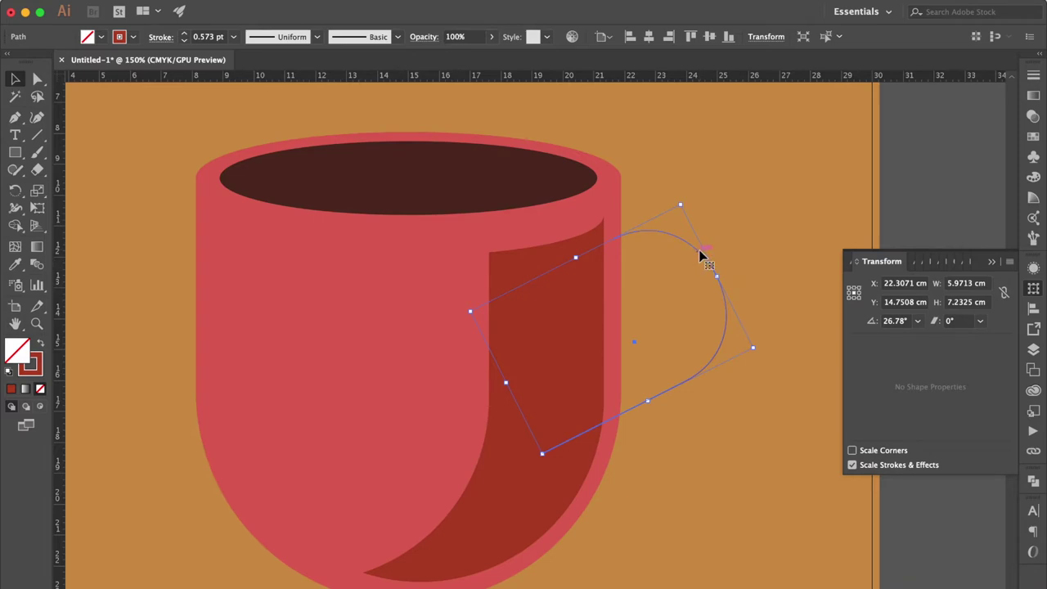
{"action": "left_click_drag", "start_coordinate": [701, 256], "coordinate": [665, 269]}
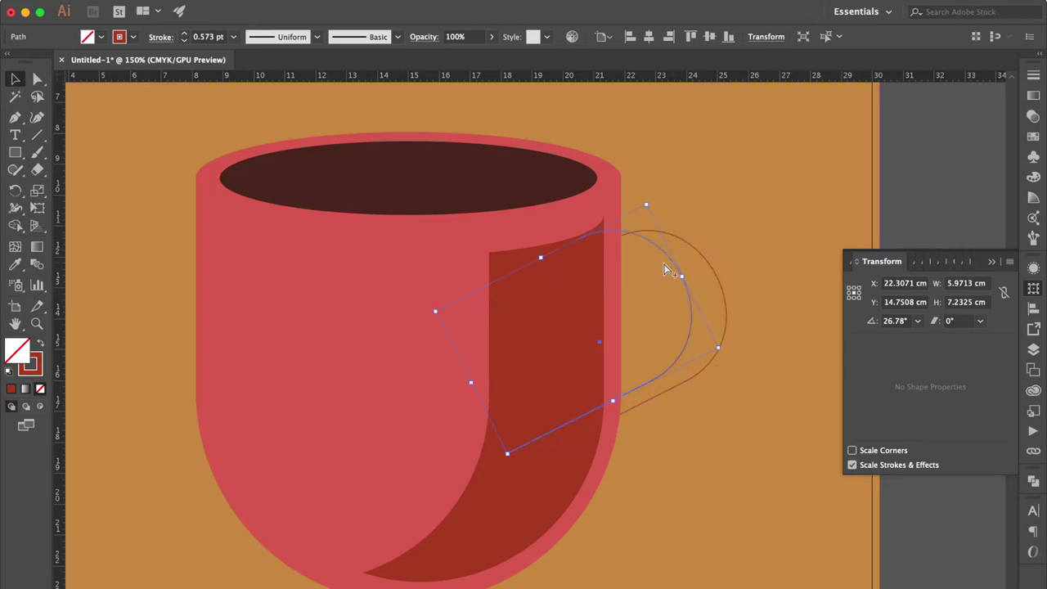
{"action": "left_click_drag", "start_coordinate": [538, 270], "coordinate": [543, 280]}
{"action": "mouse_move", "coordinate": [692, 294]}
{"action": "left_mouse_down"}
{"action": "mouse_move", "coordinate": [690, 320]}
{"action": "mouse_move", "coordinate": [701, 308]}
{"action": "left_mouse_up"}
{"action": "left_click_drag", "start_coordinate": [636, 398], "coordinate": [631, 384]}
{"action": "left_click_drag", "start_coordinate": [574, 271], "coordinate": [577, 279]}
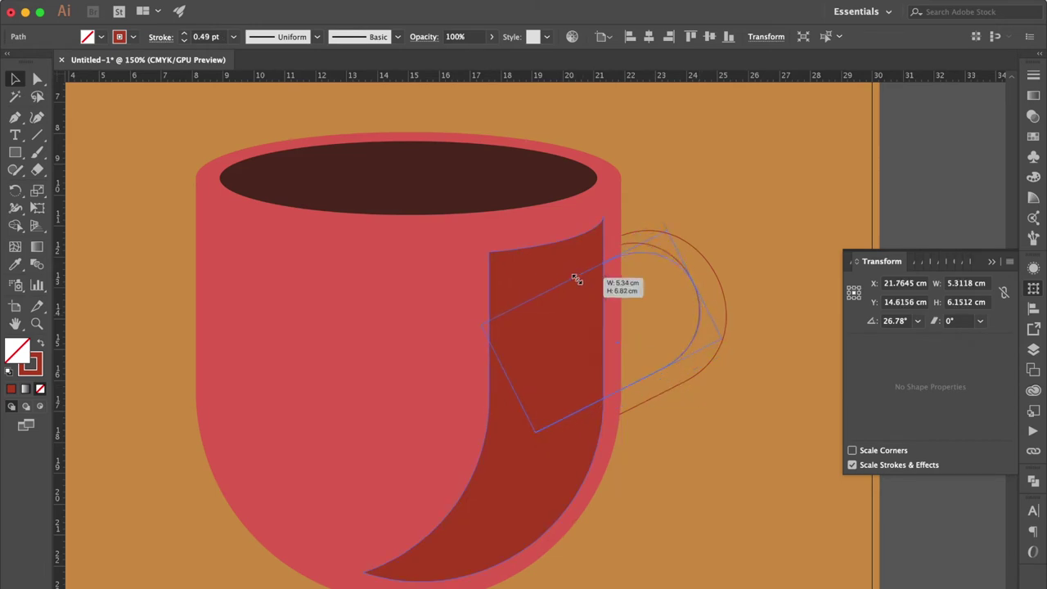
{"action": "left_click", "coordinate": [682, 304]}
{"action": "left_click_drag", "start_coordinate": [701, 289], "coordinate": [690, 287]}
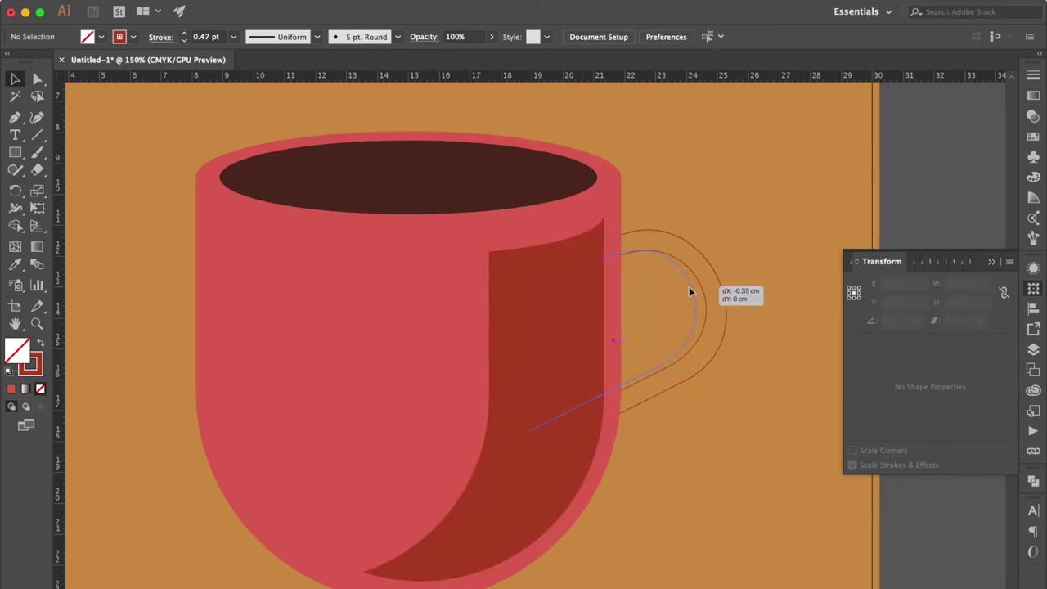
{"action": "left_click_drag", "start_coordinate": [567, 276], "coordinate": [567, 289]}
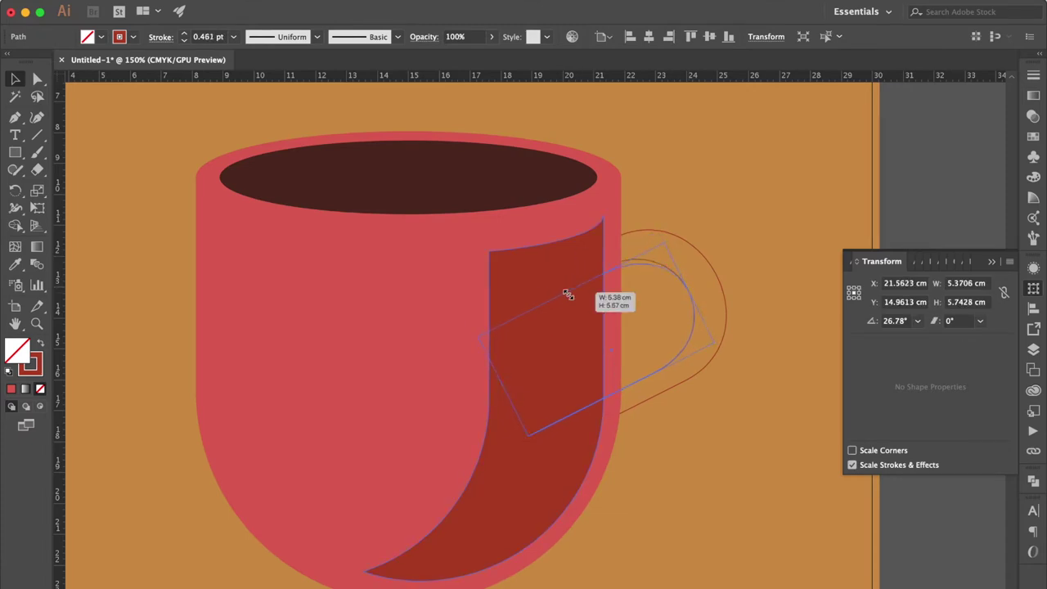
Place the inner hook curve, select the outer curve and start a Pen path at its upper end in Outline view.
{"action": "left_click_drag", "start_coordinate": [654, 270], "coordinate": [656, 270]}
{"action": "left_click", "coordinate": [722, 237]}
{"action": "left_click", "coordinate": [703, 255]}
{"action": "key", "text": "ctrl+y"}
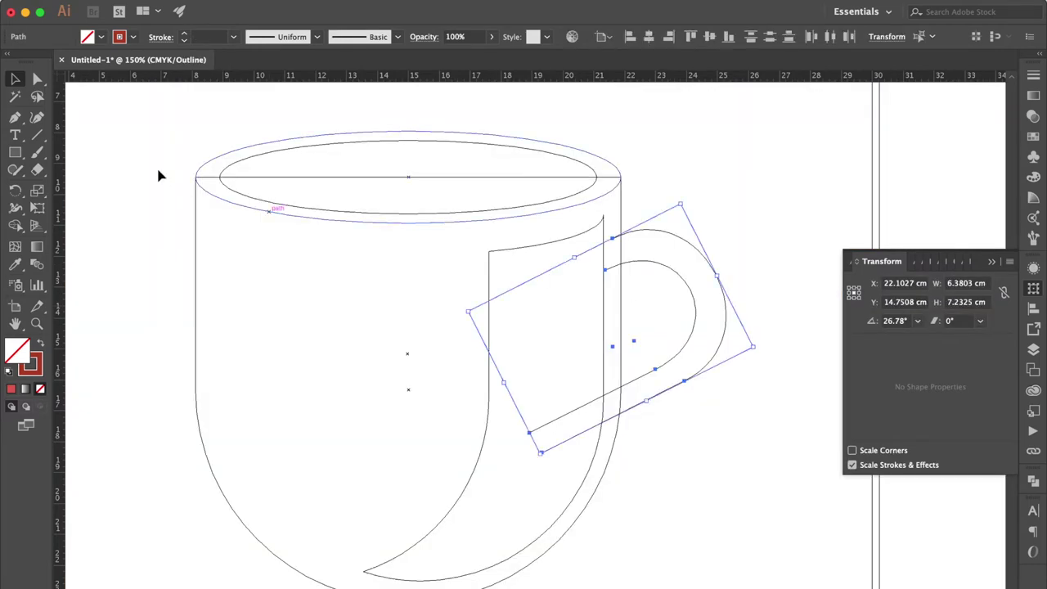
{"action": "left_click", "coordinate": [17, 119]}
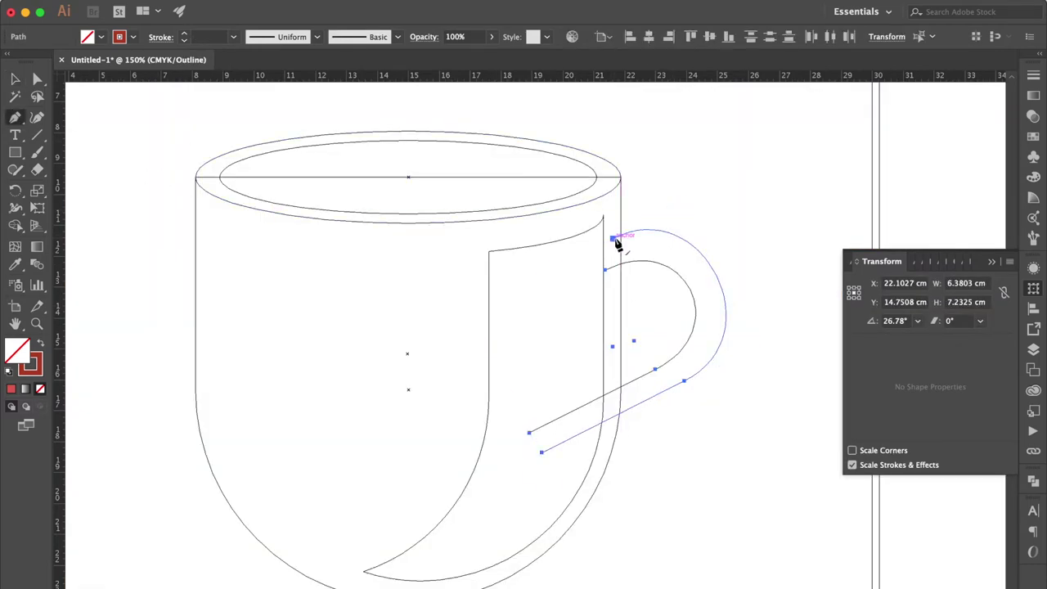
{"action": "left_click_drag", "start_coordinate": [616, 239], "coordinate": [760, 300]}
Connect the top and bottom ends of the two curves into one closed handle shape.
{"action": "key", "text": "ctrl+plus"}
{"action": "key", "text": "ctrl+plus"}
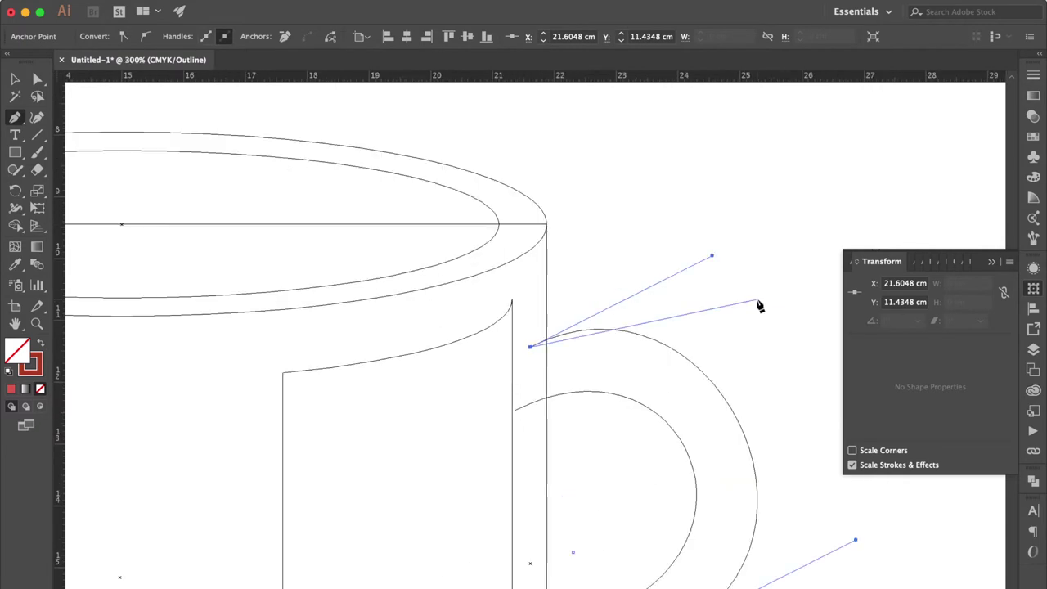
{"action": "left_click", "coordinate": [516, 410]}
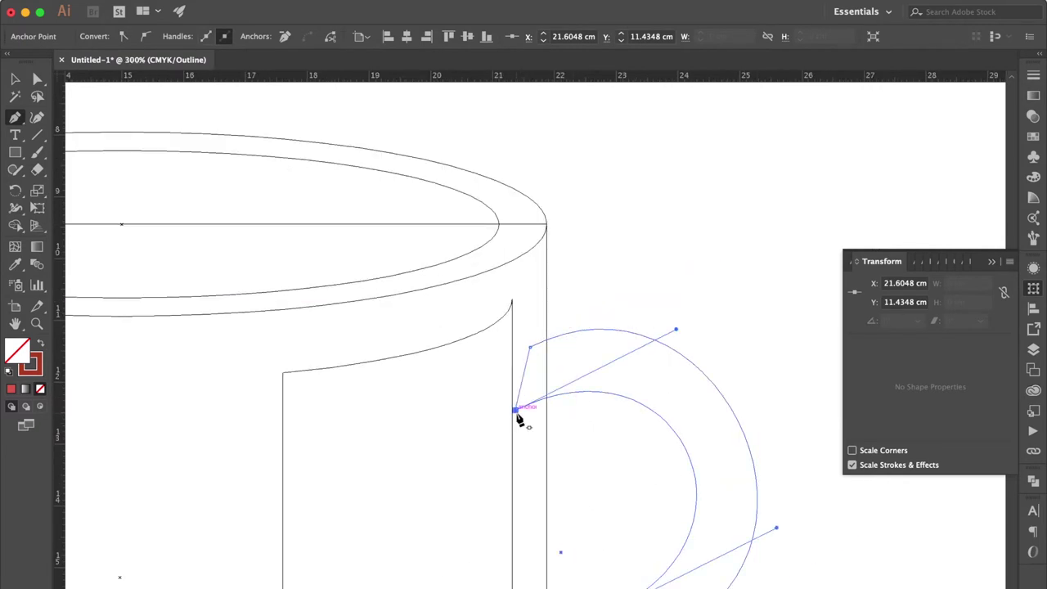
{"action": "scroll", "coordinate": [599, 511], "scroll_direction": "down", "scroll_amount": 3}
{"action": "scroll", "coordinate": [600, 511], "scroll_direction": "down", "scroll_amount": 5}
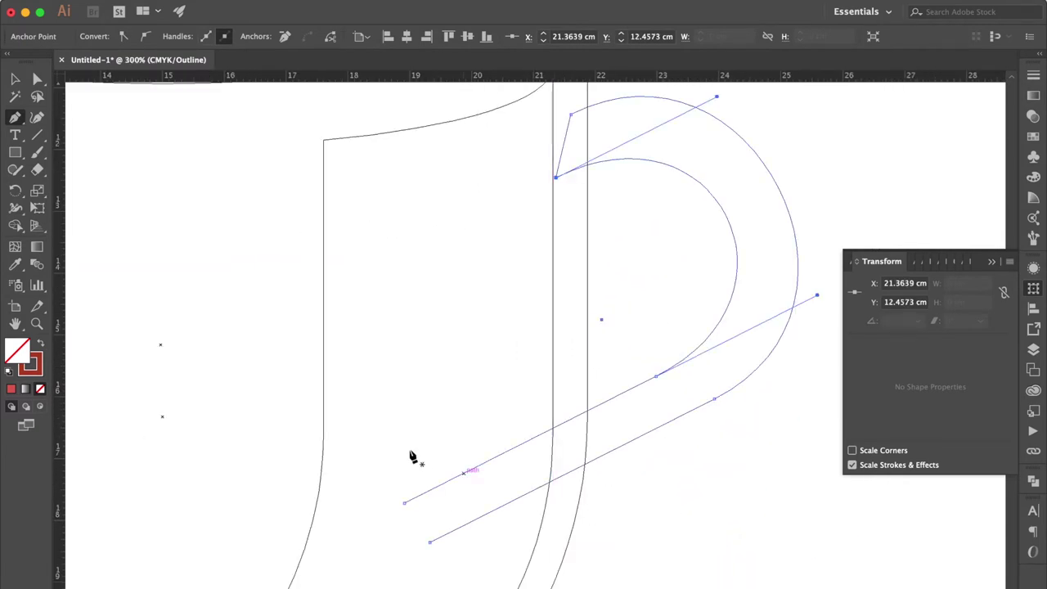
{"action": "left_click", "coordinate": [404, 502]}
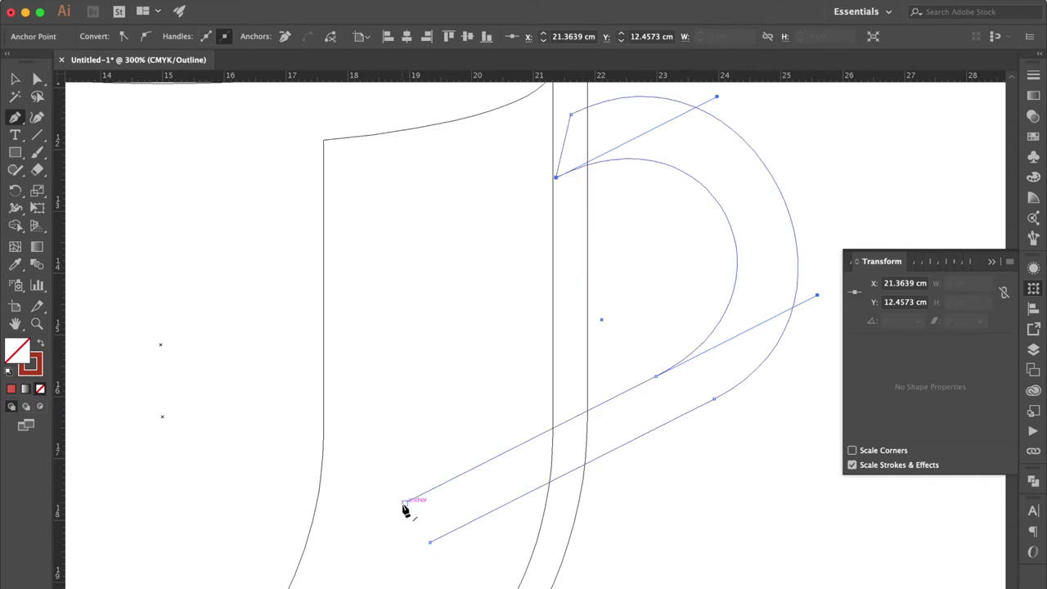
{"action": "left_click", "coordinate": [430, 544]}
Back in Preview, fill the closed handle with the cup's red using the Eyedropper.
{"action": "key", "text": "ctrl+y"}
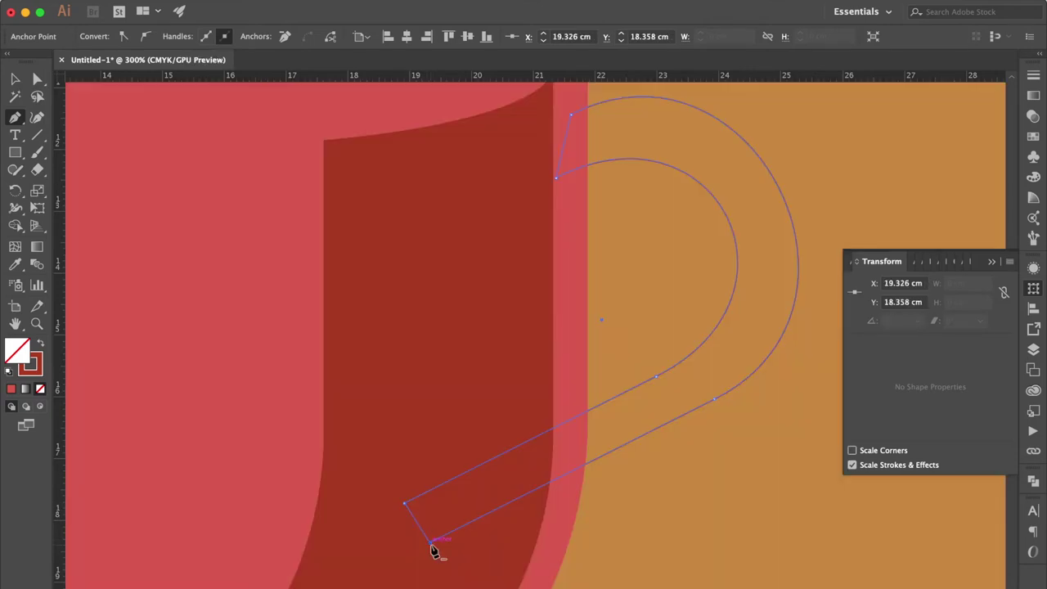
{"action": "left_click", "coordinate": [15, 79]}
{"action": "left_click", "coordinate": [15, 264]}
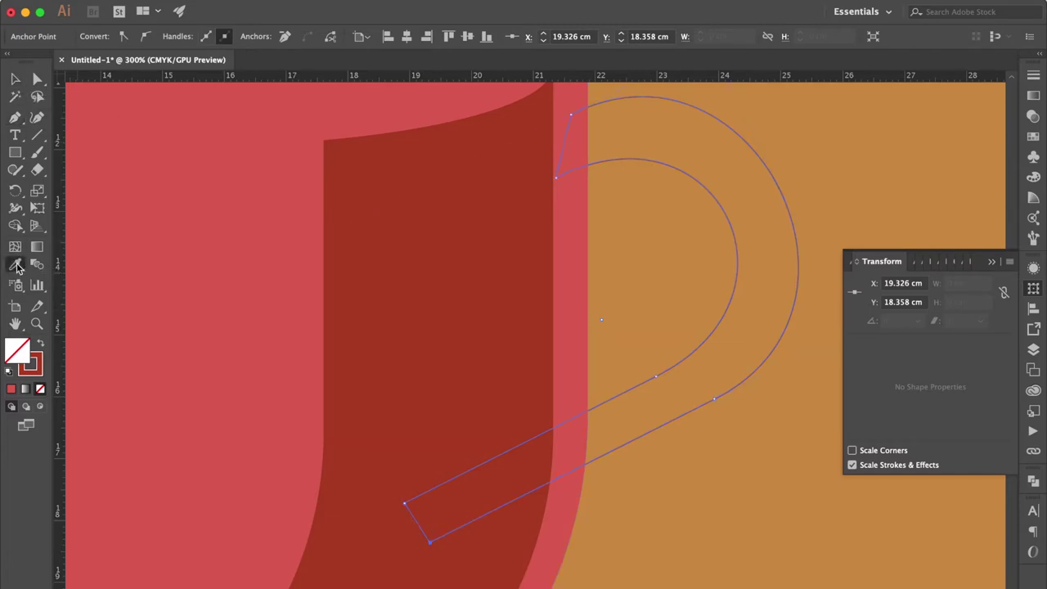
{"action": "left_click", "coordinate": [193, 334]}
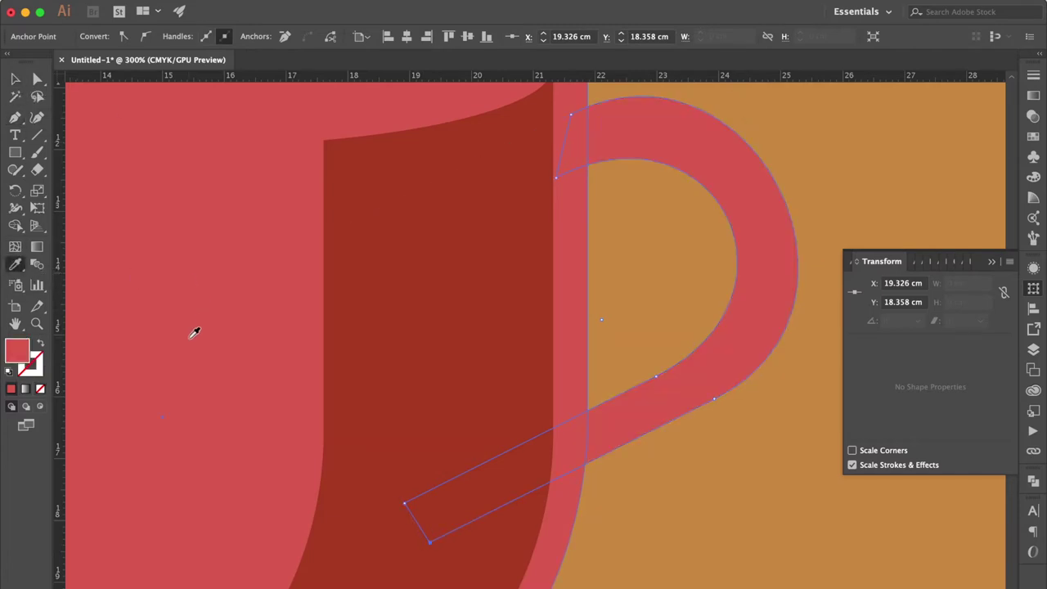
Nudge the handle shape left and sample the dark shading red for it, then undo.
{"action": "left_click", "coordinate": [15, 82]}
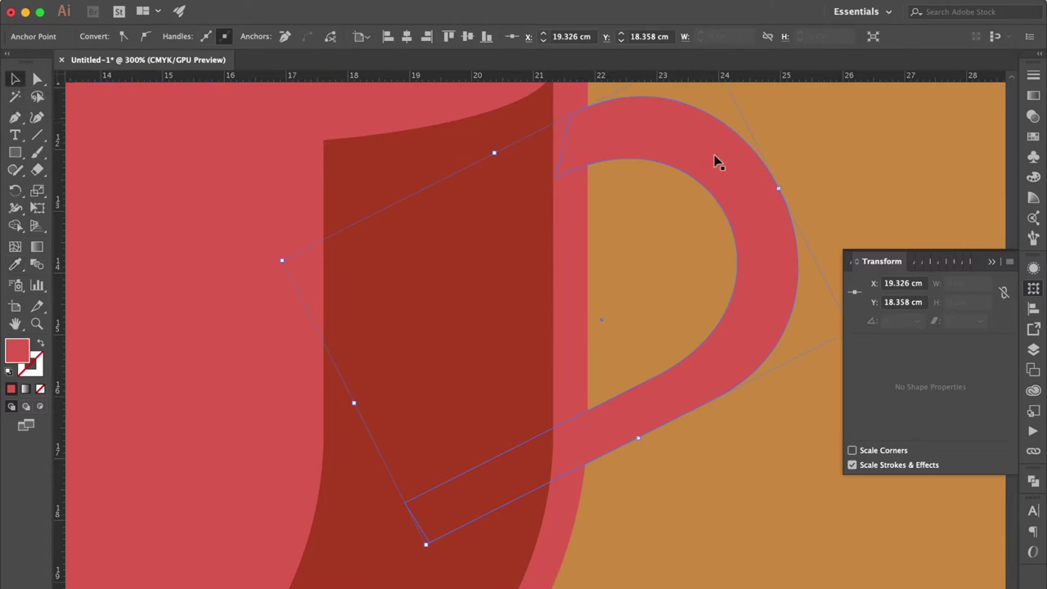
{"action": "left_click_drag", "start_coordinate": [739, 190], "coordinate": [722, 212]}
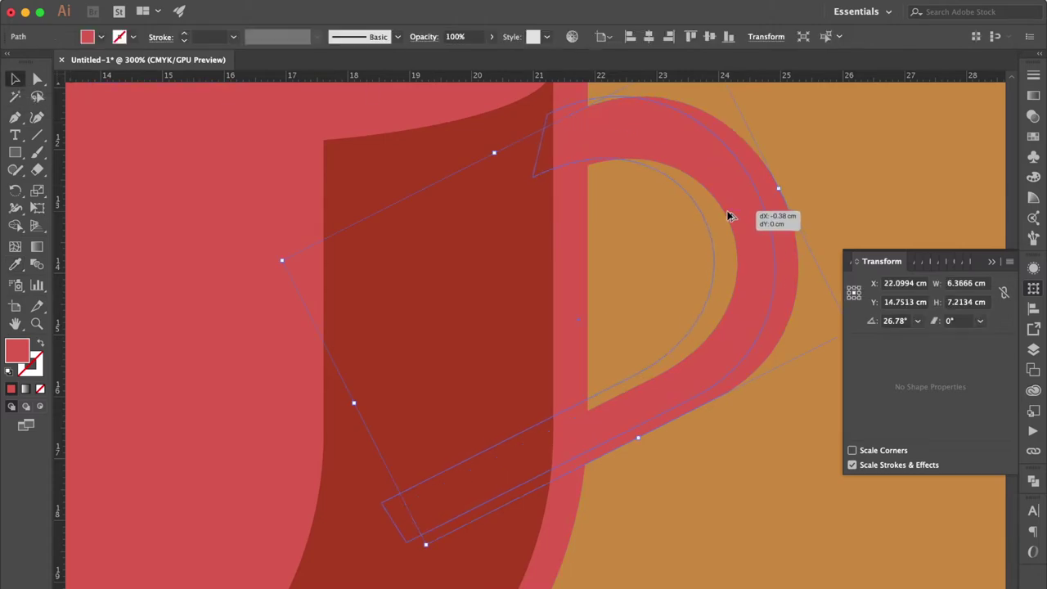
{"action": "key", "text": "F6"}
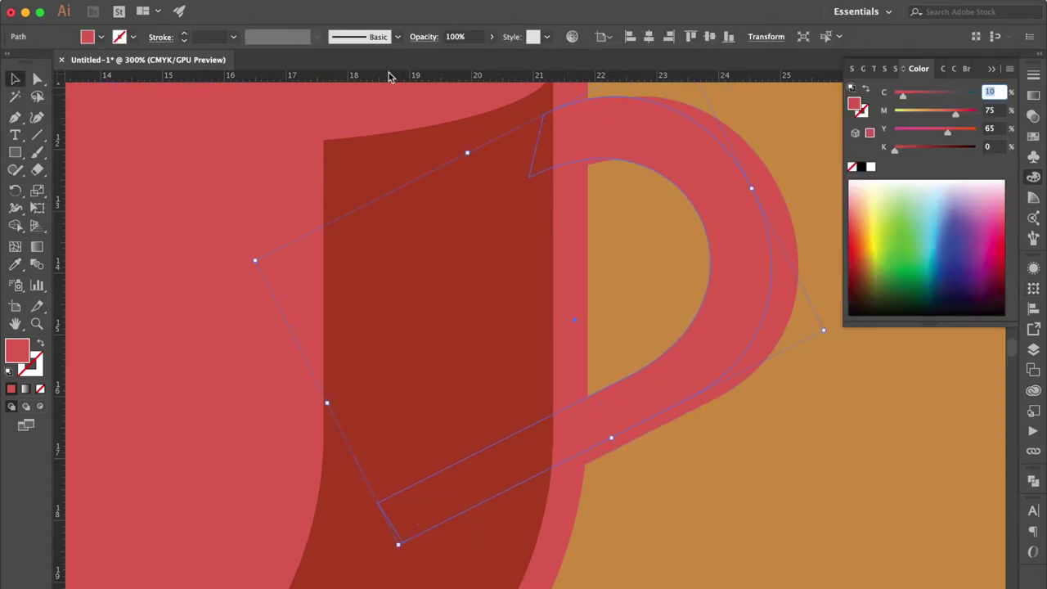
{"action": "left_click", "coordinate": [15, 264]}
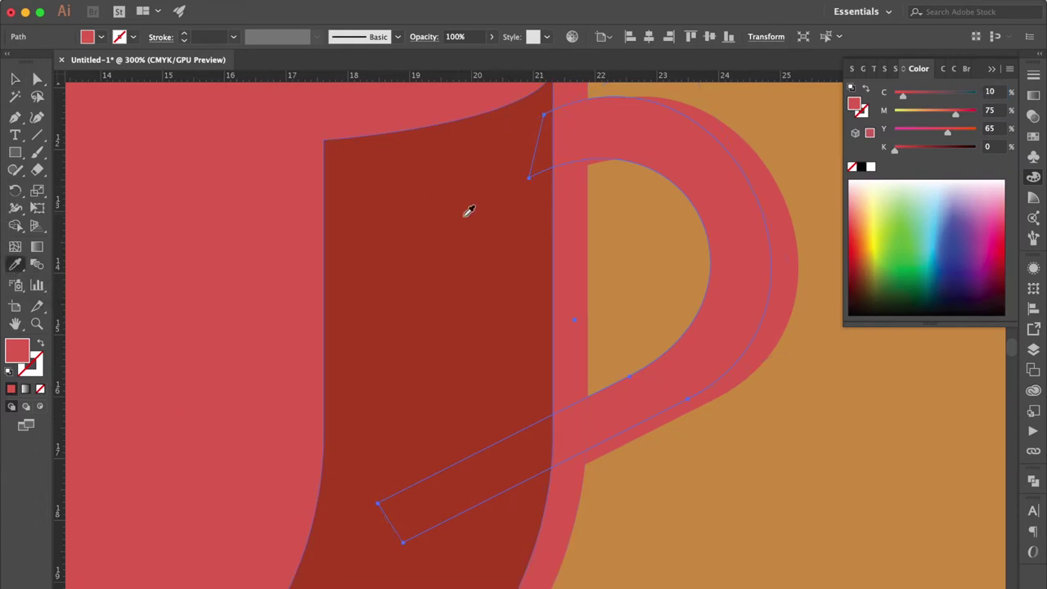
{"action": "left_click", "coordinate": [469, 256]}
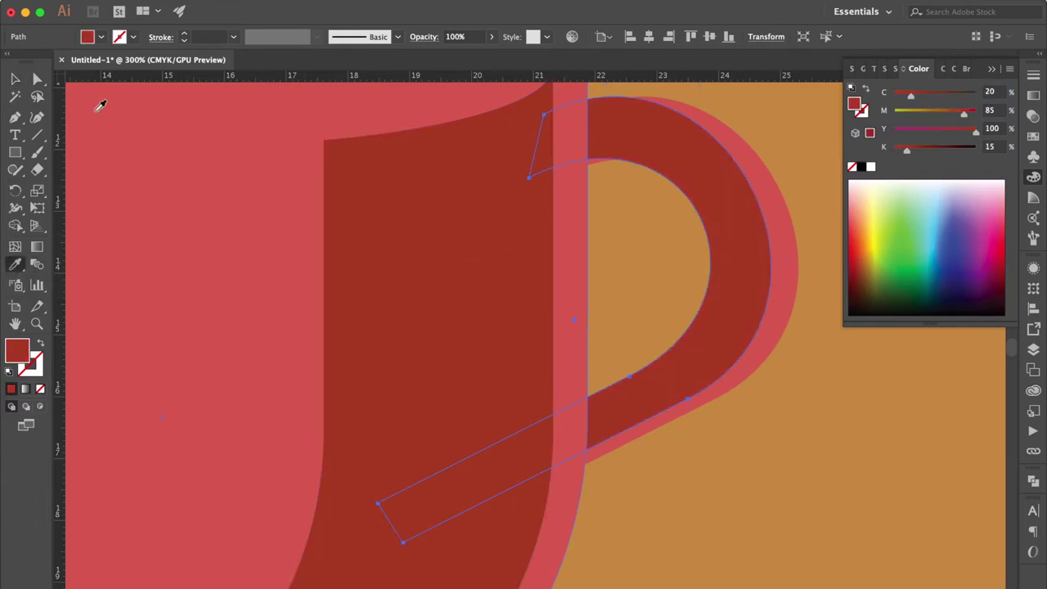
{"action": "left_click", "coordinate": [16, 79]}
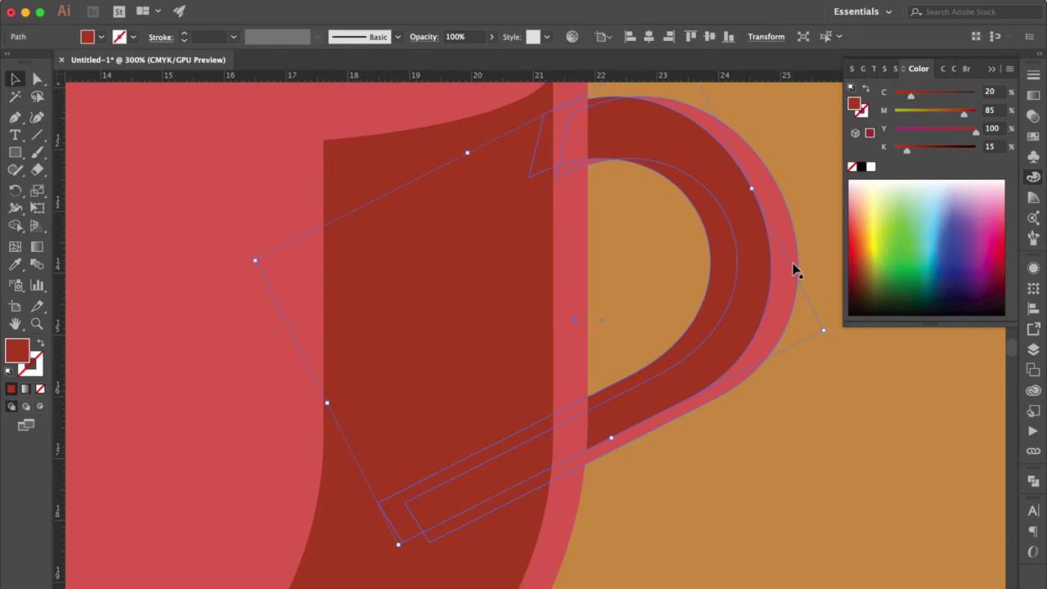
{"action": "key", "text": "ctrl+z"}
{"action": "key", "text": "ctrl+z"}
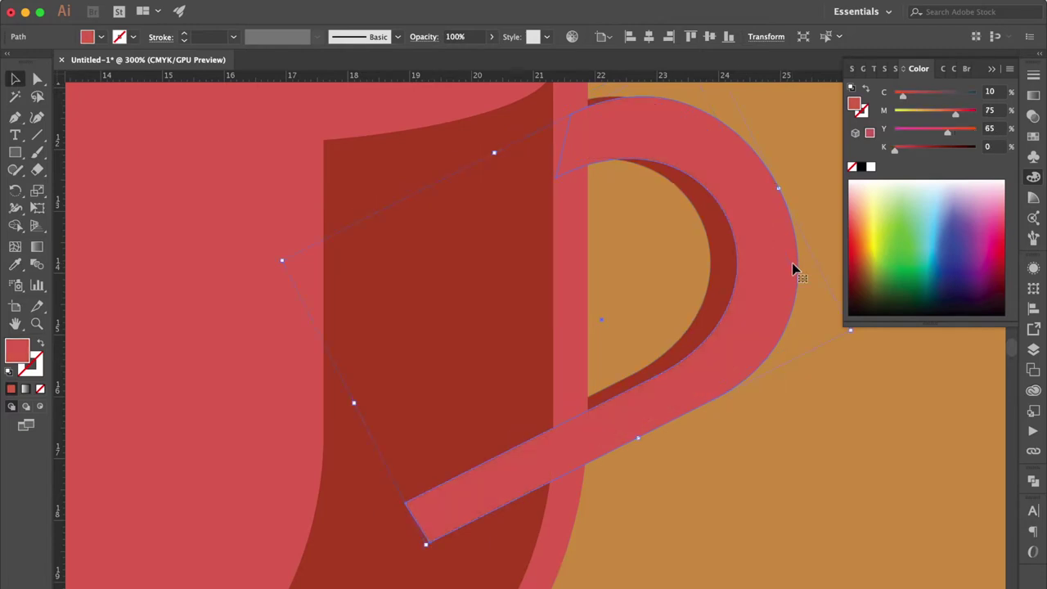
Rotate the dark-red shadow shape slightly clockwise and paste a copy over the pink handle.
{"action": "key", "text": "ctrl+shift+z"}
{"action": "key", "text": "ctrl+shift+z"}
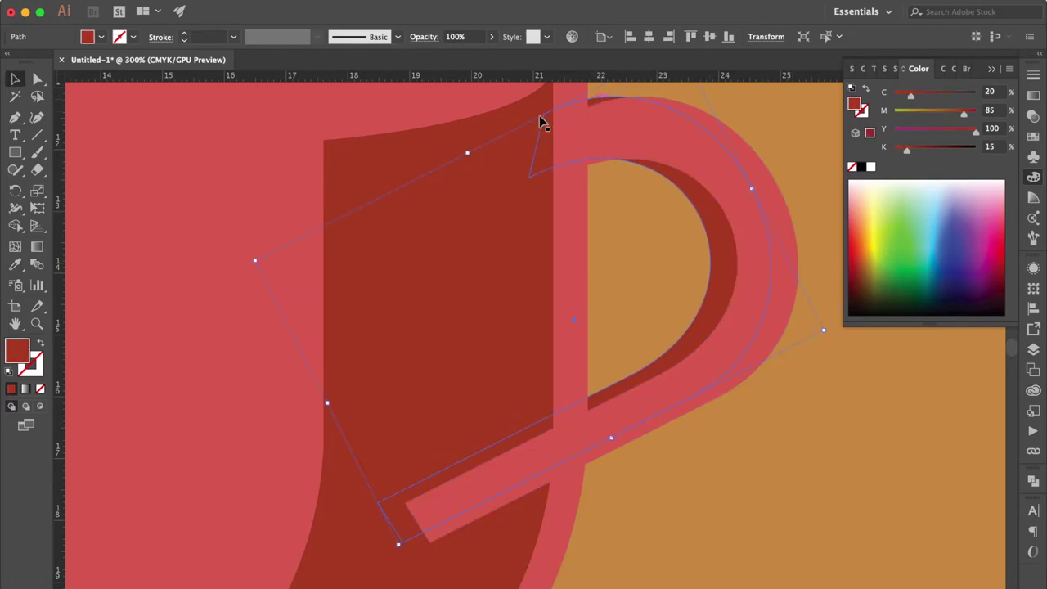
{"action": "key", "text": "ctrl+minus"}
{"action": "left_click_drag", "start_coordinate": [456, 238], "coordinate": [458, 260]}
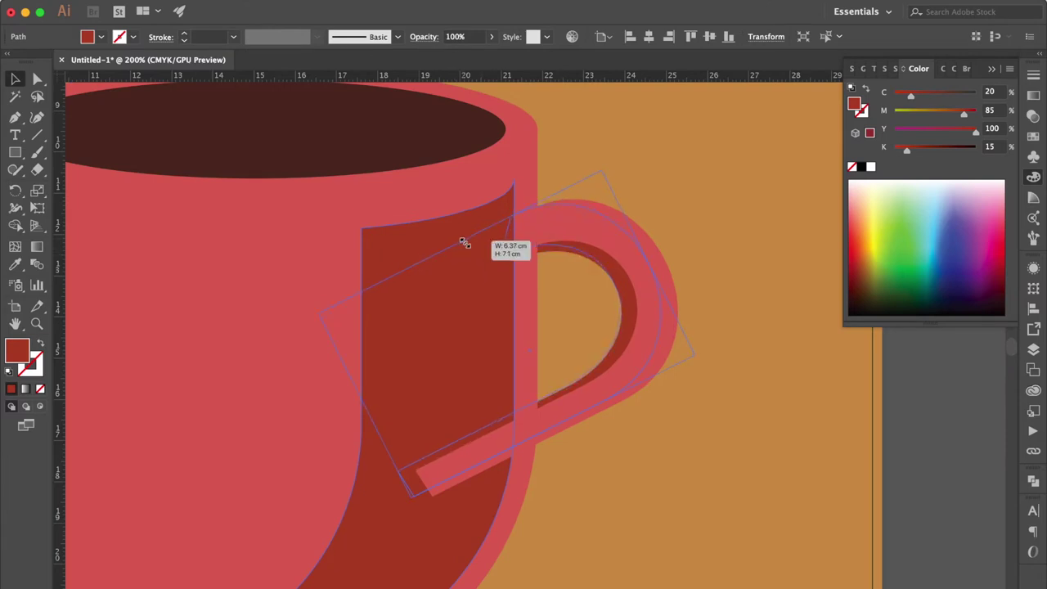
{"action": "left_click_drag", "start_coordinate": [464, 251], "coordinate": [460, 239]}
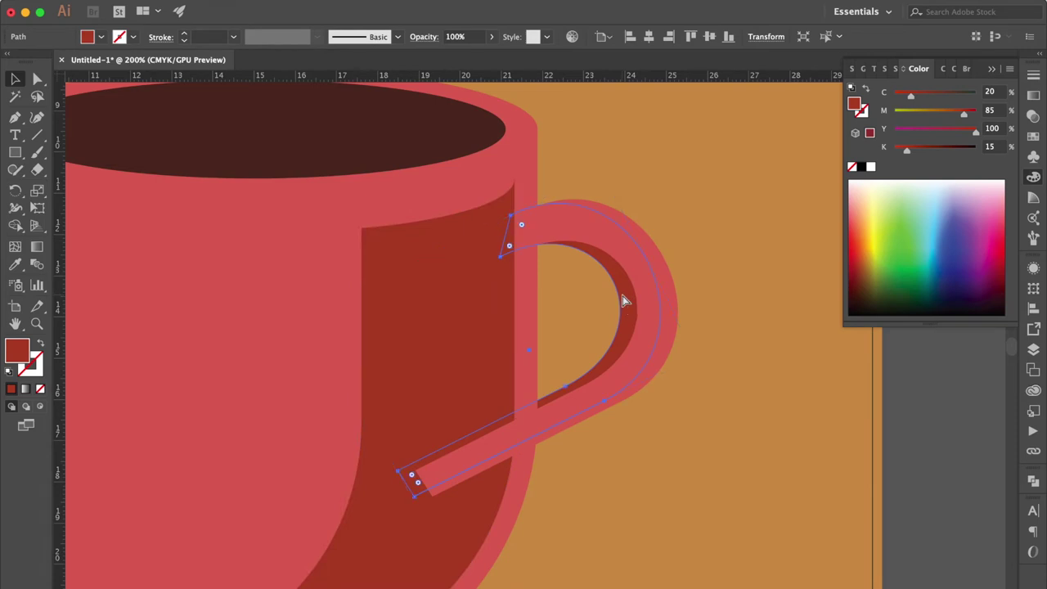
{"action": "key", "text": "ctrl+v"}
{"action": "left_click_drag", "start_coordinate": [595, 274], "coordinate": [636, 256]}
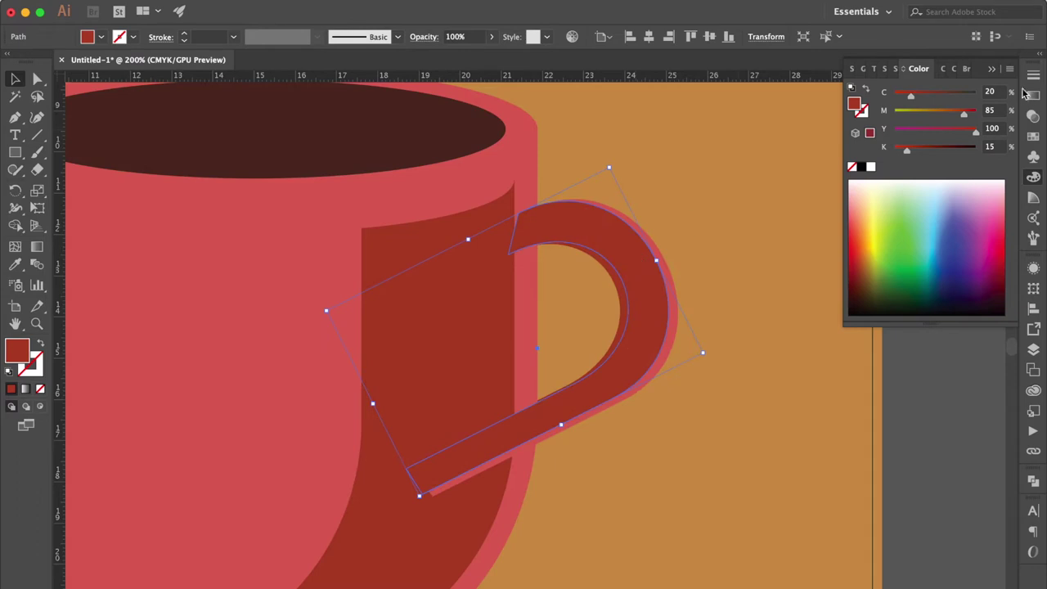
{"action": "left_click", "coordinate": [1033, 117]}
Set the dark handle overlay to Multiply and bring the cup body in front of the handle.
{"action": "left_click", "coordinate": [903, 91]}
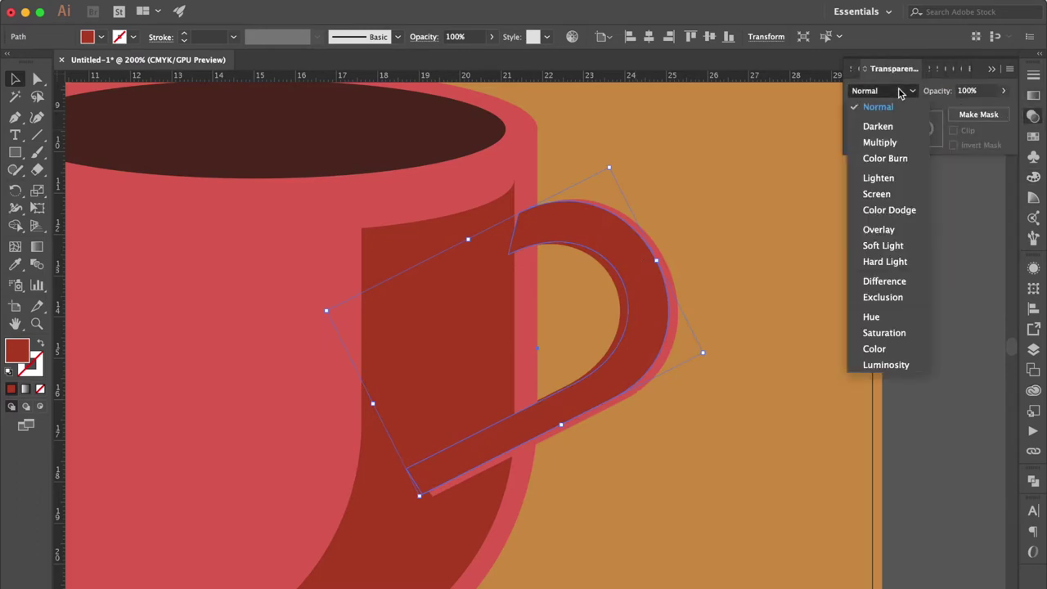
{"action": "left_click", "coordinate": [892, 147]}
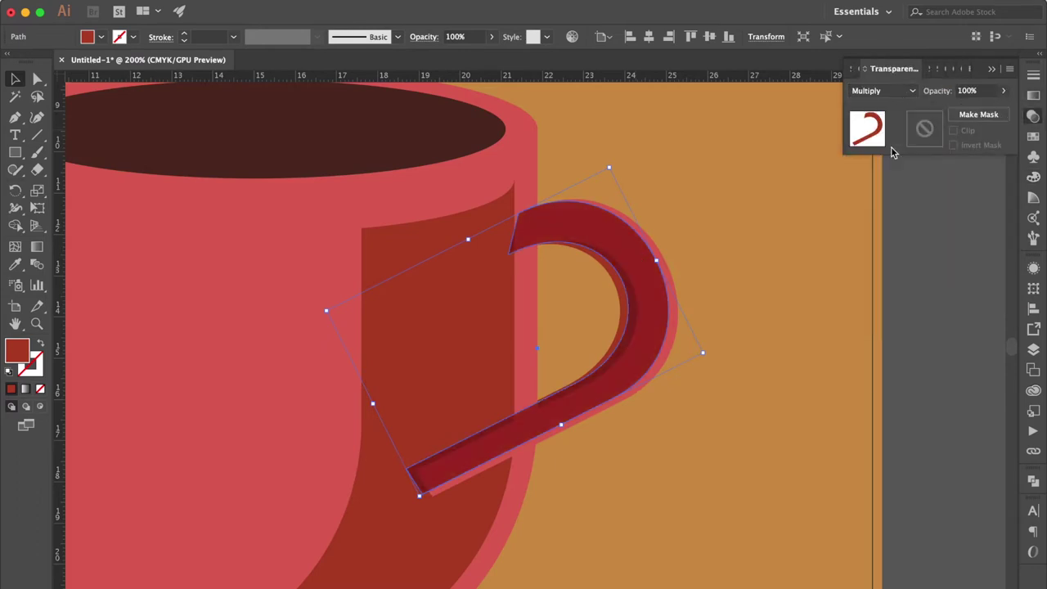
{"action": "key", "text": "ctrl+minus"}
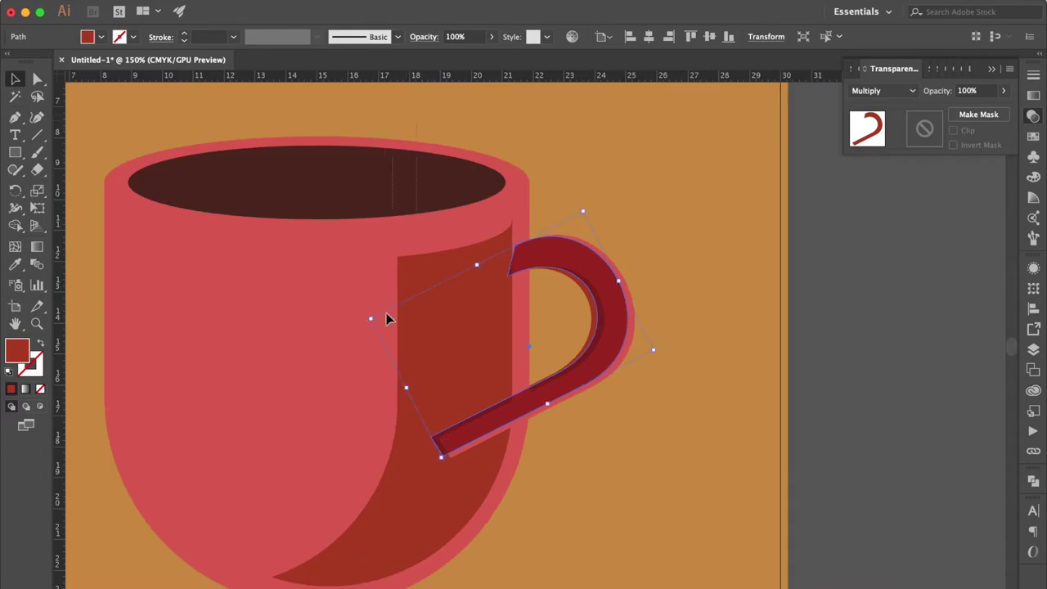
{"action": "left_click", "coordinate": [301, 370]}
{"action": "key", "text": "ctrl+shift+bracketright"}
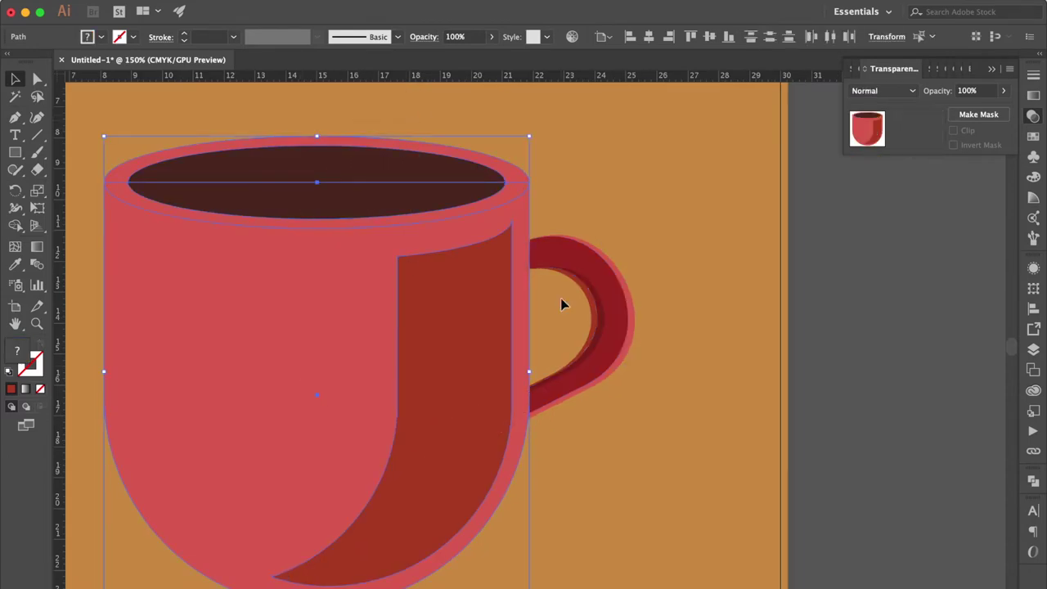
{"action": "left_click", "coordinate": [691, 252]}
Pull the handle overlay's lower end slightly down-right.
{"action": "left_click", "coordinate": [581, 256]}
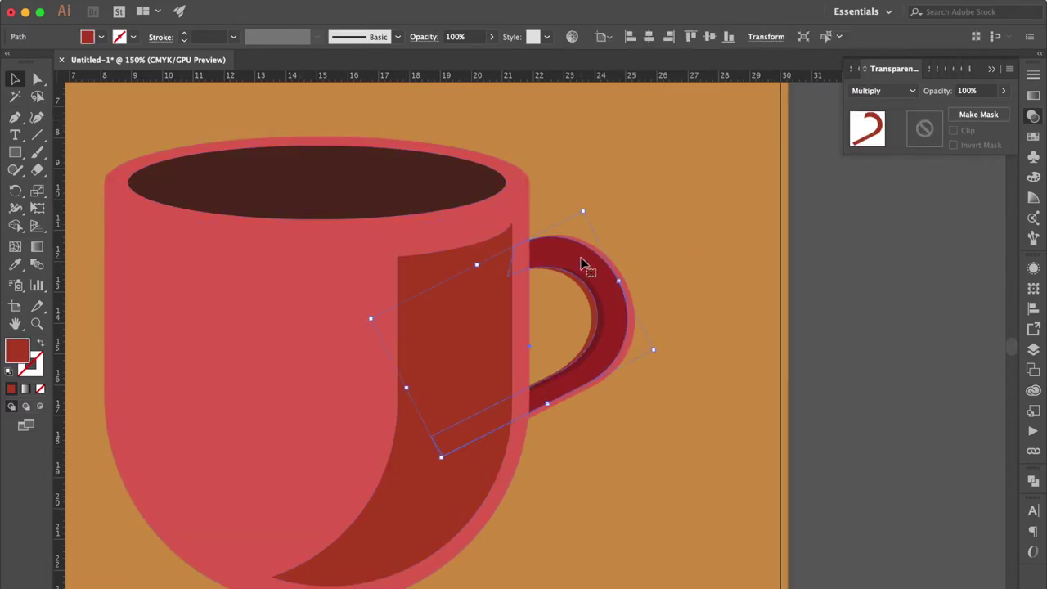
{"action": "key", "text": "ctrl+plus"}
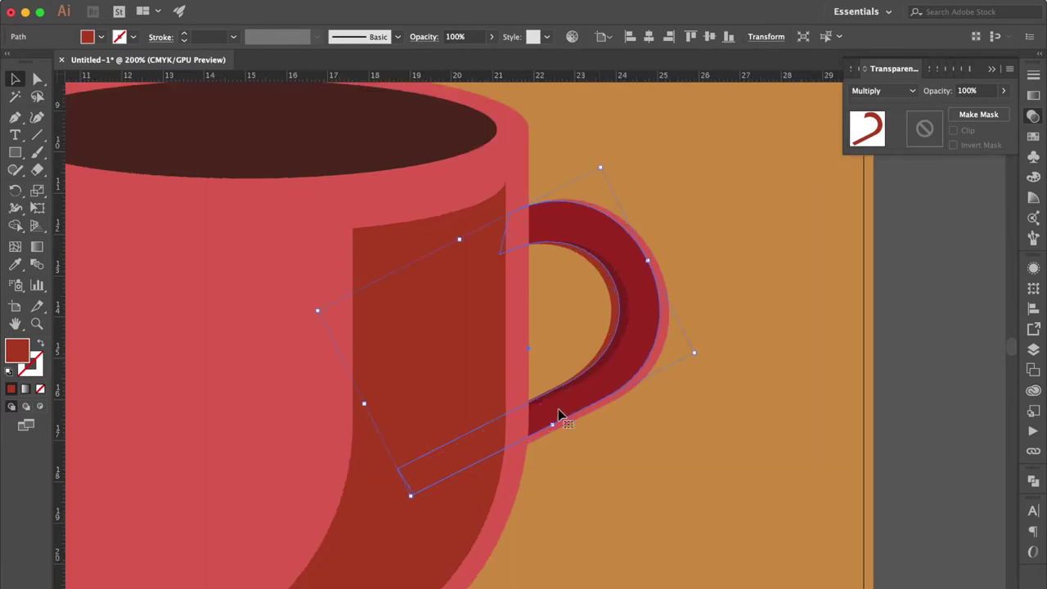
{"action": "left_click_drag", "start_coordinate": [553, 425], "coordinate": [554, 429]}
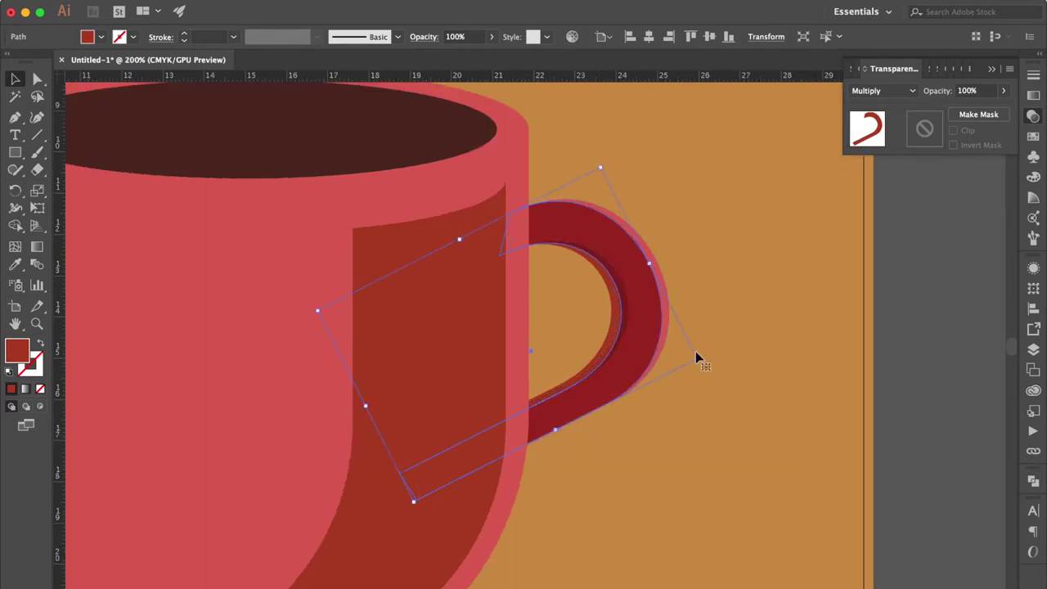
{"action": "left_click", "coordinate": [755, 329]}
{"action": "key", "text": "ctrl+minus"}
{"action": "key", "text": "ctrl+minus"}
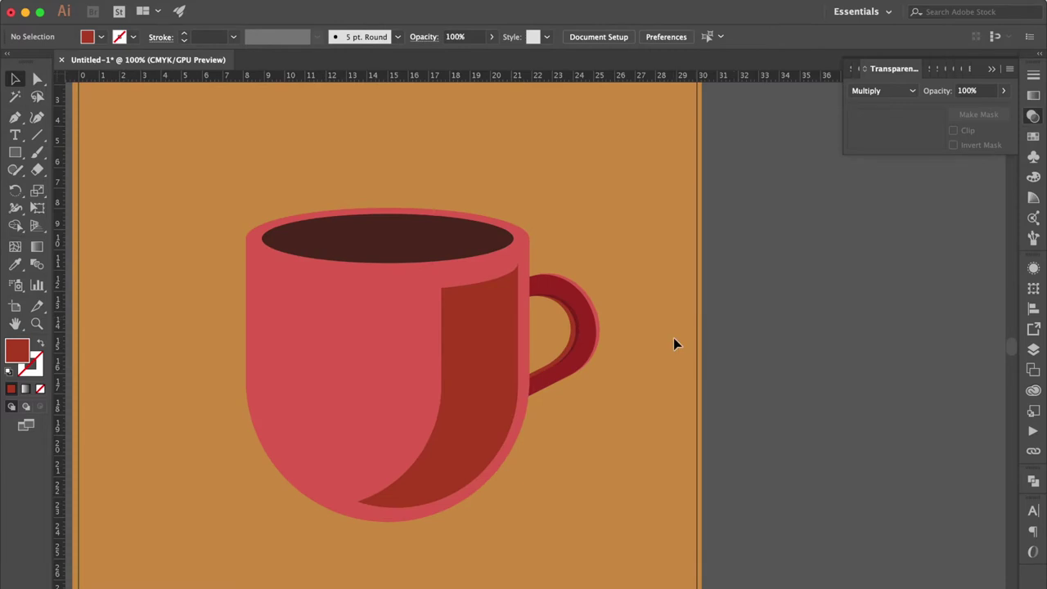
Save the file, then draw a wide saucer ellipse below the cup filled with the cup's pink-red.
{"action": "key", "text": "ctrl+s"}
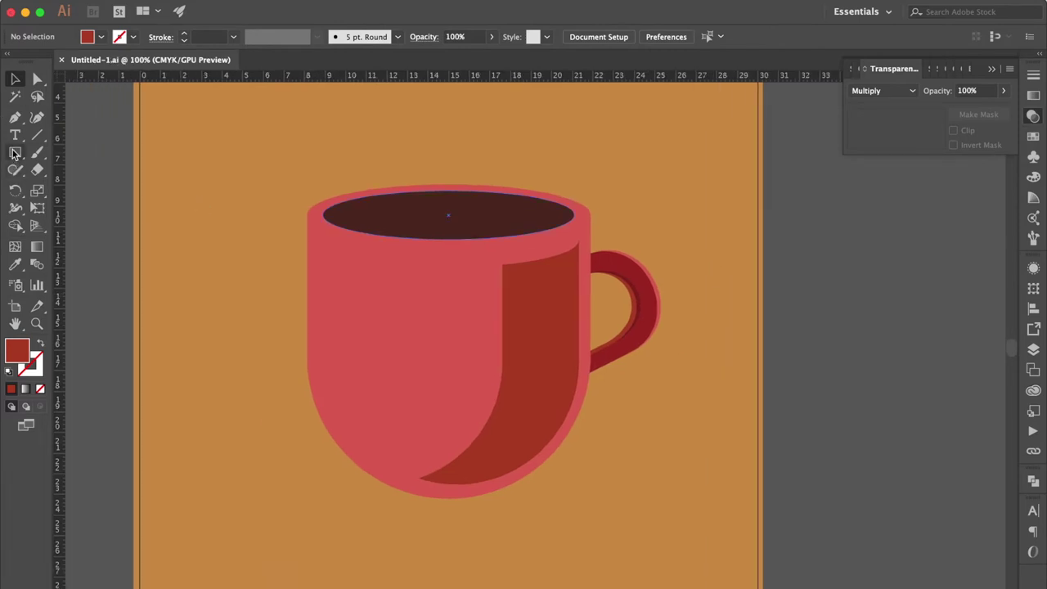
{"action": "left_click_drag", "start_coordinate": [13, 153], "coordinate": [94, 185]}
{"action": "mouse_move", "coordinate": [237, 458]}
{"action": "left_mouse_down"}
{"action": "mouse_move", "coordinate": [507, 540]}
{"action": "mouse_move", "coordinate": [674, 550]}
{"action": "left_mouse_up"}
{"action": "left_click", "coordinate": [15, 78]}
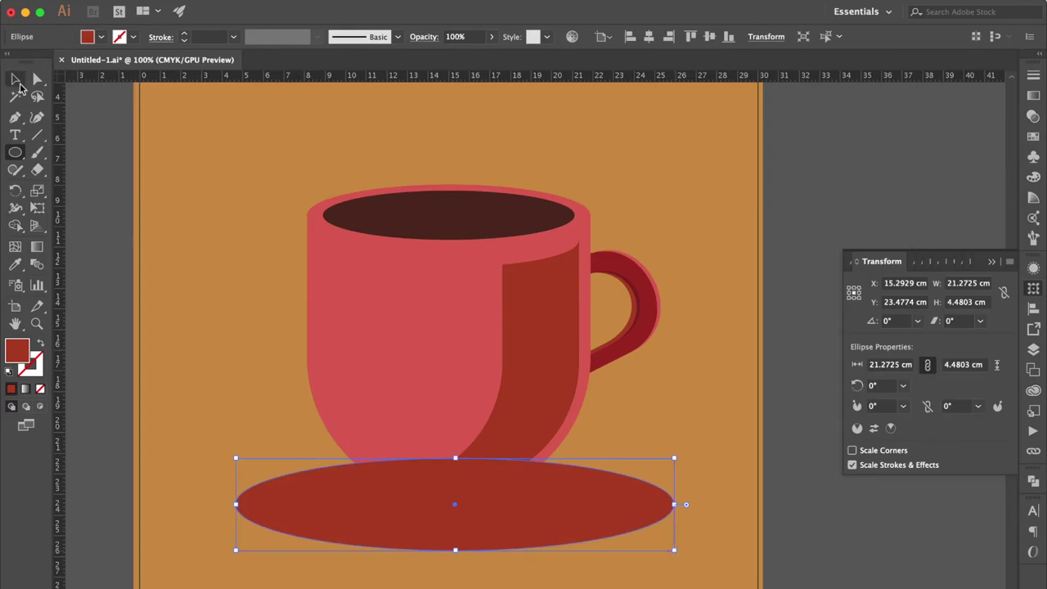
{"action": "left_click", "coordinate": [18, 267]}
{"action": "left_click", "coordinate": [352, 319]}
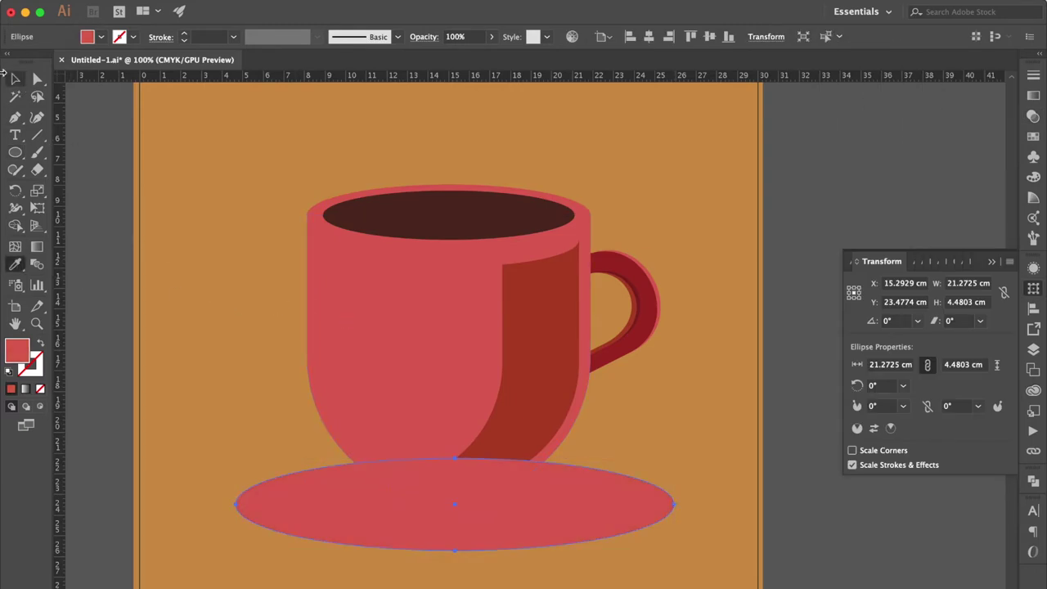
Widen the saucer ellipse to the left and scale a copy of it to 80% inside.
{"action": "left_click", "coordinate": [16, 81]}
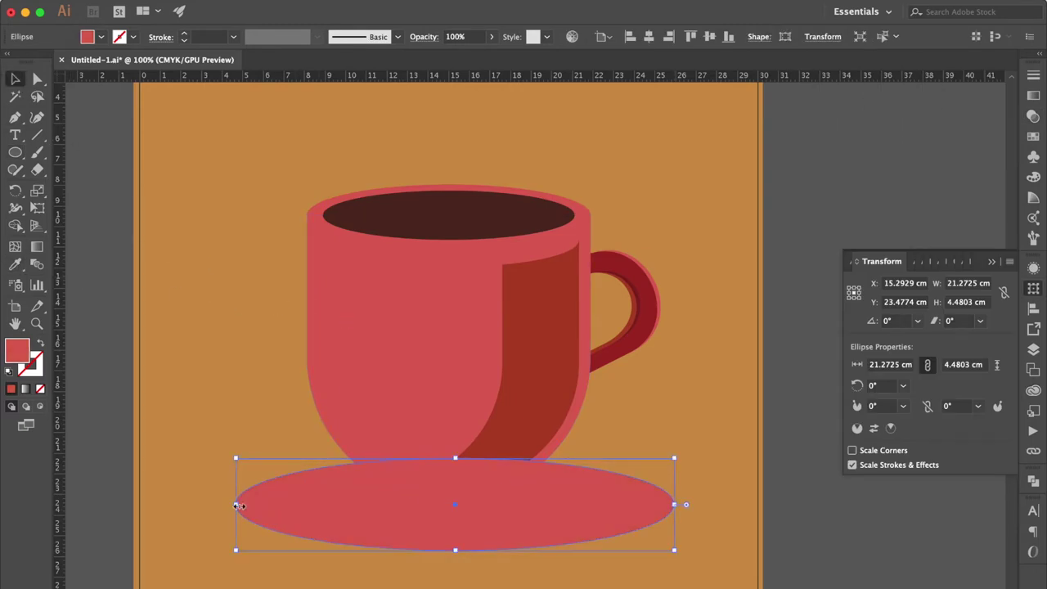
{"action": "left_click_drag", "start_coordinate": [236, 506], "coordinate": [224, 506]}
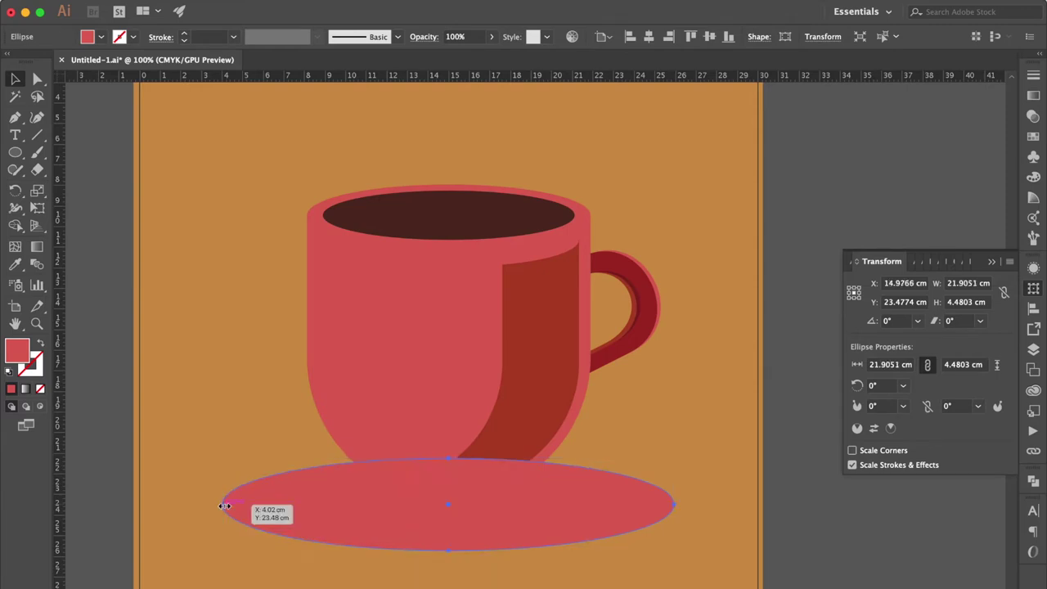
{"action": "left_click_drag", "start_coordinate": [223, 505], "coordinate": [222, 505]}
{"action": "right_click", "coordinate": [223, 507]}
{"action": "mouse_move", "coordinate": [255, 540]}
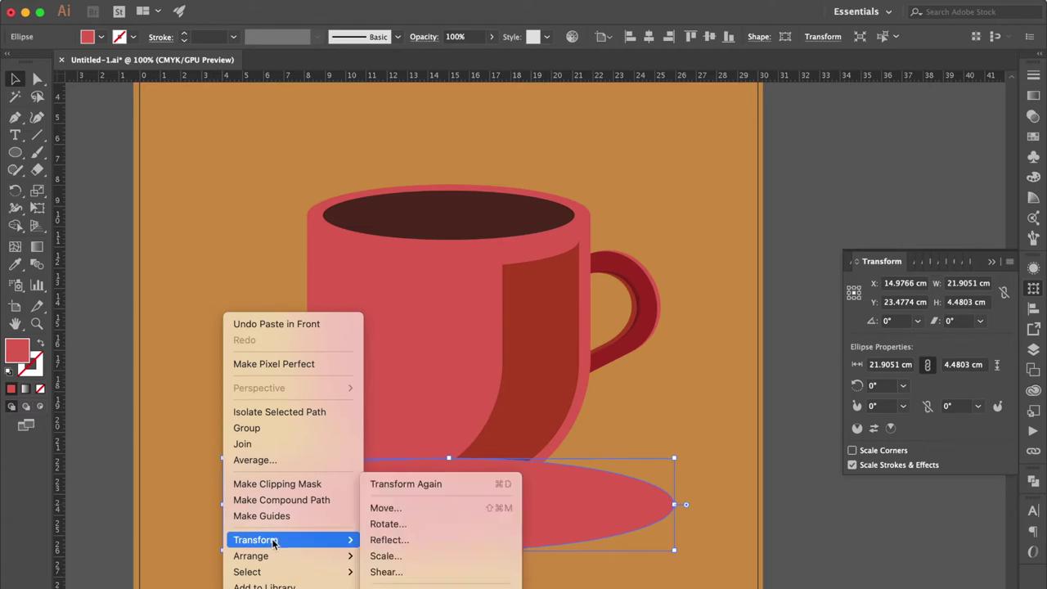
{"action": "left_click", "coordinate": [426, 556]}
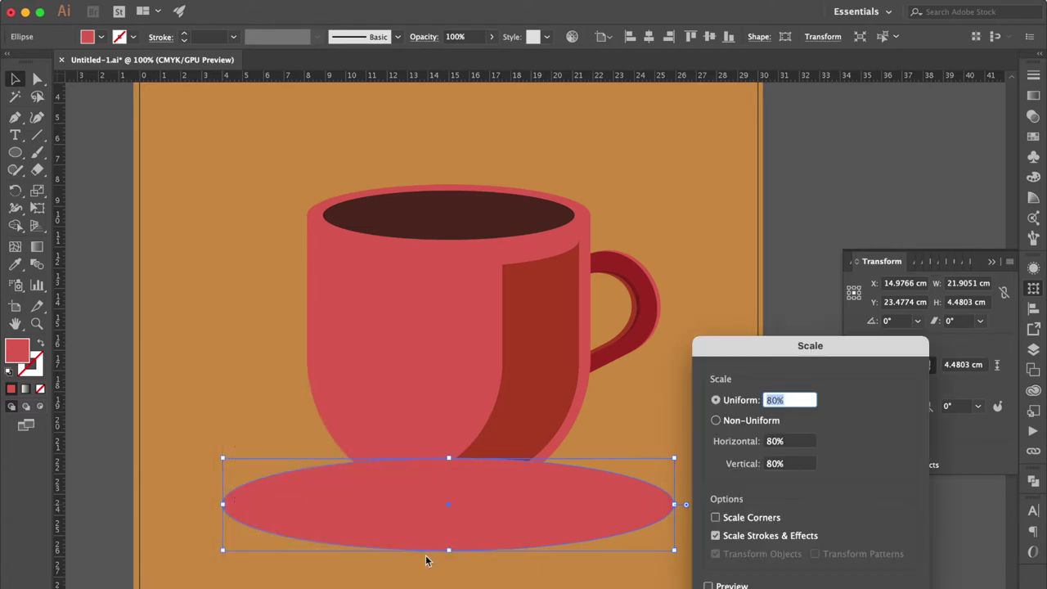
{"action": "key", "text": "Return"}
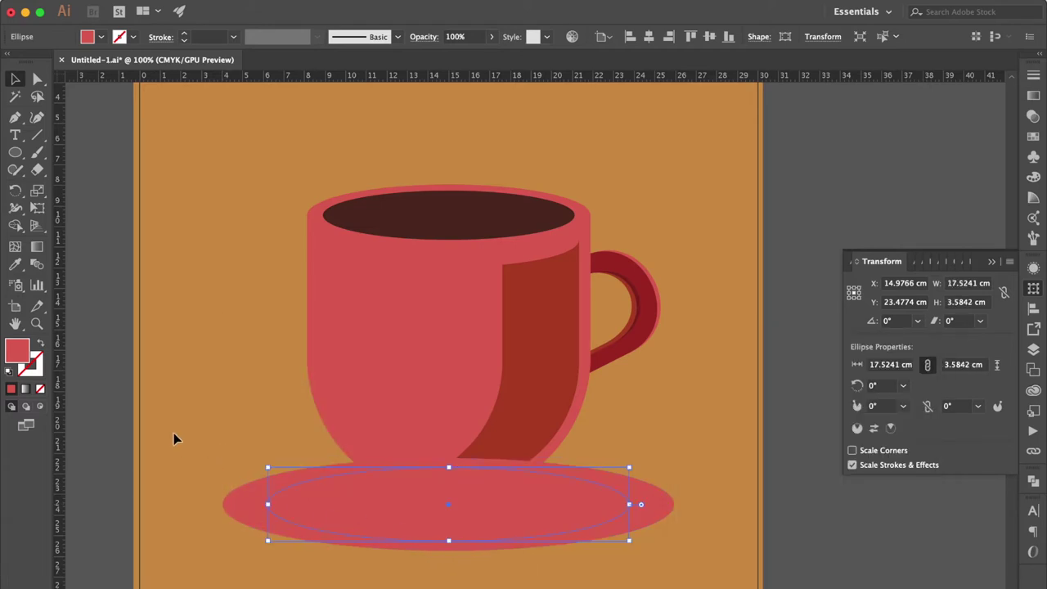
{"action": "left_click", "coordinate": [14, 264]}
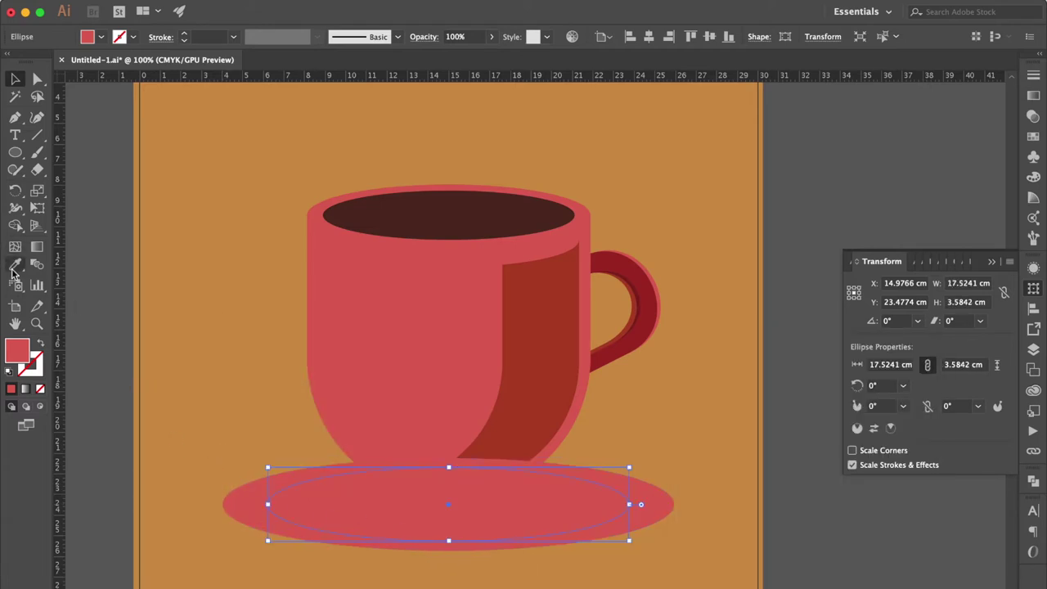
Fill the inner saucer ellipse with the dark shading red and flatten it top and bottom.
{"action": "left_click", "coordinate": [558, 340]}
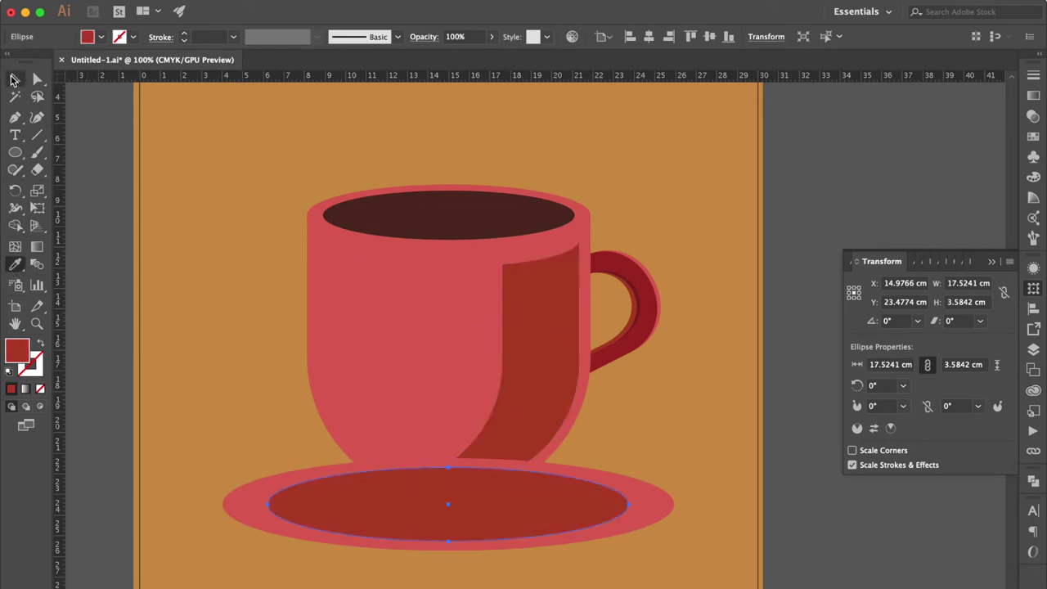
{"action": "left_click", "coordinate": [13, 79]}
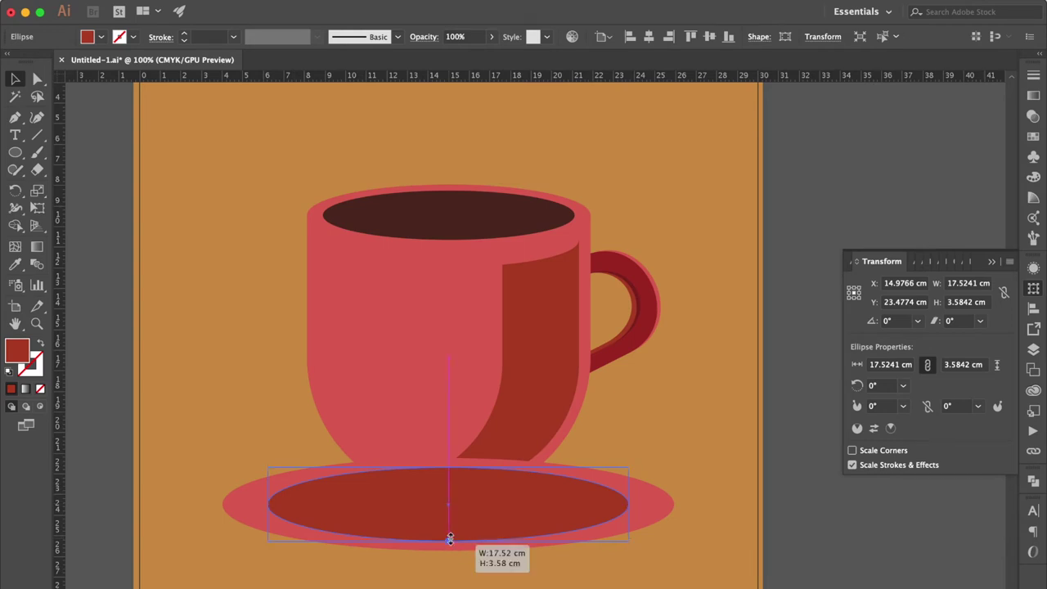
{"action": "left_click_drag", "start_coordinate": [449, 541], "coordinate": [449, 532]}
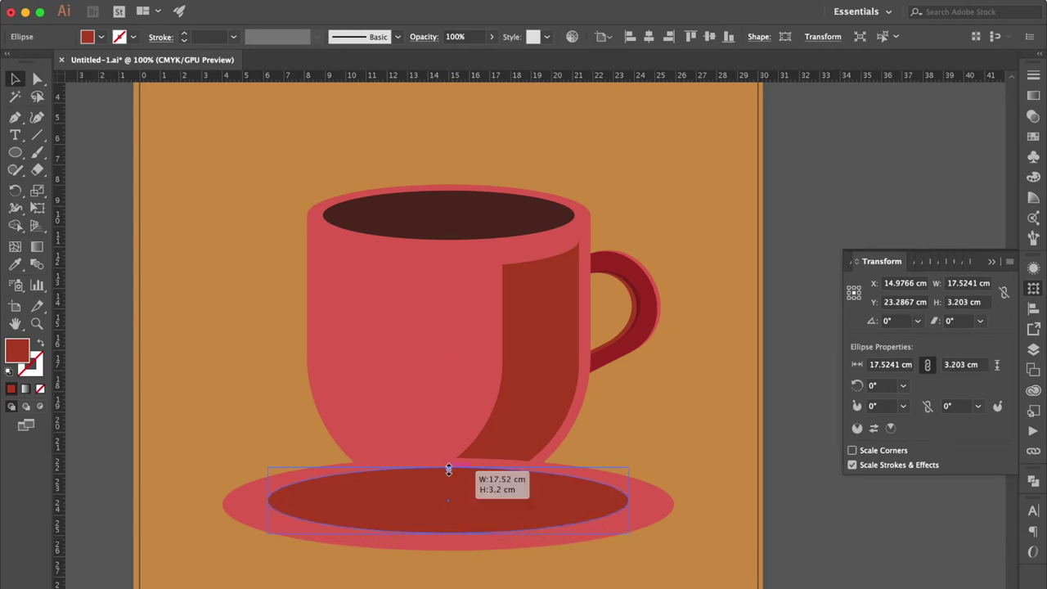
{"action": "left_click_drag", "start_coordinate": [448, 464], "coordinate": [448, 475]}
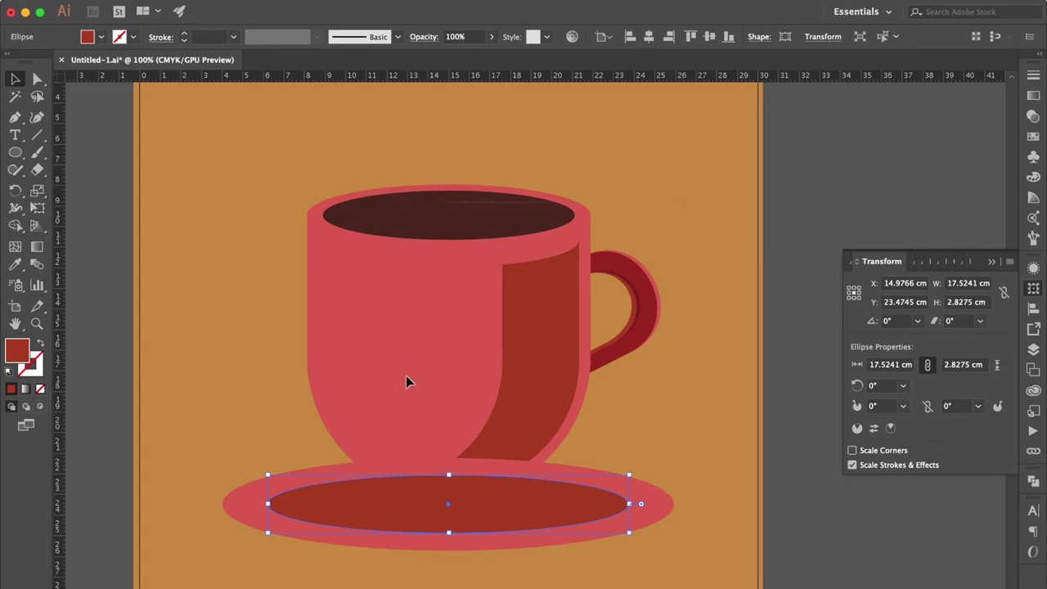
Move both saucer ellipses up under the cup and reselect the outer saucer ellipse.
{"action": "left_click", "coordinate": [342, 397]}
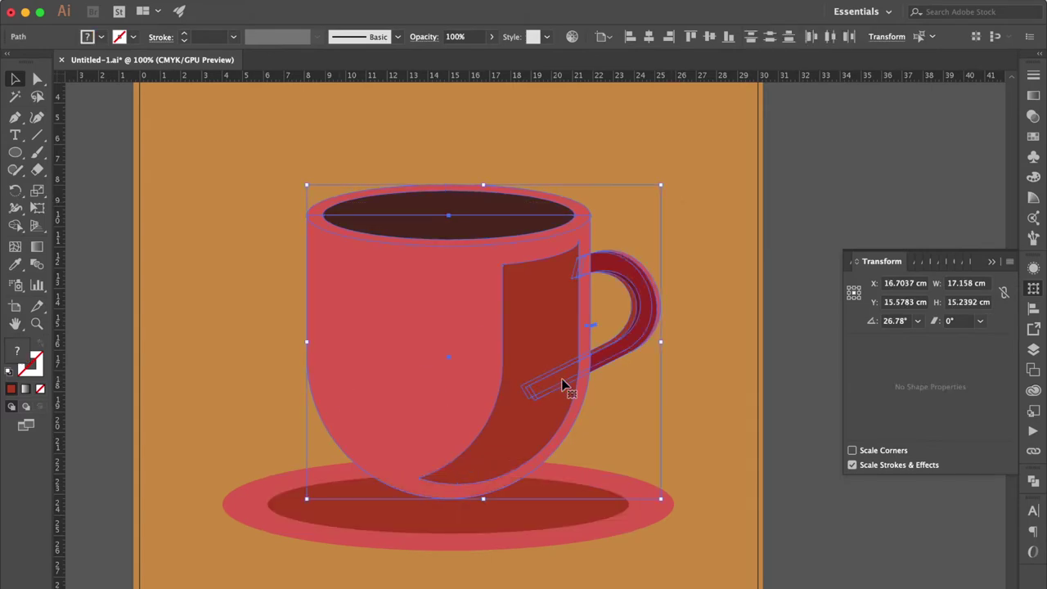
{"action": "left_click", "coordinate": [677, 456]}
{"action": "left_click", "coordinate": [479, 536]}
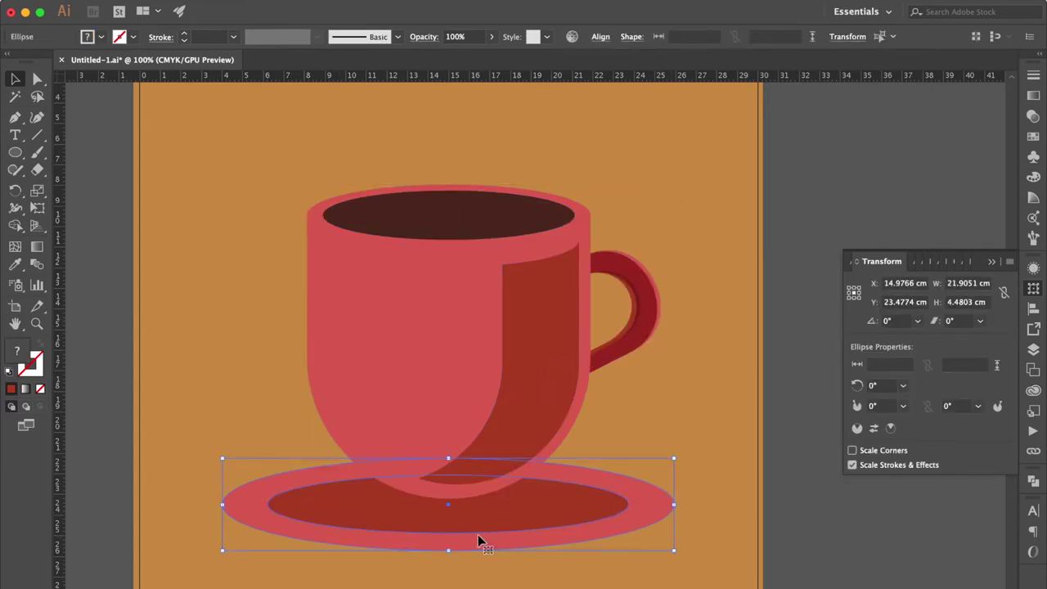
{"action": "mouse_move", "coordinate": [514, 514]}
{"action": "left_mouse_down"}
{"action": "mouse_move", "coordinate": [517, 495]}
{"action": "mouse_move", "coordinate": [528, 503]}
{"action": "left_mouse_up"}
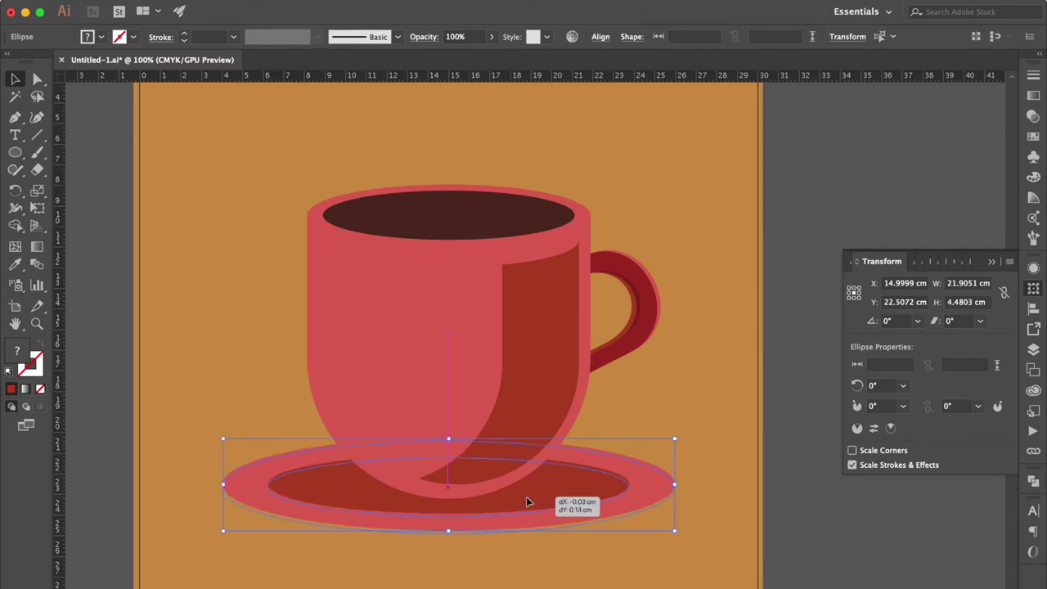
{"action": "left_click", "coordinate": [697, 419]}
{"action": "left_click", "coordinate": [644, 497]}
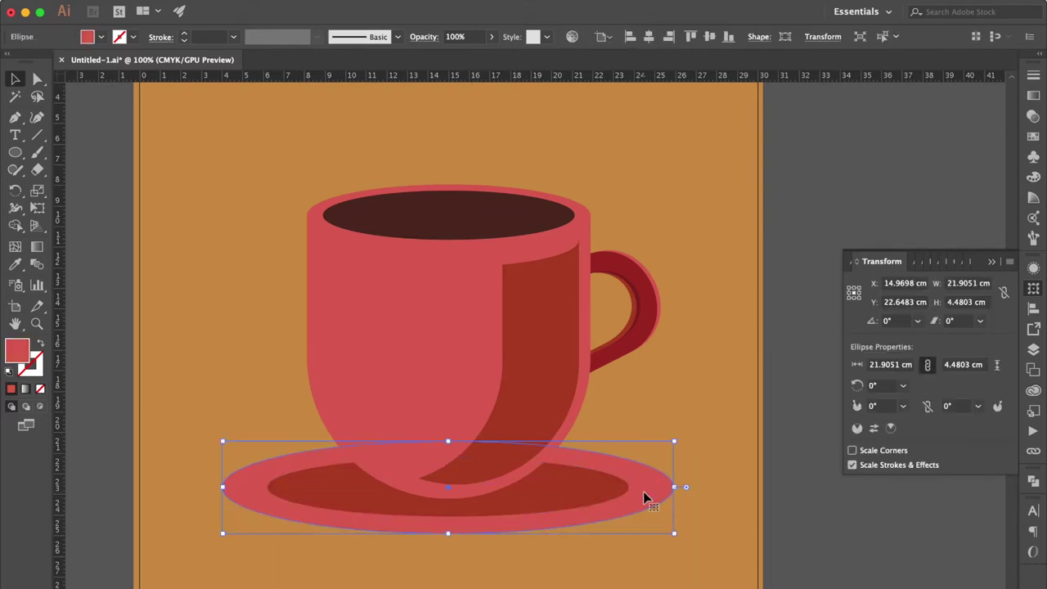
{"action": "key", "text": "ctrl+shift+b"}
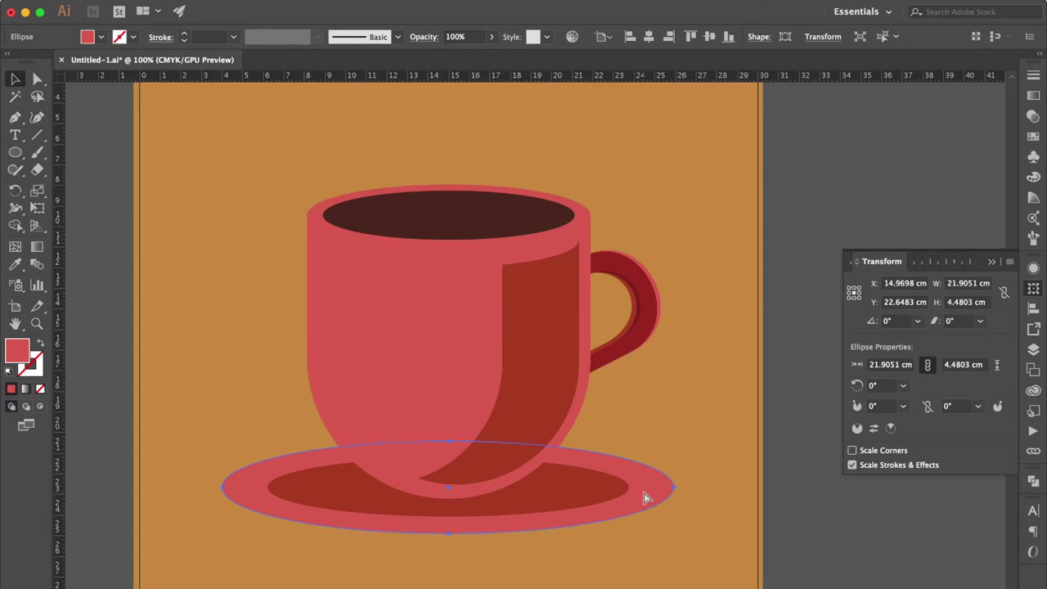
{"action": "key", "text": "ctrl+shift+b"}
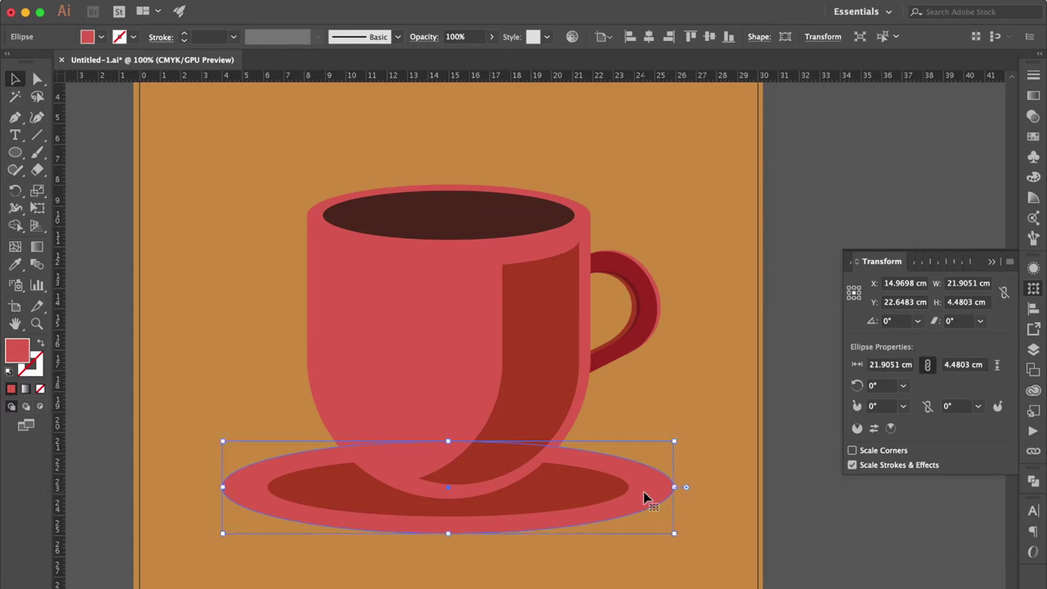
Scale a copy of the saucer to 90% and make it an unfilled ring with an 8 pt white stroke.
{"action": "right_click", "coordinate": [645, 498]}
{"action": "mouse_move", "coordinate": [677, 540]}
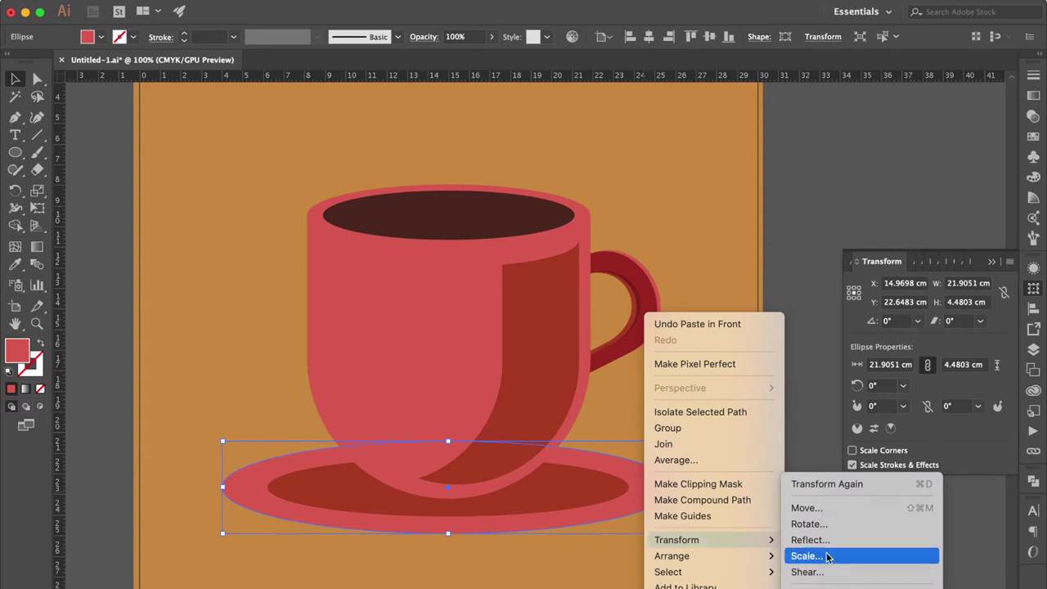
{"action": "left_click", "coordinate": [828, 557]}
{"action": "type", "text": "90"}
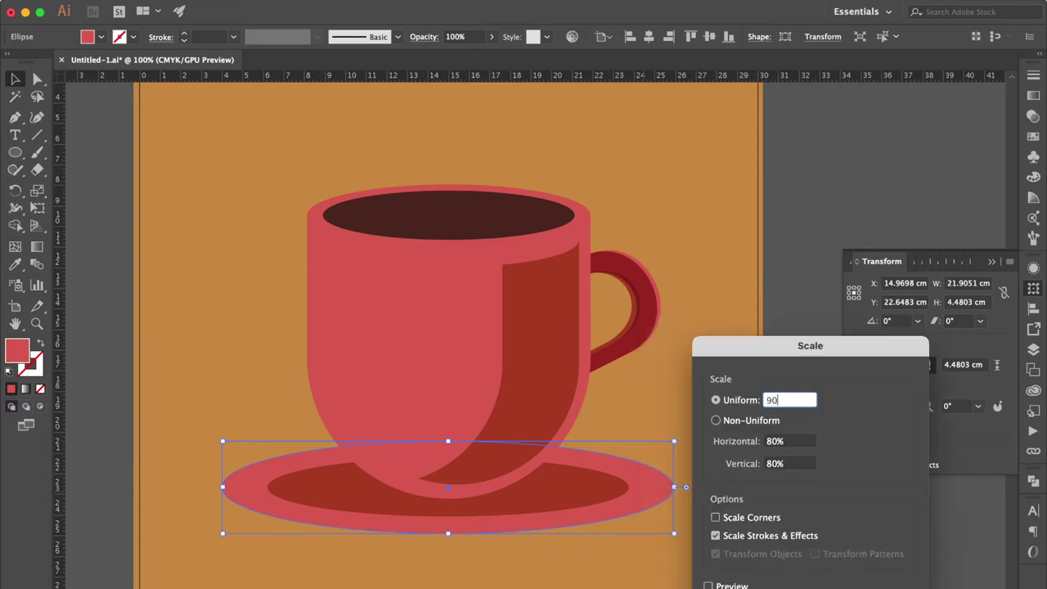
{"action": "key", "text": "alt+Return"}
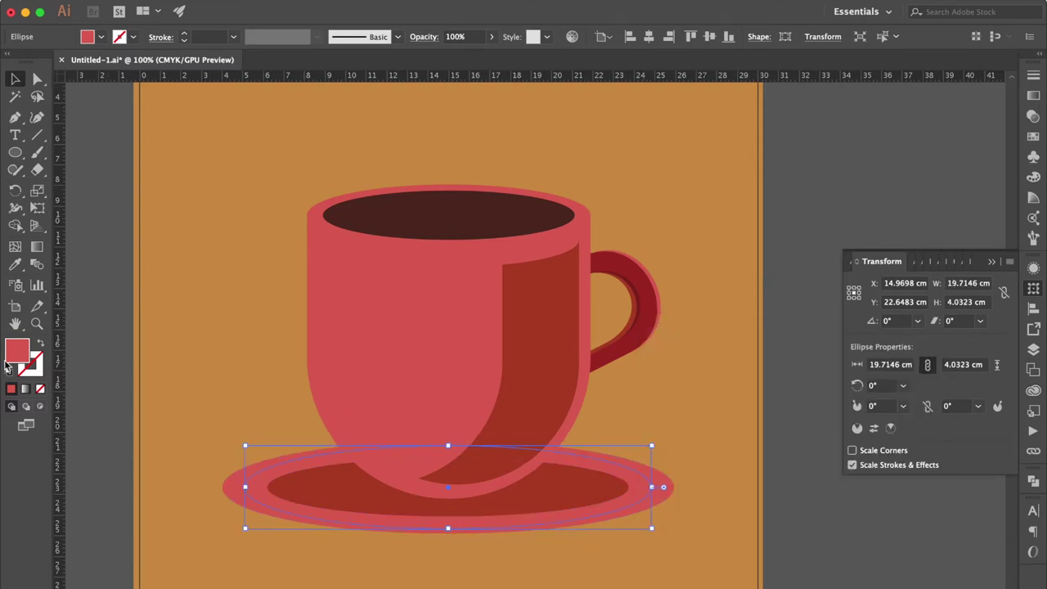
{"action": "left_click", "coordinate": [10, 372]}
{"action": "left_click", "coordinate": [38, 347]}
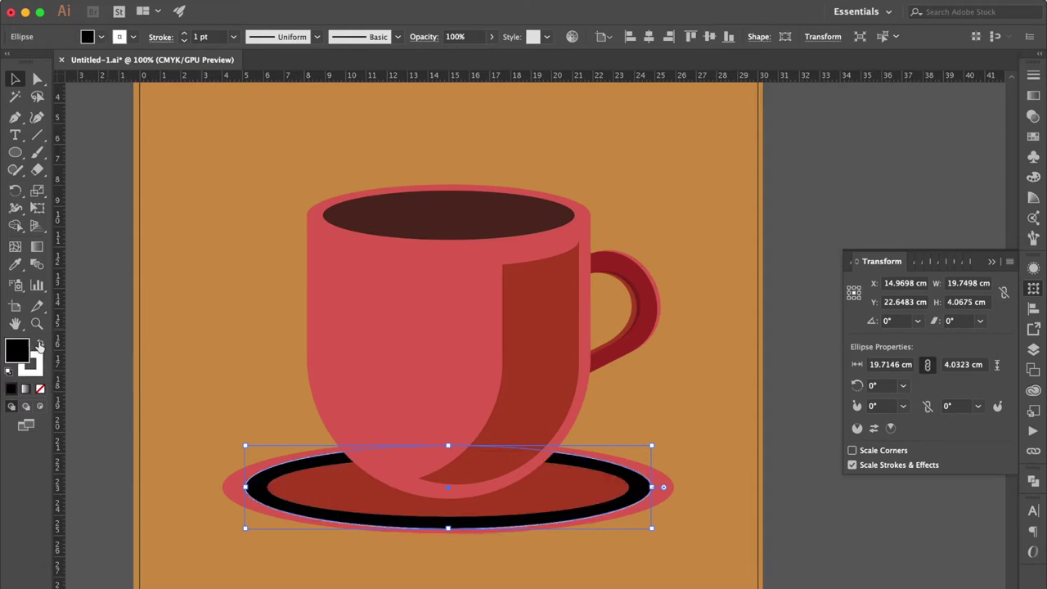
{"action": "left_click", "coordinate": [41, 390]}
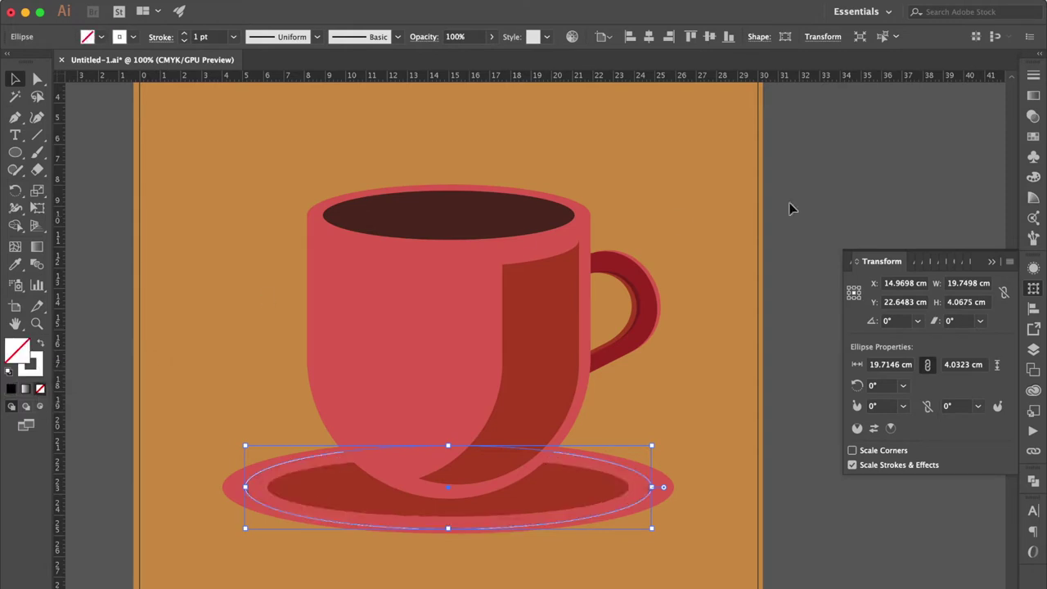
{"action": "left_click", "coordinate": [1034, 77]}
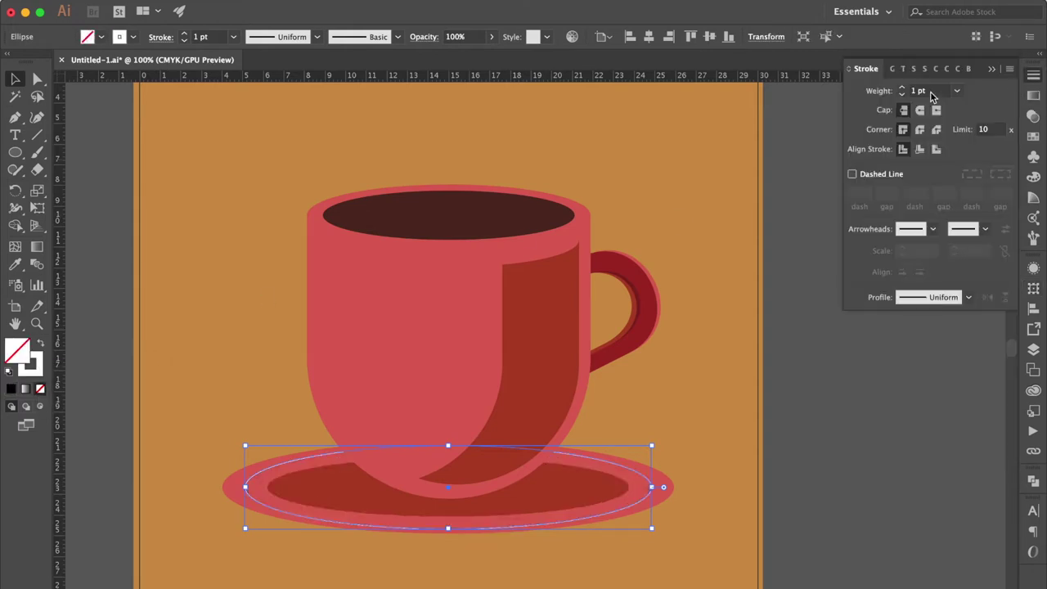
{"action": "left_click", "coordinate": [957, 91]}
{"action": "left_click", "coordinate": [978, 264]}
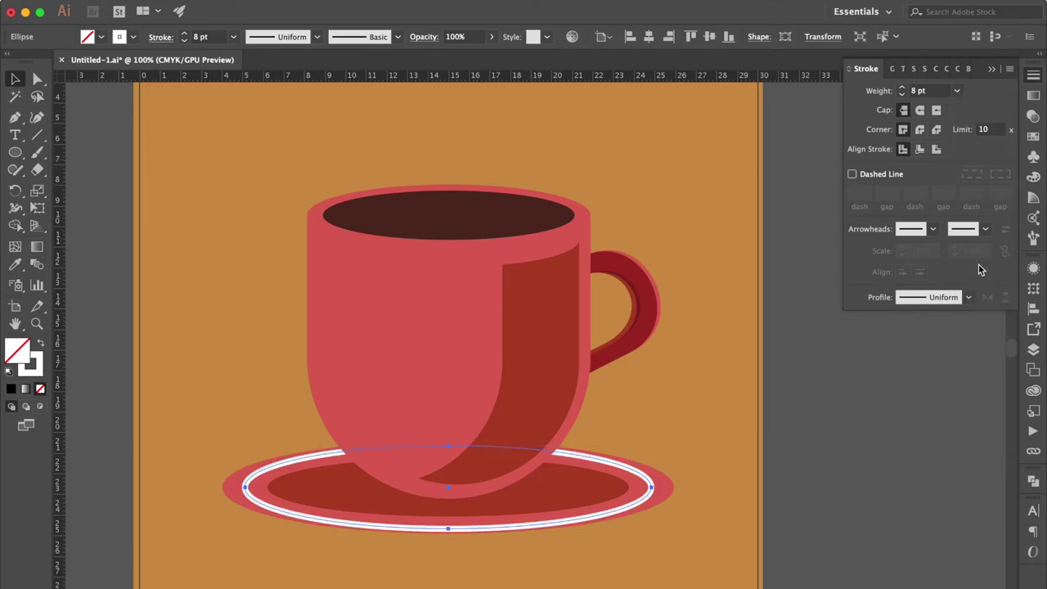
Stretch and flatten the white ring to sit on the saucer, then select it with the saucer.
{"action": "key", "text": "super+equal"}
{"action": "scroll", "coordinate": [638, 426], "scroll_direction": "up", "scroll_amount": 2}
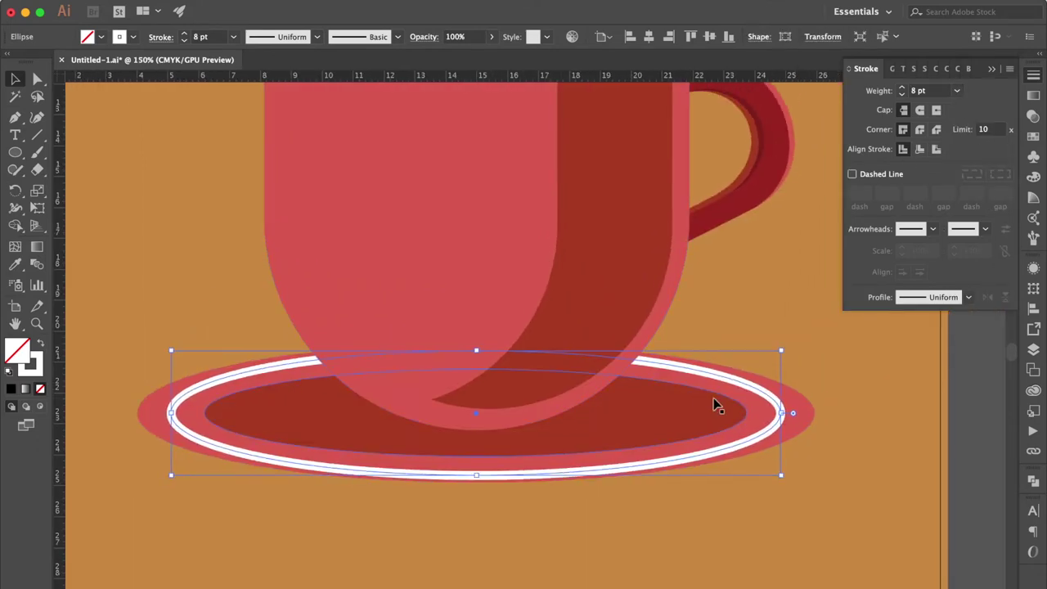
{"action": "left_click_drag", "start_coordinate": [781, 415], "coordinate": [795, 413]}
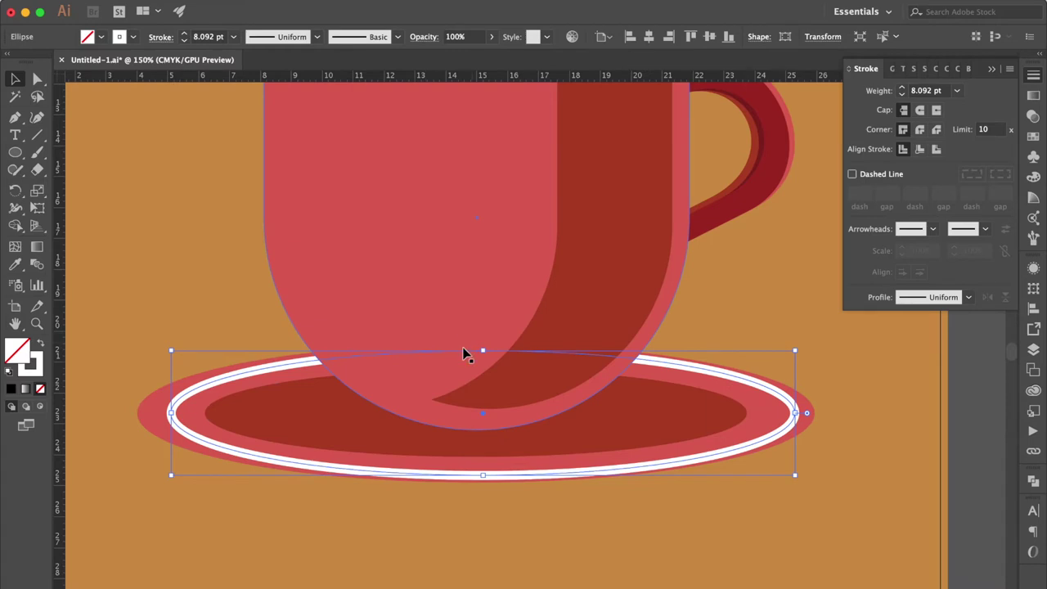
{"action": "left_click_drag", "start_coordinate": [483, 350], "coordinate": [482, 358]}
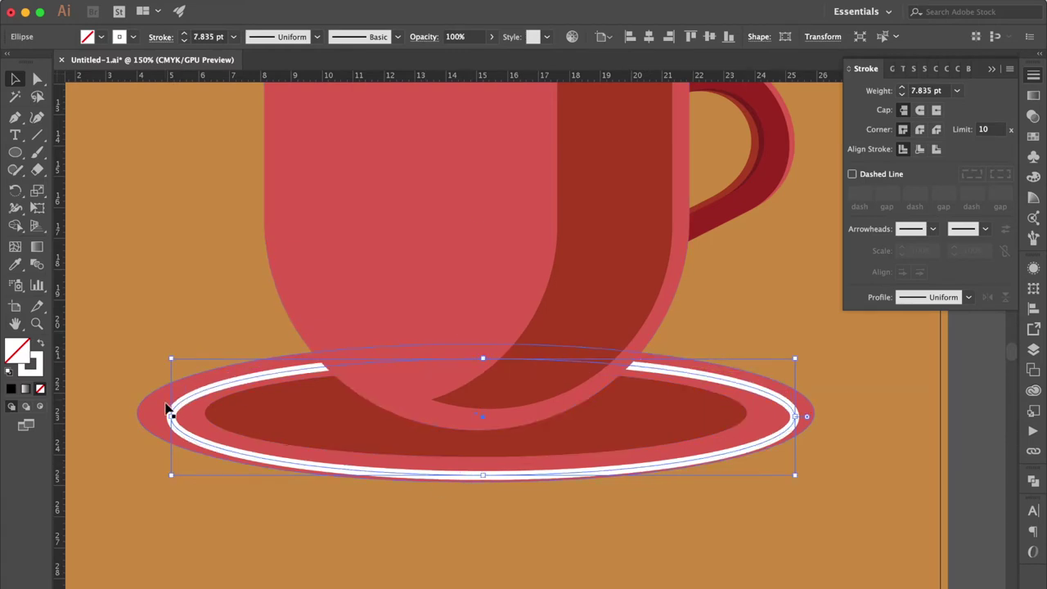
{"action": "left_click_drag", "start_coordinate": [483, 477], "coordinate": [483, 468]}
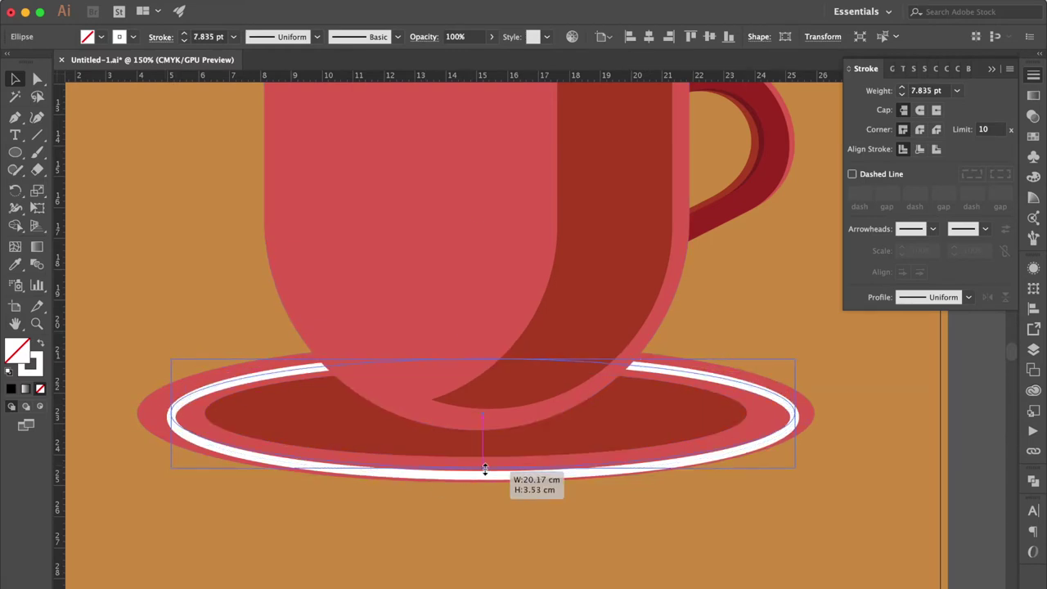
{"action": "left_click_drag", "start_coordinate": [173, 417], "coordinate": [156, 413]}
{"action": "left_click", "coordinate": [824, 386]}
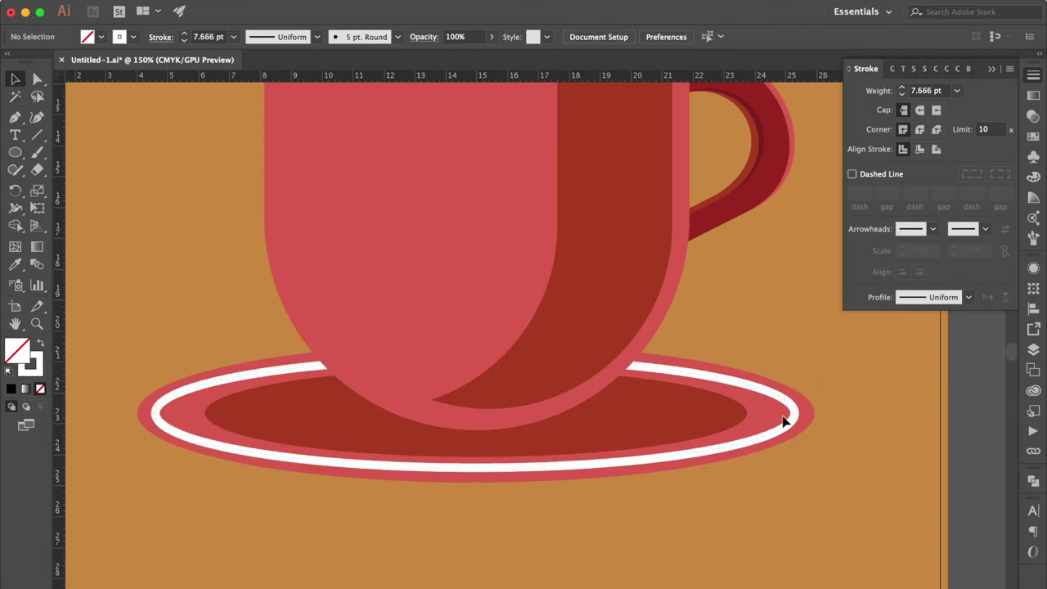
{"action": "left_click", "coordinate": [717, 435]}
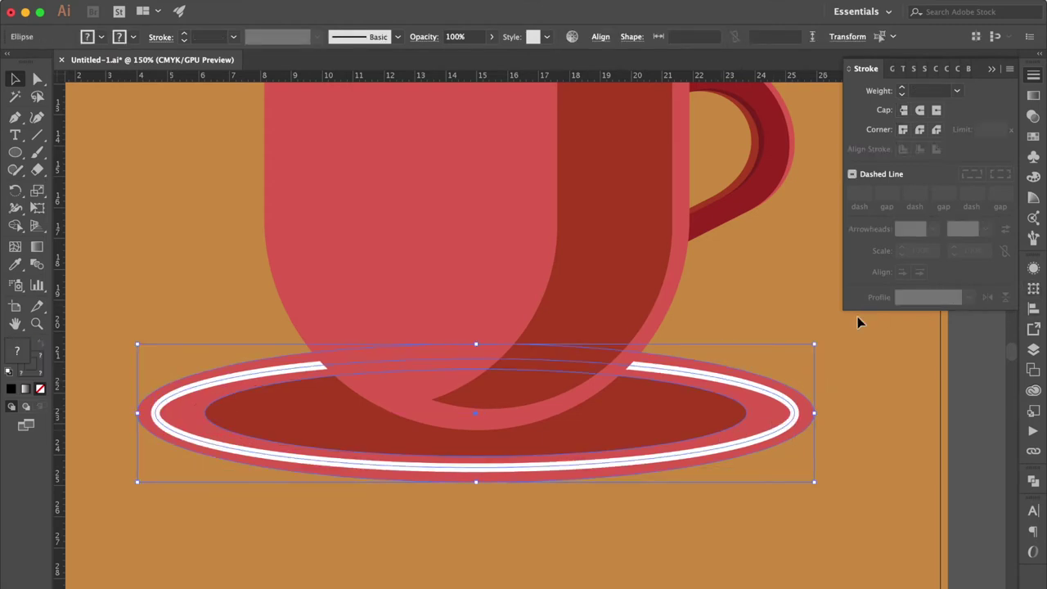
{"action": "left_click", "coordinate": [1033, 309]}
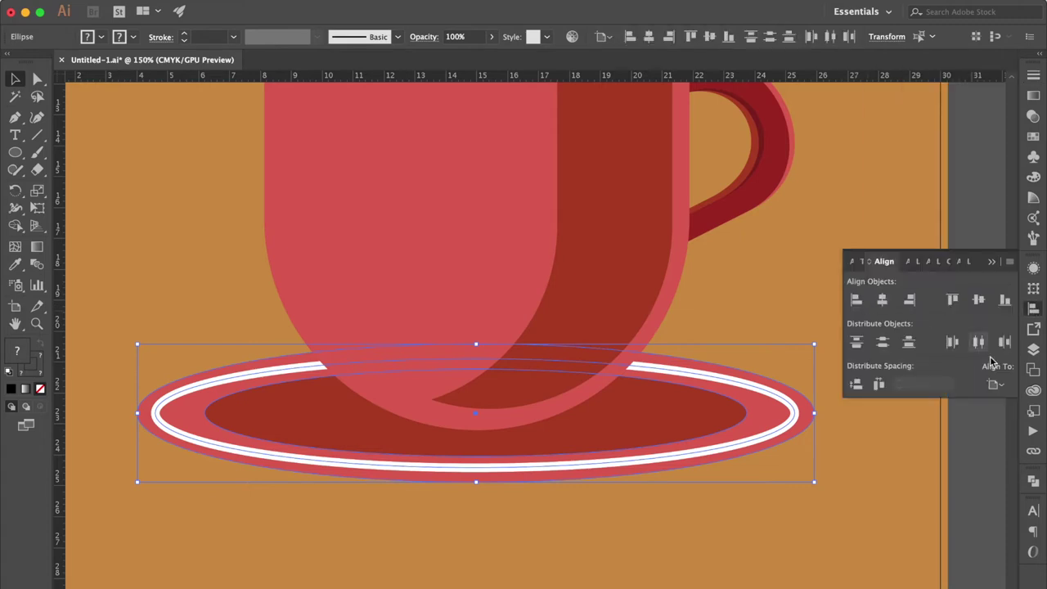
Vertically centre the ring and saucer with Align To Selection, then reselect the white ring.
{"action": "left_click", "coordinate": [1003, 385]}
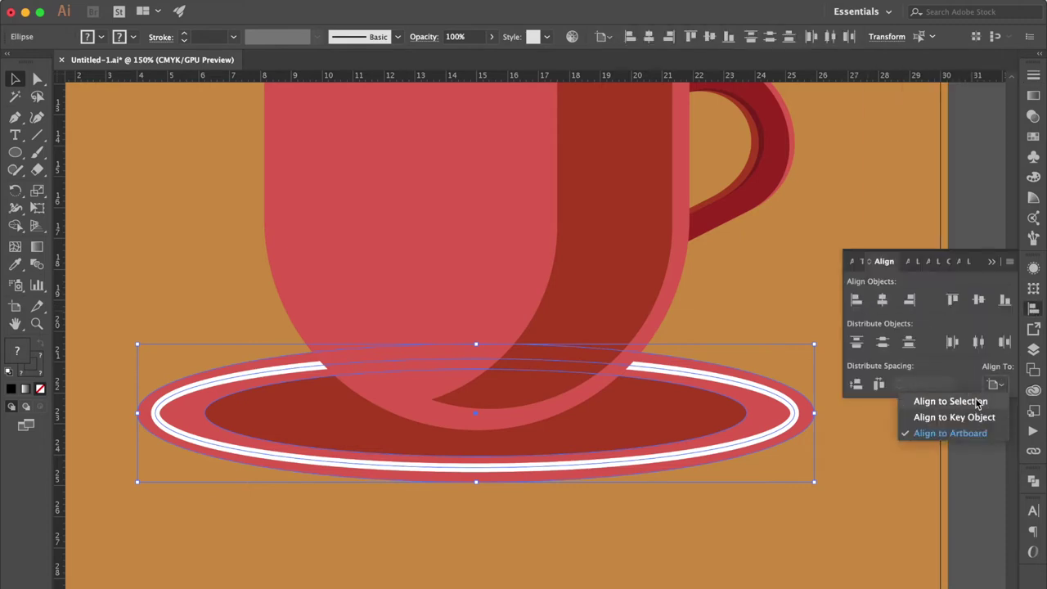
{"action": "left_click", "coordinate": [978, 401]}
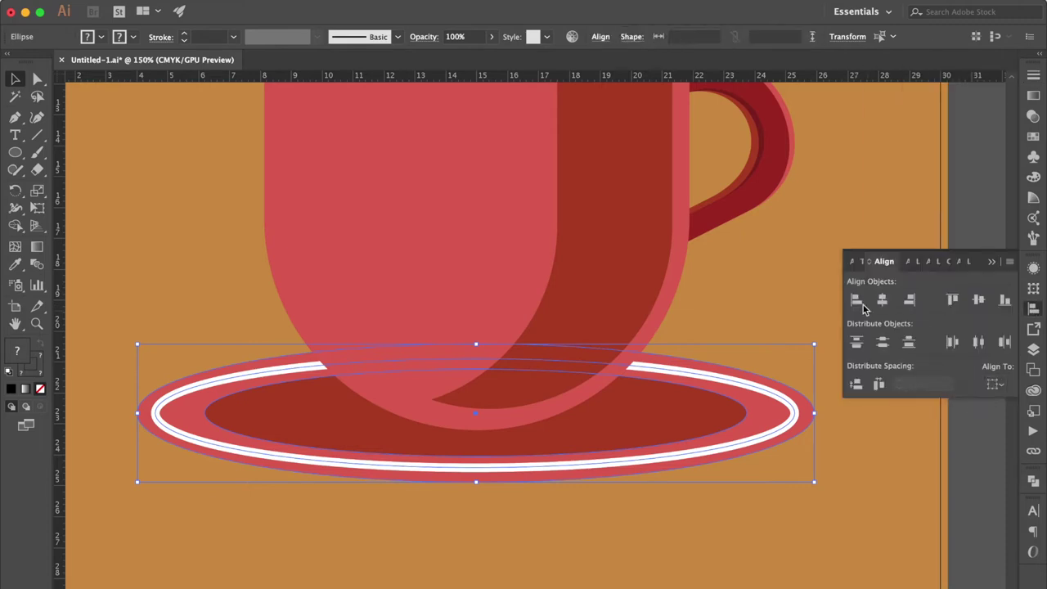
{"action": "left_click", "coordinate": [980, 303]}
{"action": "left_click", "coordinate": [788, 283]}
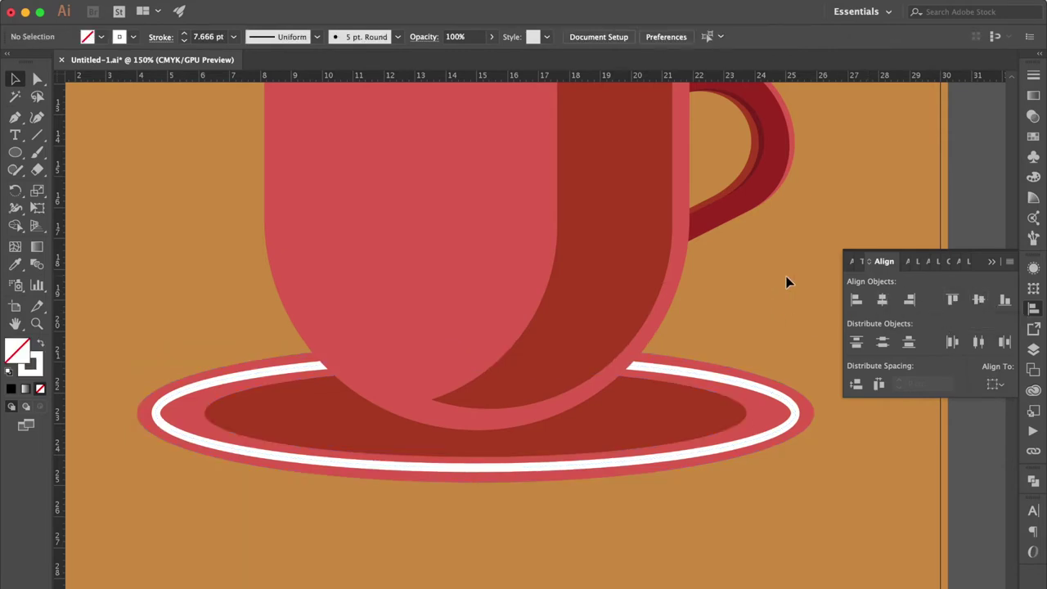
{"action": "left_click", "coordinate": [769, 399]}
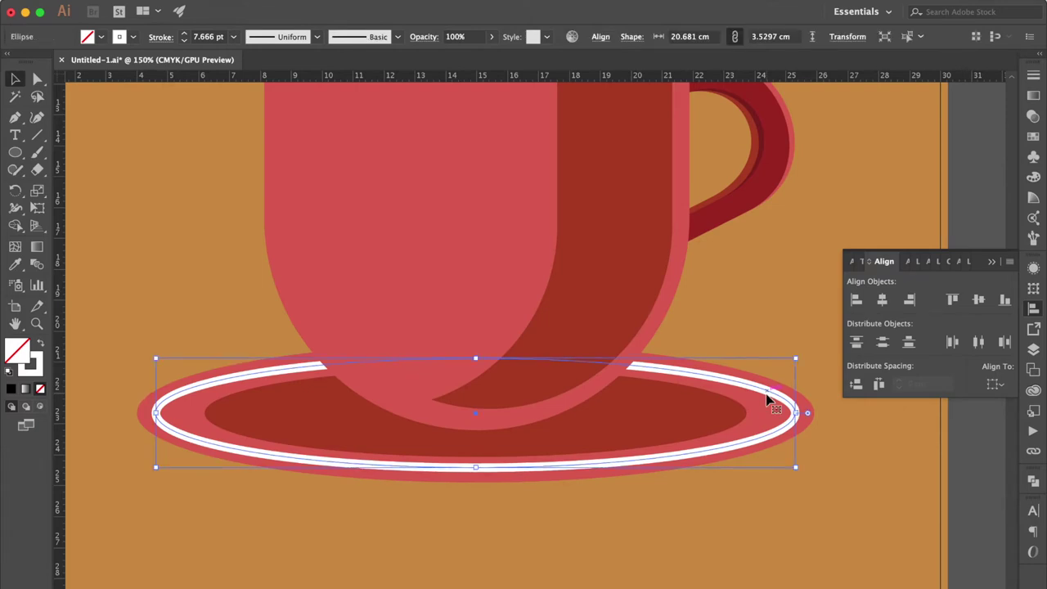
{"action": "right_click", "coordinate": [582, 390]}
{"action": "mouse_move", "coordinate": [613, 540]}
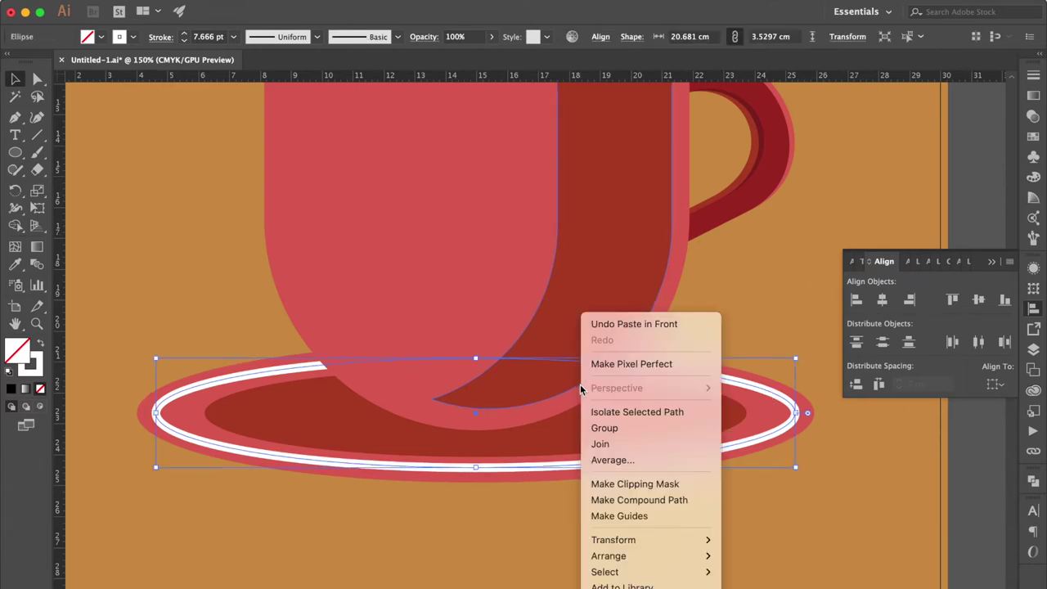
Scale a copy of the ring to 80% and stretch it wider on both sides.
{"action": "left_click", "coordinate": [742, 556]}
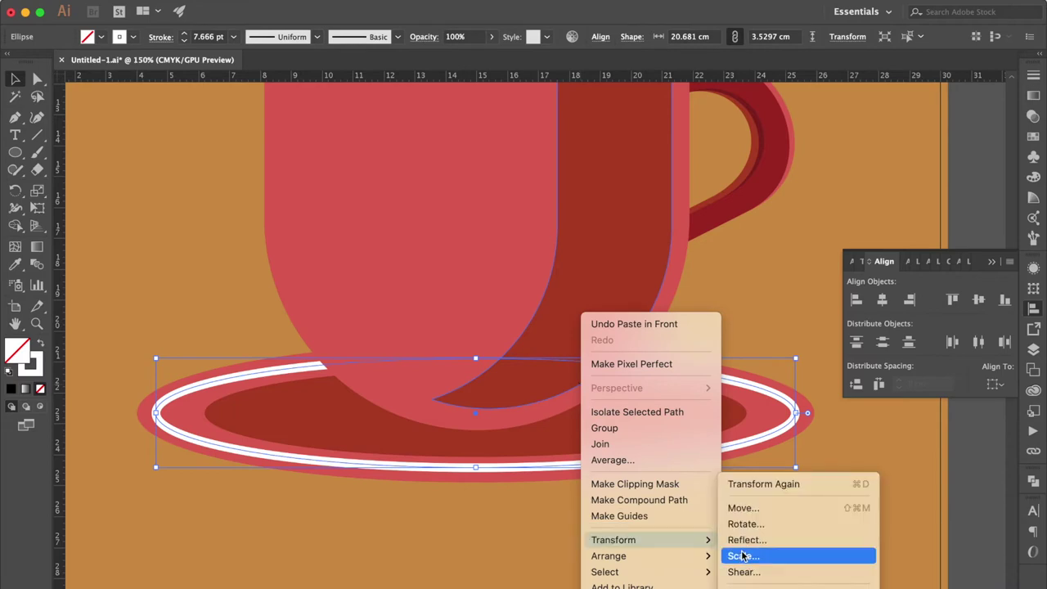
{"action": "type", "text": "80"}
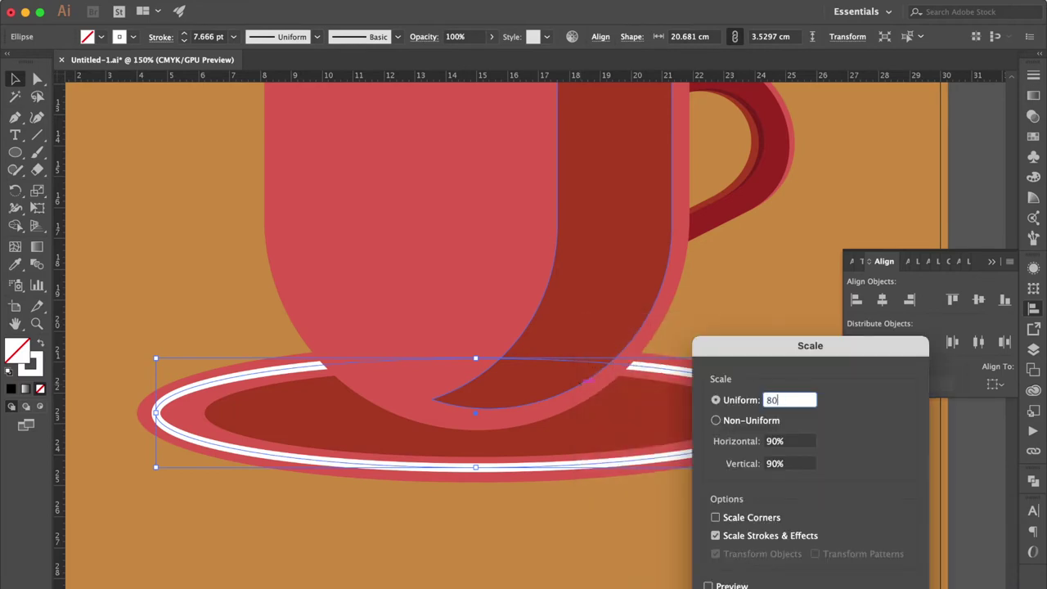
{"action": "key", "text": "Return"}
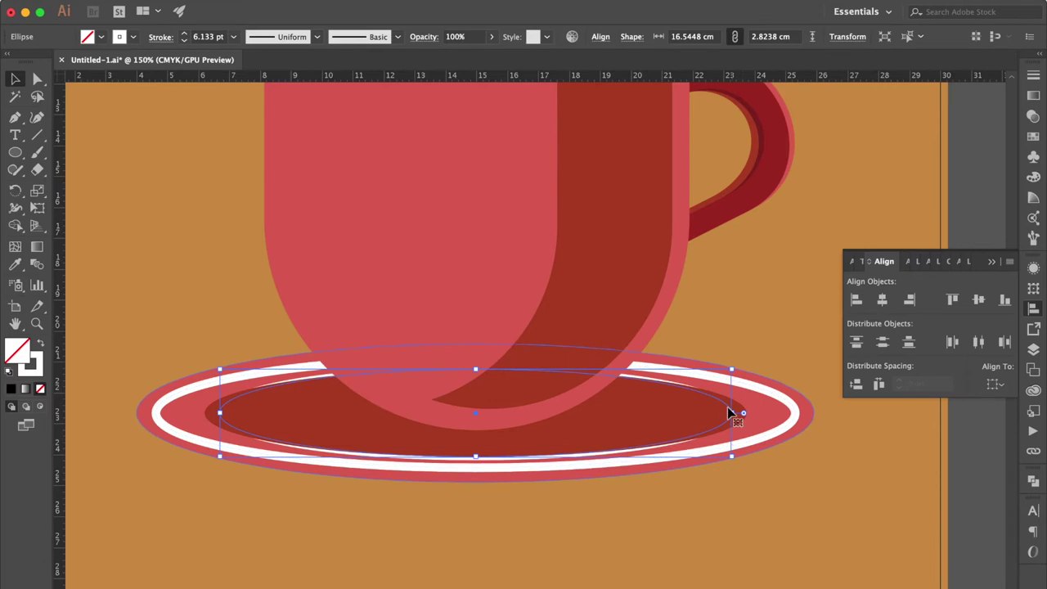
{"action": "left_click_drag", "start_coordinate": [734, 413], "coordinate": [762, 413]}
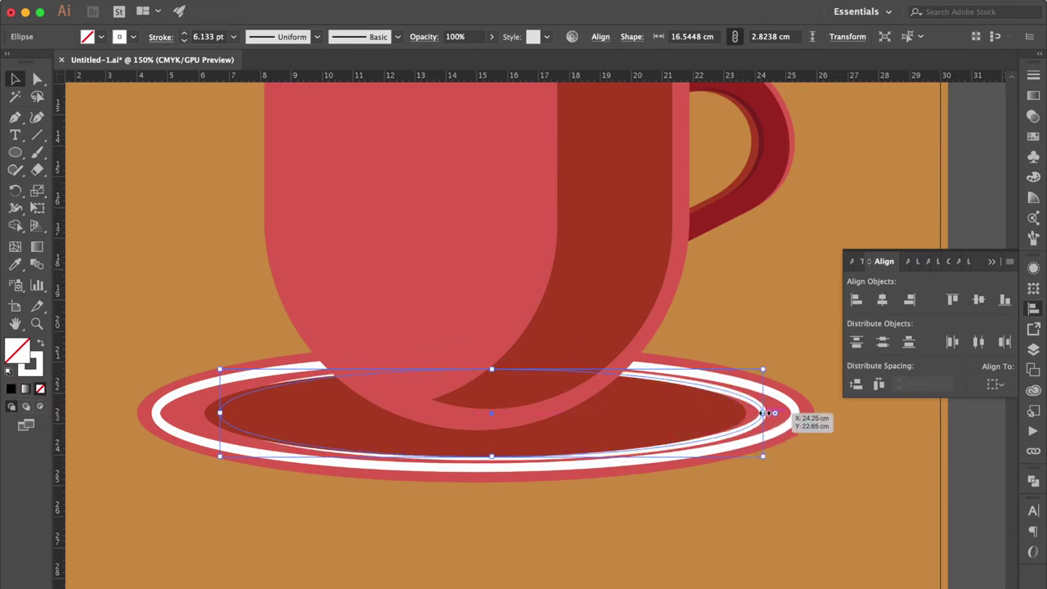
{"action": "left_click_drag", "start_coordinate": [220, 412], "coordinate": [188, 413]}
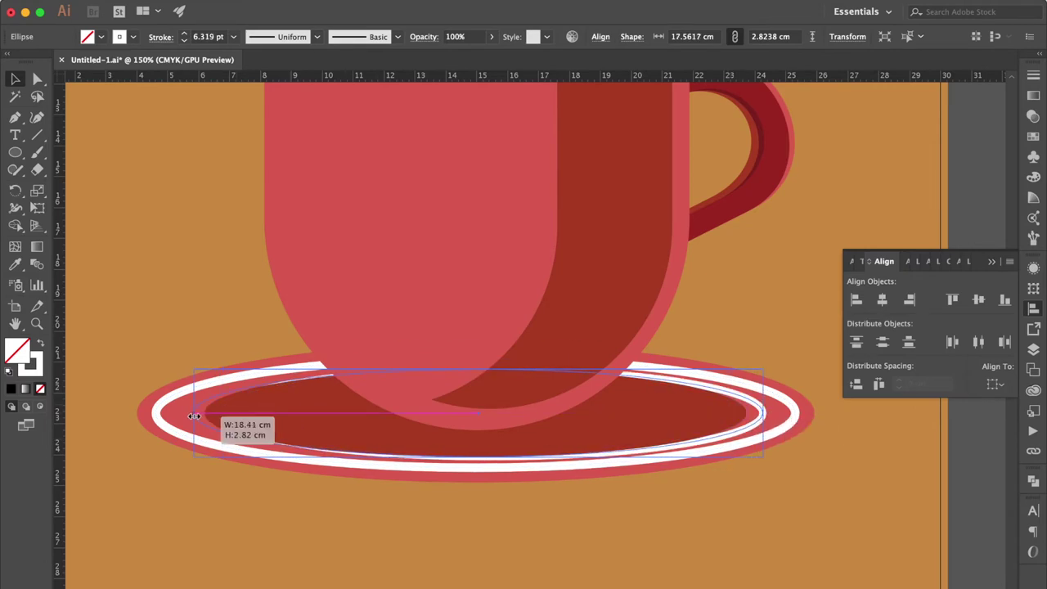
Give the inner ring a 3 pt stroke and shrink the dark red inner oval.
{"action": "left_click", "coordinate": [1034, 74]}
{"action": "left_click", "coordinate": [957, 90]}
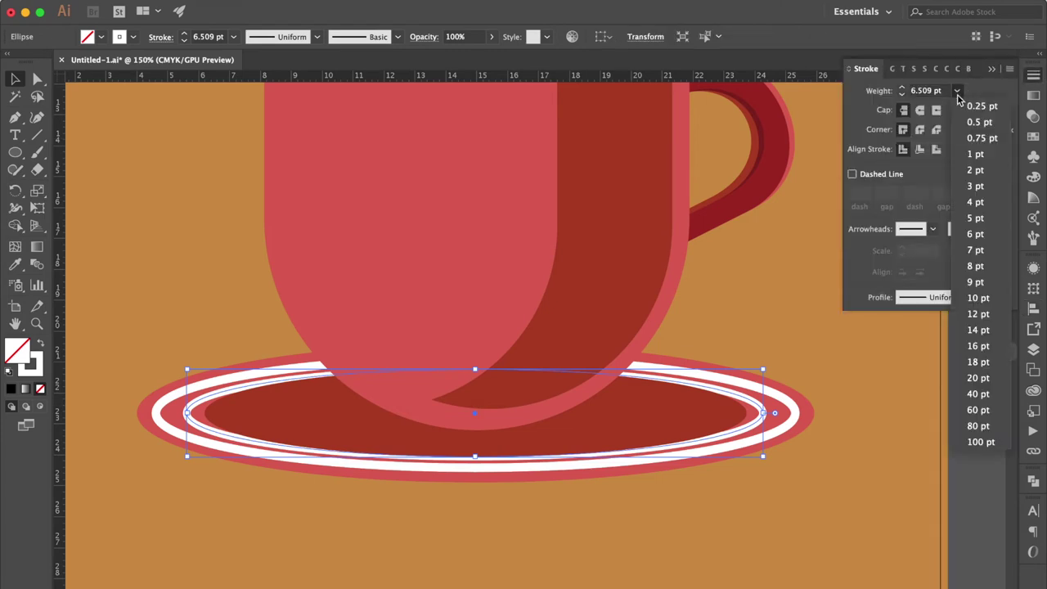
{"action": "left_click", "coordinate": [984, 193]}
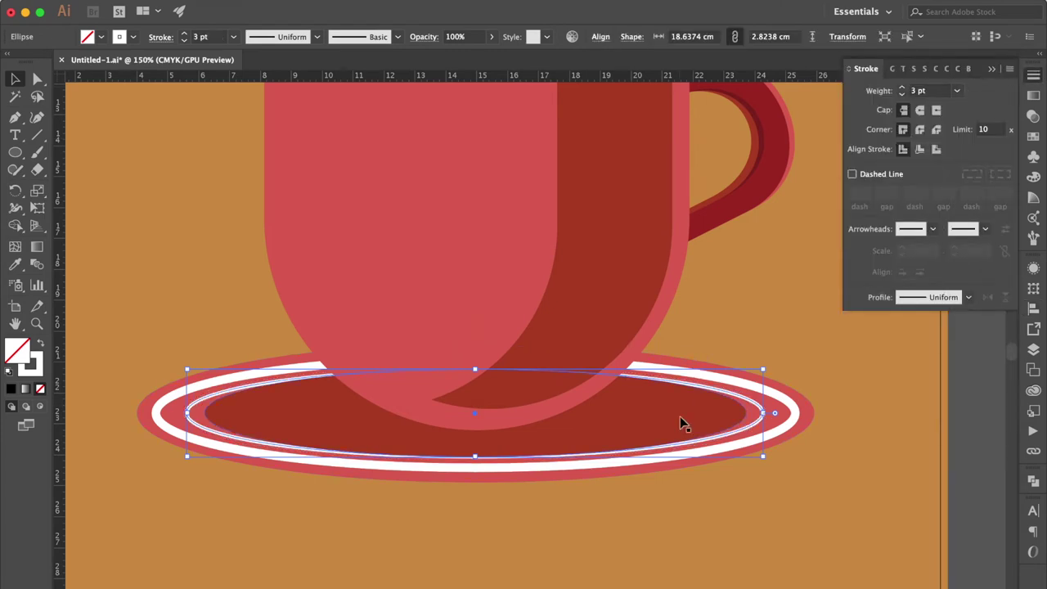
{"action": "left_click", "coordinate": [463, 404]}
{"action": "left_click_drag", "start_coordinate": [475, 456], "coordinate": [475, 439]}
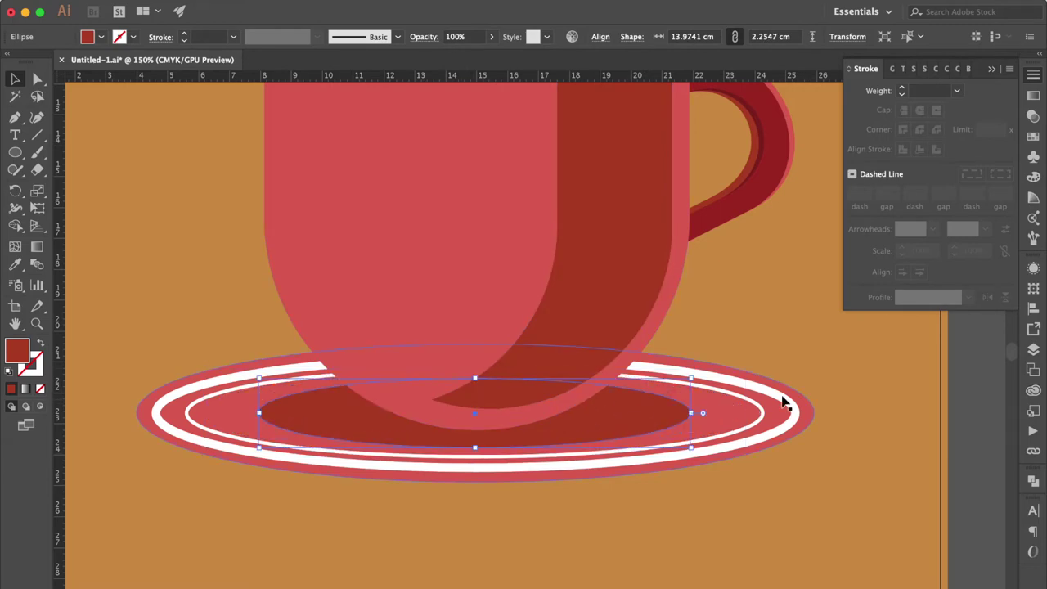
Widen the inner white ring slightly on both sides and thin its stroke to 2 pt.
{"action": "left_click", "coordinate": [761, 413]}
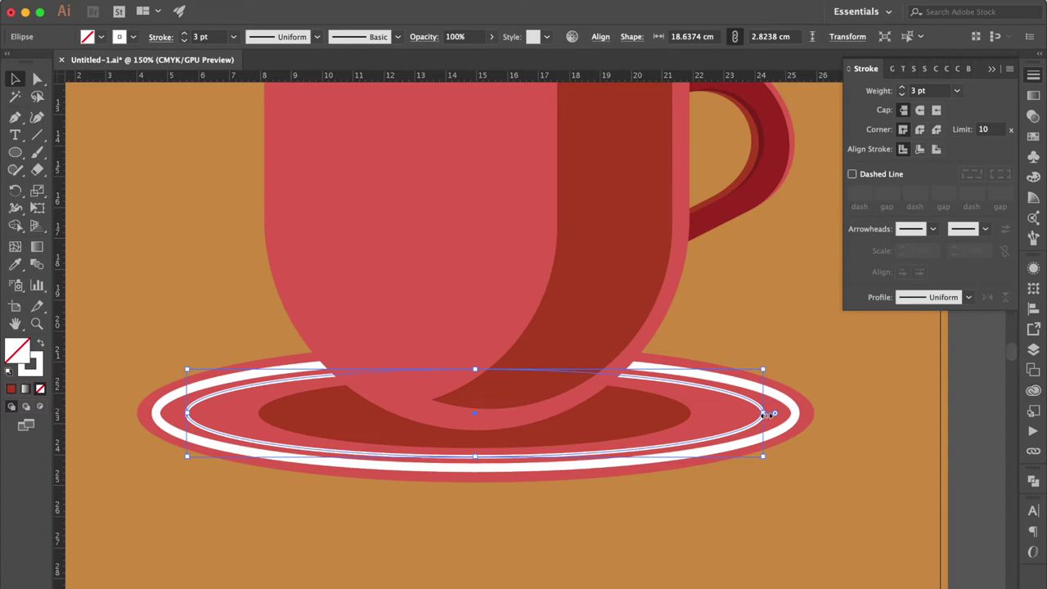
{"action": "left_click_drag", "start_coordinate": [766, 416], "coordinate": [777, 416]}
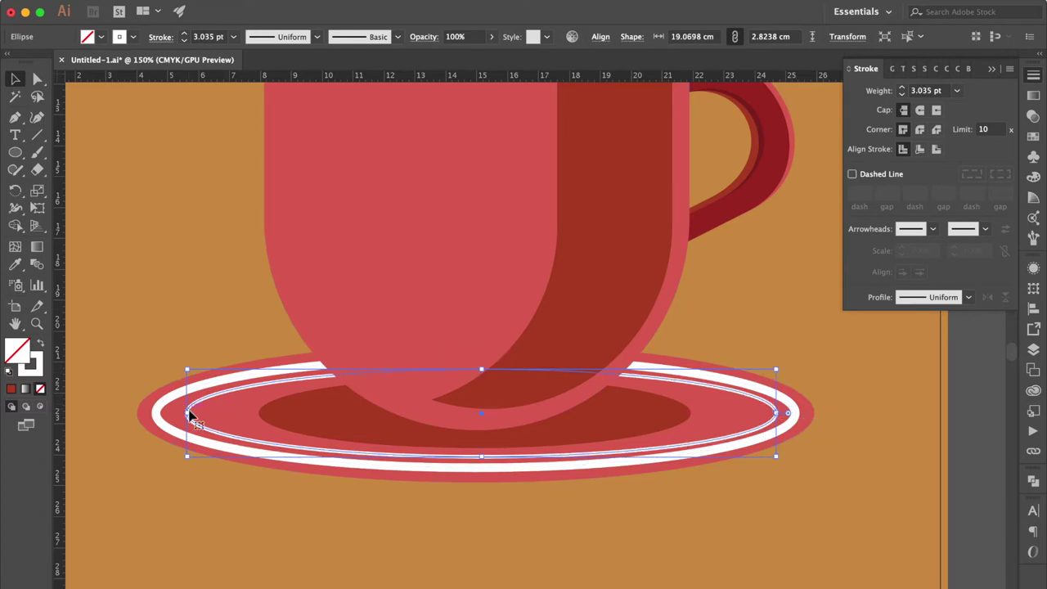
{"action": "left_click_drag", "start_coordinate": [188, 414], "coordinate": [176, 414]}
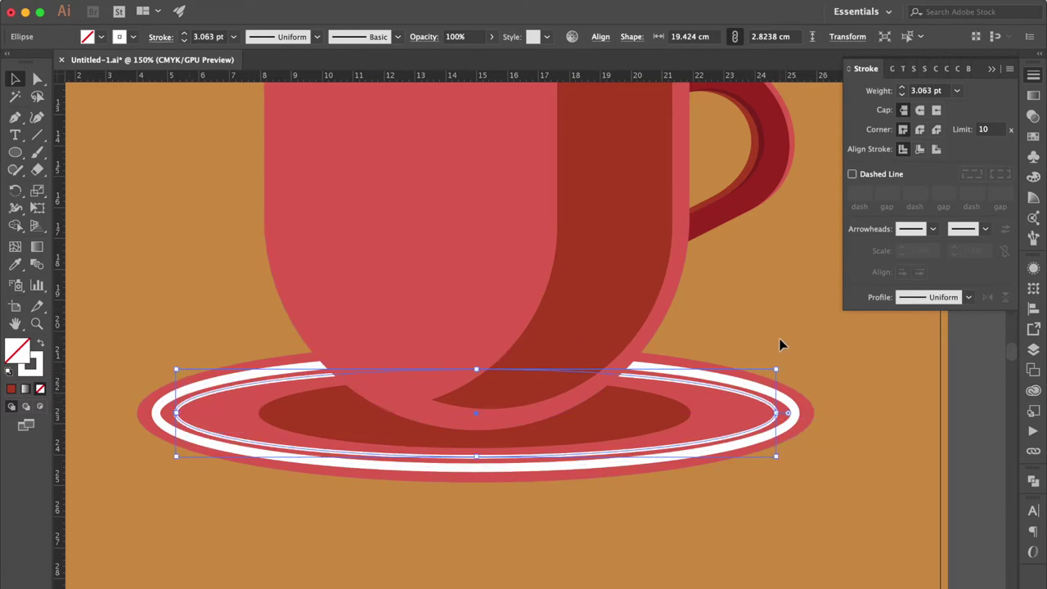
{"action": "left_click", "coordinate": [957, 91]}
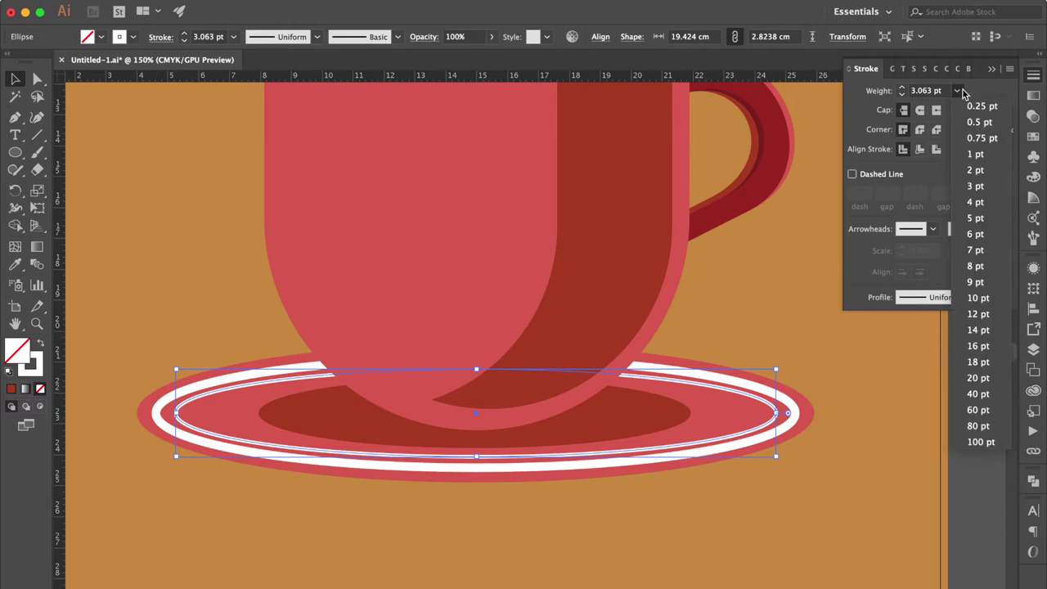
{"action": "left_click", "coordinate": [981, 172]}
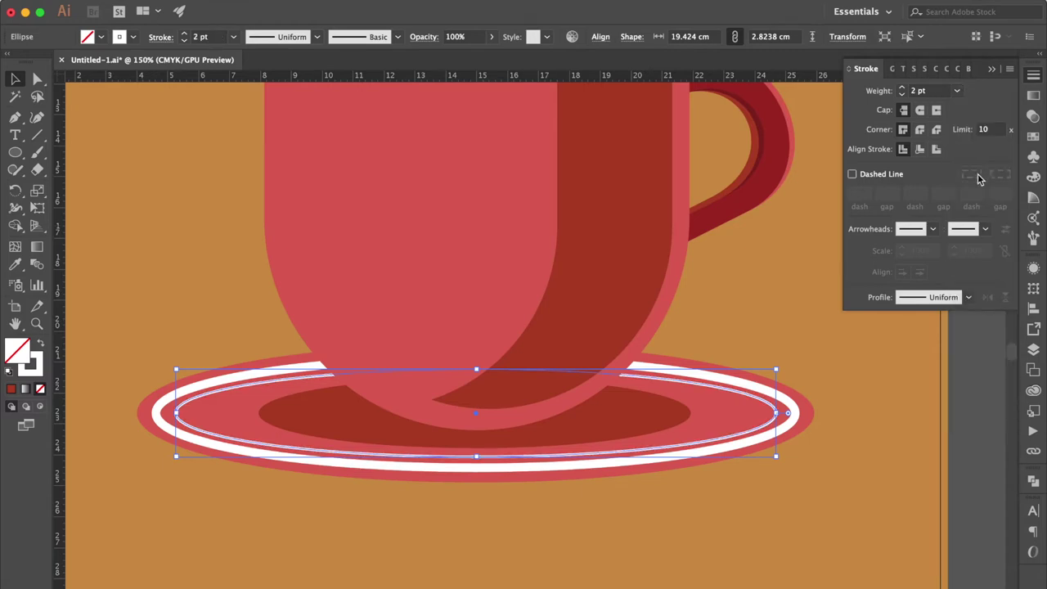
{"action": "left_click", "coordinate": [745, 325]}
{"action": "left_click", "coordinate": [650, 419]}
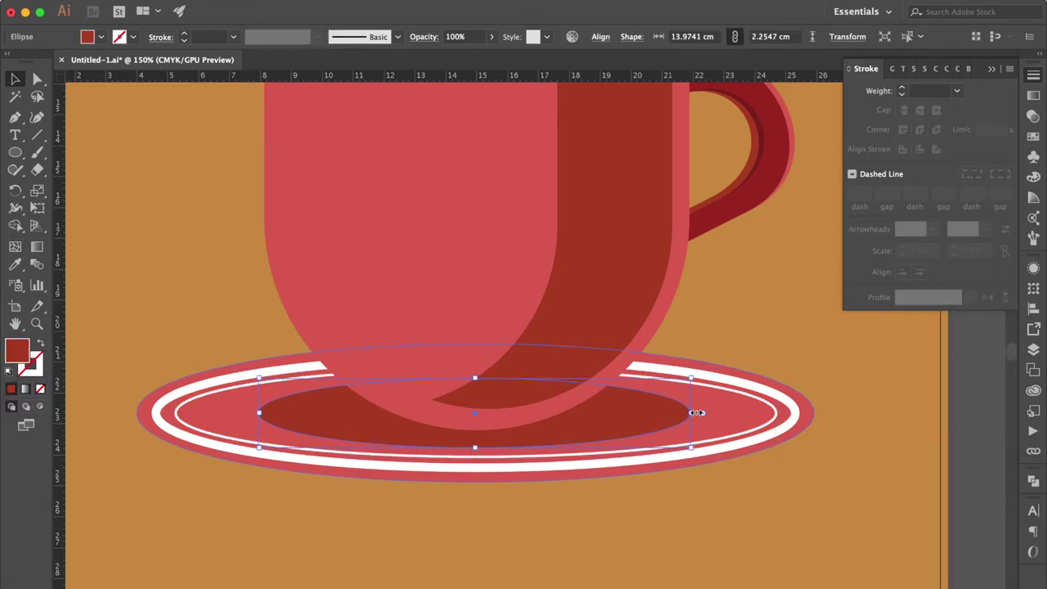
Enlarge the dark inner ellipse to about 18.10 × 2.52 cm by dragging its side and top/bottom handles.
{"action": "left_click_drag", "start_coordinate": [695, 412], "coordinate": [733, 413]}
{"action": "left_click_drag", "start_coordinate": [258, 412], "coordinate": [206, 413]}
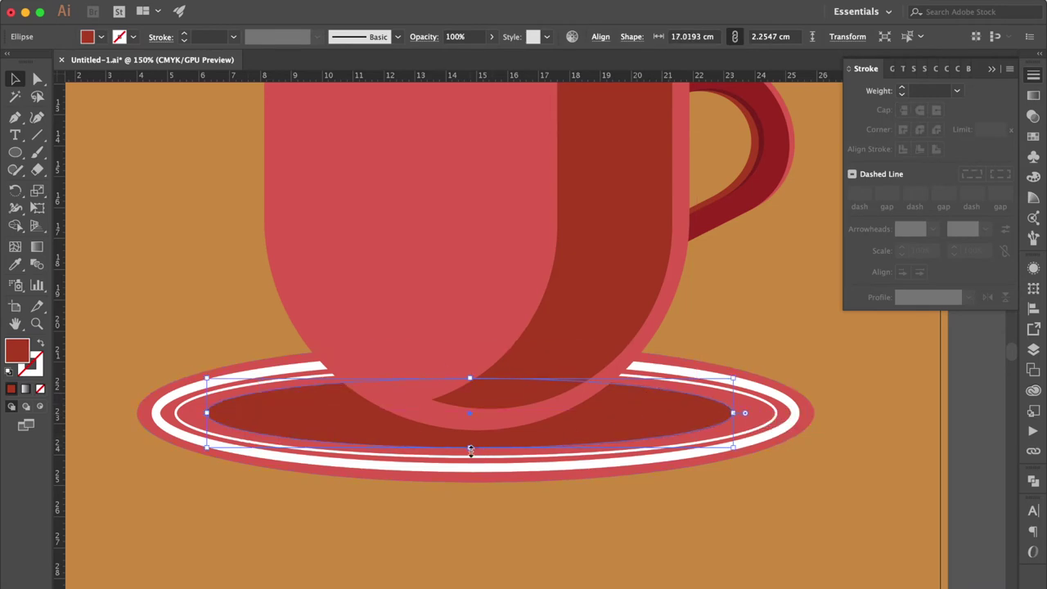
{"action": "scroll", "coordinate": [470, 456], "scroll_direction": "up", "scroll_amount": 3}
{"action": "left_click_drag", "start_coordinate": [528, 417], "coordinate": [530, 422]}
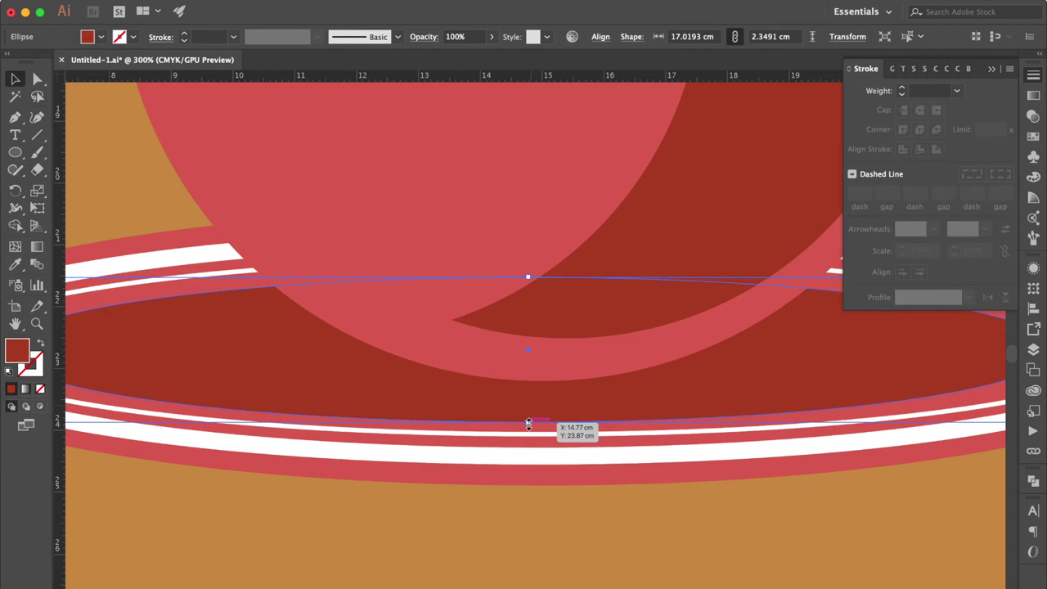
{"action": "left_click_drag", "start_coordinate": [528, 278], "coordinate": [528, 266]}
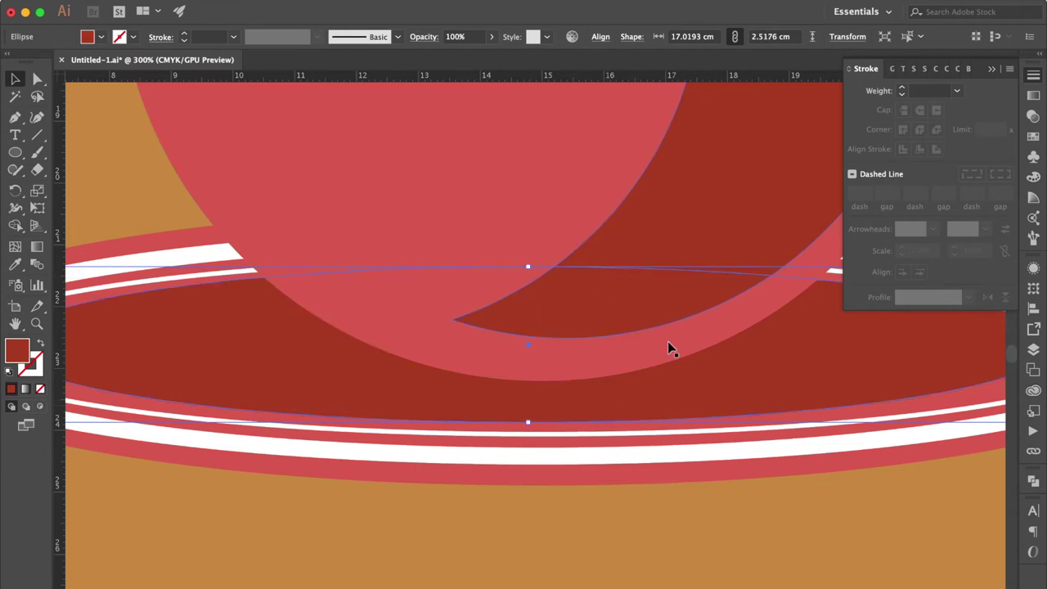
{"action": "key", "text": "ctrl+minus"}
{"action": "key", "text": "ctrl+minus"}
{"action": "left_click_drag", "start_coordinate": [268, 344], "coordinate": [254, 346]}
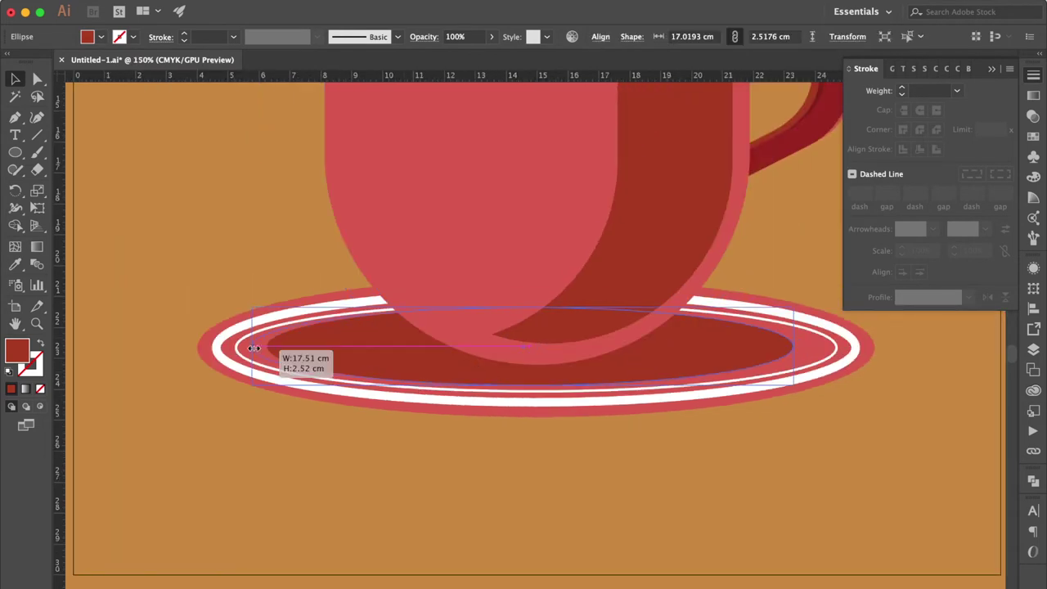
{"action": "left_click_drag", "start_coordinate": [795, 346], "coordinate": [816, 347]}
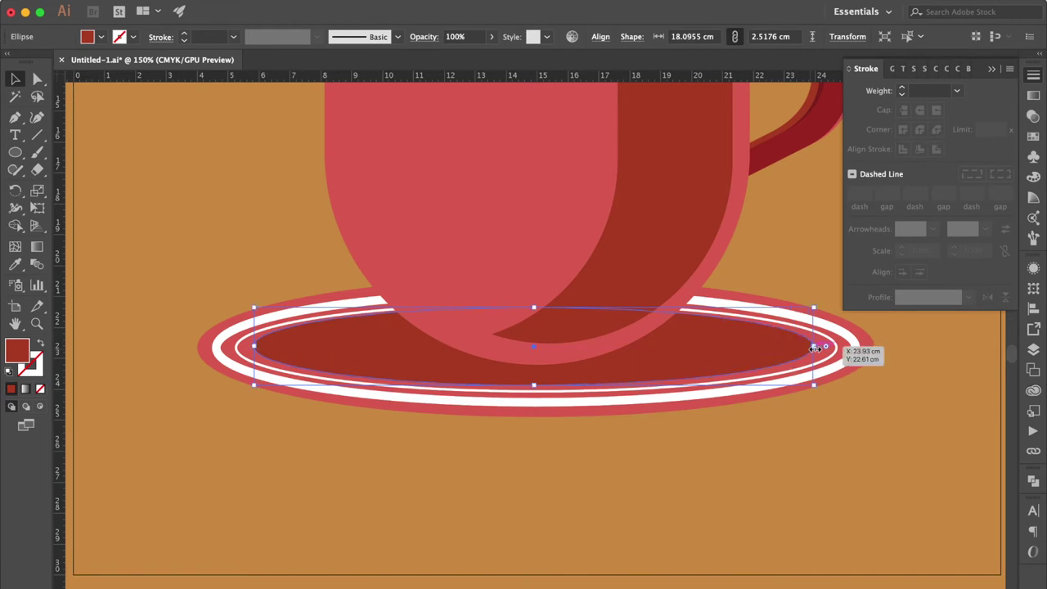
Select all the saucer ellipses and centre them on one another with Align.
{"action": "key", "text": "ctrl+a"}
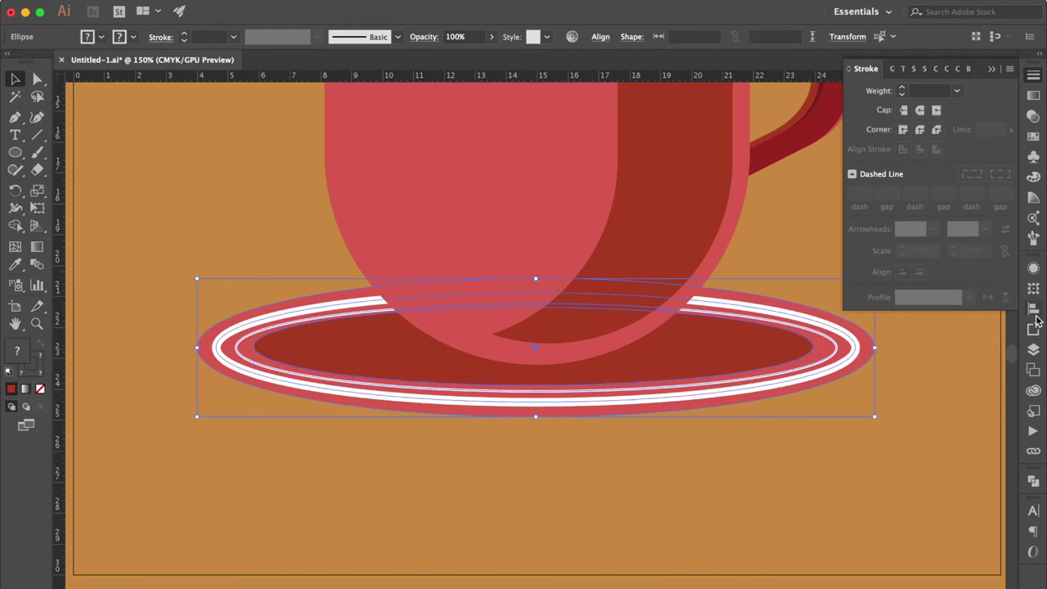
{"action": "left_click", "coordinate": [1034, 313]}
{"action": "left_click", "coordinate": [883, 304]}
{"action": "left_click", "coordinate": [922, 210]}
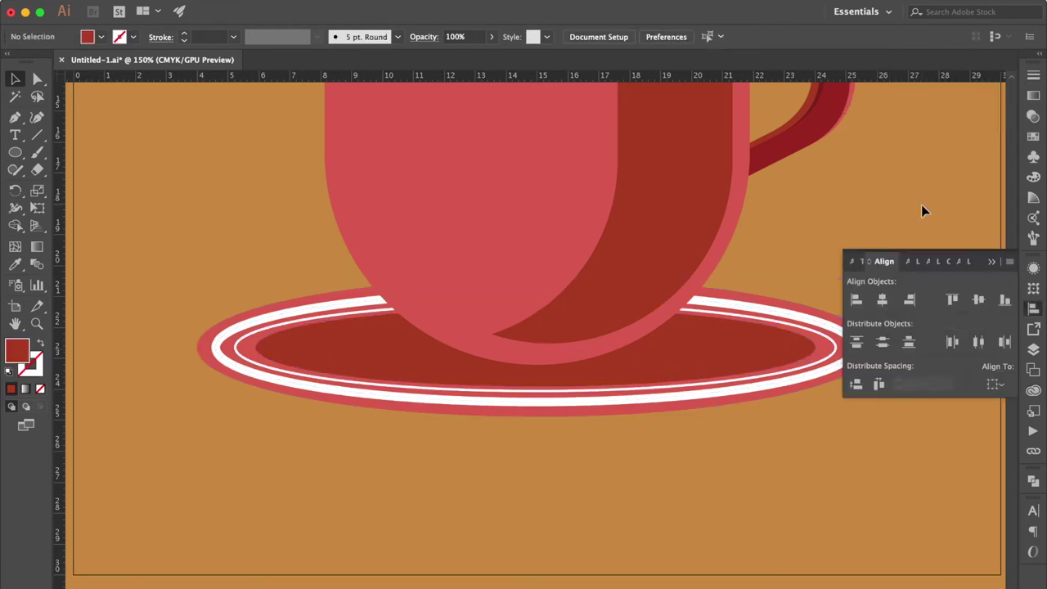
Alt-drag a copy of the dark inner ellipse below the saucer.
{"action": "left_click_drag", "start_coordinate": [740, 368], "coordinate": [741, 397]}
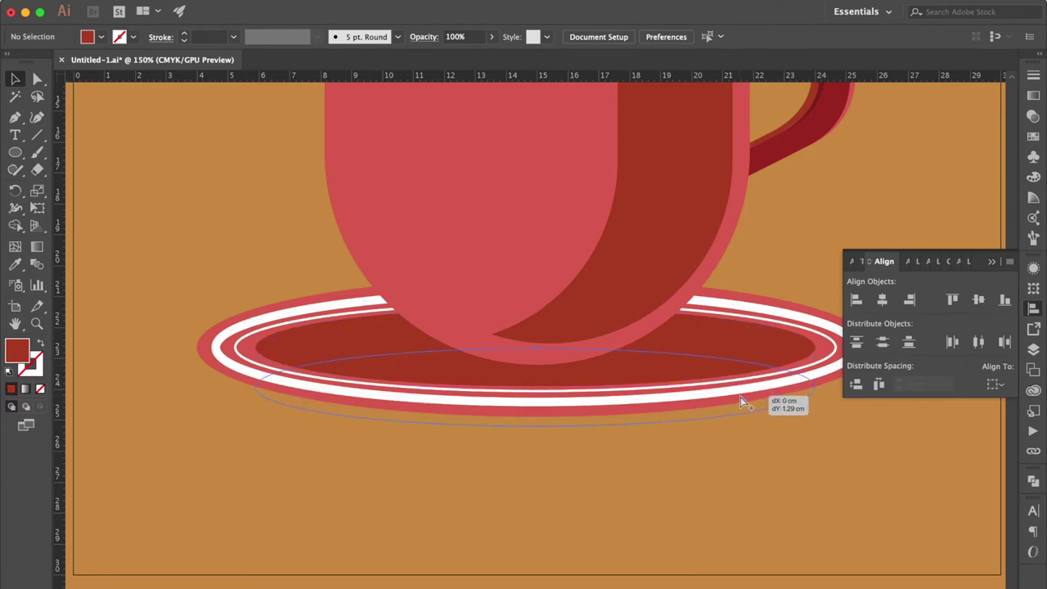
{"action": "left_click", "coordinate": [762, 334], "text": "shift"}
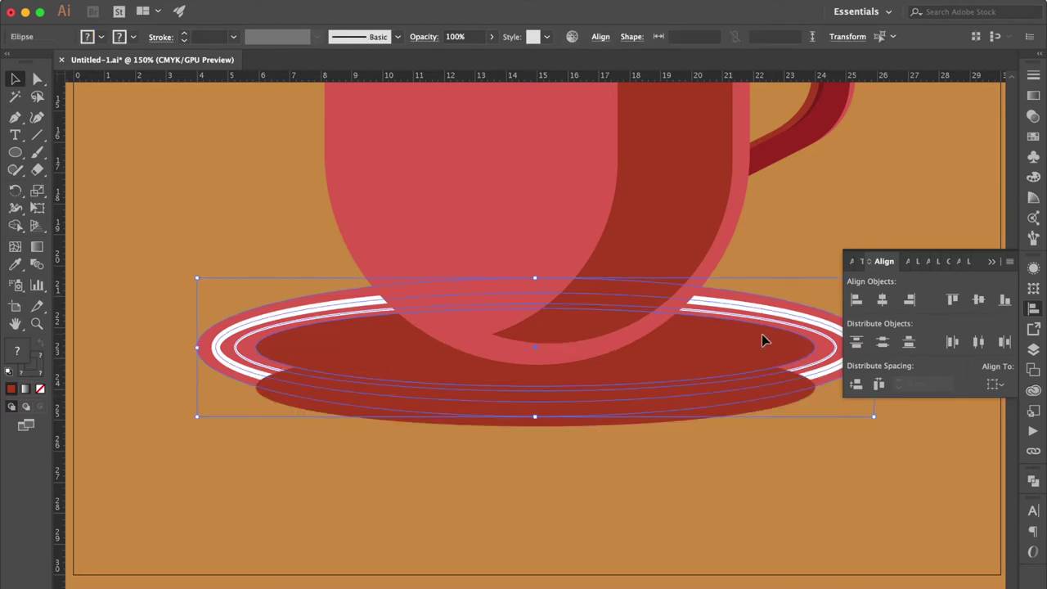
{"action": "key", "text": "ctrl+1"}
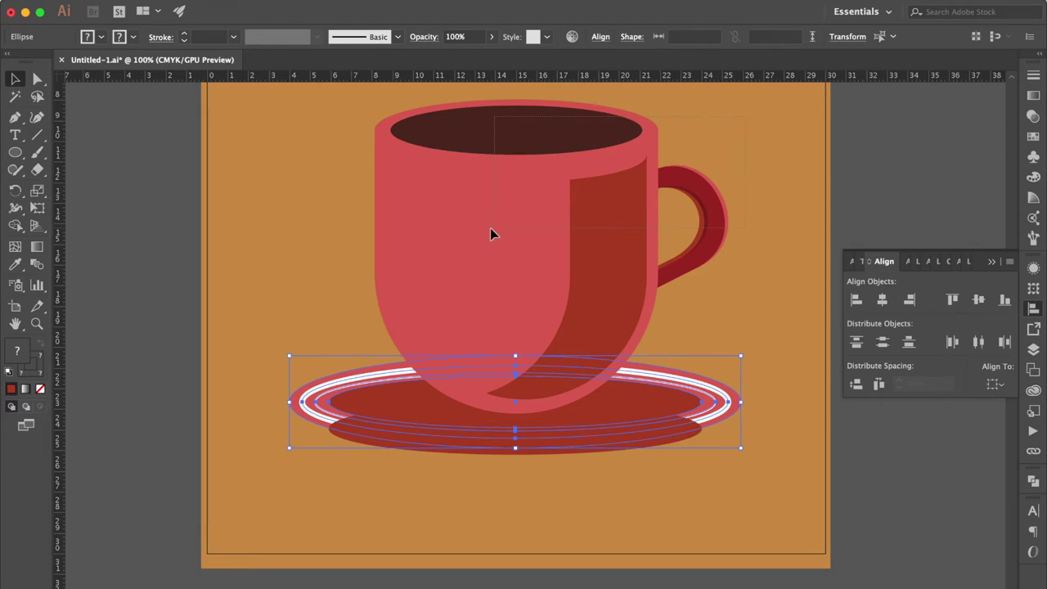
{"action": "left_click", "coordinate": [490, 234], "text": "shift"}
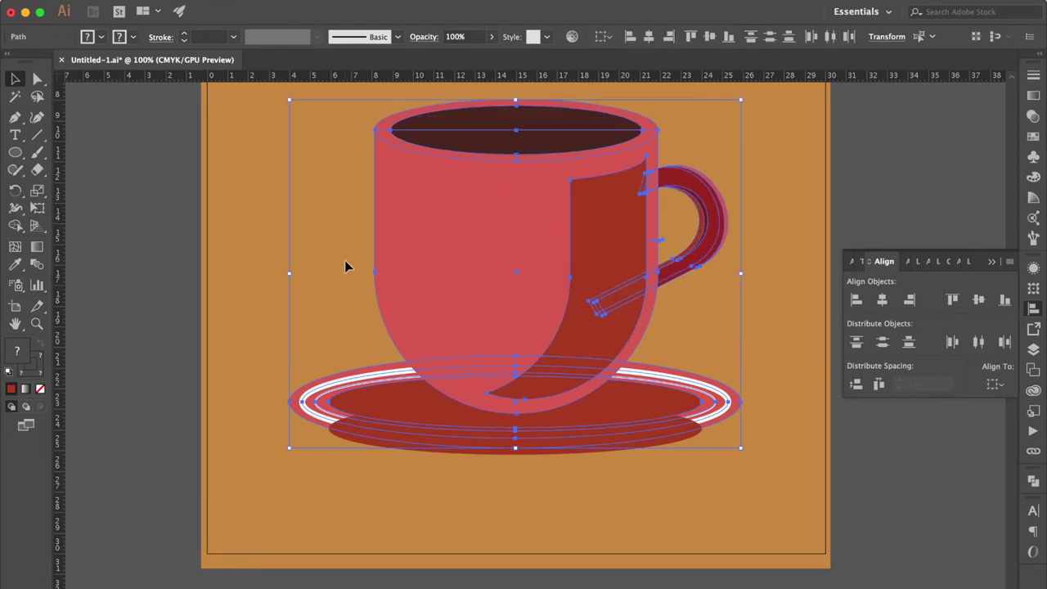
{"action": "left_click", "coordinate": [583, 543]}
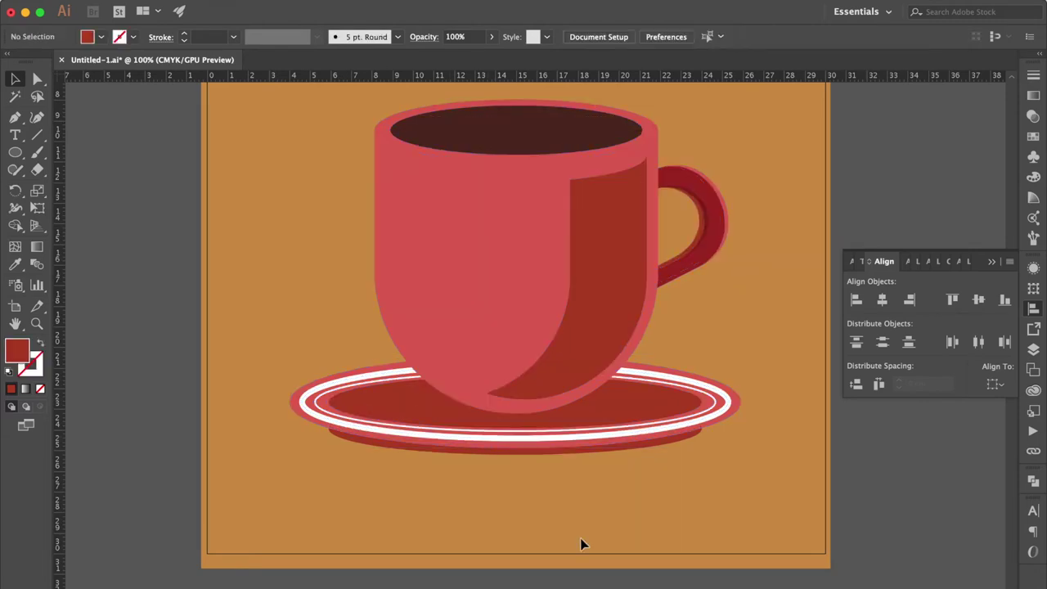
Make the bottom ellipse taller and drag a copy of the outer saucer ellipse lower to thicken the edge.
{"action": "left_click", "coordinate": [592, 459]}
{"action": "left_click_drag", "start_coordinate": [518, 402], "coordinate": [516, 384]}
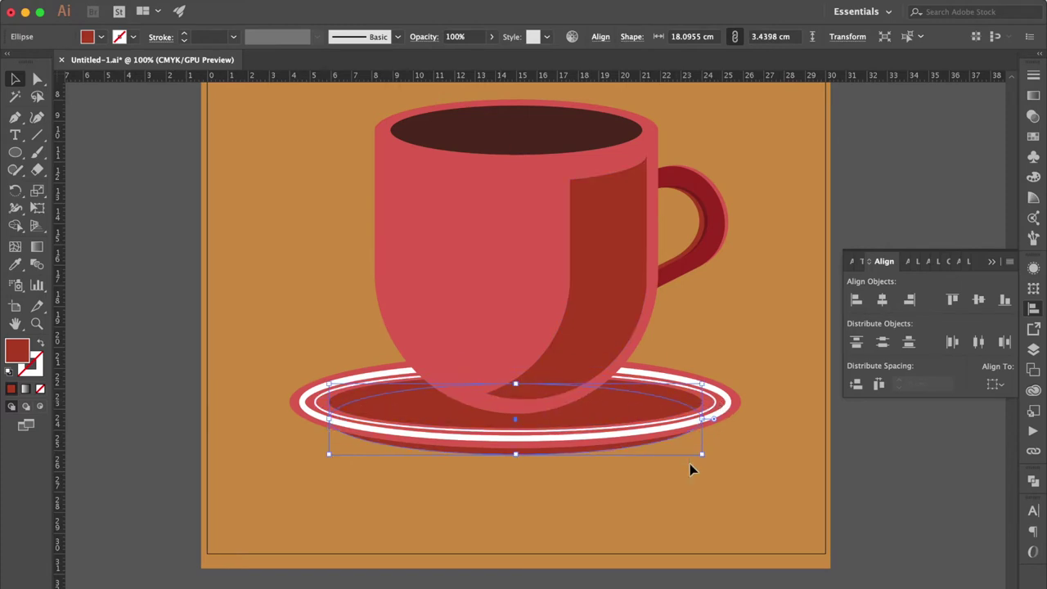
{"action": "left_click", "coordinate": [303, 432]}
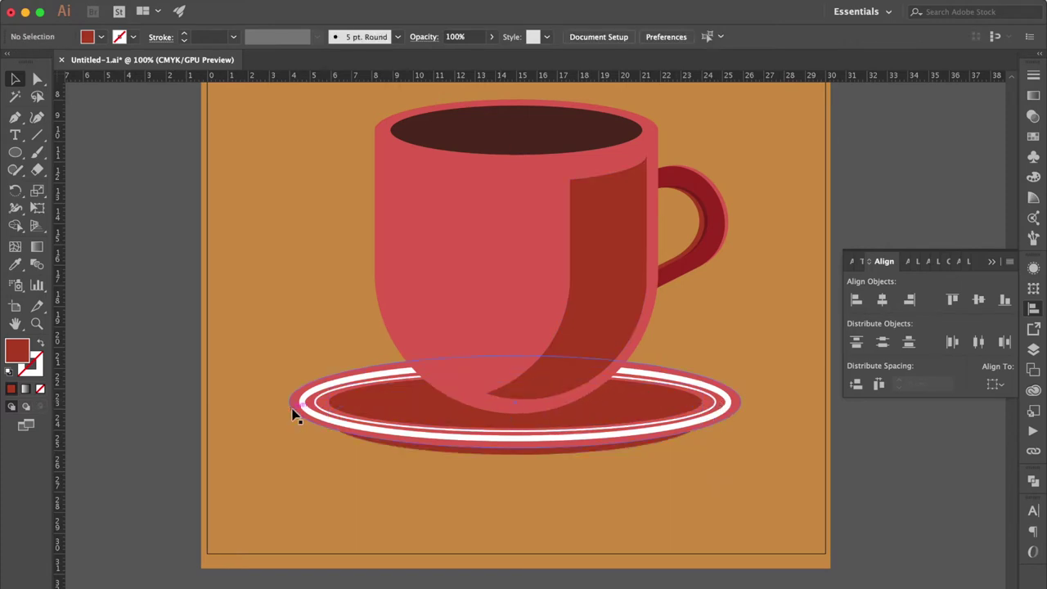
{"action": "left_click_drag", "start_coordinate": [294, 414], "coordinate": [292, 420]}
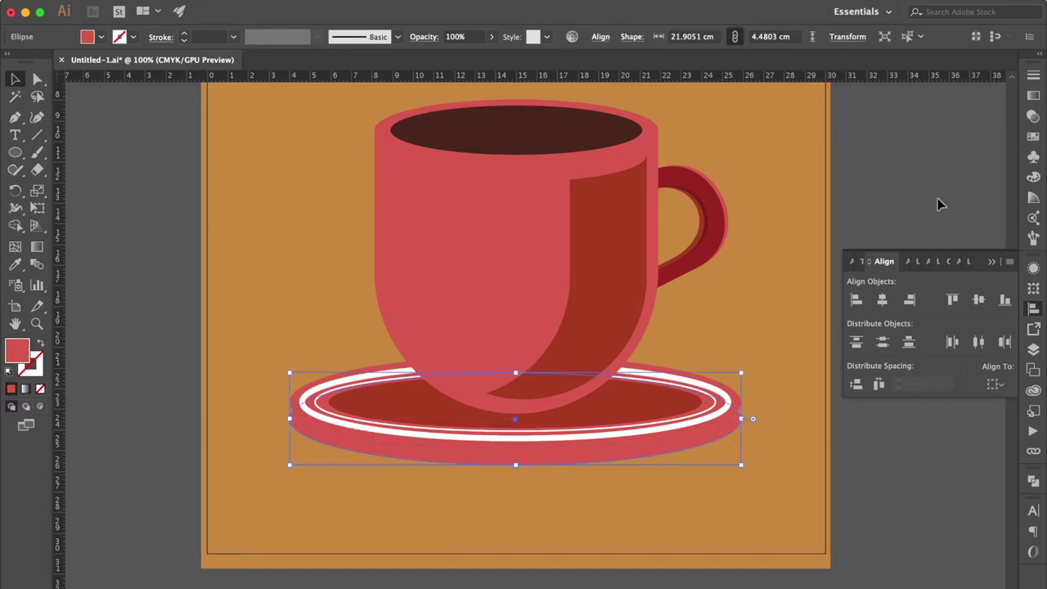
Blend the copied saucer shadow ellipse with Multiply at 28% opacity.
{"action": "left_click", "coordinate": [1033, 117]}
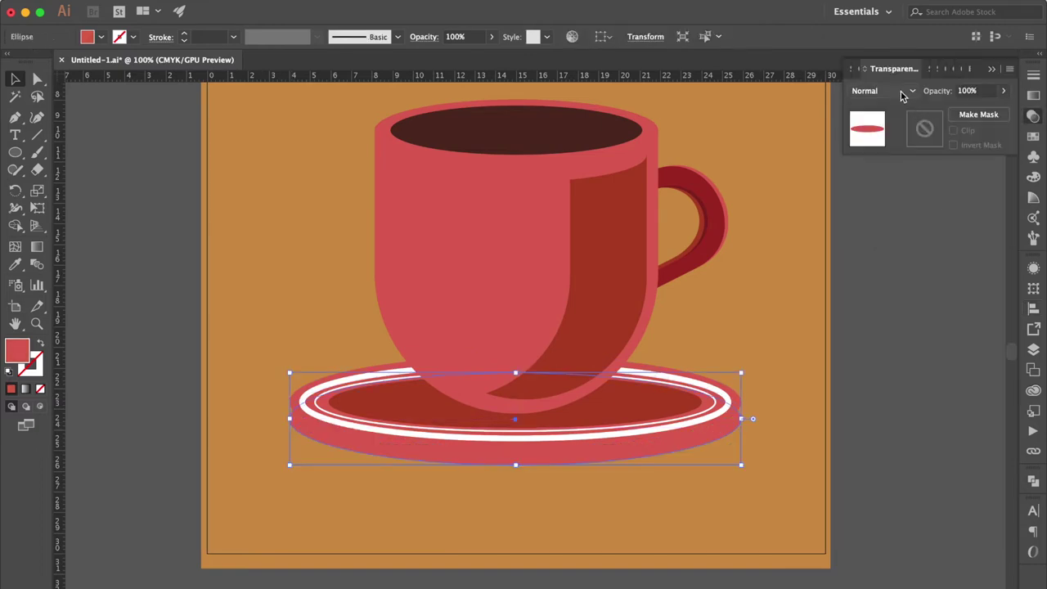
{"action": "left_click", "coordinate": [911, 90]}
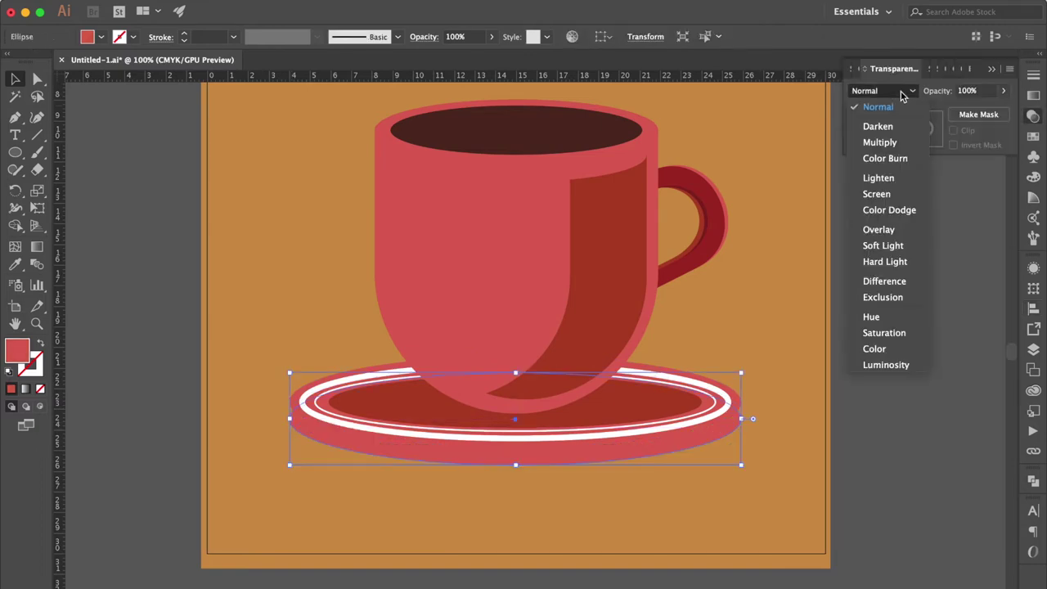
{"action": "left_click", "coordinate": [879, 143]}
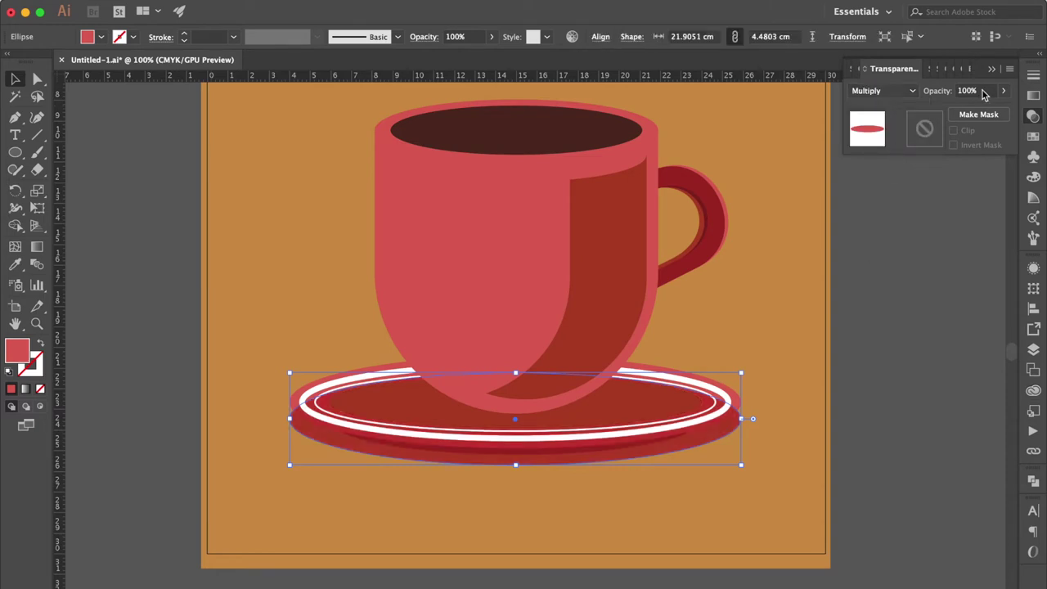
{"action": "left_click", "coordinate": [1004, 91]}
{"action": "left_click_drag", "start_coordinate": [1003, 111], "coordinate": [962, 113]}
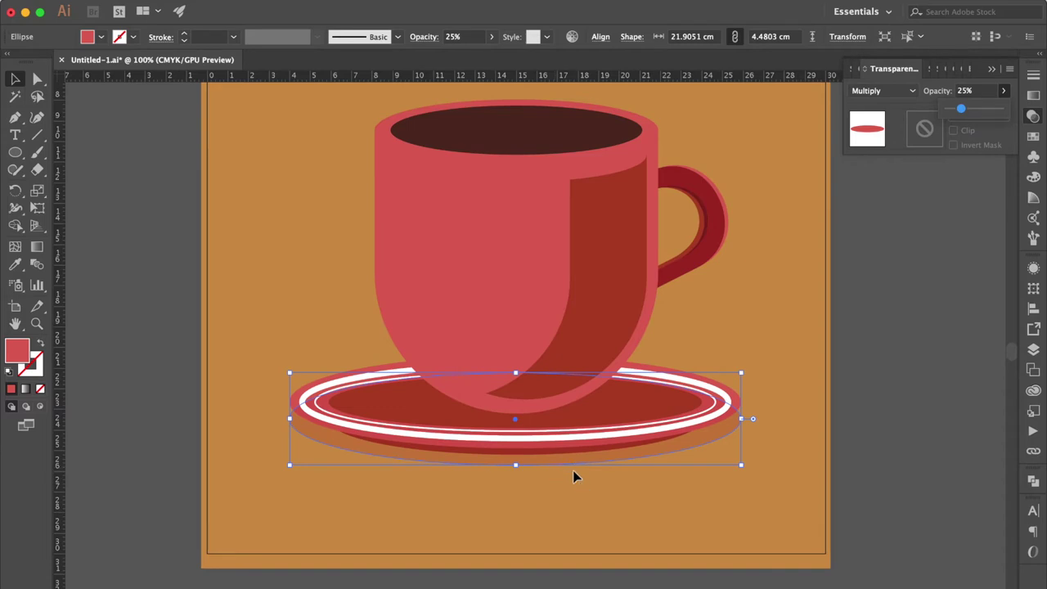
Reshape the shadow ellipse to about 21.91 × 4.89 cm beneath the saucer.
{"action": "left_click_drag", "start_coordinate": [601, 462], "coordinate": [599, 457]}
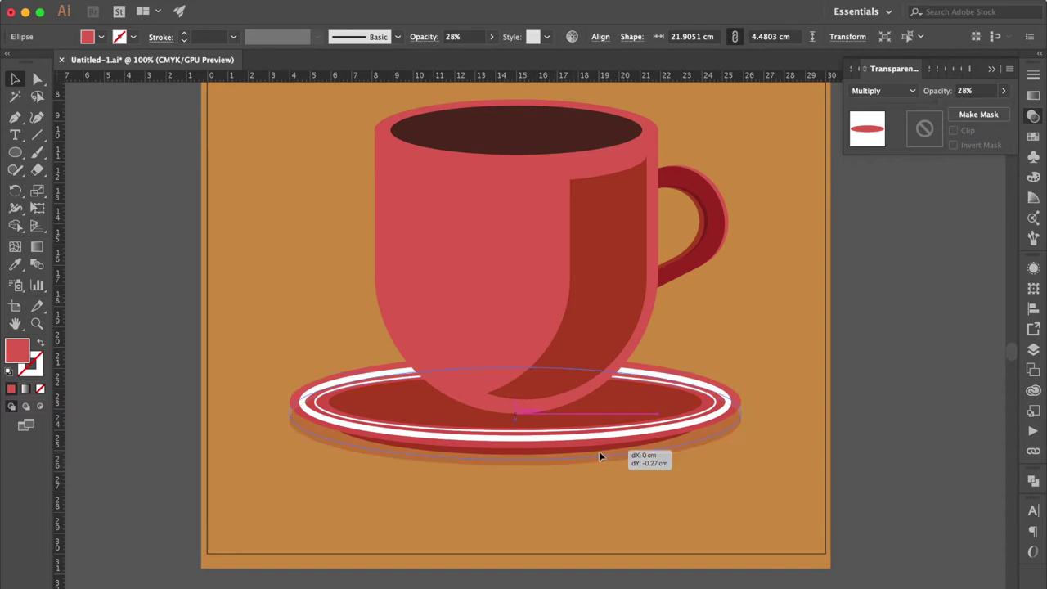
{"action": "left_click_drag", "start_coordinate": [516, 367], "coordinate": [517, 355]}
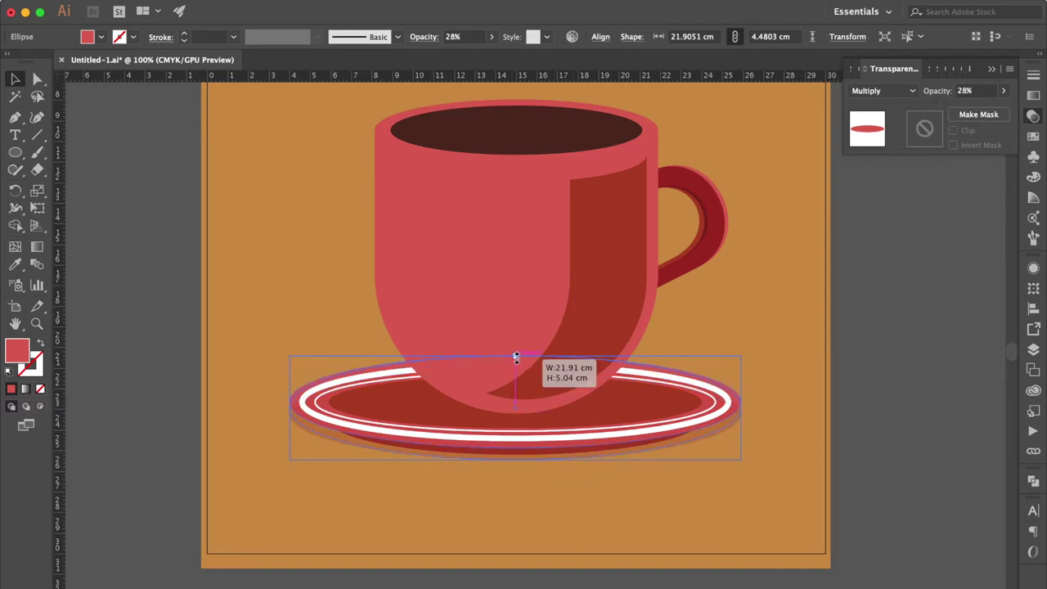
{"action": "key", "text": "super+equal"}
{"action": "left_click_drag", "start_coordinate": [532, 449], "coordinate": [531, 448]}
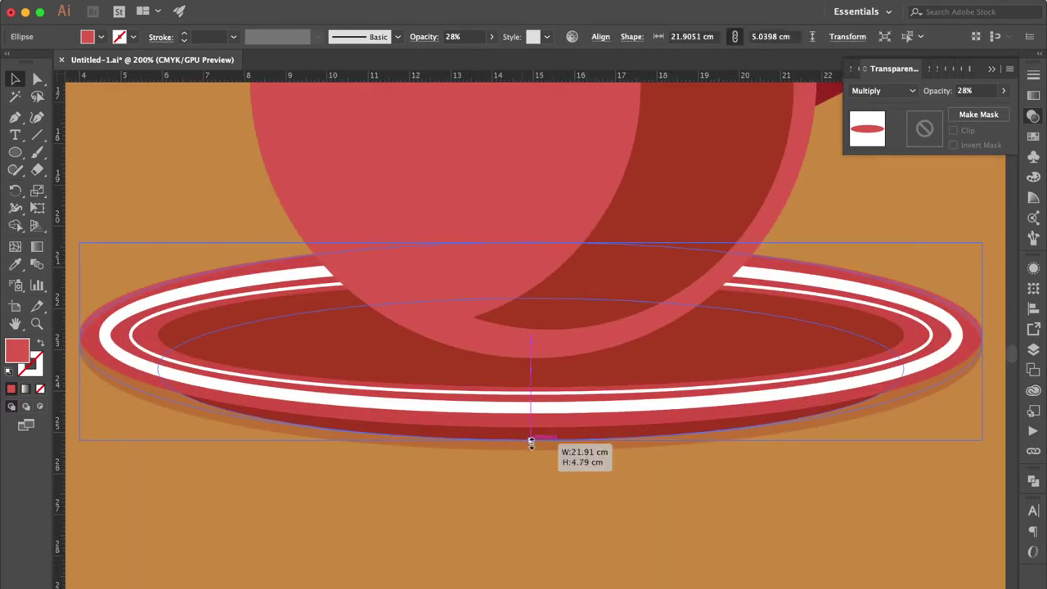
{"action": "key", "text": "super+equal"}
{"action": "left_click_drag", "start_coordinate": [530, 501], "coordinate": [531, 496]}
{"action": "key", "text": "super+minus"}
{"action": "key", "text": "super+minus"}
{"action": "key", "text": "super+minus"}
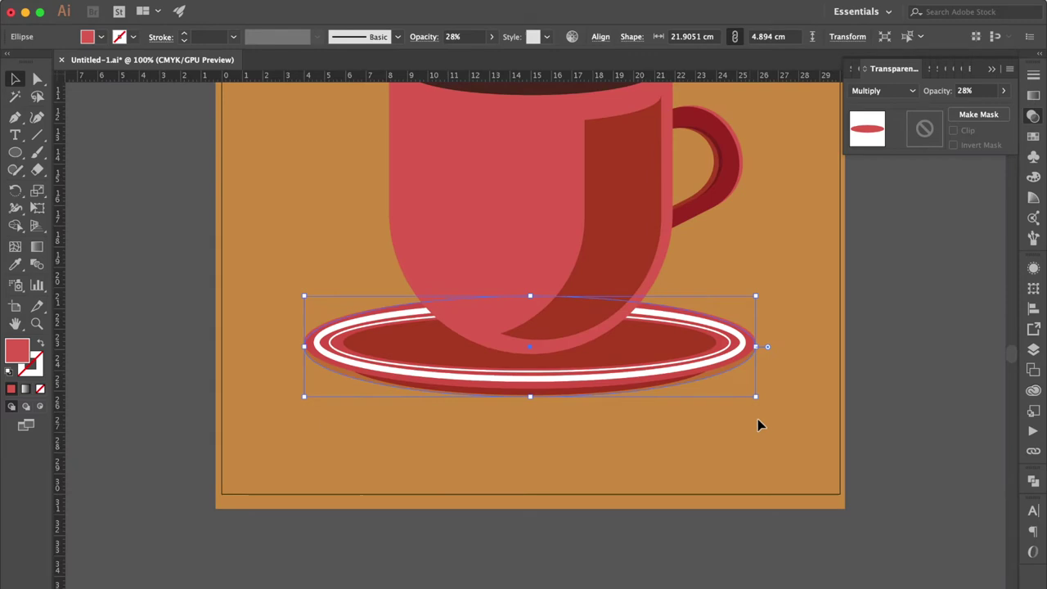
{"action": "left_click", "coordinate": [808, 417]}
{"action": "key", "text": "super+minus"}
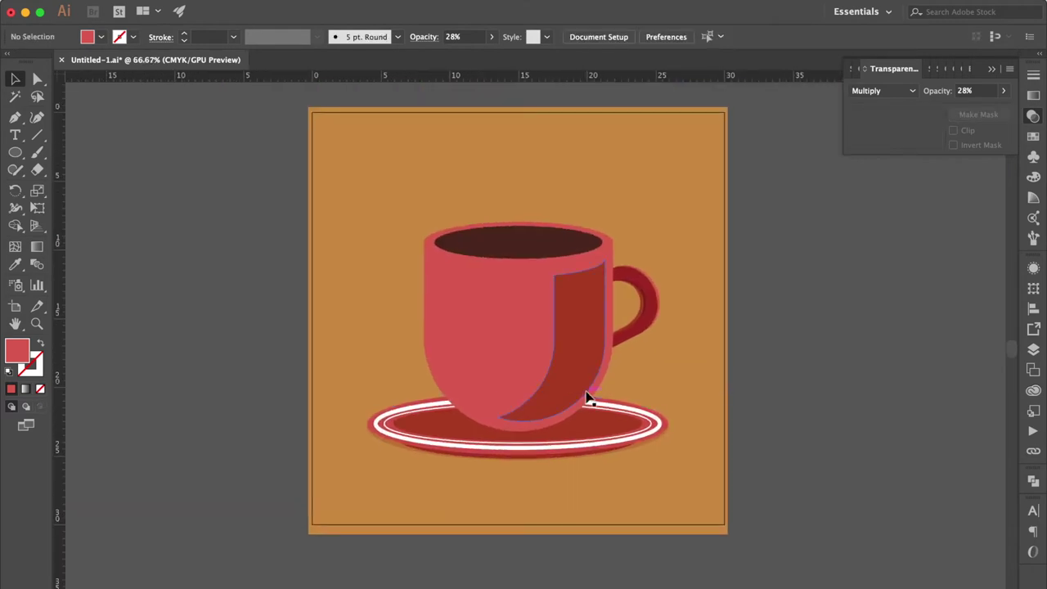
{"action": "left_click", "coordinate": [661, 432]}
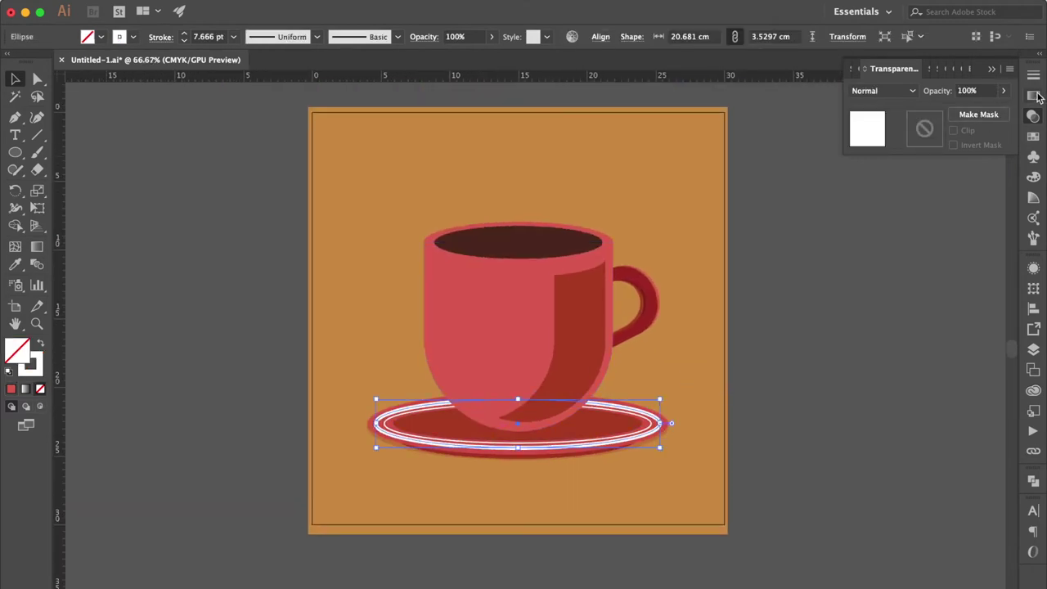
{"action": "left_click", "coordinate": [1034, 77]}
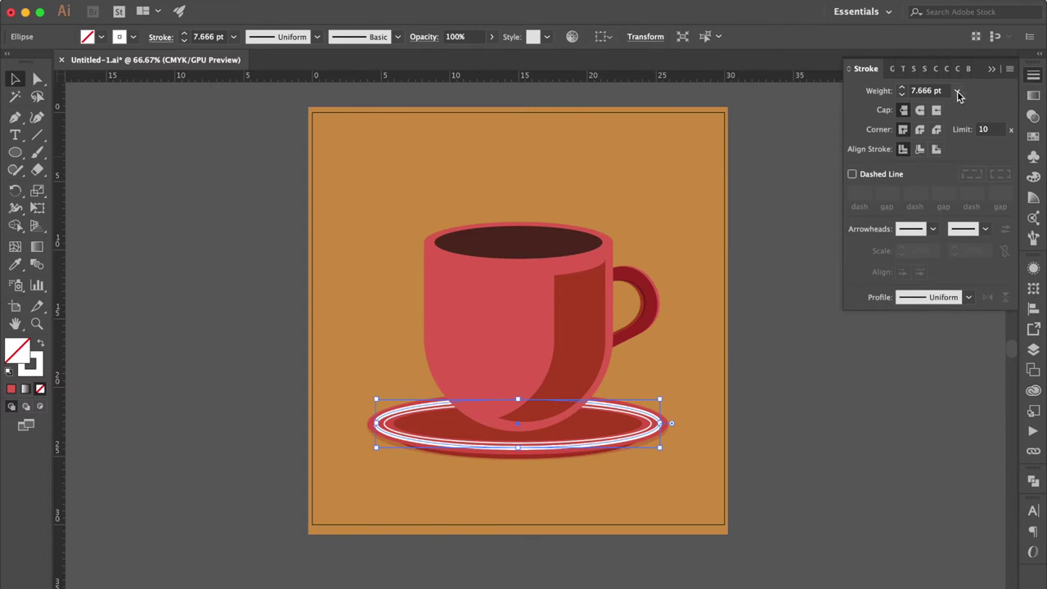
Set the saucer's outer white stripe to a 6 pt stroke weight.
{"action": "left_click", "coordinate": [959, 91]}
{"action": "left_click", "coordinate": [985, 235]}
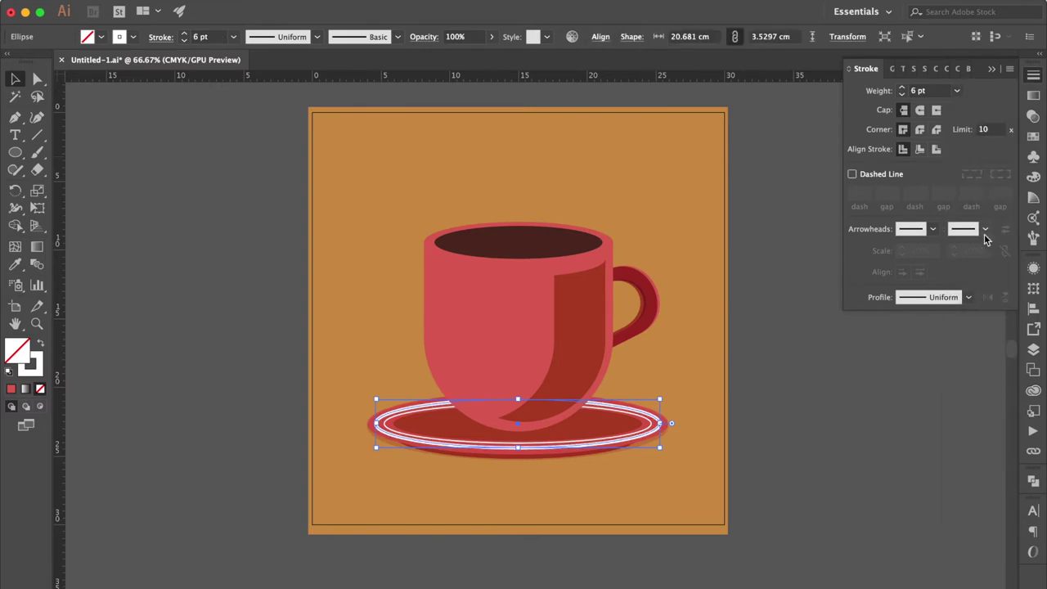
{"action": "left_click", "coordinate": [805, 410]}
{"action": "key", "text": "ctrl+plus"}
{"action": "key", "text": "ctrl+plus"}
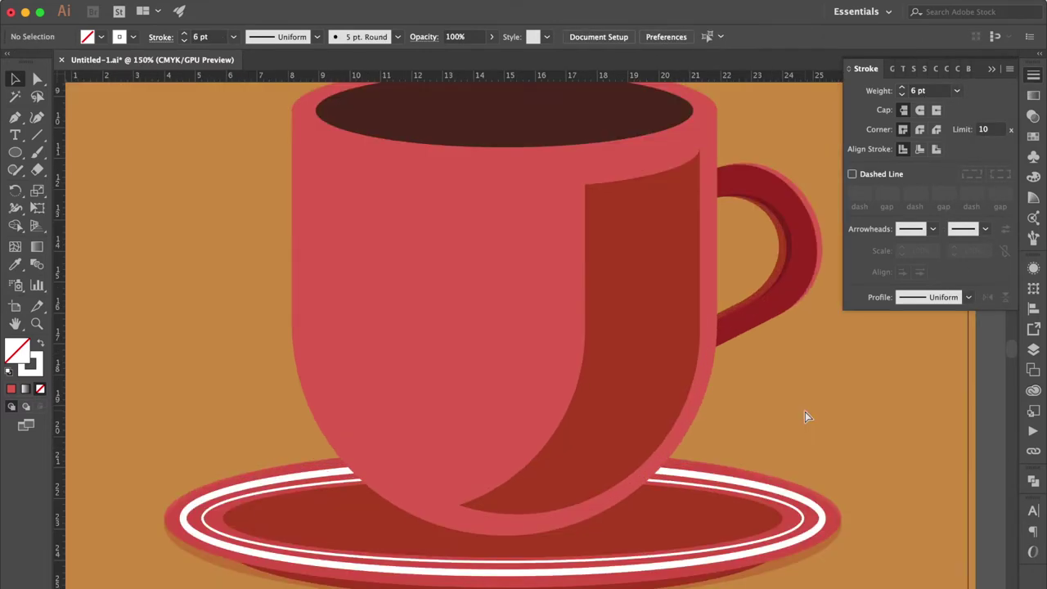
{"action": "key", "text": "ctrl+plus"}
Resize the stripe rings to sit evenly inside the rim, inner ring 19.42 × 3.27 cm.
{"action": "left_click", "coordinate": [793, 520]}
{"action": "scroll", "coordinate": [791, 520], "scroll_direction": "down", "scroll_amount": 3}
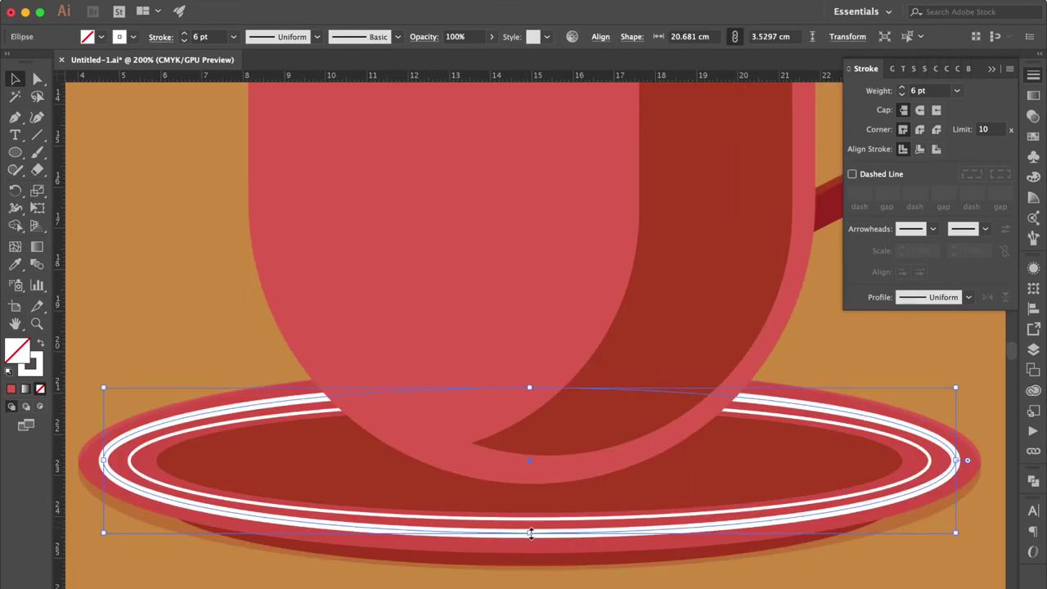
{"action": "left_click_drag", "start_coordinate": [530, 535], "coordinate": [530, 542]}
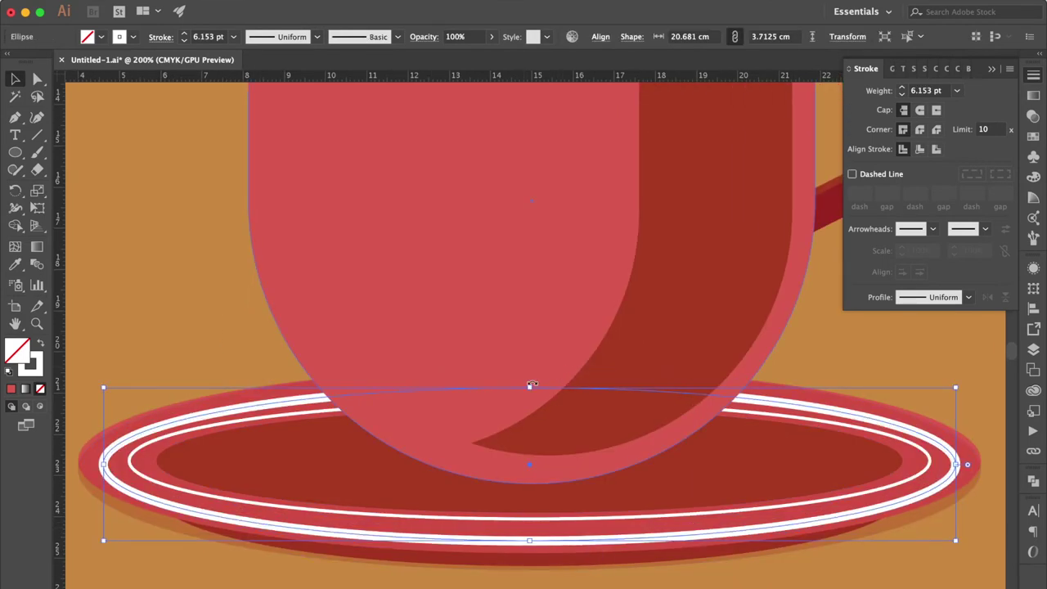
{"action": "mouse_move", "coordinate": [531, 387]}
{"action": "left_mouse_down"}
{"action": "mouse_move", "coordinate": [530, 378]}
{"action": "mouse_move", "coordinate": [532, 393]}
{"action": "left_mouse_up"}
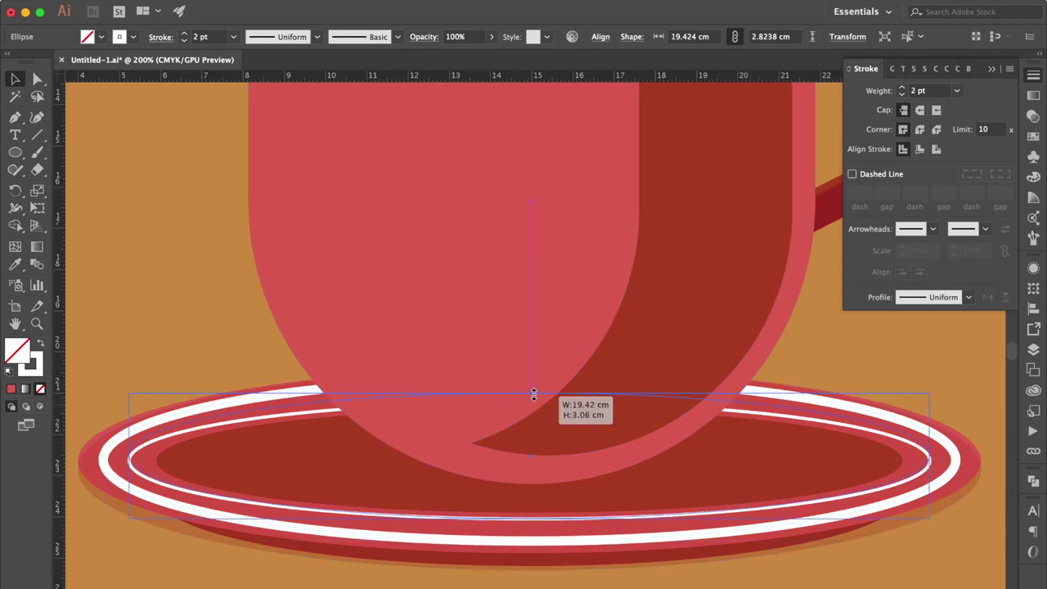
{"action": "left_click_drag", "start_coordinate": [528, 523], "coordinate": [529, 528]}
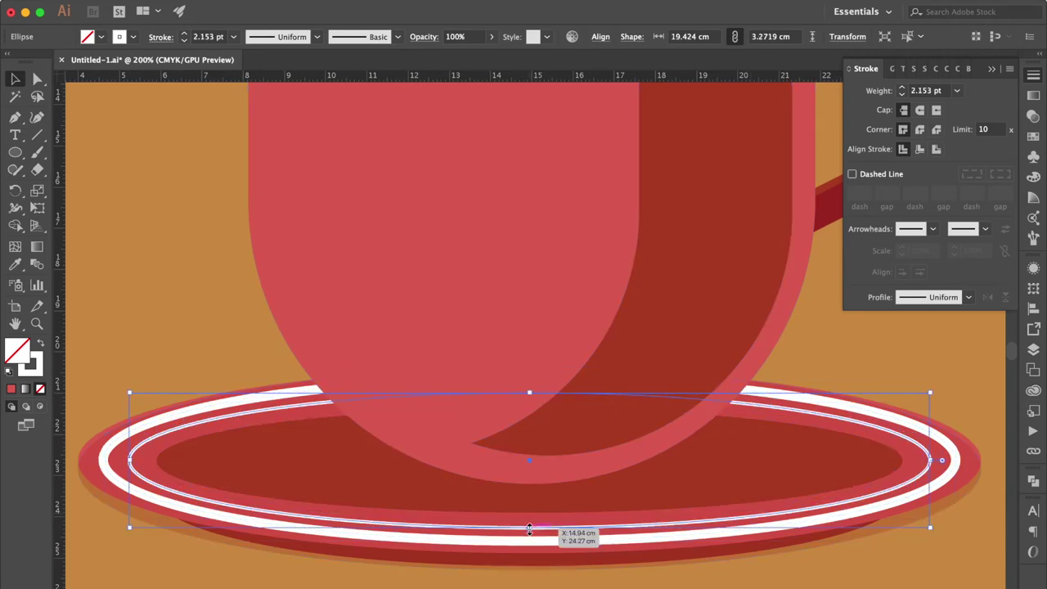
{"action": "left_click", "coordinate": [886, 359]}
{"action": "left_click", "coordinate": [802, 567]}
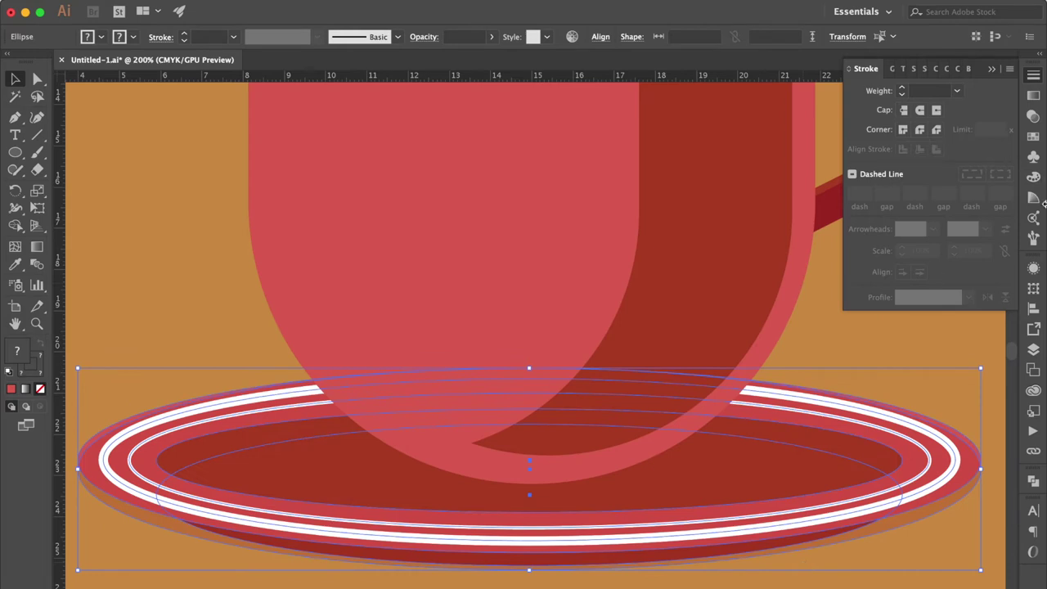
{"action": "left_click", "coordinate": [1033, 309]}
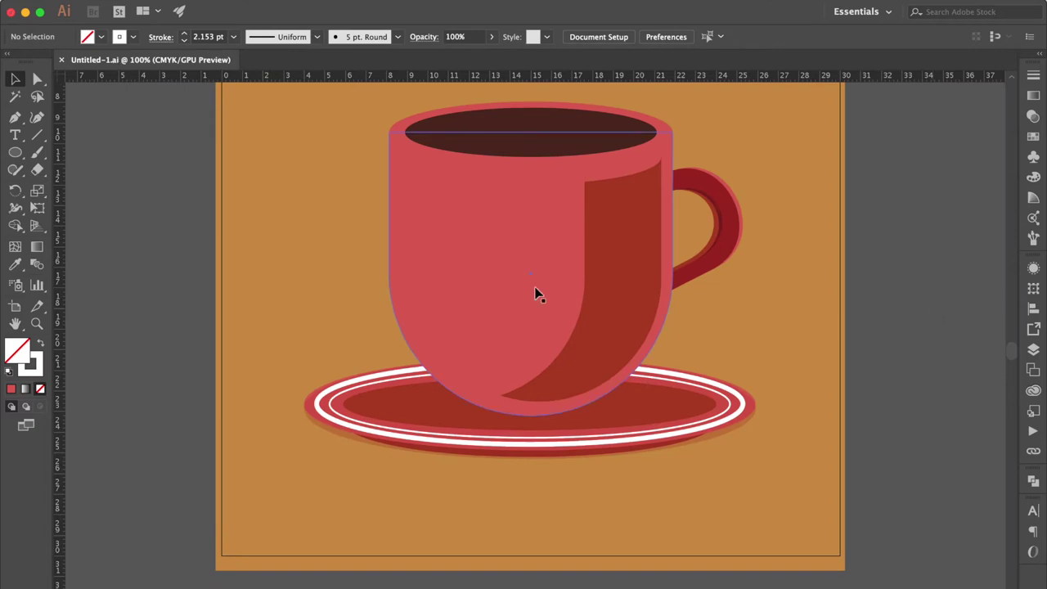
{"action": "key", "text": "ctrl+equal"}
Draw a closed wedge shape with the Pen tool at the cup's lower left on the saucer rim.
{"action": "key", "text": "p"}
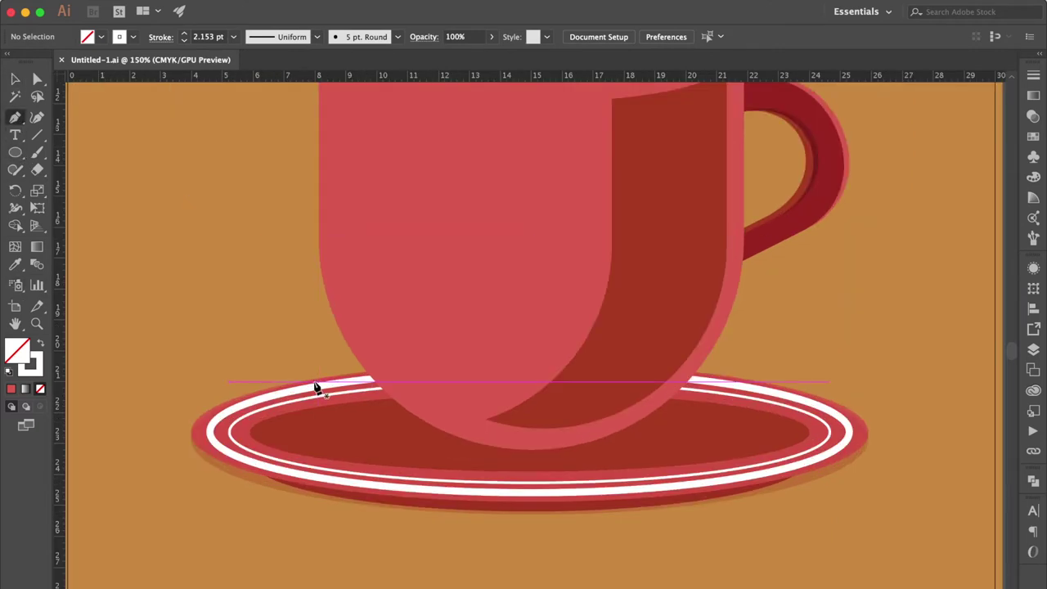
{"action": "left_click", "coordinate": [313, 386]}
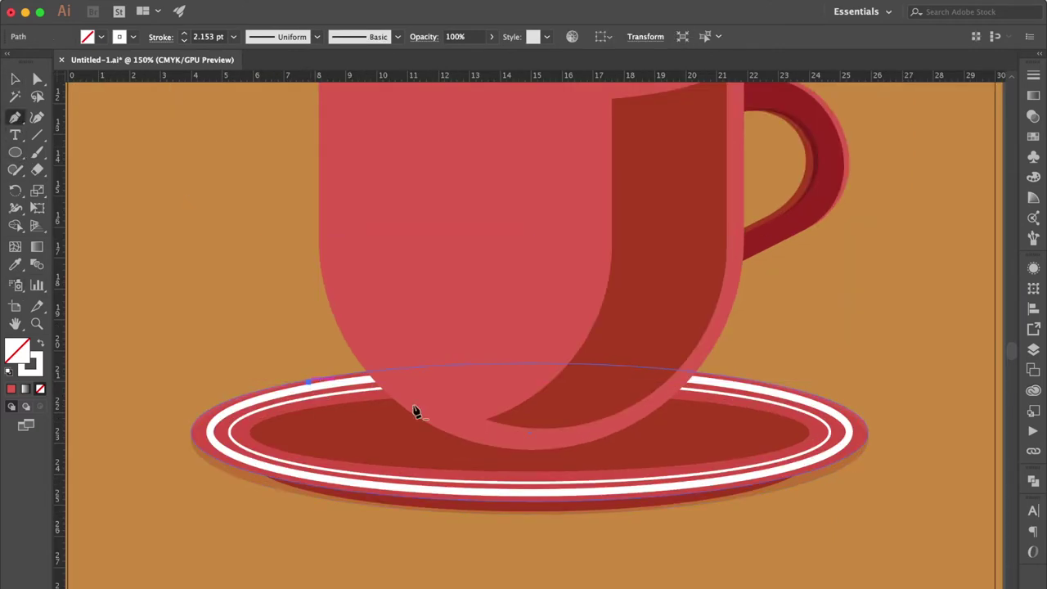
{"action": "left_click", "coordinate": [451, 432]}
{"action": "left_click", "coordinate": [461, 333]}
{"action": "left_click", "coordinate": [284, 354]}
{"action": "left_click", "coordinate": [309, 382]}
Trim the wedge's top along the saucer rim curve using a saucer copy and Shape Builder.
{"action": "key", "text": "v"}
{"action": "scroll", "coordinate": [295, 384], "scroll_direction": "left", "scroll_amount": 3}
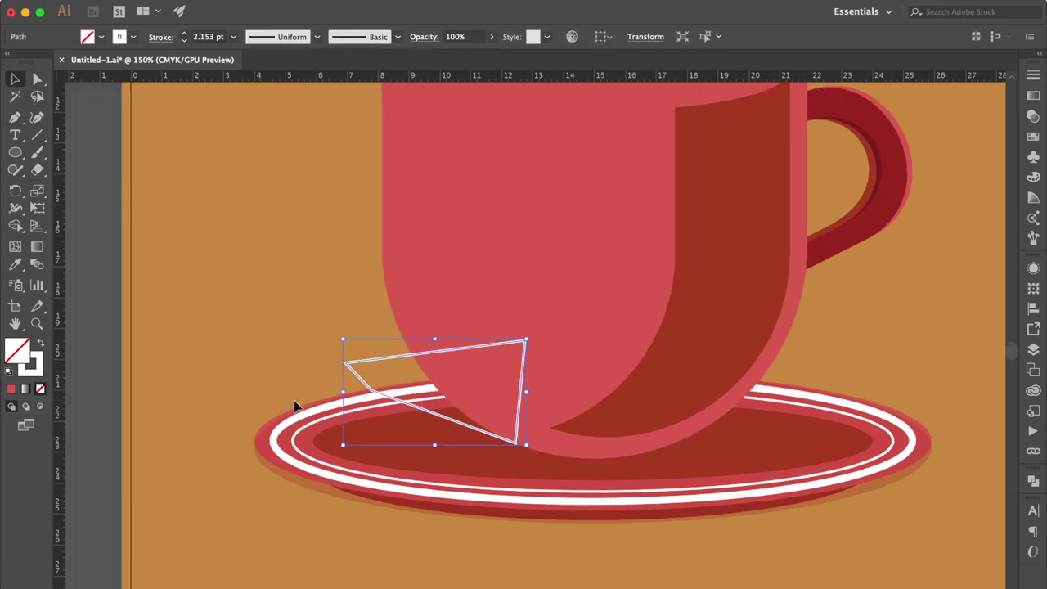
{"action": "left_click", "coordinate": [275, 421], "text": "shift"}
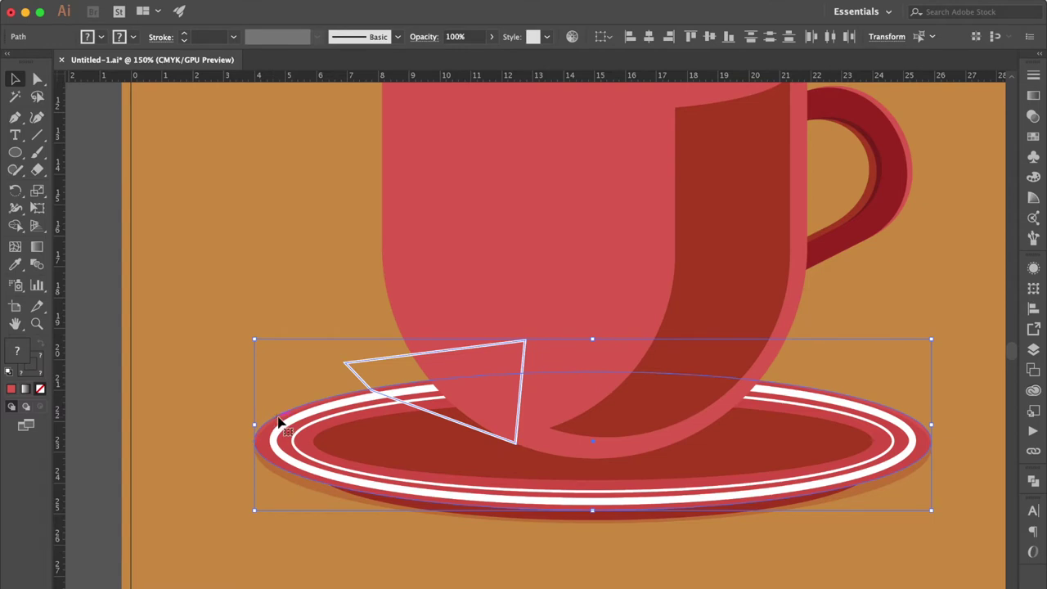
{"action": "left_click_drag", "start_coordinate": [277, 420], "coordinate": [275, 282]}
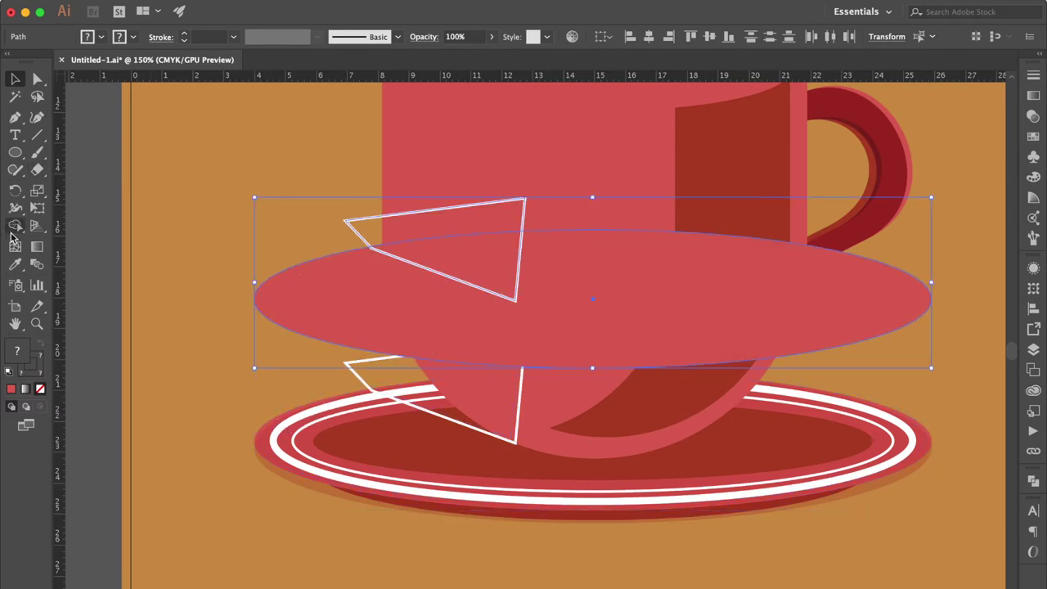
{"action": "left_click", "coordinate": [15, 225]}
{"action": "left_click", "coordinate": [355, 292], "text": "alt"}
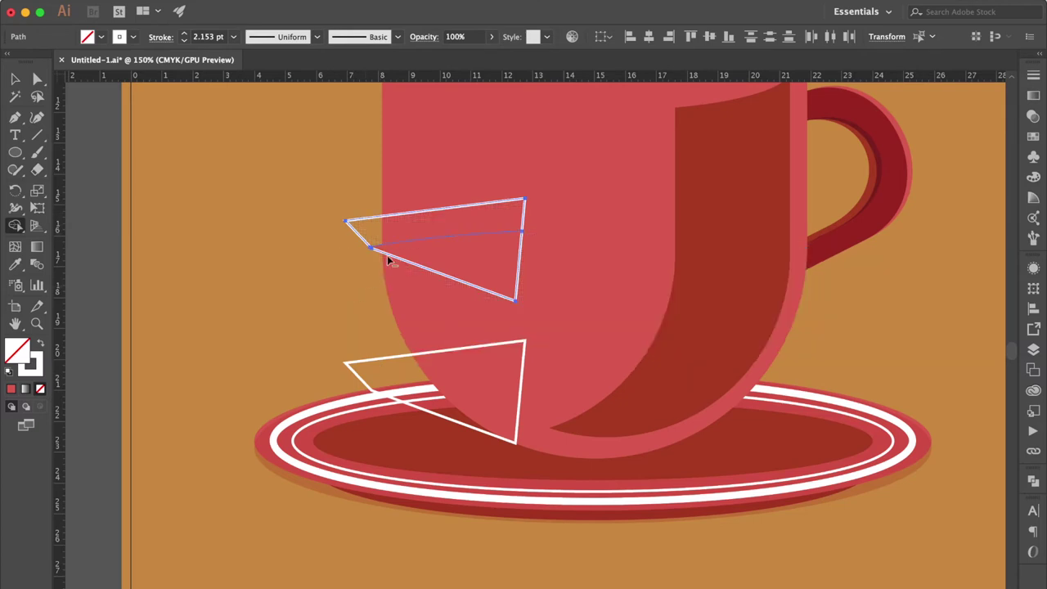
{"action": "left_click", "coordinate": [439, 223], "text": "alt"}
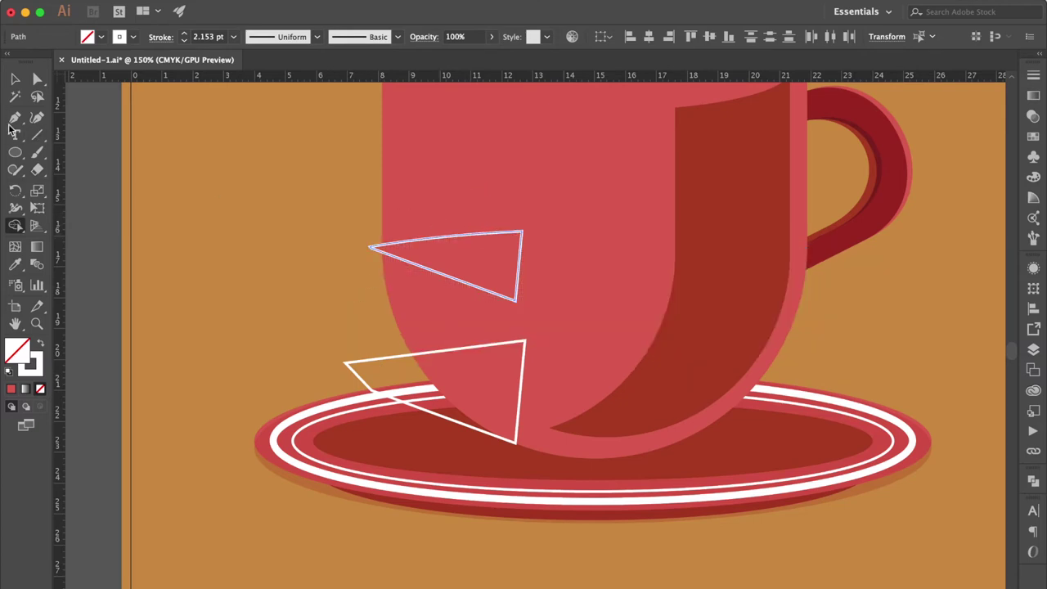
Fill the wedge with the cup's dark red shadow colour and place it on the saucer.
{"action": "left_click", "coordinate": [14, 264]}
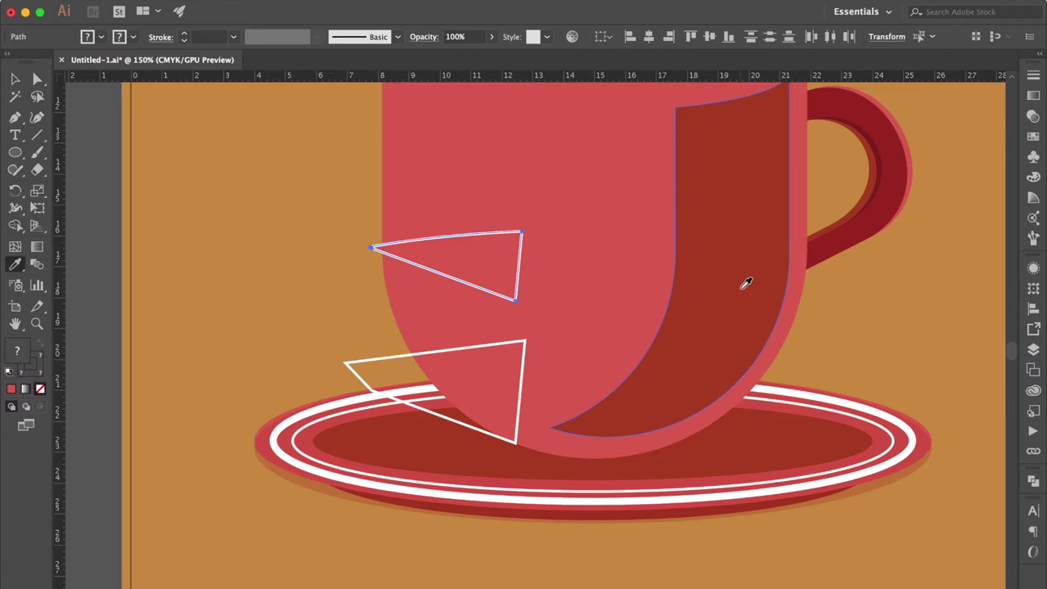
{"action": "left_click", "coordinate": [743, 281]}
{"action": "left_click", "coordinate": [15, 79]}
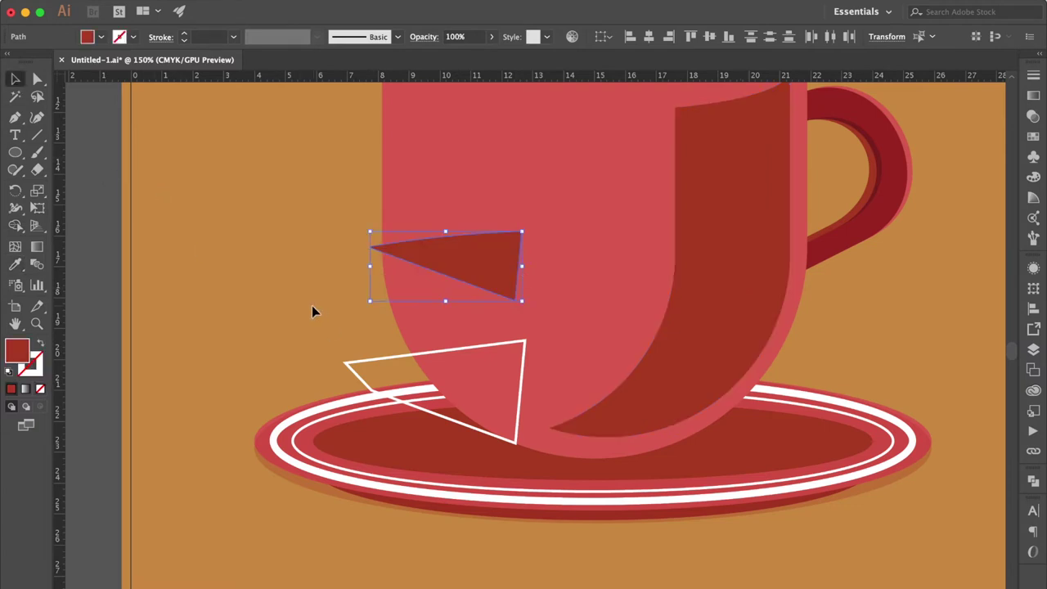
{"action": "left_click", "coordinate": [317, 309]}
{"action": "left_click_drag", "start_coordinate": [515, 301], "coordinate": [516, 443]}
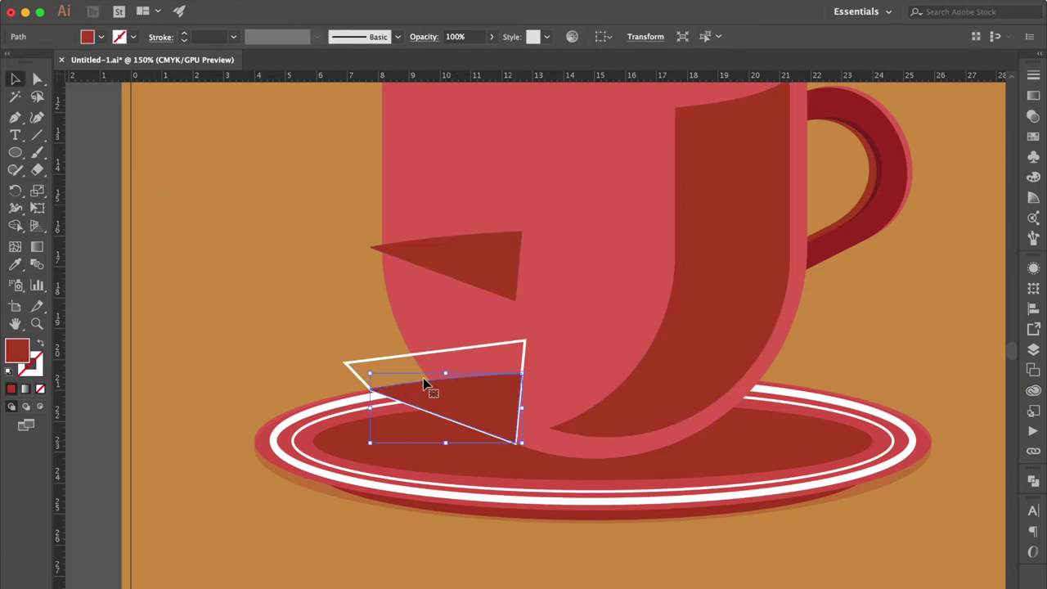
{"action": "left_click", "coordinate": [376, 365]}
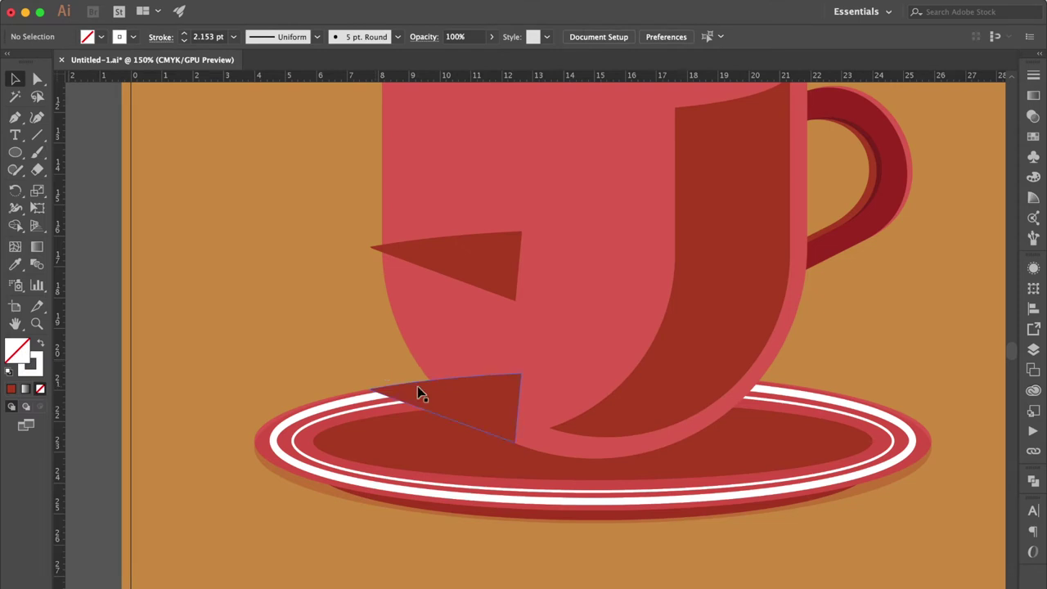
Set the saucer wedge to Multiply blend mode and delete the leftover wedge on the cup.
{"action": "left_click", "coordinate": [418, 390]}
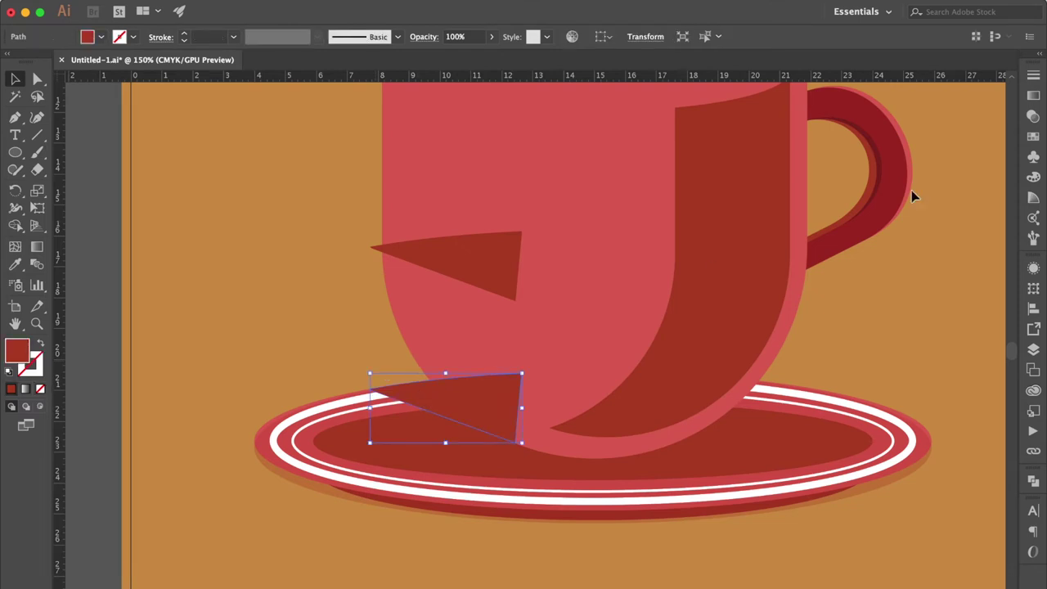
{"action": "left_click", "coordinate": [1034, 97]}
{"action": "left_click", "coordinate": [1034, 122]}
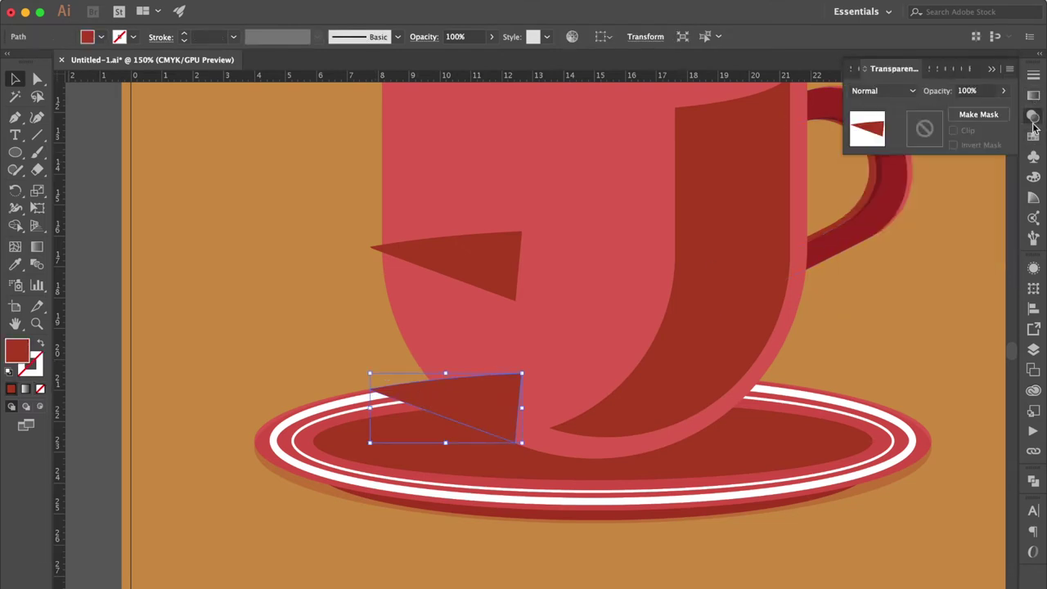
{"action": "left_click", "coordinate": [902, 90]}
{"action": "left_click", "coordinate": [879, 142]}
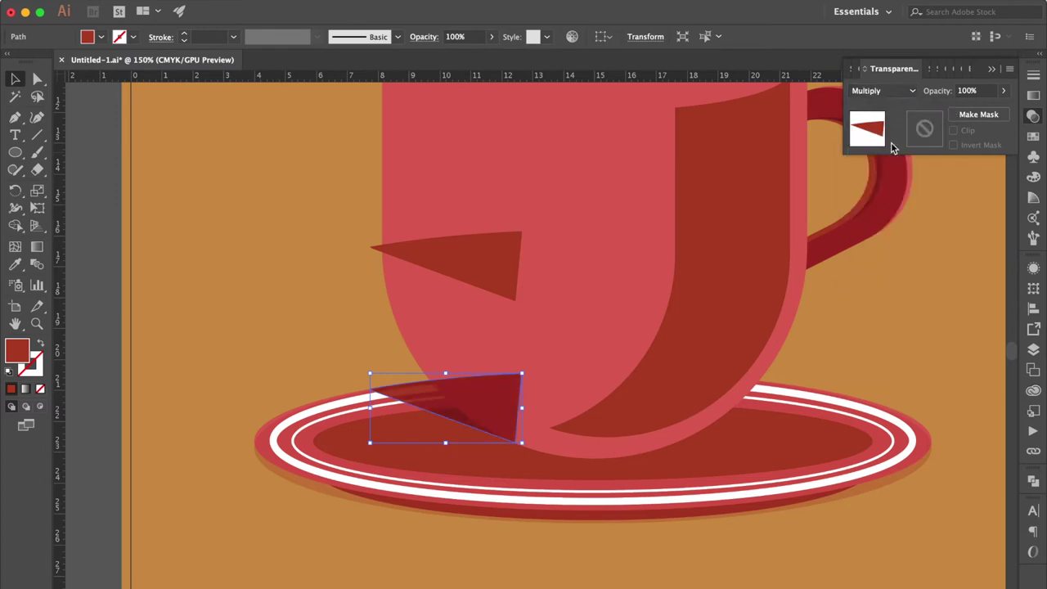
{"action": "left_click", "coordinate": [458, 255]}
{"action": "key", "text": "Delete"}
{"action": "key", "text": "ctrl+0"}
{"action": "key", "text": "ctrl+1"}
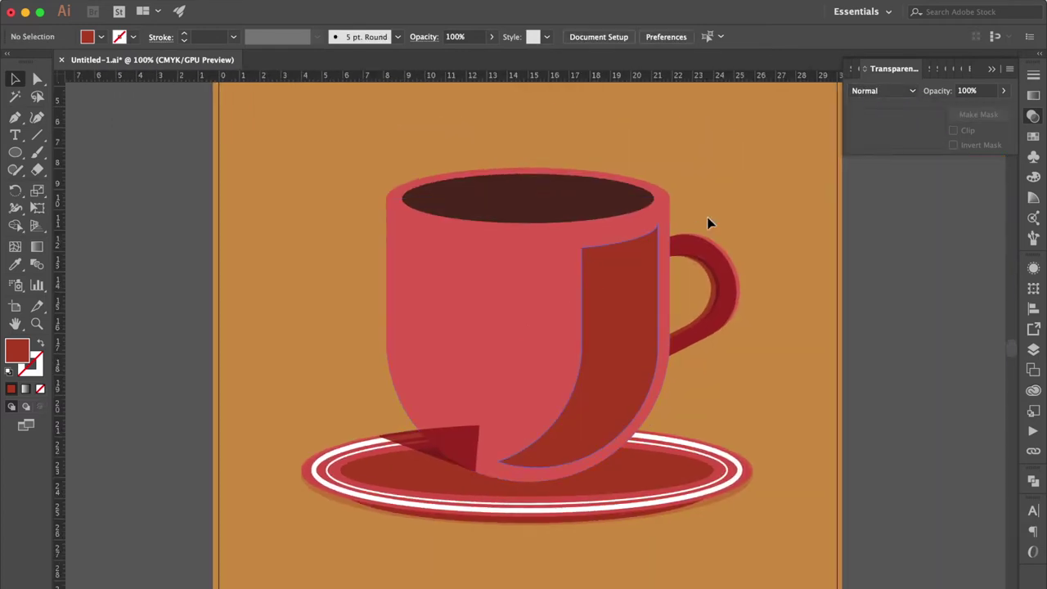
{"action": "left_click", "coordinate": [418, 364]}
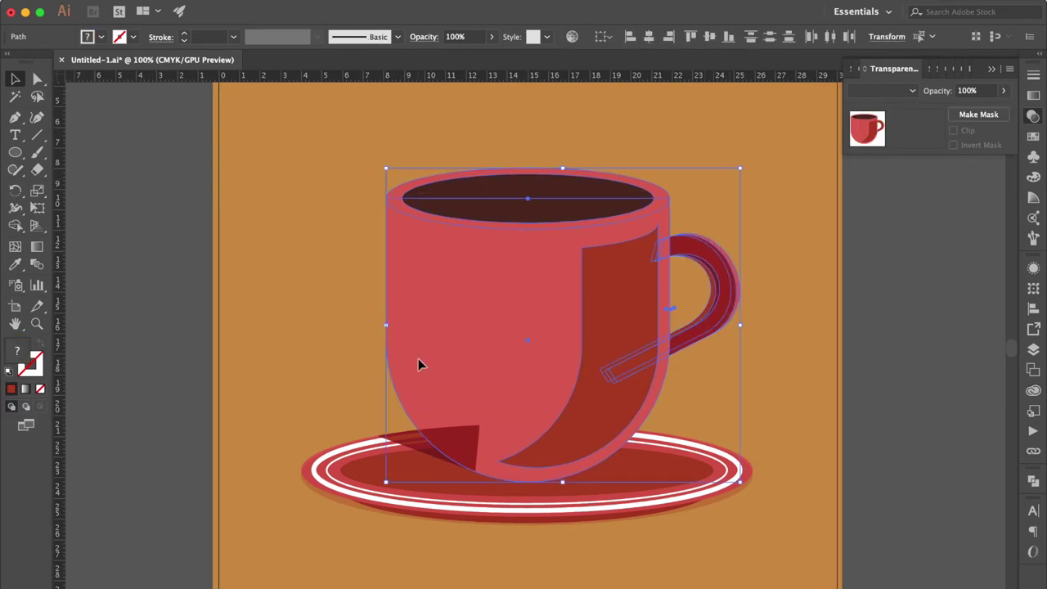
Draw a dark red ellipse over the cup's base and bring the cup in front of it.
{"action": "left_click", "coordinate": [747, 194]}
{"action": "left_click", "coordinate": [15, 152]}
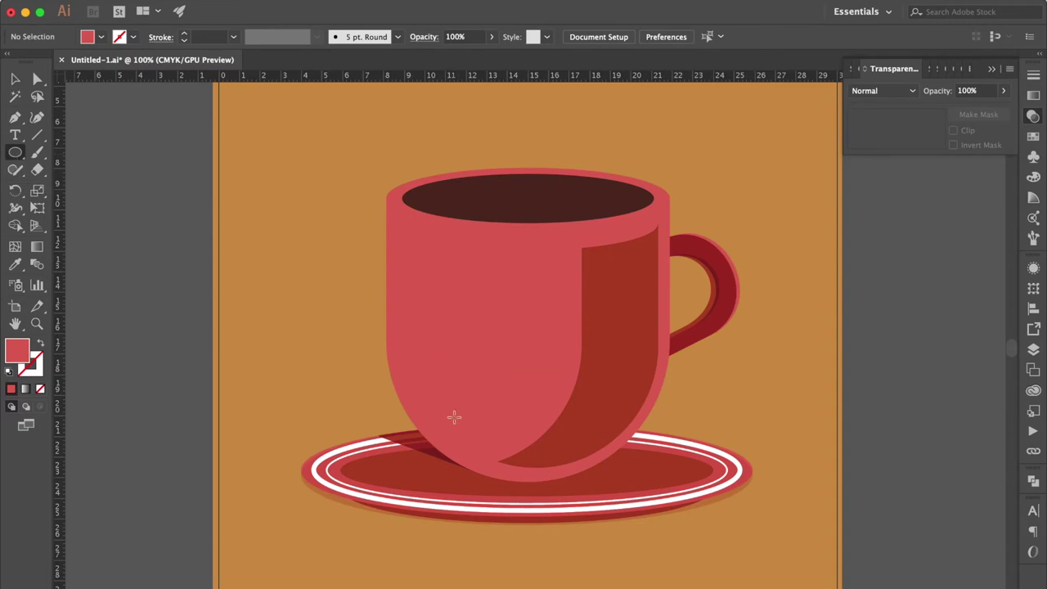
{"action": "left_click_drag", "start_coordinate": [434, 409], "coordinate": [642, 481]}
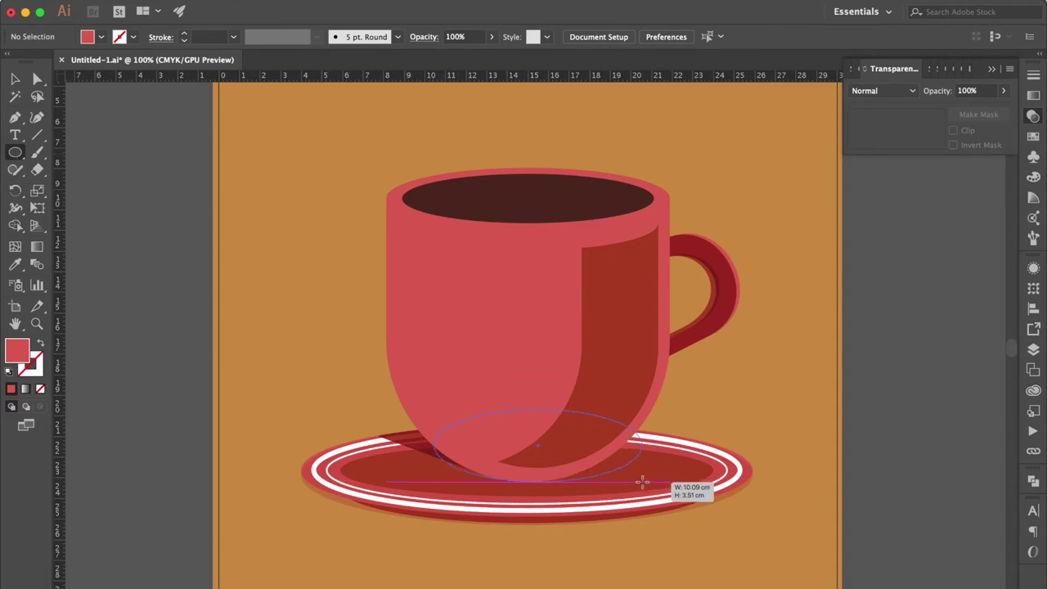
{"action": "left_click", "coordinate": [14, 264]}
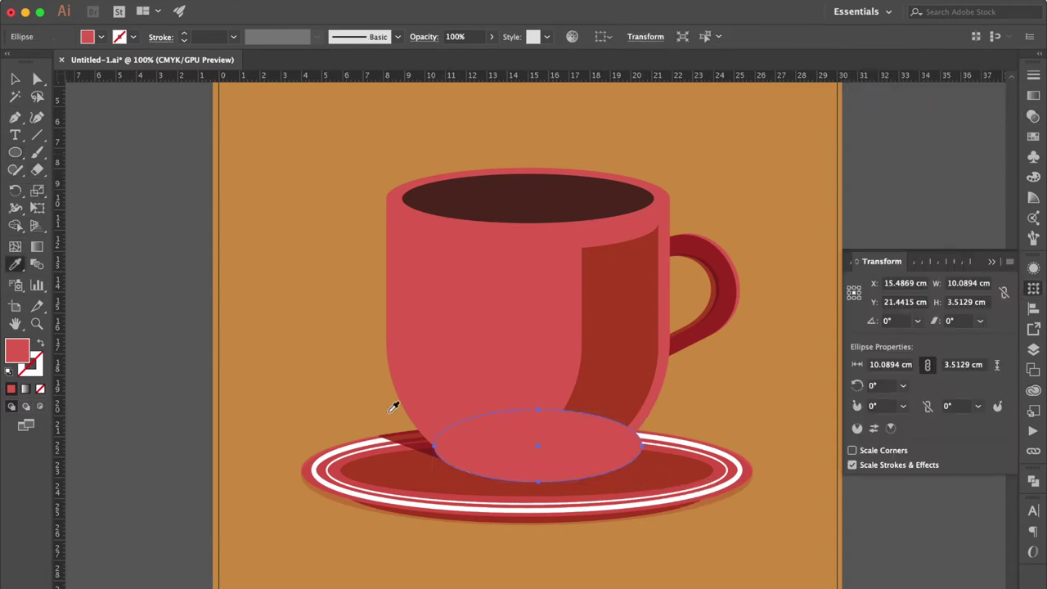
{"action": "left_click", "coordinate": [415, 432]}
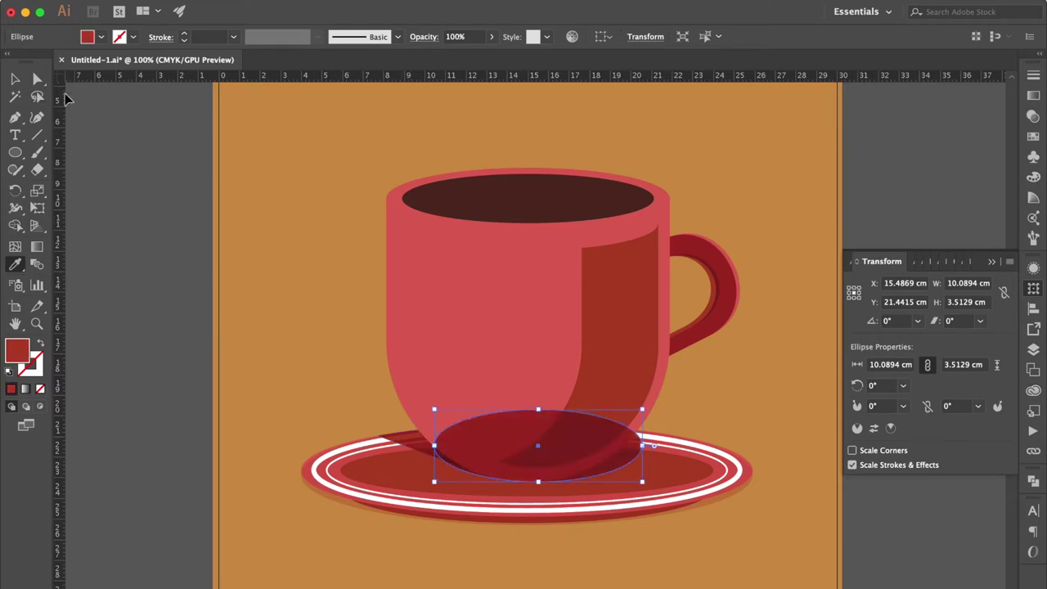
{"action": "left_click", "coordinate": [23, 79]}
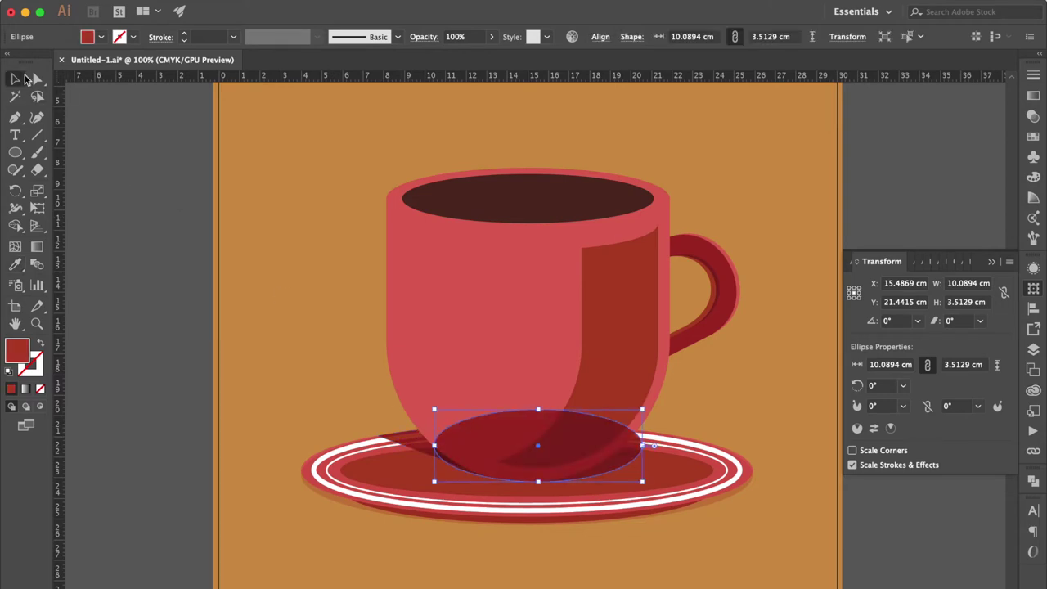
{"action": "left_click", "coordinate": [716, 290]}
{"action": "key", "text": "ctrl+shift+bracketright"}
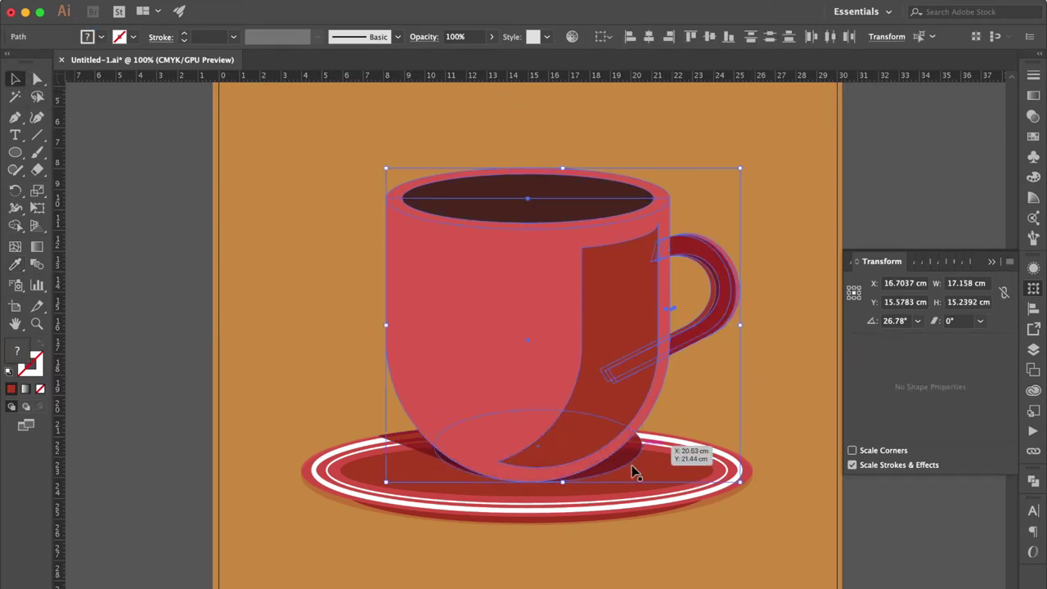
Adjust the dark ellipse's width and height around the cup's base.
{"action": "left_click", "coordinate": [623, 460]}
{"action": "left_click_drag", "start_coordinate": [535, 409], "coordinate": [537, 402]}
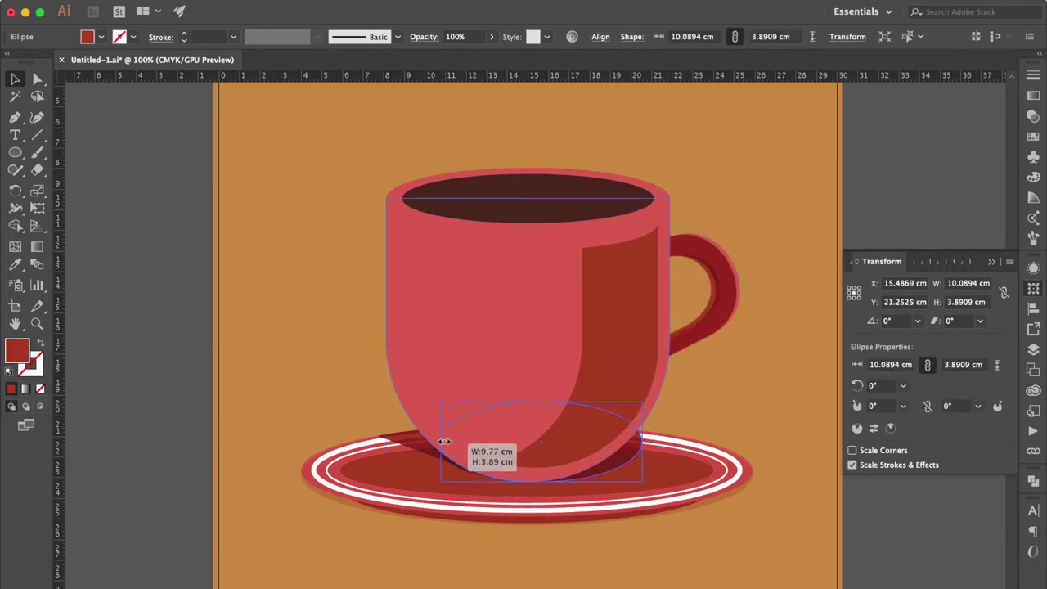
{"action": "left_click_drag", "start_coordinate": [441, 442], "coordinate": [450, 442]}
{"action": "key", "text": "ctrl+equal"}
{"action": "key", "text": "ctrl+equal"}
{"action": "key", "text": "ctrl+equal"}
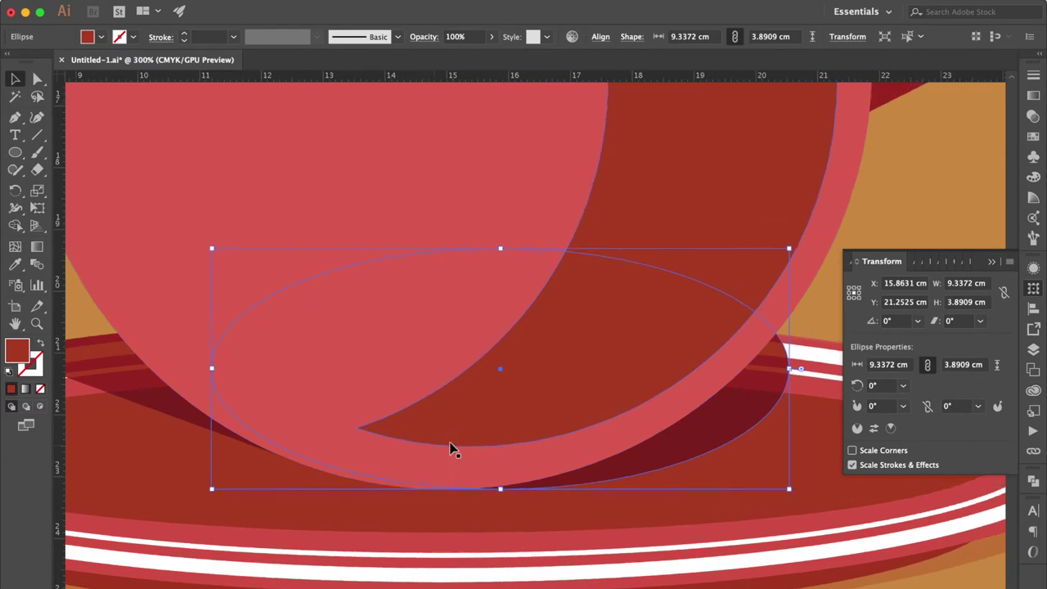
{"action": "scroll", "coordinate": [454, 450], "scroll_direction": "right", "scroll_amount": 2}
{"action": "scroll", "coordinate": [454, 450], "scroll_direction": "up", "scroll_amount": 1}
{"action": "left_click_drag", "start_coordinate": [182, 390], "coordinate": [154, 391]}
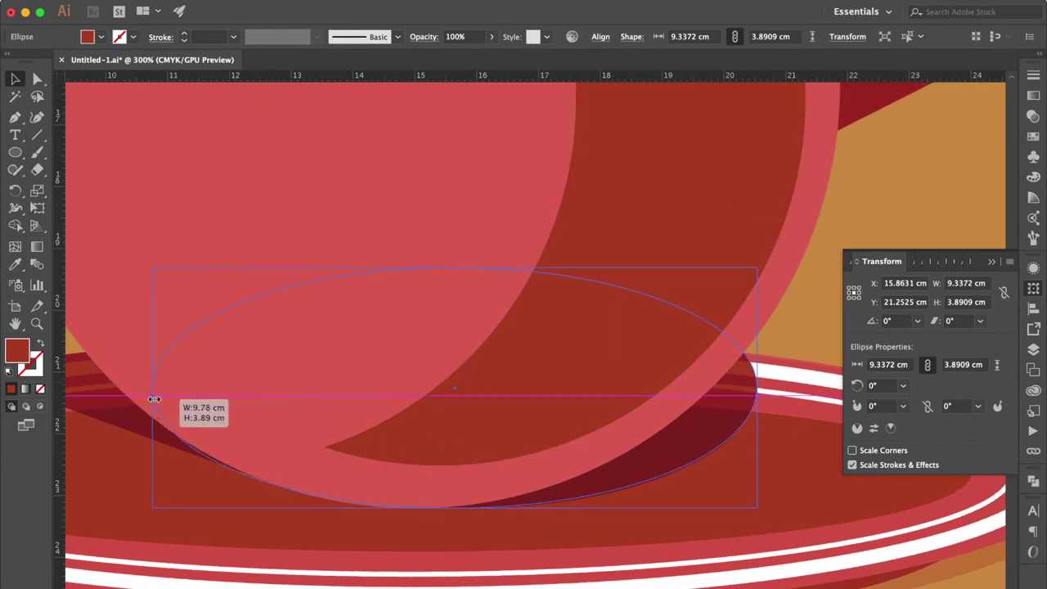
{"action": "left_click_drag", "start_coordinate": [454, 504], "coordinate": [457, 516]}
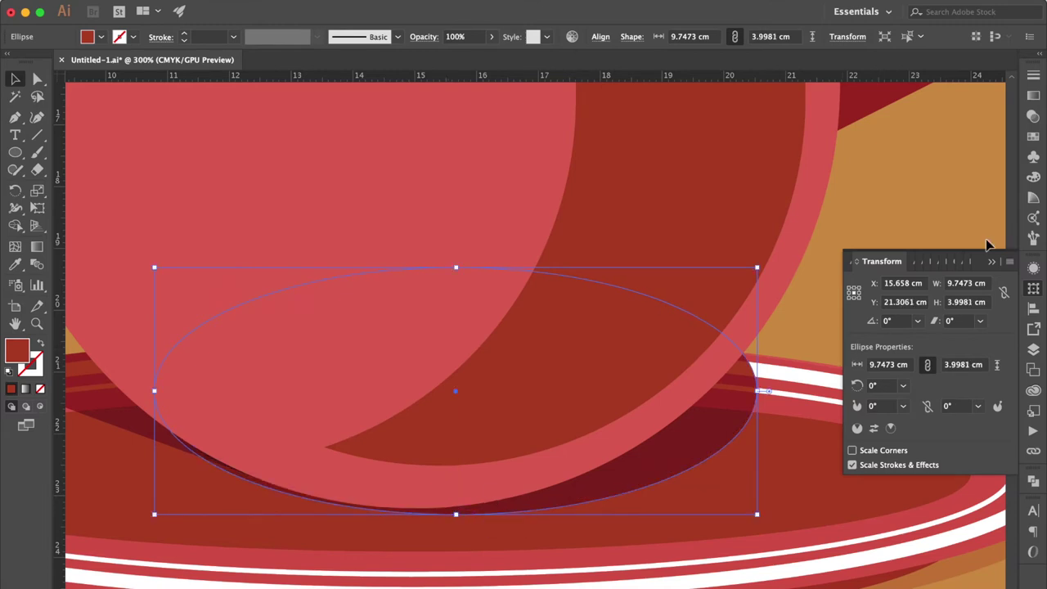
{"action": "left_click", "coordinate": [993, 263]}
Enlarge the shadow ellipse to about 10.34 × 5.49 cm and nudge it slightly left.
{"action": "key", "text": "ctrl+minus"}
{"action": "key", "text": "ctrl+minus"}
{"action": "left_click_drag", "start_coordinate": [491, 303], "coordinate": [492, 276]}
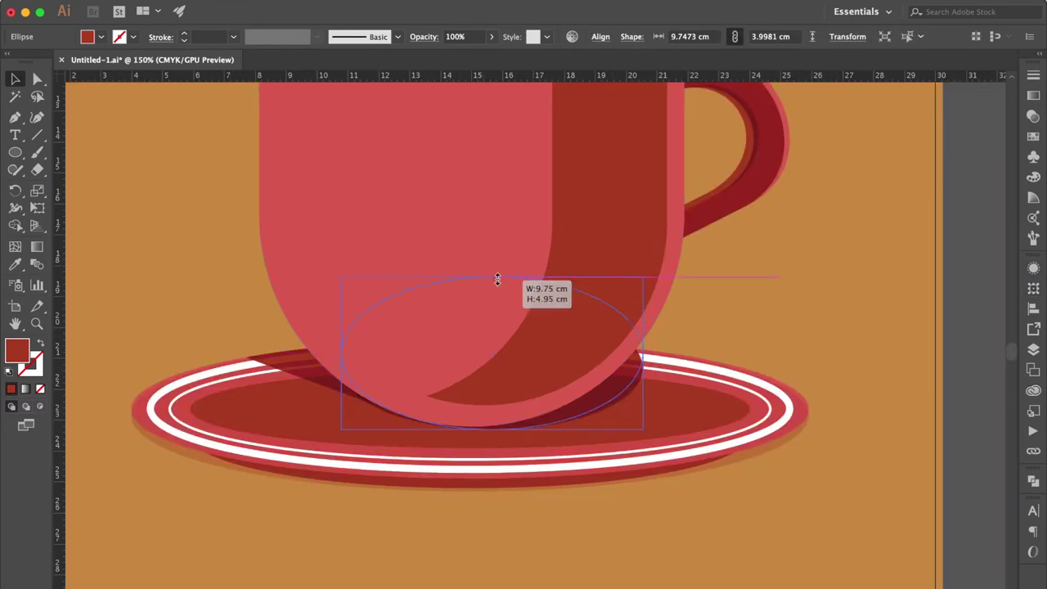
{"action": "left_click_drag", "start_coordinate": [342, 276], "coordinate": [323, 261]}
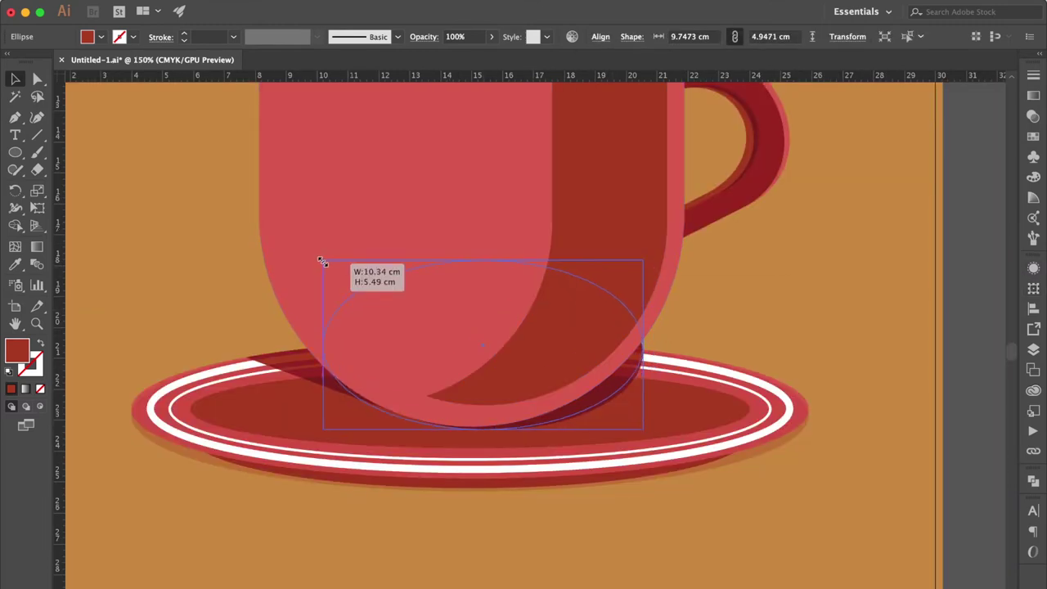
{"action": "left_click_drag", "start_coordinate": [643, 260], "coordinate": [654, 243]}
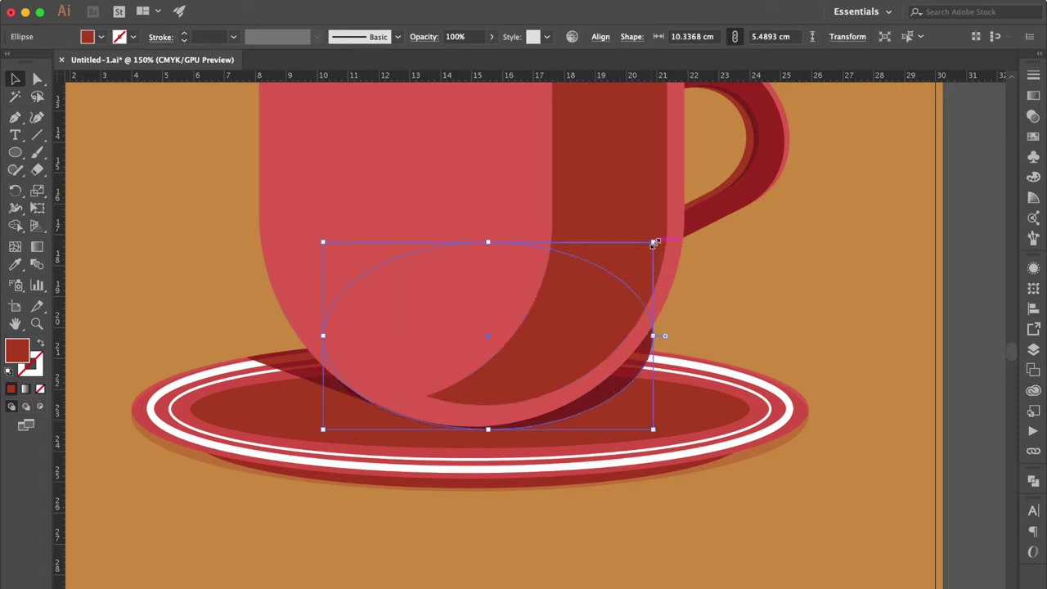
{"action": "key", "text": "Left"}
{"action": "key", "text": "Left"}
{"action": "key", "text": "Left"}
{"action": "left_click", "coordinate": [728, 350]}
{"action": "key", "text": "super+equal"}
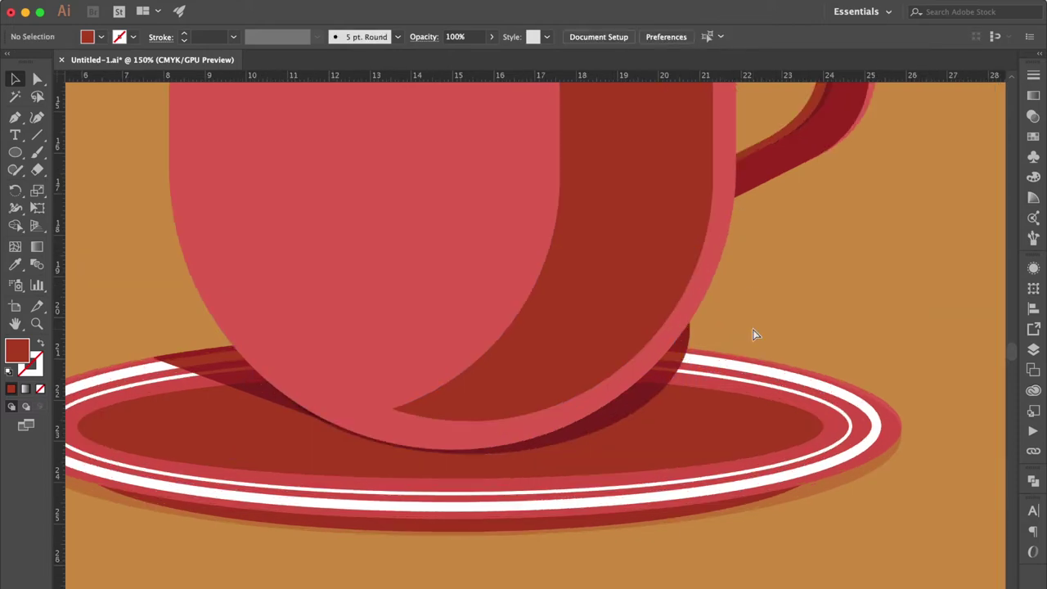
Offset the saucer ellipse and cup-bottom shapes and cut away extra regions with Shape Builder.
{"action": "key", "text": "super+equal"}
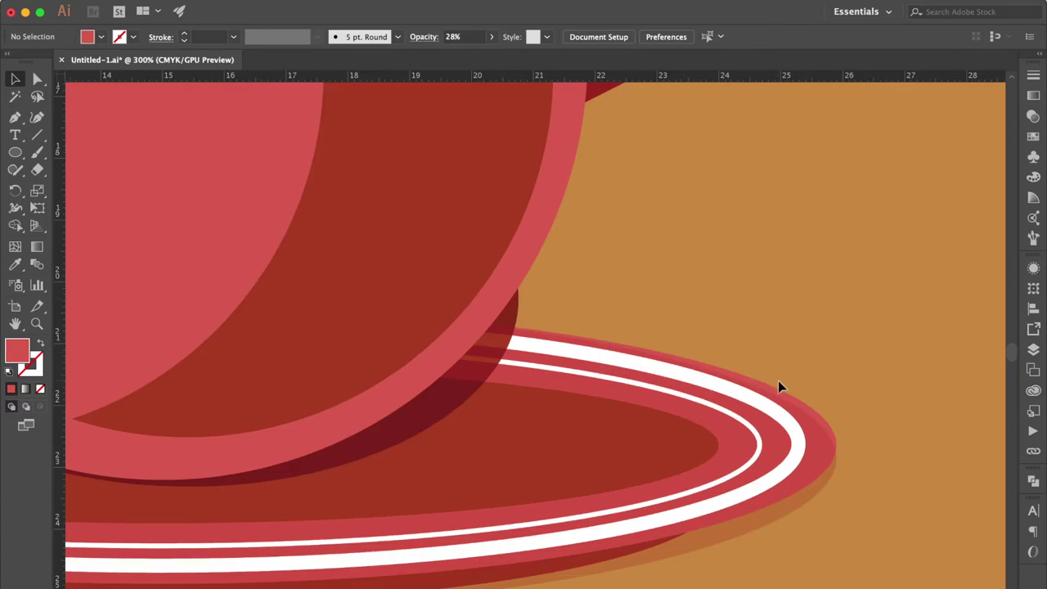
{"action": "left_click", "coordinate": [792, 401]}
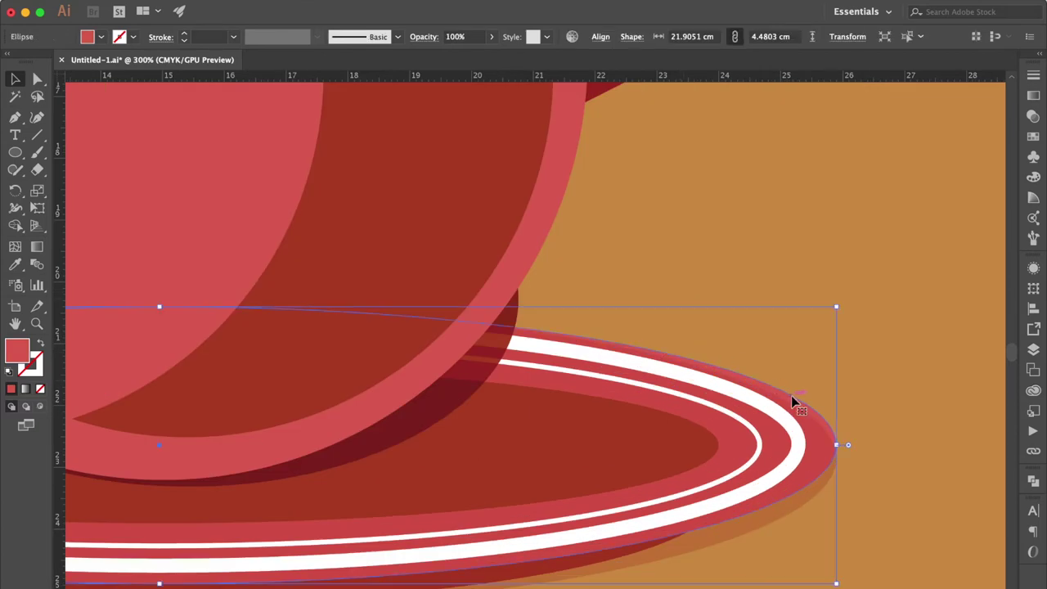
{"action": "left_click", "coordinate": [510, 319], "text": "shift"}
{"action": "scroll", "coordinate": [507, 319], "scroll_direction": "right", "scroll_amount": 3}
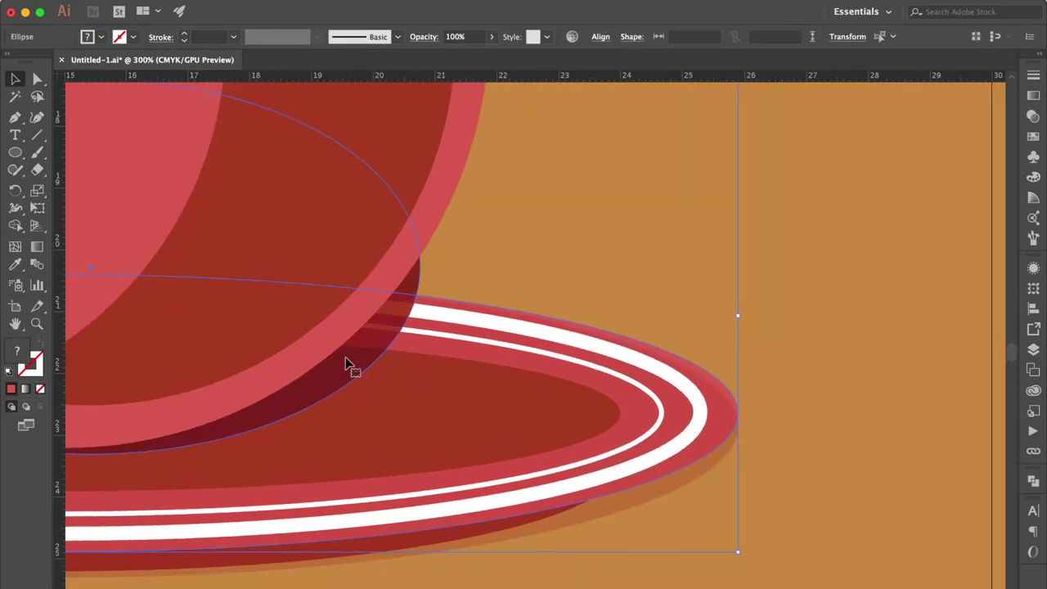
{"action": "left_click_drag", "start_coordinate": [401, 360], "coordinate": [541, 348]}
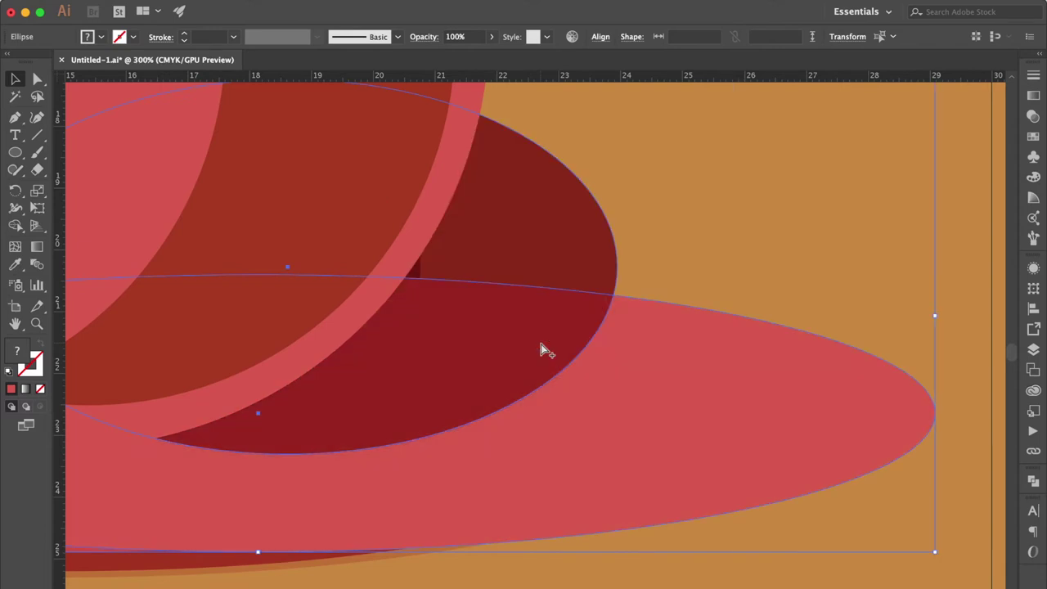
{"action": "left_click", "coordinate": [16, 226]}
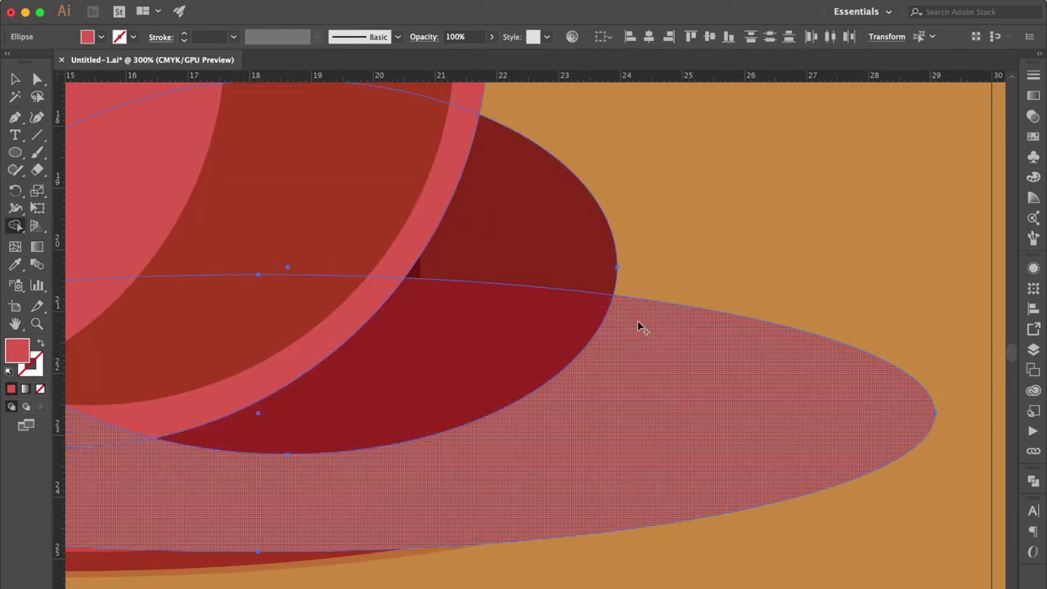
{"action": "left_click", "coordinate": [646, 346], "text": "alt"}
{"action": "left_click", "coordinate": [506, 224], "text": "alt"}
{"action": "left_click", "coordinate": [15, 79]}
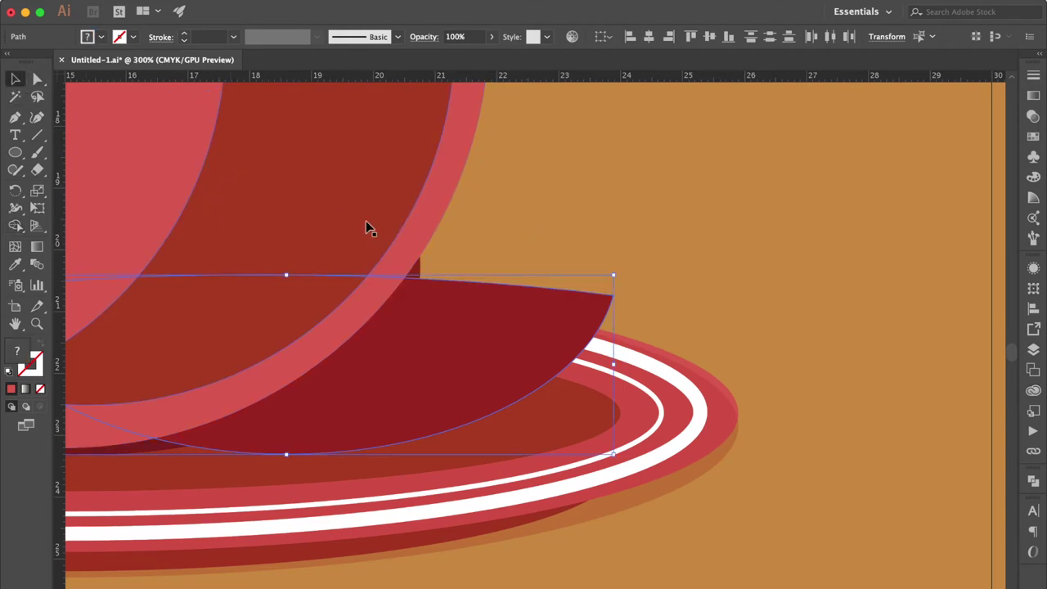
Move the dark shadow piece aside and delete the leftover pink wedge.
{"action": "scroll", "coordinate": [374, 231], "scroll_direction": "left", "scroll_amount": 5}
{"action": "scroll", "coordinate": [385, 235], "scroll_direction": "up", "scroll_amount": 2}
{"action": "left_click", "coordinate": [747, 279]}
{"action": "left_click_drag", "start_coordinate": [674, 358], "coordinate": [588, 448]}
{"action": "left_click", "coordinate": [643, 365]}
{"action": "key", "text": "Delete"}
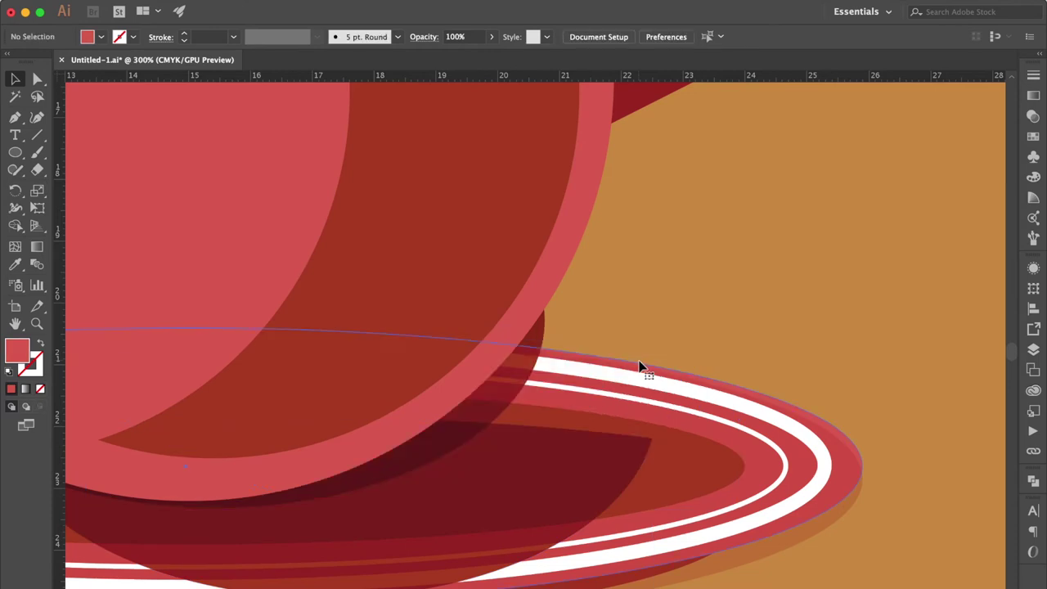
Position the dark shadow under the cup's right side and send it behind the cup.
{"action": "left_click_drag", "start_coordinate": [652, 439], "coordinate": [542, 352]}
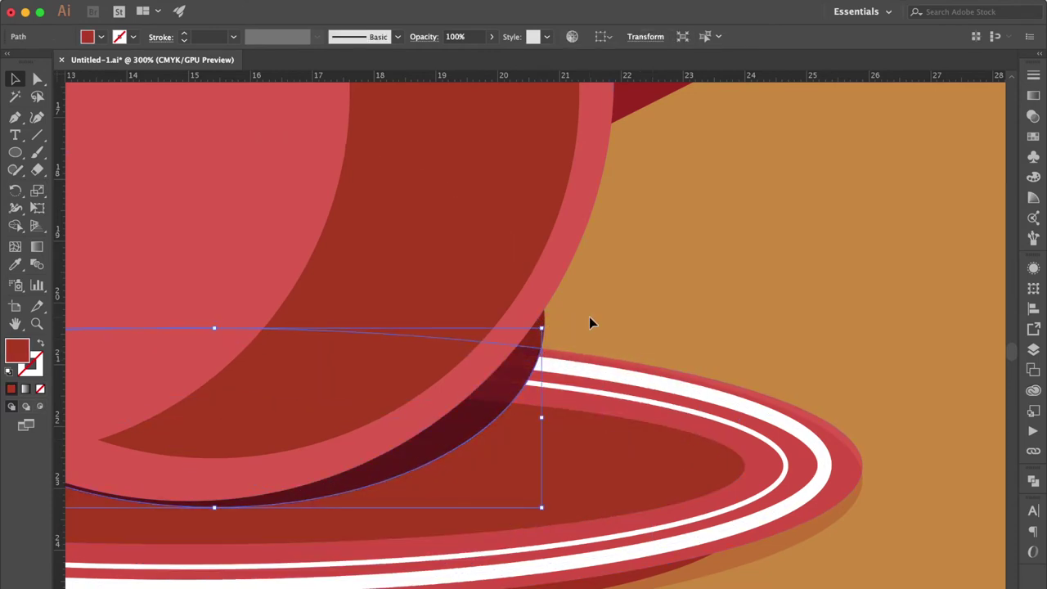
{"action": "left_click", "coordinate": [589, 323]}
{"action": "left_click", "coordinate": [542, 327]}
{"action": "key", "text": "ctrl+["}
{"action": "left_click", "coordinate": [539, 335]}
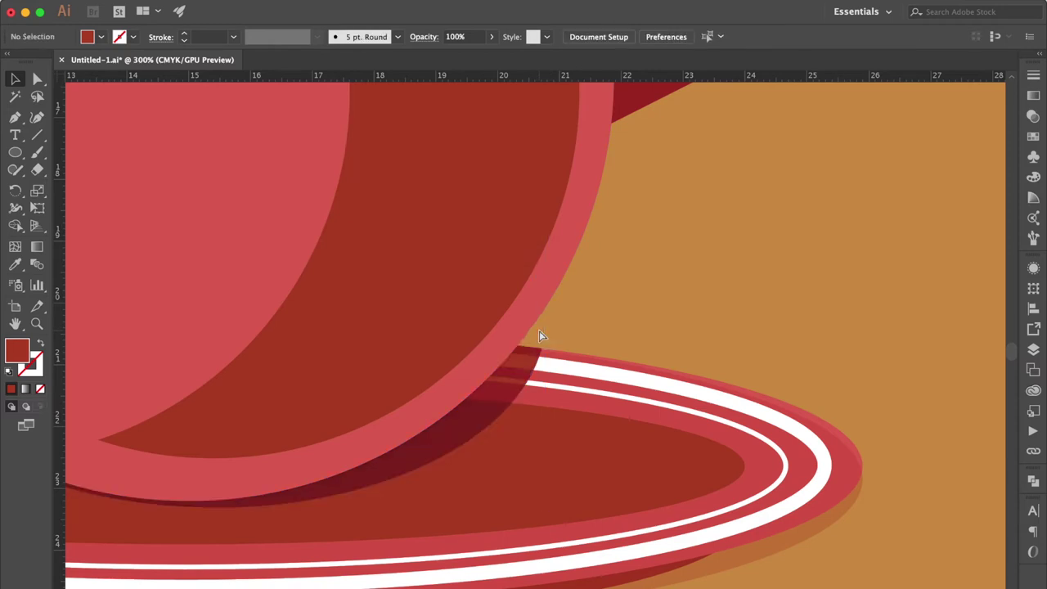
{"action": "key", "text": "ctrl+0"}
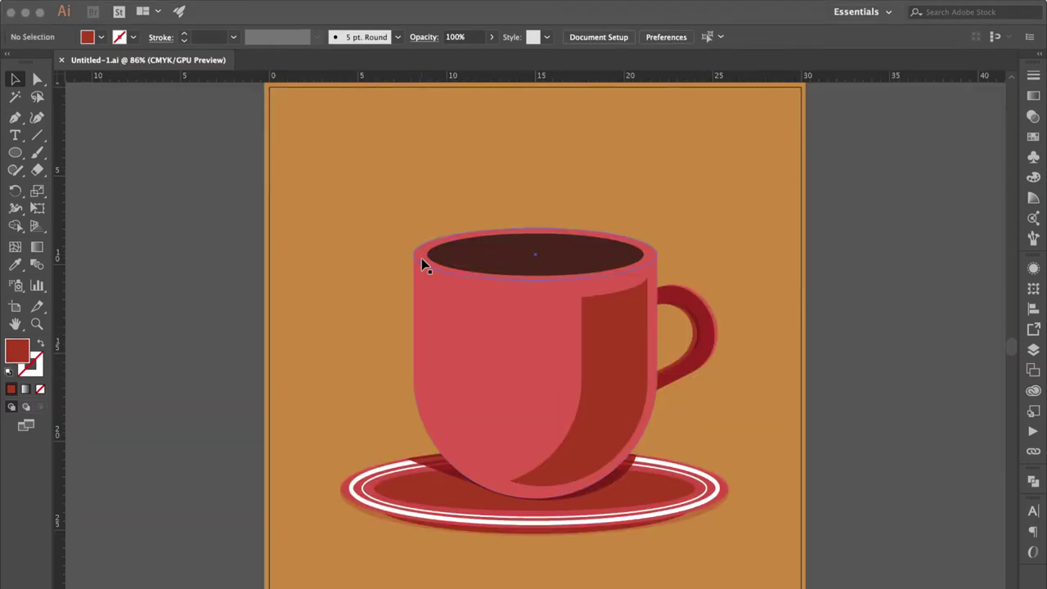
{"action": "left_click_drag", "start_coordinate": [421, 259], "coordinate": [421, 177]}
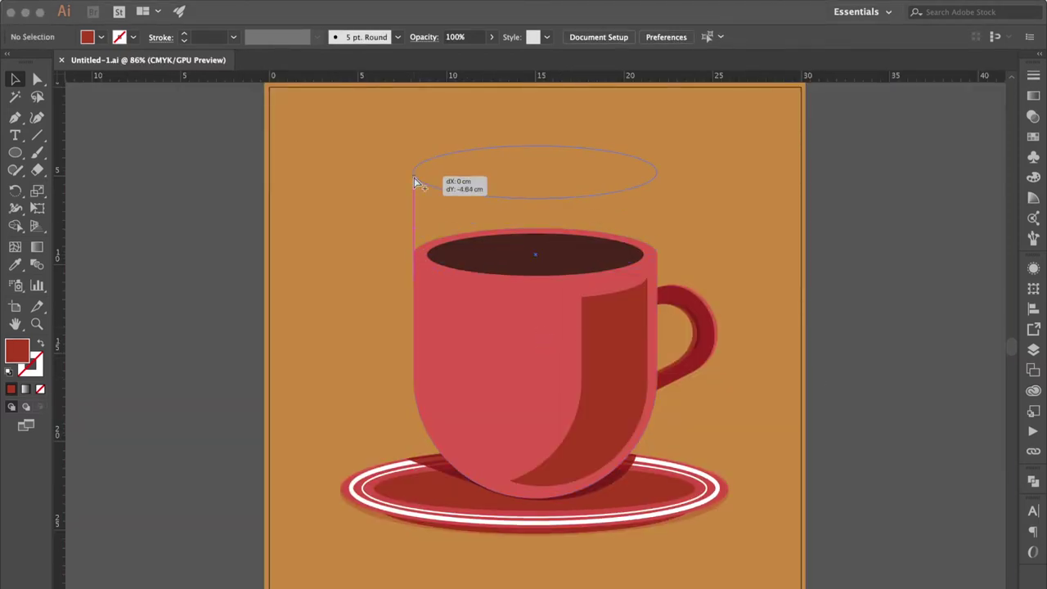
Turn the copied rim ellipse into a red outline and remove its top, leaving the bottom arc.
{"action": "left_click", "coordinate": [41, 345]}
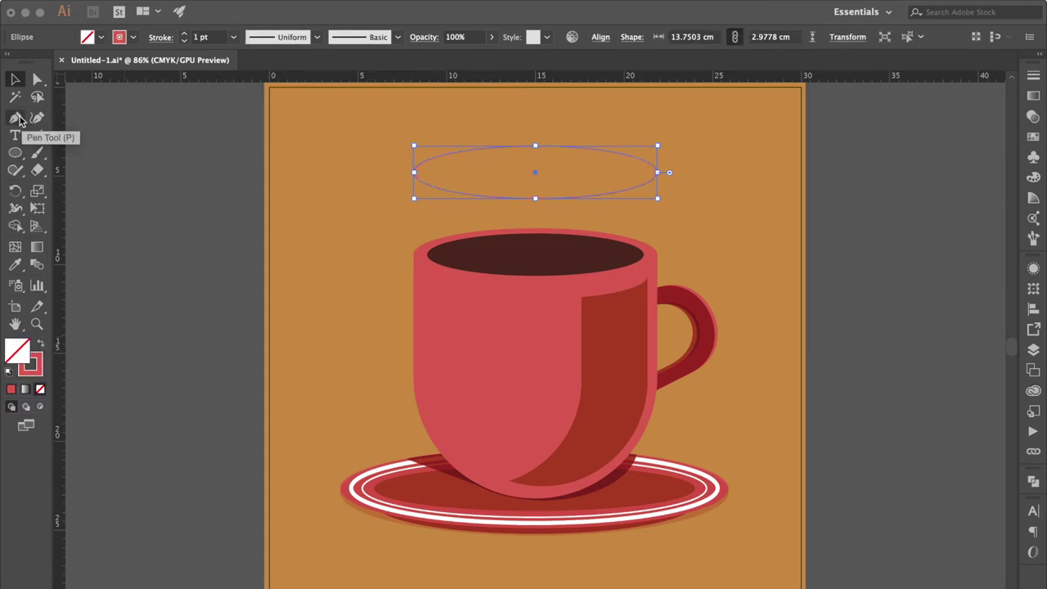
{"action": "left_click", "coordinate": [15, 117]}
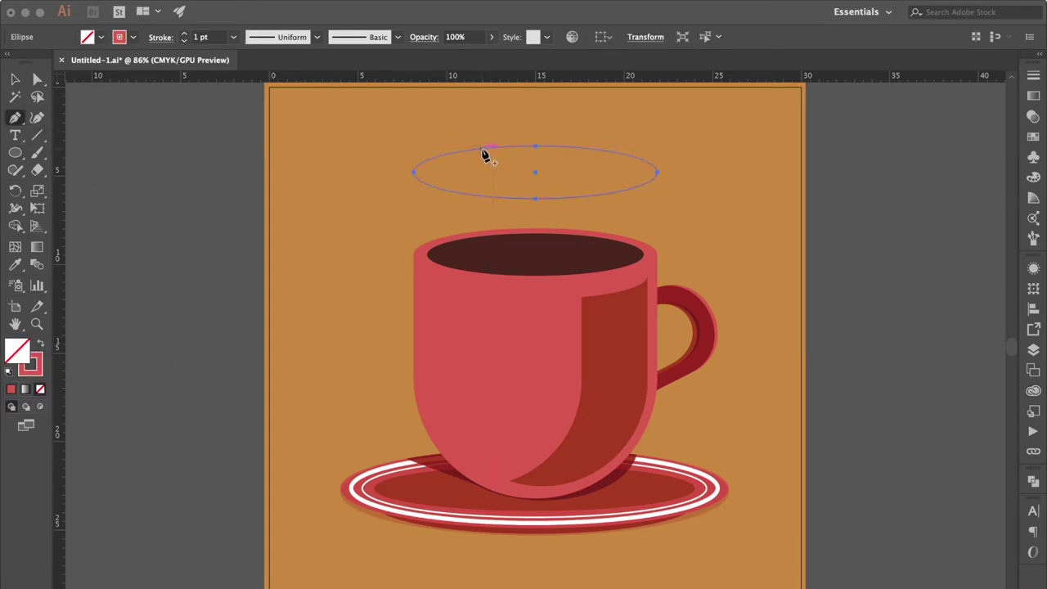
{"action": "left_click", "coordinate": [483, 150]}
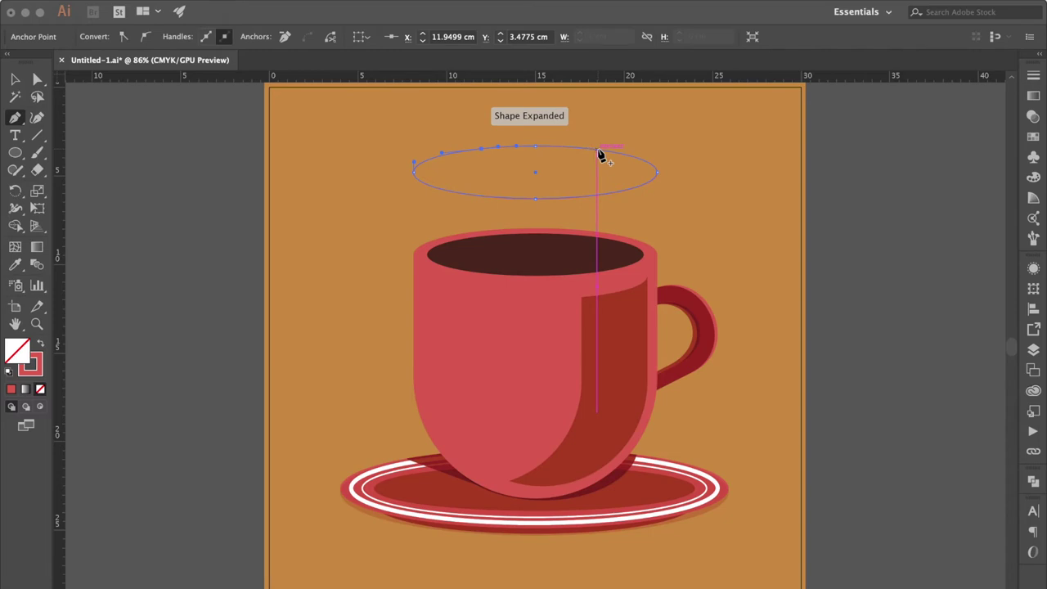
{"action": "left_click", "coordinate": [536, 147]}
{"action": "left_click", "coordinate": [536, 149]}
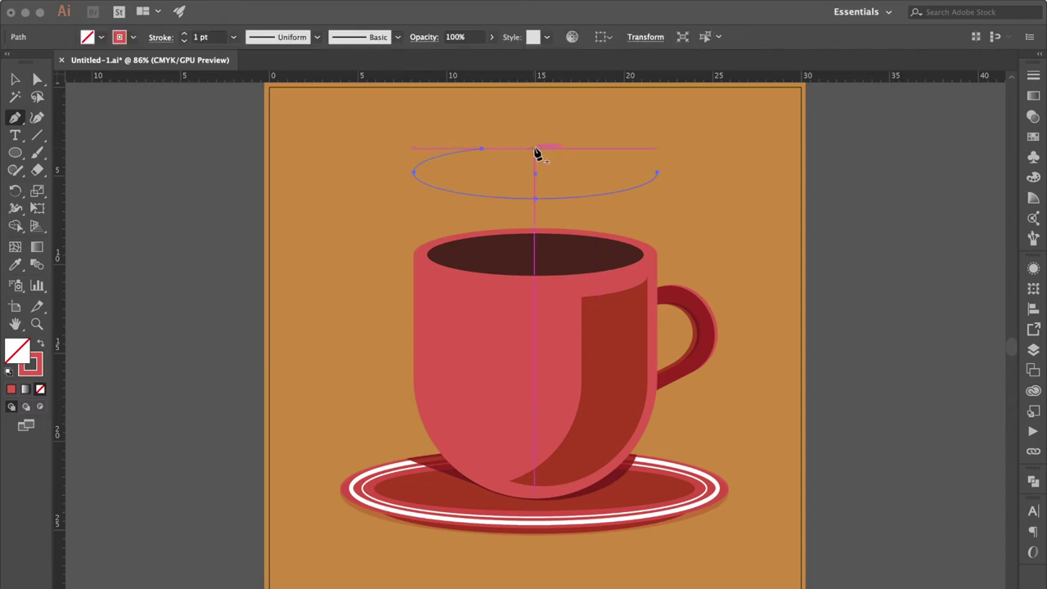
{"action": "left_click", "coordinate": [481, 150]}
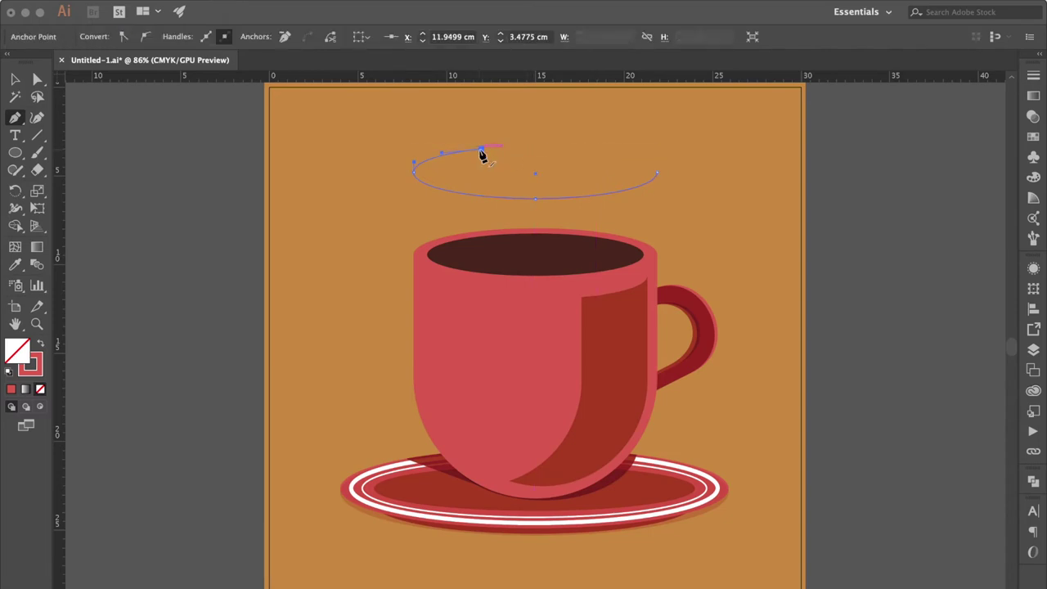
{"action": "left_click", "coordinate": [14, 80]}
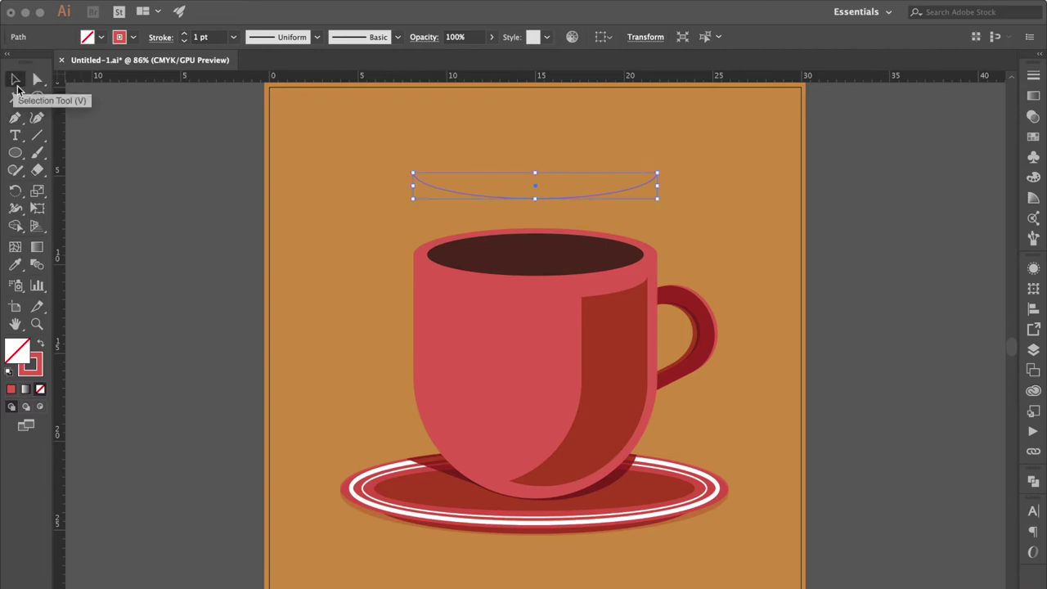
Give the arc the saucer's white 6.336 pt stripe style and move it onto the mug body.
{"action": "left_click", "coordinate": [17, 267]}
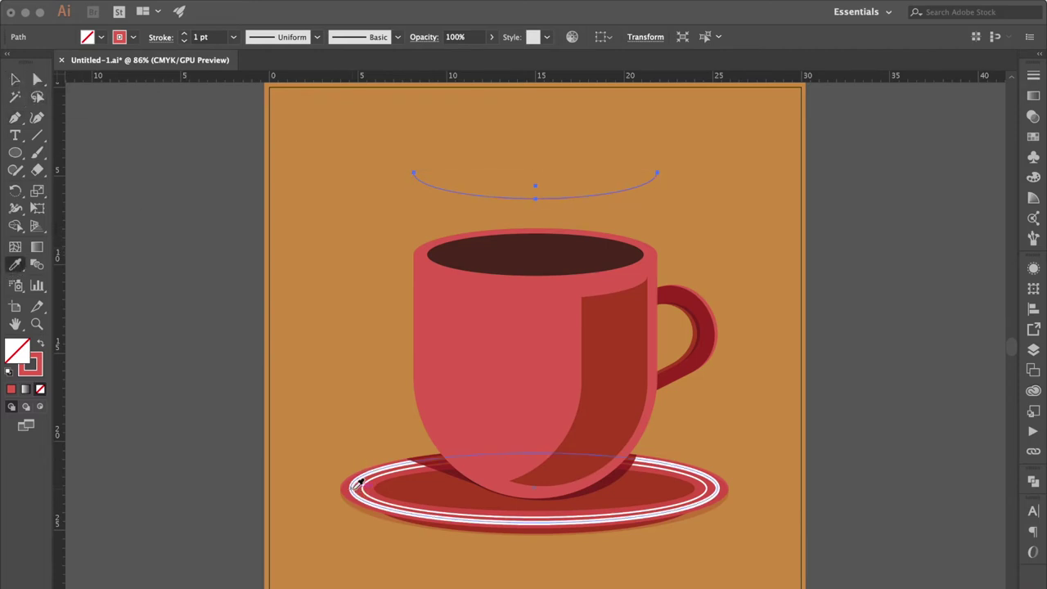
{"action": "left_click", "coordinate": [358, 481]}
{"action": "left_click", "coordinate": [14, 80]}
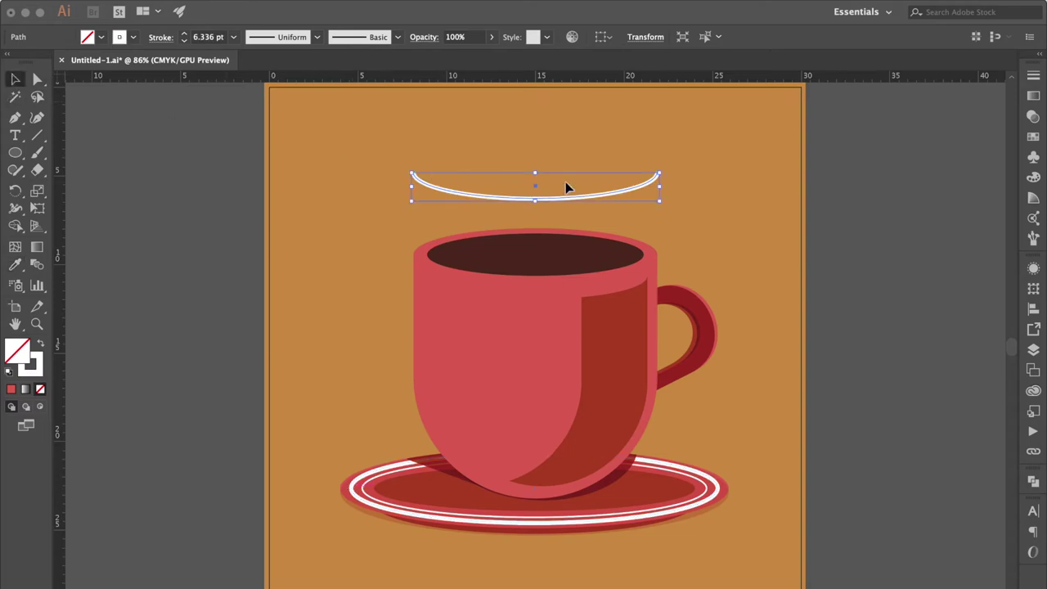
{"action": "left_click_drag", "start_coordinate": [563, 204], "coordinate": [554, 332]}
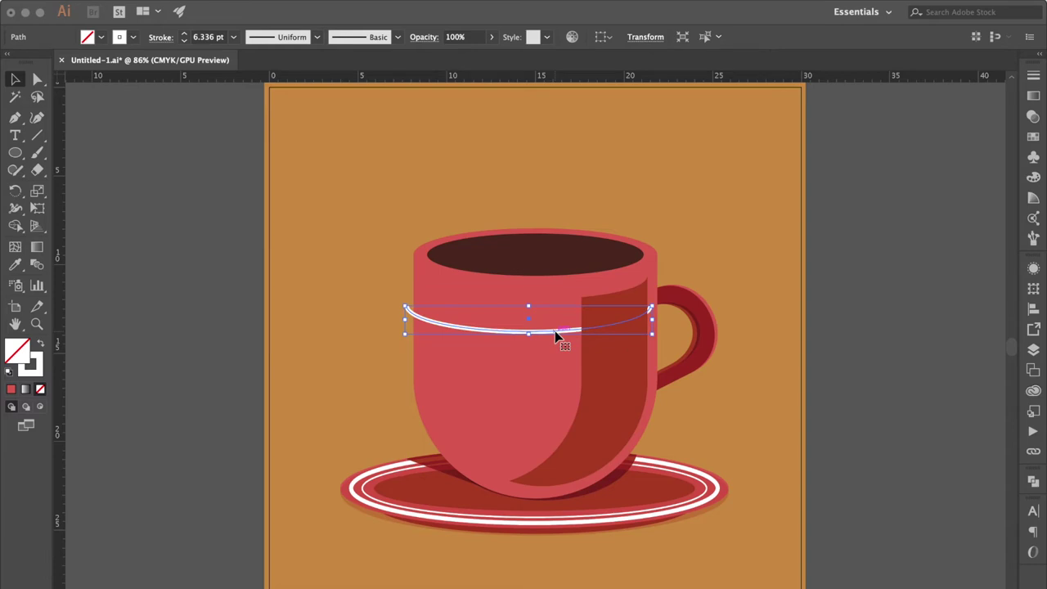
Widen the white arc slightly and thicken its stroke to 14 pt.
{"action": "left_click_drag", "start_coordinate": [654, 324], "coordinate": [667, 330]}
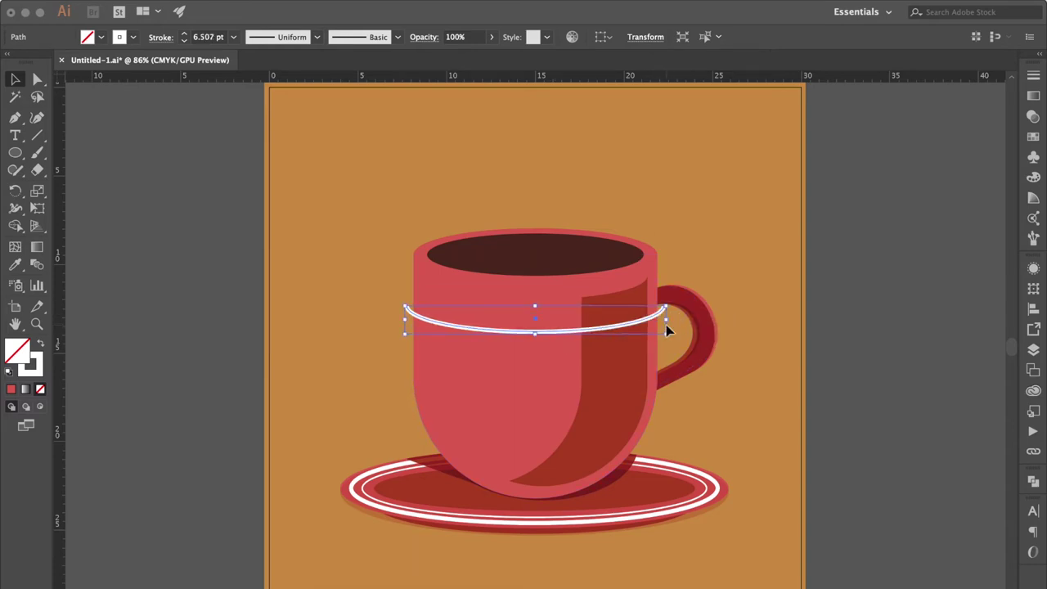
{"action": "left_click", "coordinate": [1034, 75]}
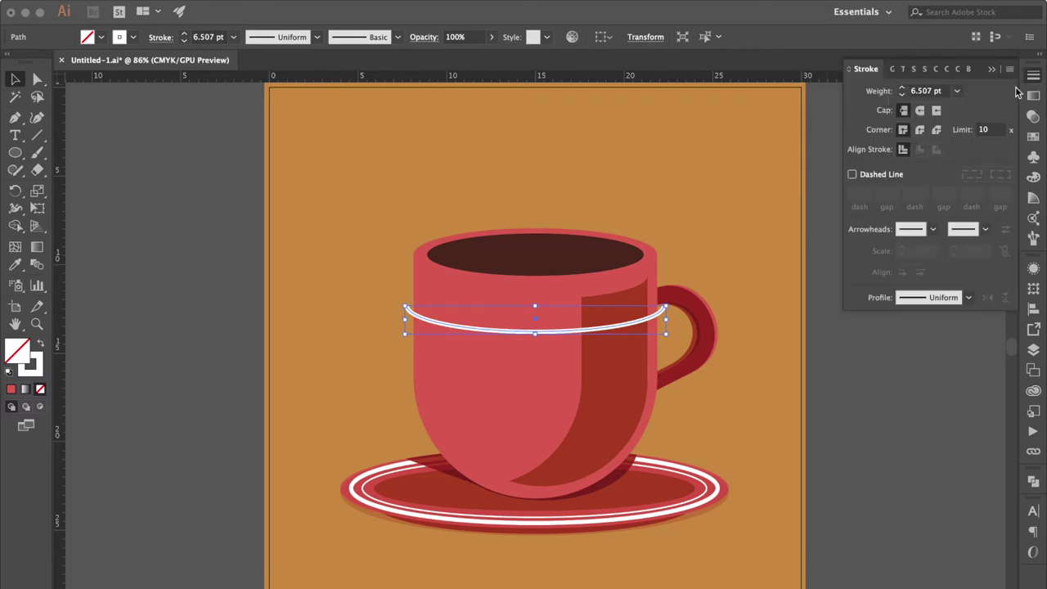
{"action": "left_click", "coordinate": [957, 92]}
{"action": "left_click", "coordinate": [978, 330]}
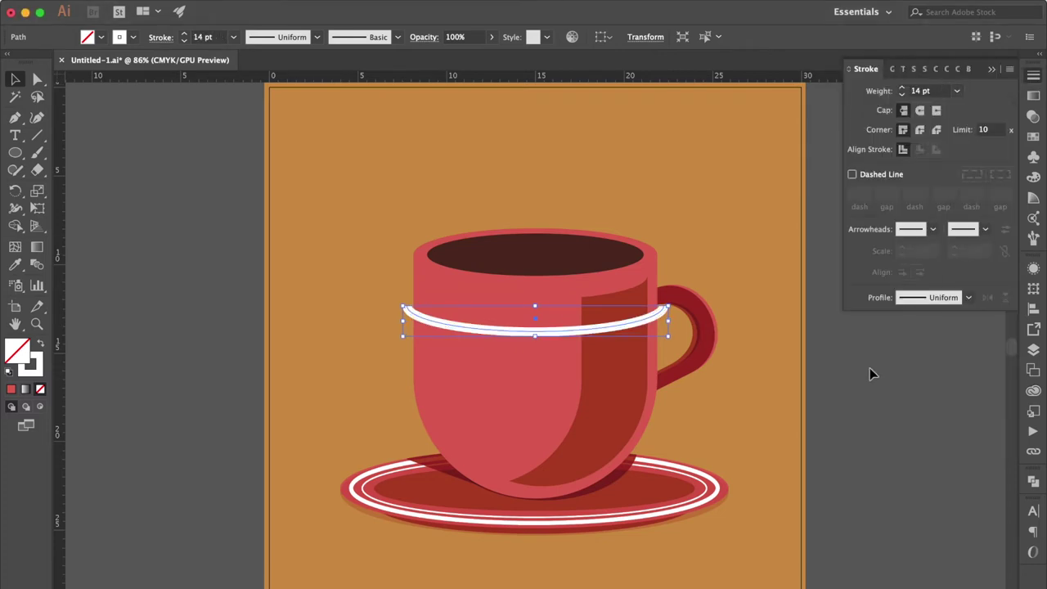
Add a 6 pt copy of the arc just below it and select both arcs.
{"action": "left_click_drag", "start_coordinate": [602, 331], "coordinate": [603, 348]}
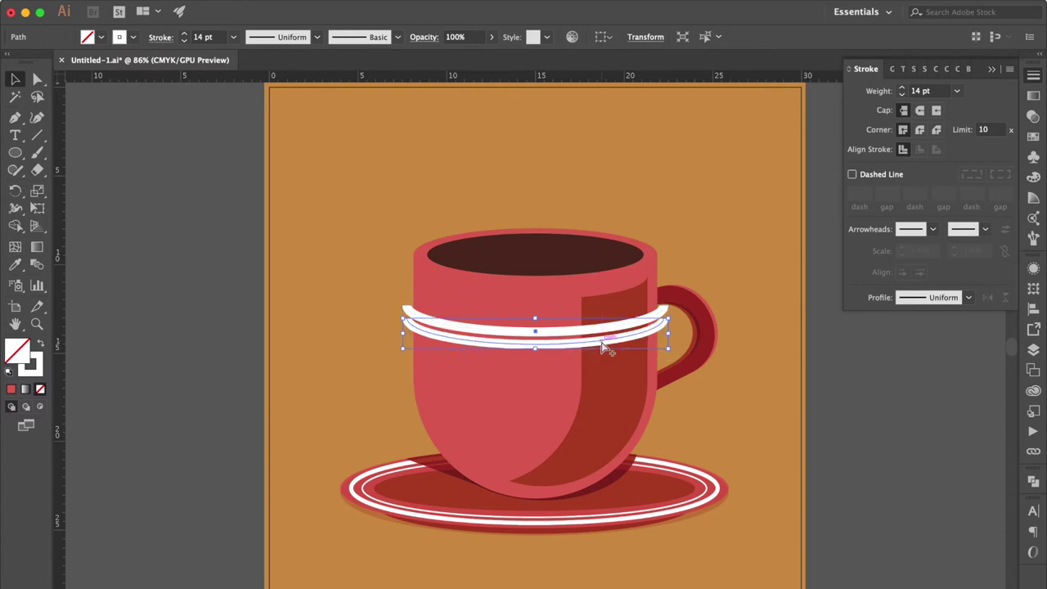
{"action": "left_click", "coordinate": [958, 90]}
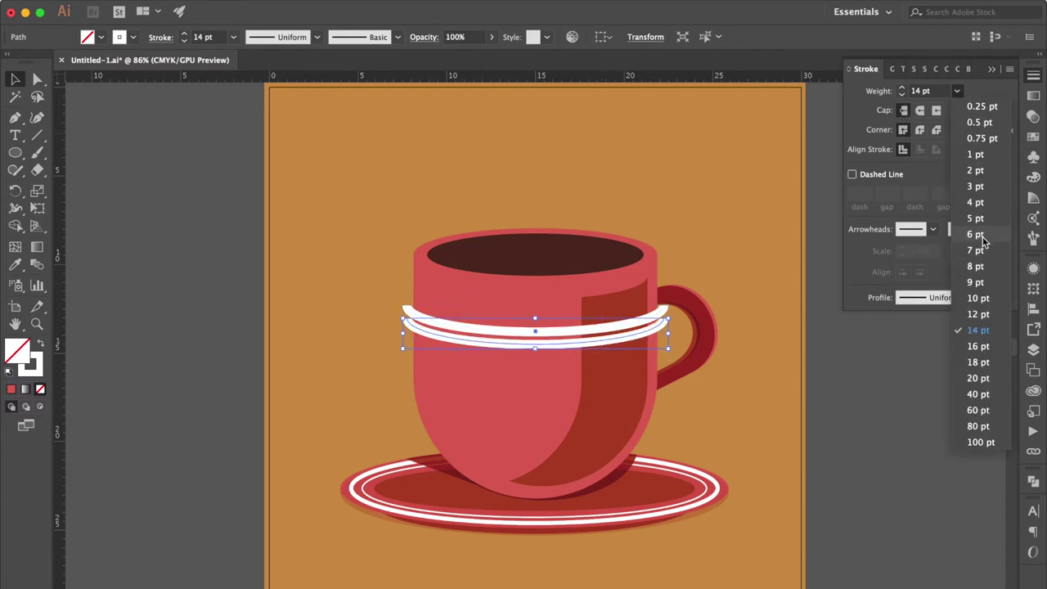
{"action": "left_click", "coordinate": [976, 235]}
{"action": "left_click", "coordinate": [844, 382]}
{"action": "key", "text": "ctrl+equal"}
{"action": "key", "text": "ctrl+equal"}
{"action": "key", "text": "ctrl+equal"}
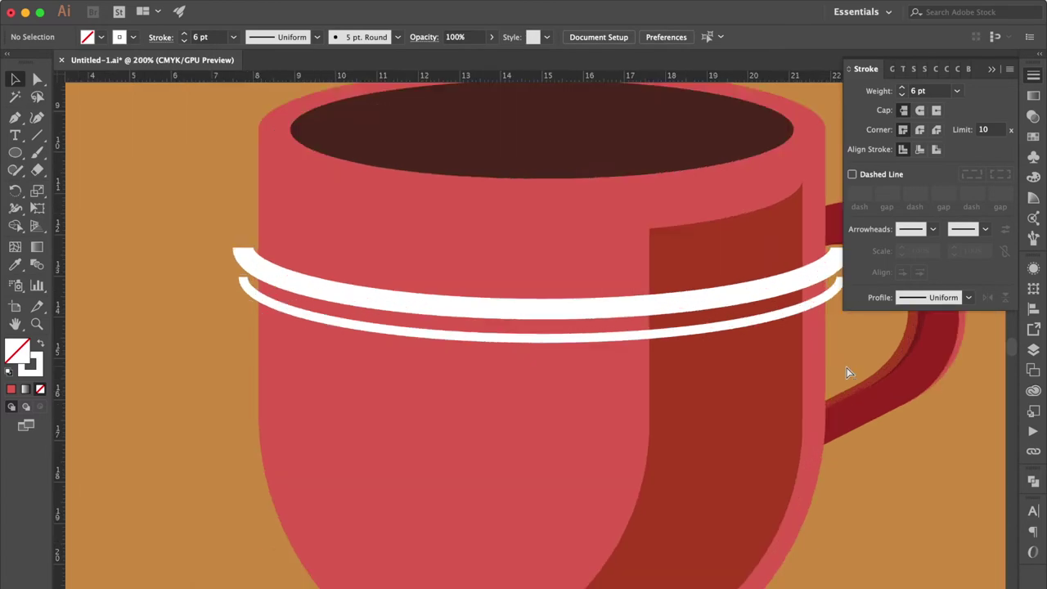
{"action": "left_click", "coordinate": [499, 358]}
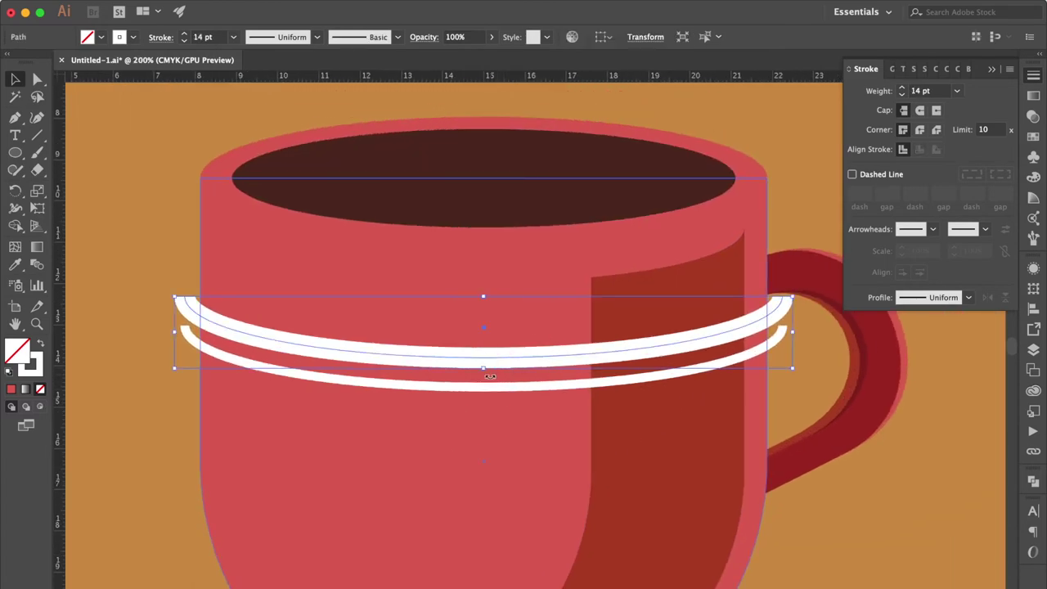
{"action": "left_click", "coordinate": [486, 384], "text": "shift"}
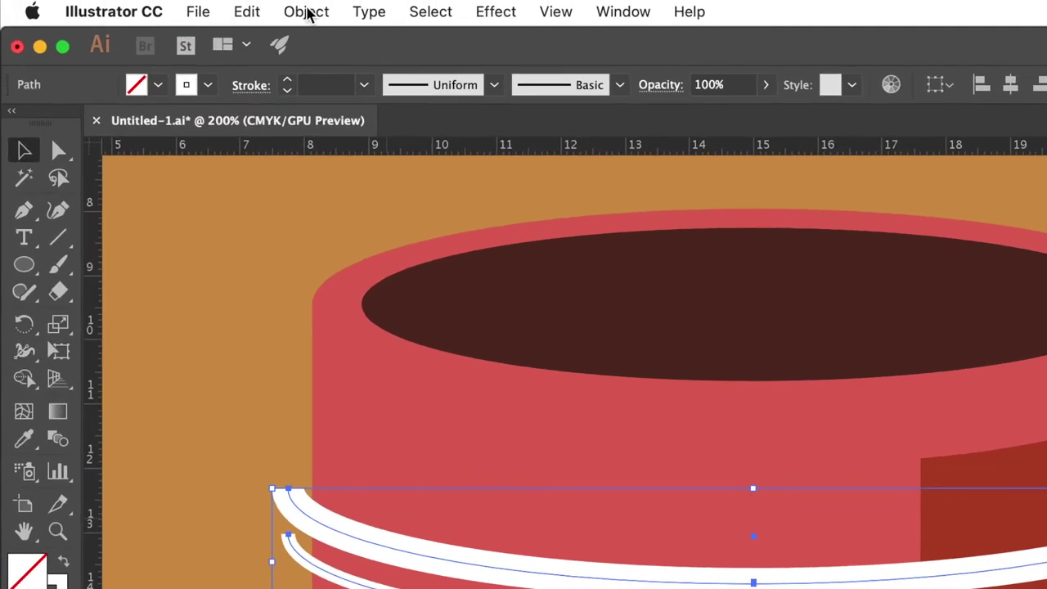
{"action": "left_click", "coordinate": [318, 14]}
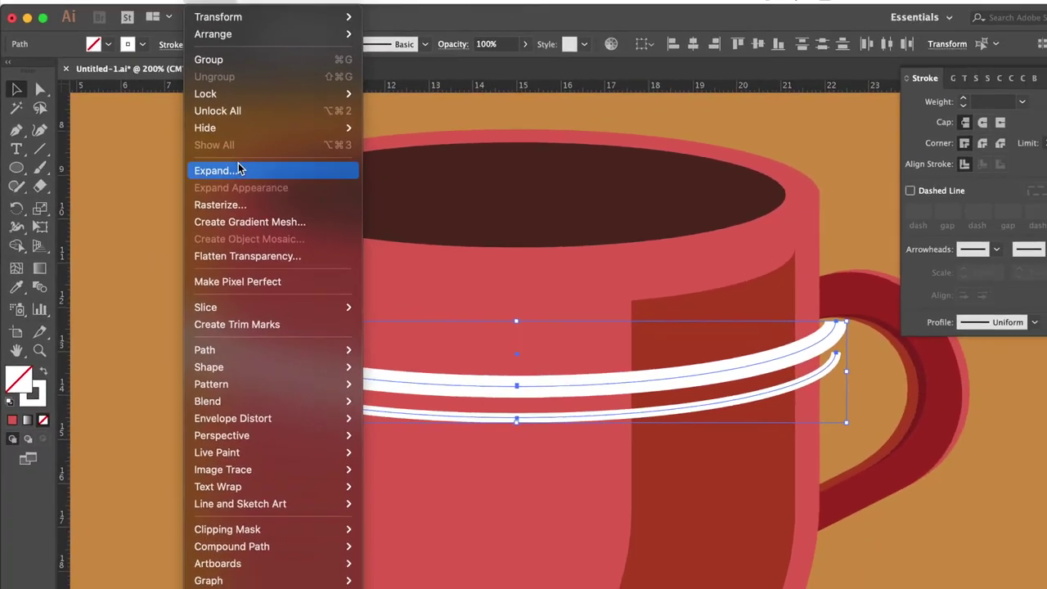
Expand both white arcs into fills and trim the pieces outside the mug's left edge with Shape Builder.
{"action": "left_click", "coordinate": [359, 281]}
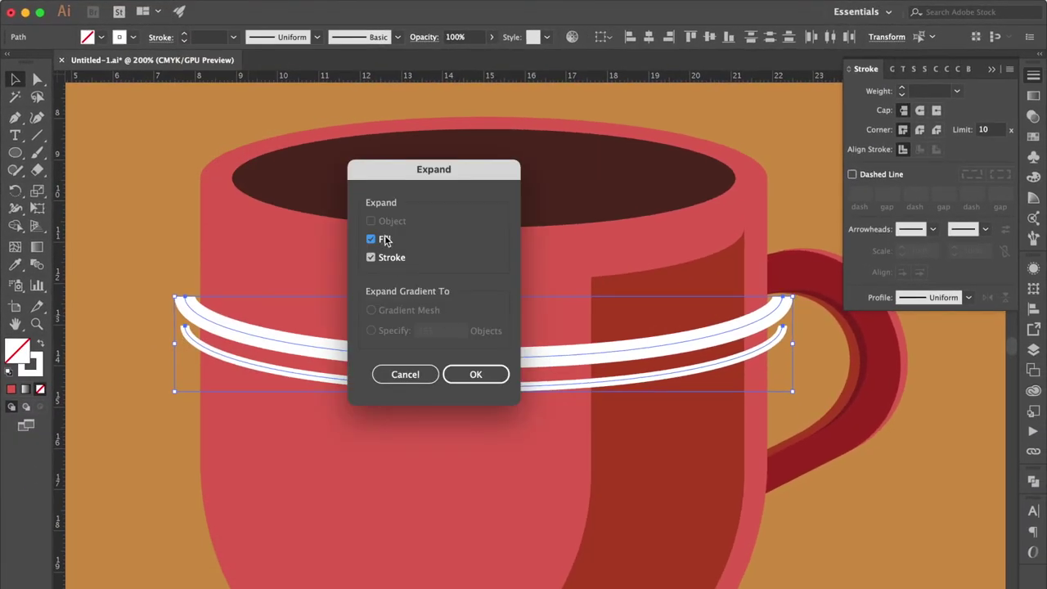
{"action": "left_click", "coordinate": [472, 376]}
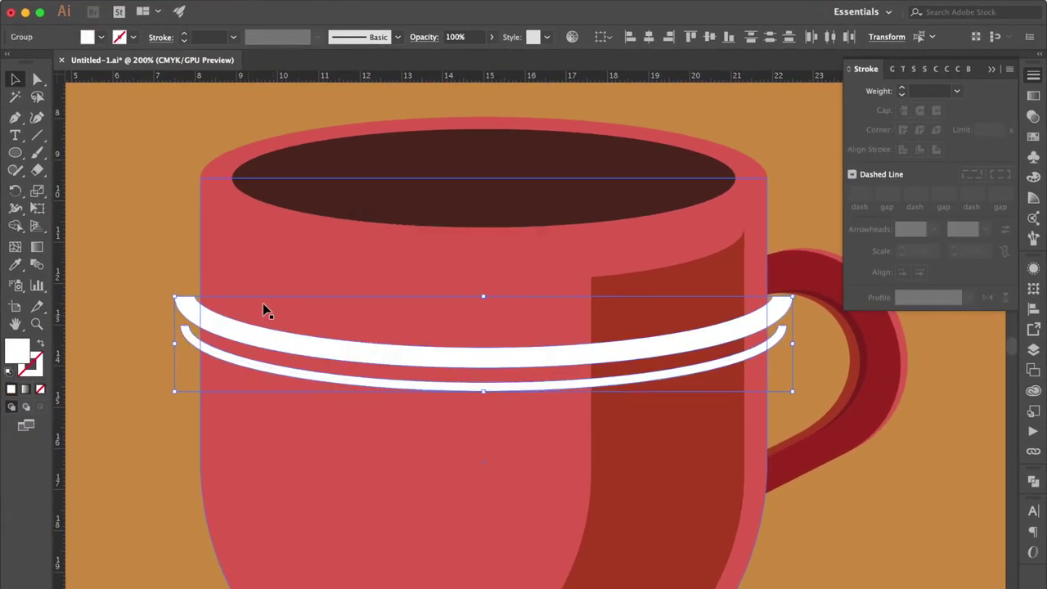
{"action": "left_click", "coordinate": [279, 312], "text": "shift"}
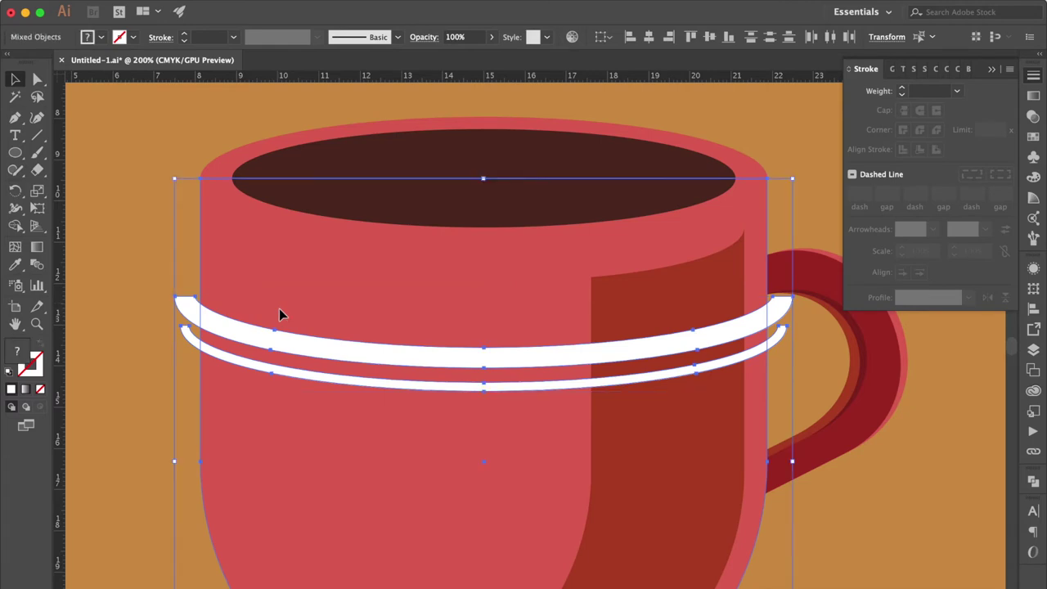
{"action": "left_click", "coordinate": [15, 226]}
{"action": "left_click", "coordinate": [194, 312], "text": "alt"}
{"action": "left_click", "coordinate": [188, 337], "text": "alt"}
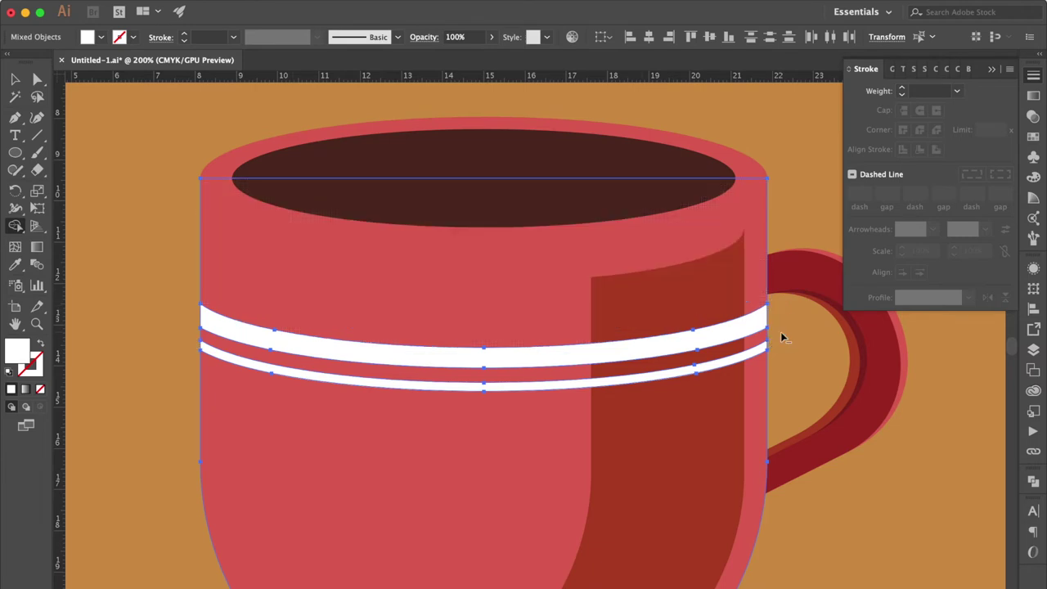
{"action": "left_click", "coordinate": [18, 82]}
{"action": "left_click", "coordinate": [646, 305]}
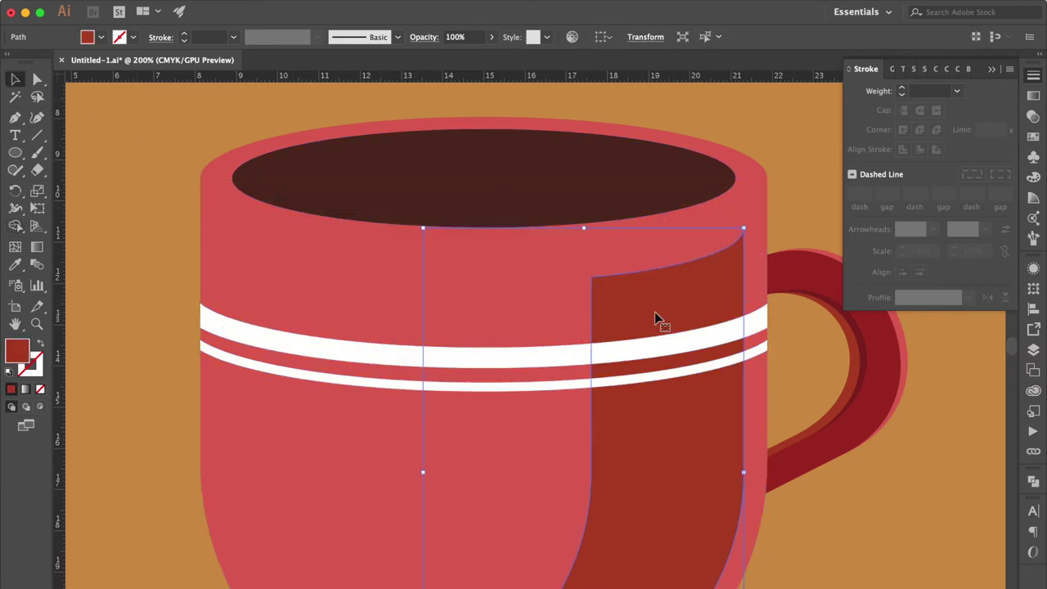
Bring the dark-red shading panel in front of the white stripes and set it to Multiply blending.
{"action": "key", "text": "super+shift+bracketright"}
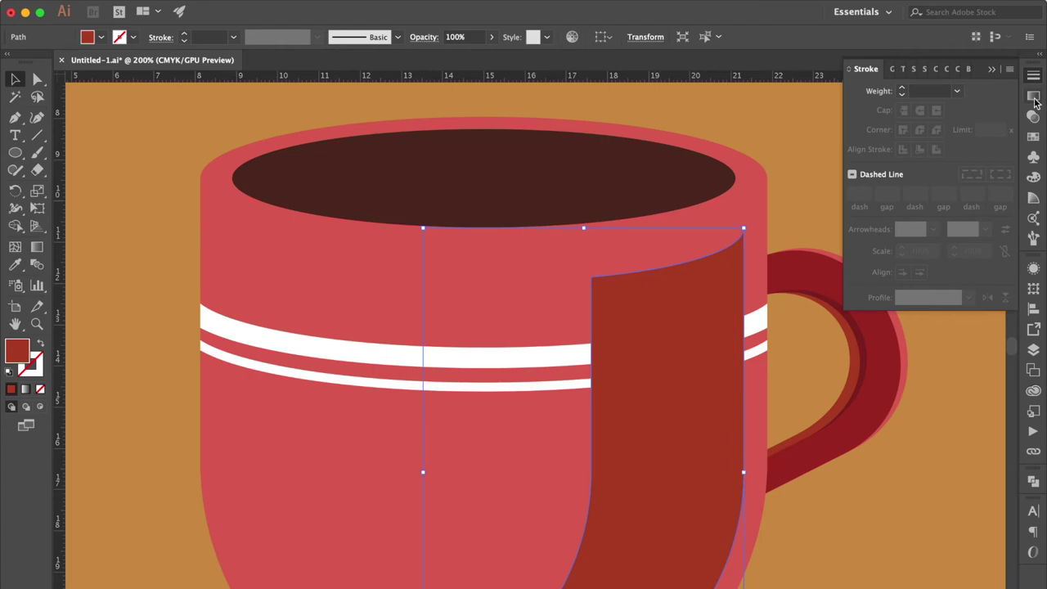
{"action": "left_click", "coordinate": [1034, 115]}
{"action": "left_click", "coordinate": [1034, 117]}
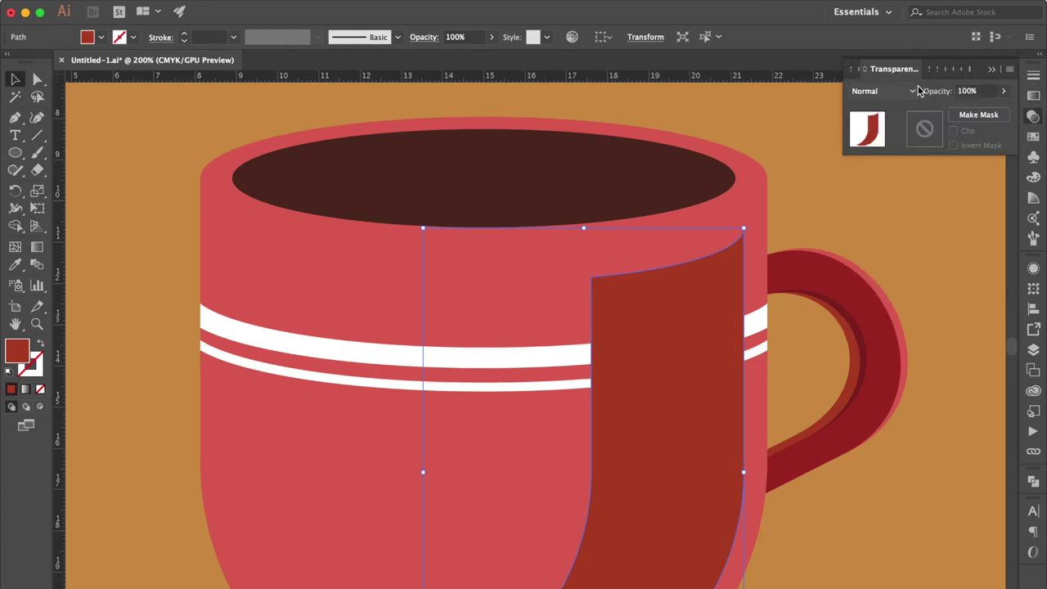
{"action": "left_click", "coordinate": [900, 94]}
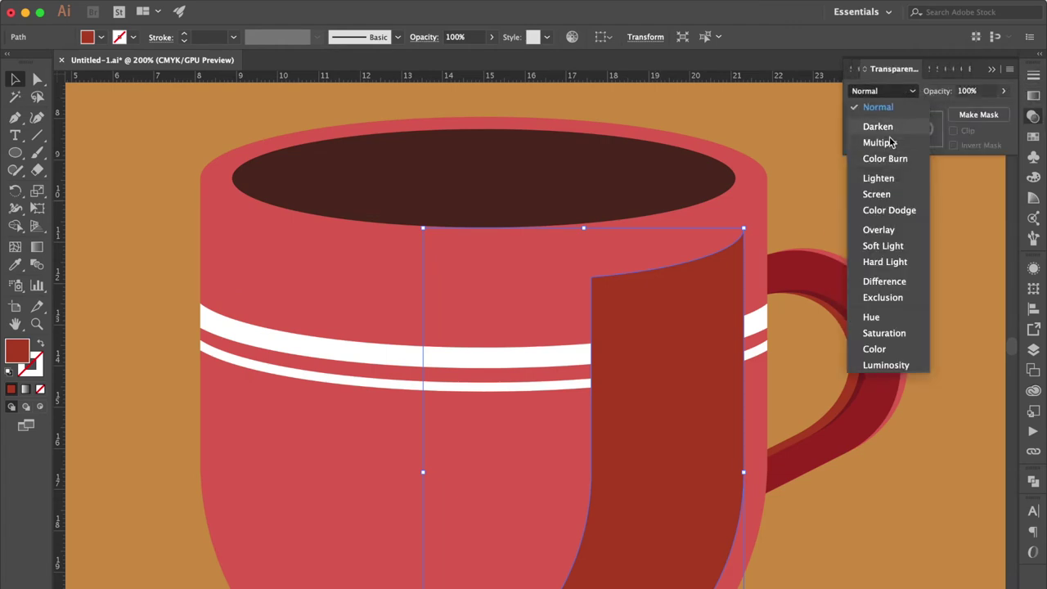
{"action": "left_click", "coordinate": [890, 143]}
Lower the shading panel's opacity to 40%, then deselect it and reframe the top of the mug.
{"action": "left_click", "coordinate": [977, 93]}
{"action": "type", "text": "50"}
{"action": "key", "text": "Return"}
{"action": "key", "text": "ctrl+minus"}
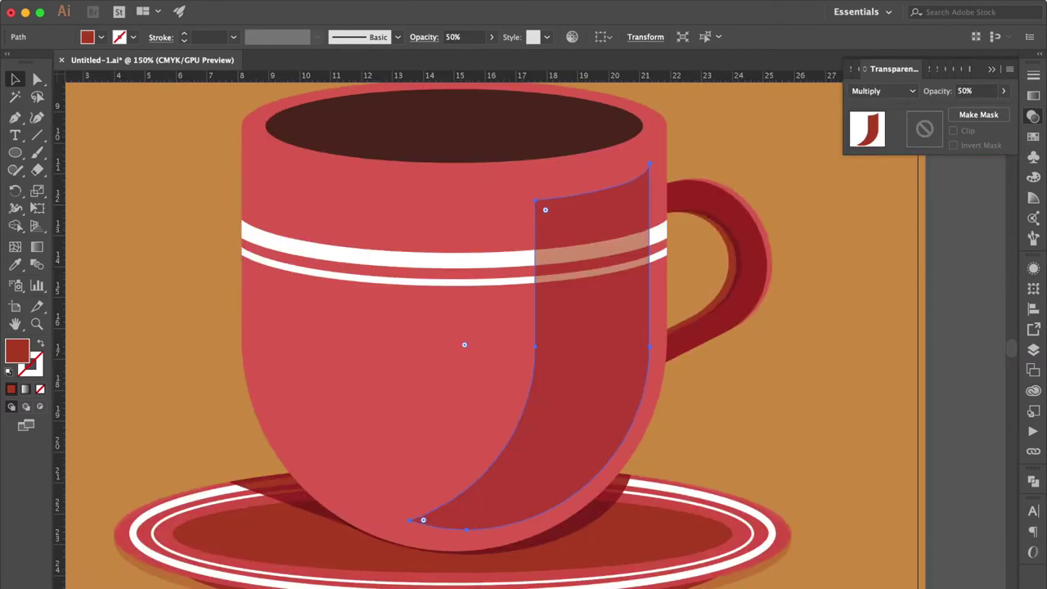
{"action": "key", "text": "ctrl+minus"}
{"action": "key", "text": "Return"}
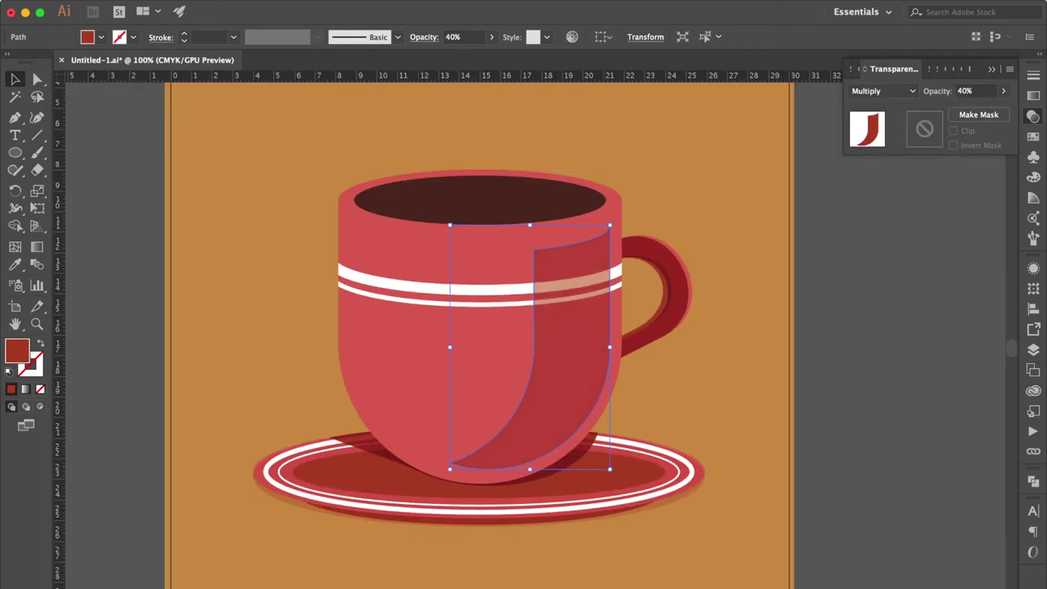
{"action": "left_click", "coordinate": [867, 332]}
{"action": "key", "text": "ctrl+plus"}
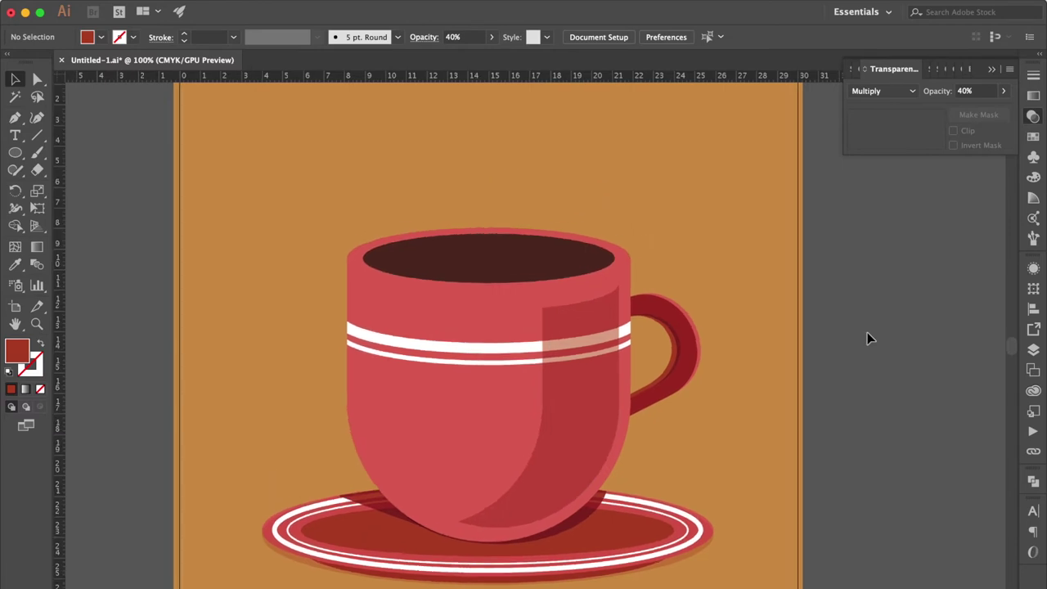
{"action": "key", "text": "ctrl+plus"}
{"action": "key", "text": "ctrl+minus"}
{"action": "key", "text": "ctrl+plus"}
{"action": "scroll", "coordinate": [299, 277], "scroll_direction": "up", "scroll_amount": 3}
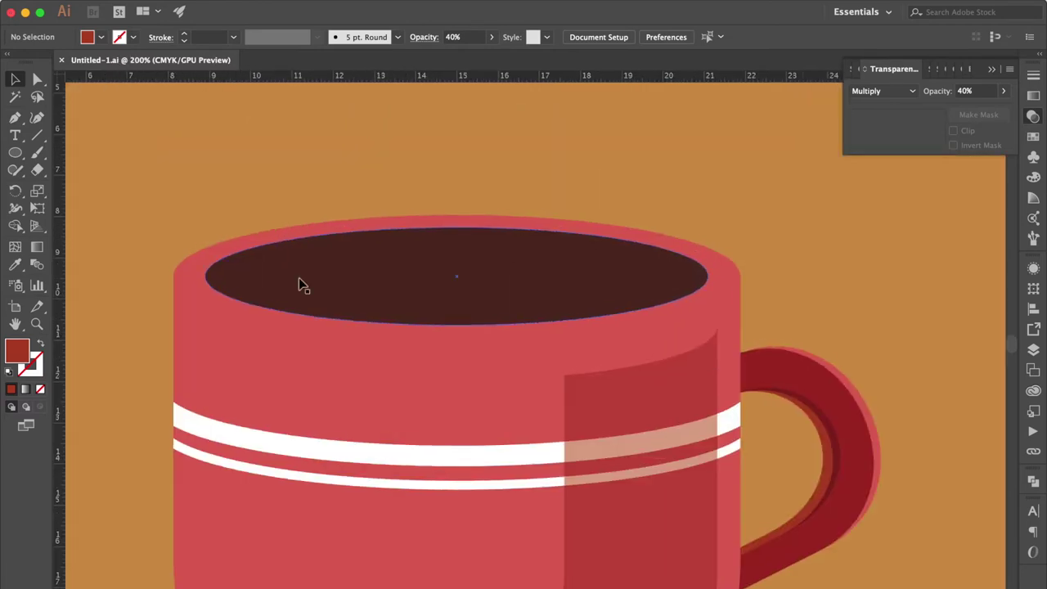
Duplicate the dark coffee ellipse and place the copy above the mug.
{"action": "scroll", "coordinate": [336, 397], "scroll_direction": "up", "scroll_amount": 3}
{"action": "left_click", "coordinate": [332, 413]}
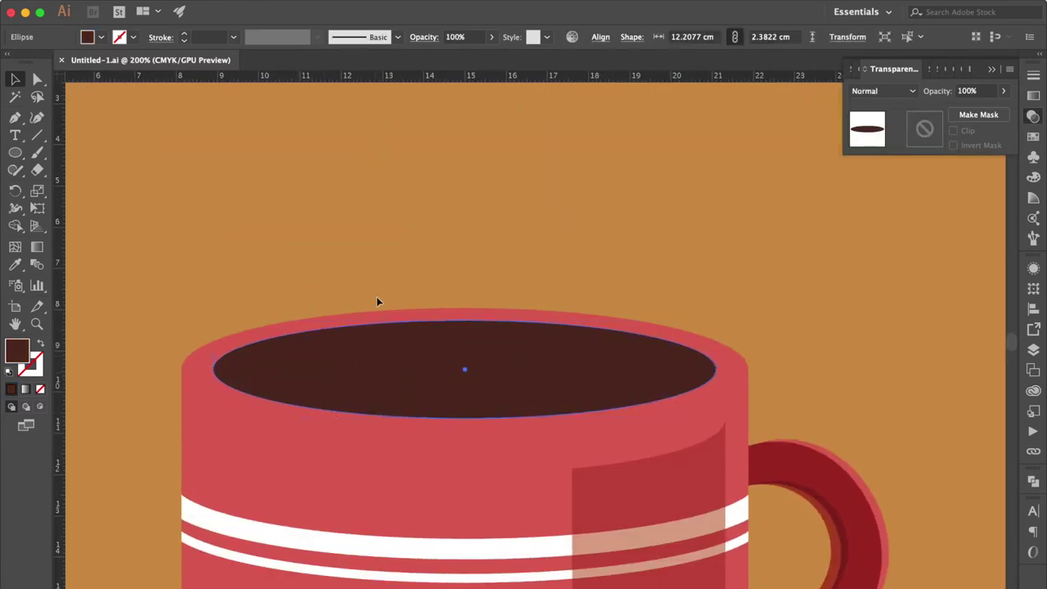
{"action": "left_click_drag", "start_coordinate": [380, 360], "coordinate": [384, 163]}
{"action": "scroll", "coordinate": [383, 155], "scroll_direction": "up", "scroll_amount": 2}
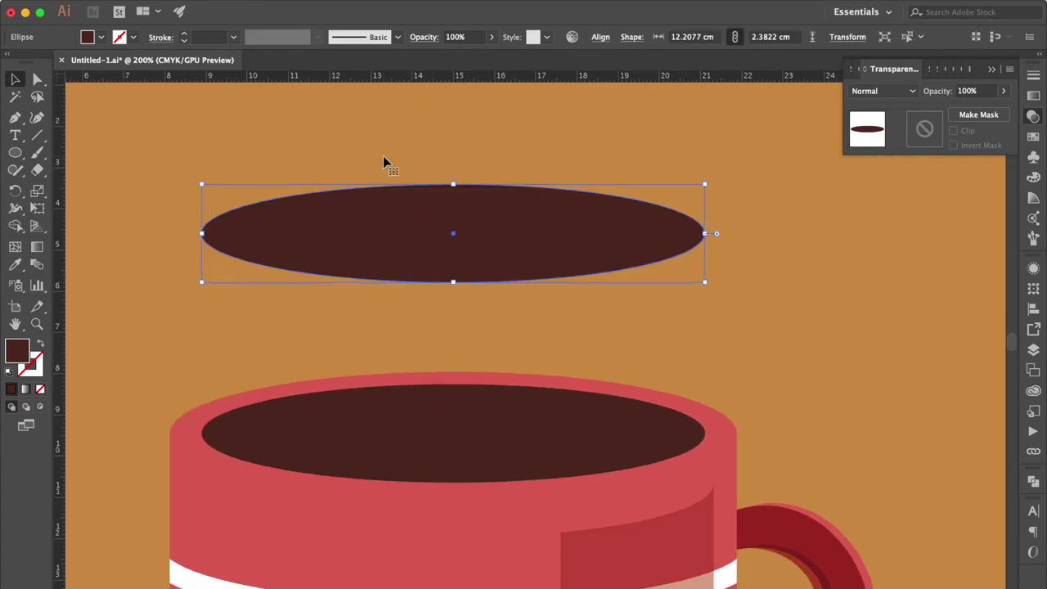
{"action": "left_click", "coordinate": [318, 141]}
Zoom in on the ellipse copy and draw a wavy Curvature-tool path across its left half.
{"action": "key", "text": "ctrl+plus"}
{"action": "scroll", "coordinate": [409, 286], "scroll_direction": "up", "scroll_amount": 1}
{"action": "scroll", "coordinate": [409, 286], "scroll_direction": "left", "scroll_amount": 2}
{"action": "key", "text": "shift+ctrl+F9"}
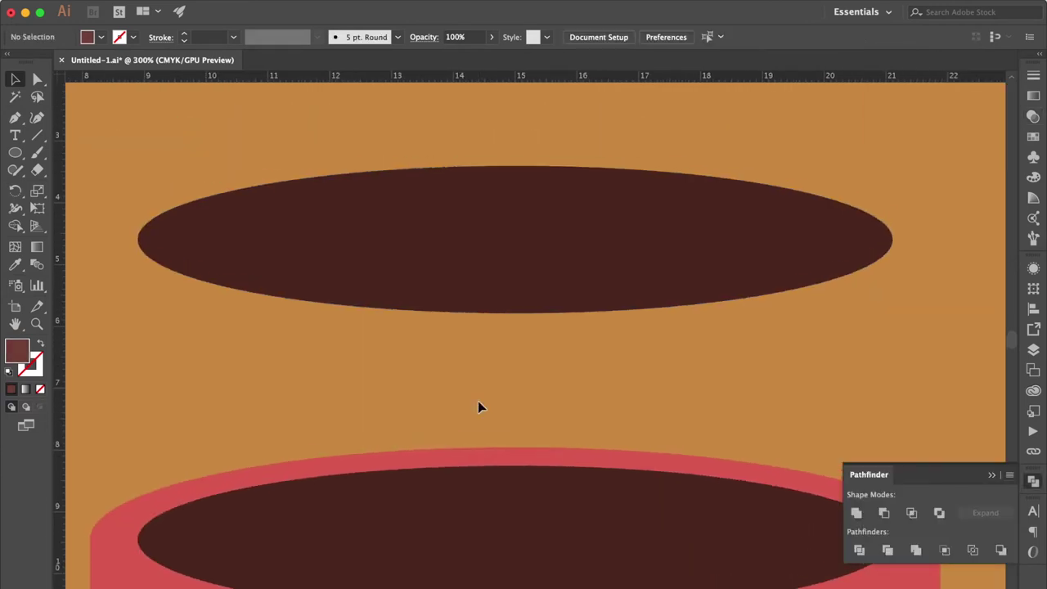
{"action": "left_click", "coordinate": [37, 119]}
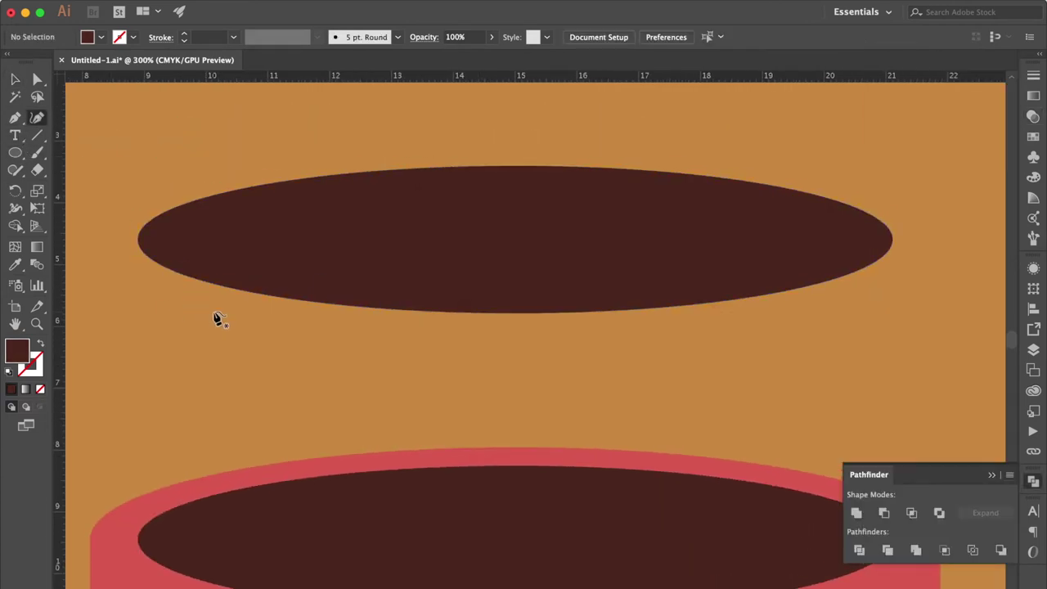
{"action": "left_click", "coordinate": [206, 306]}
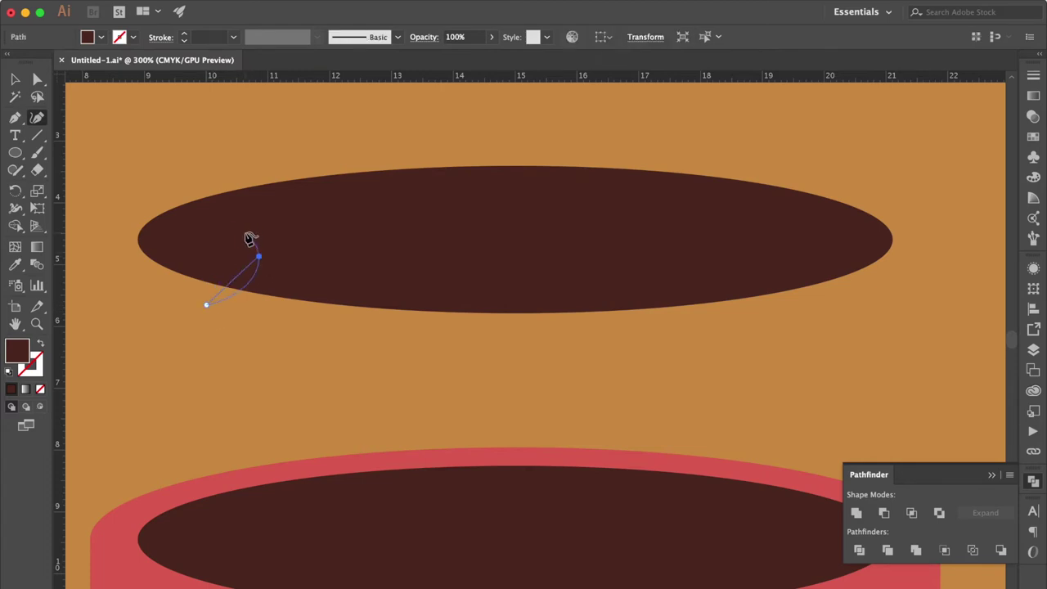
{"action": "left_click", "coordinate": [239, 240]}
{"action": "left_click", "coordinate": [284, 220]}
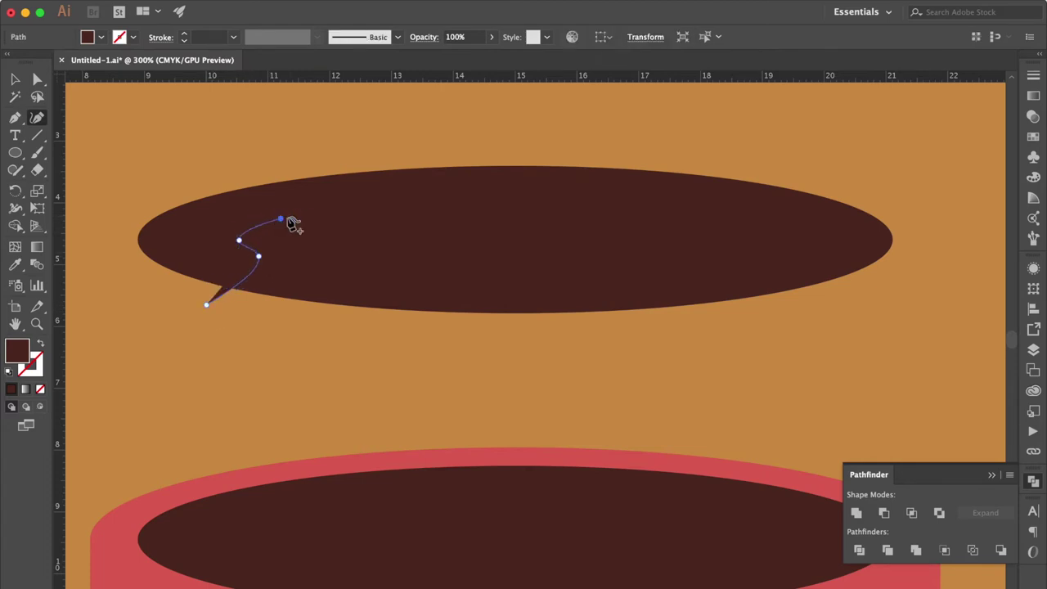
{"action": "left_click", "coordinate": [306, 223]}
{"action": "left_click", "coordinate": [372, 206]}
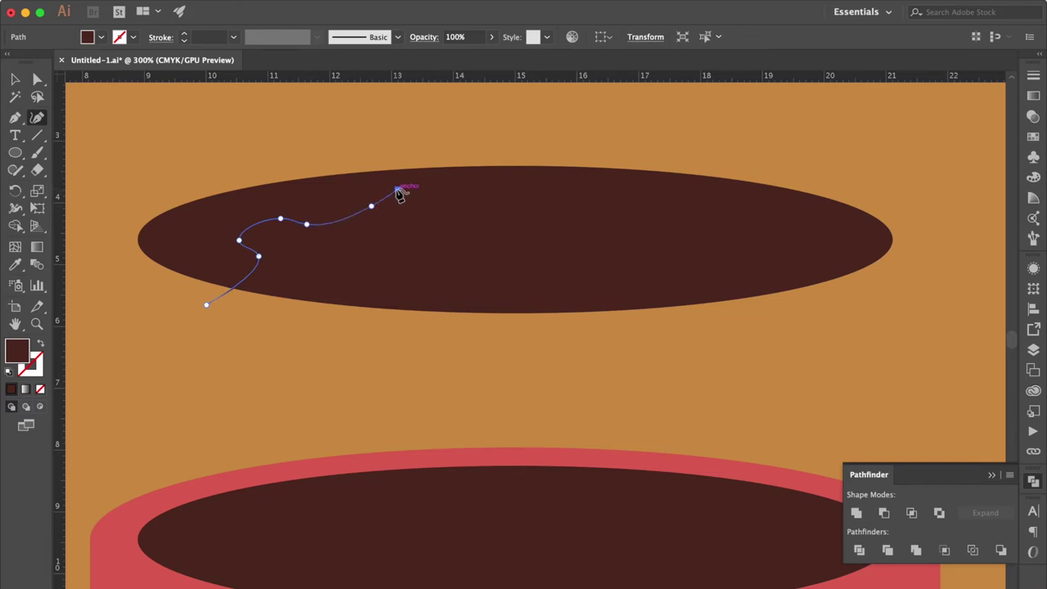
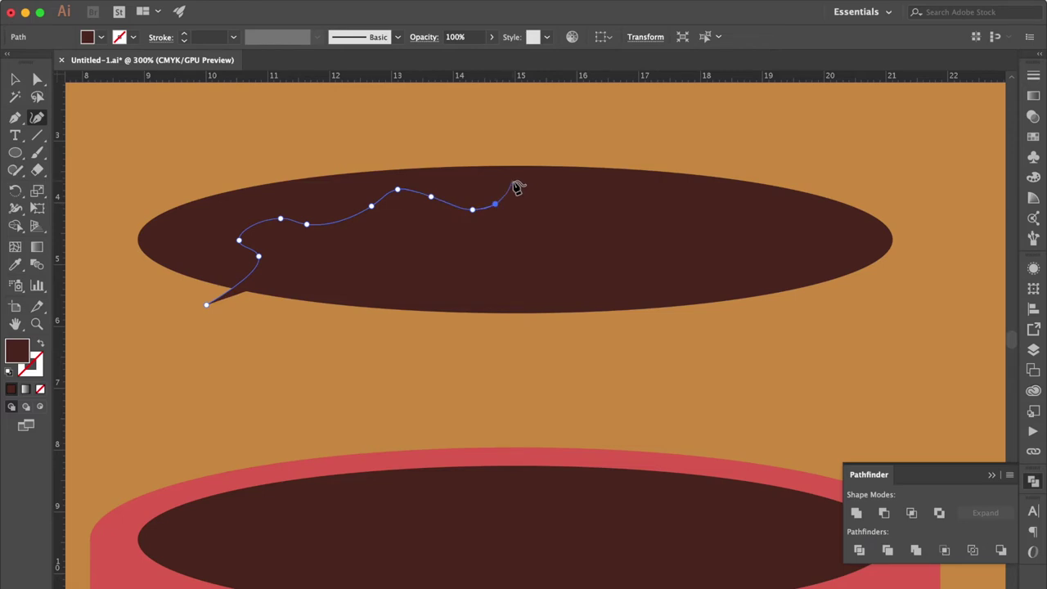
Finish the wavy path, close it above the ellipse, then select it with the coffee ellipse.
{"action": "key", "text": "BackSpace"}
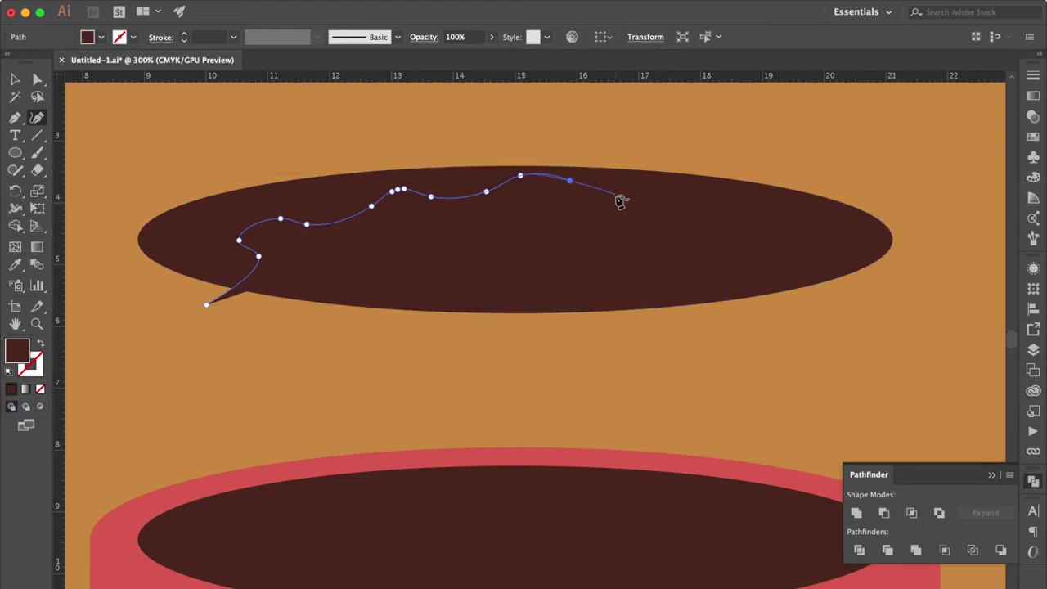
{"action": "left_click", "coordinate": [584, 191]}
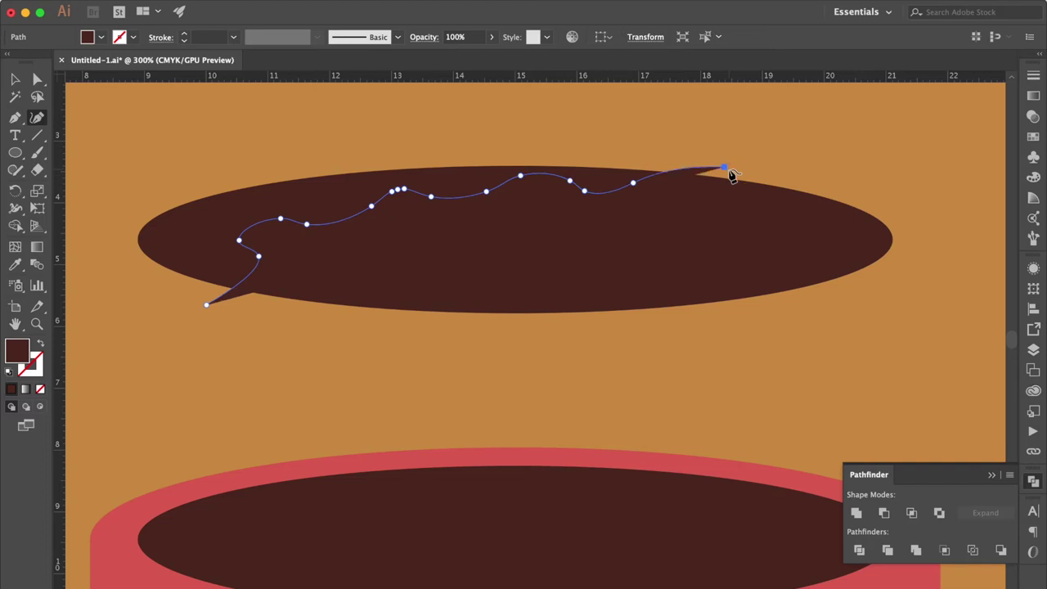
{"action": "left_click", "coordinate": [693, 107]}
{"action": "left_click", "coordinate": [392, 105]}
{"action": "left_click", "coordinate": [114, 181]}
{"action": "left_click", "coordinate": [100, 271]}
{"action": "left_click", "coordinate": [206, 305]}
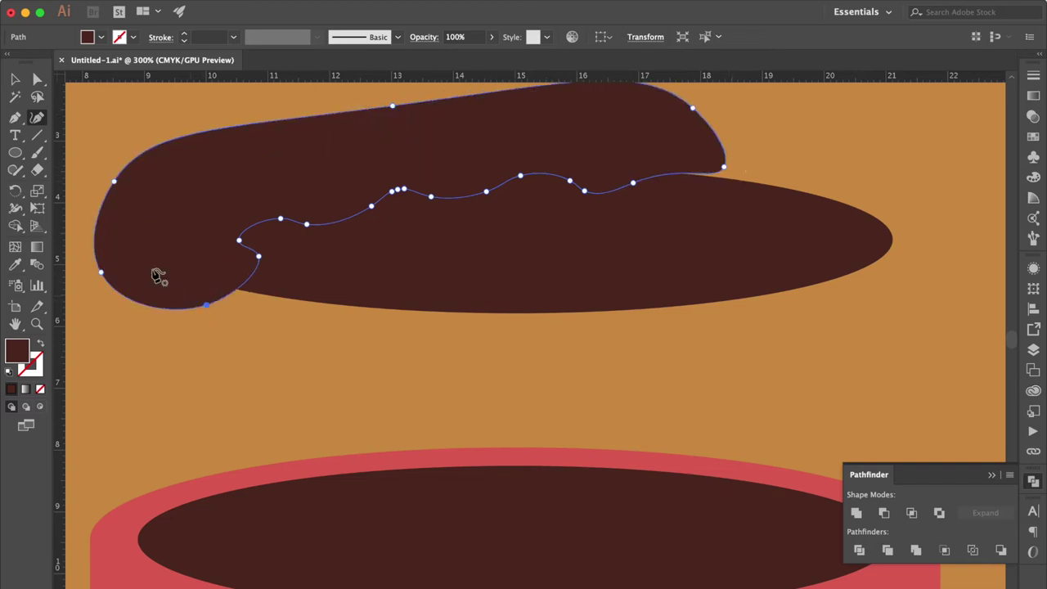
{"action": "left_click", "coordinate": [14, 77]}
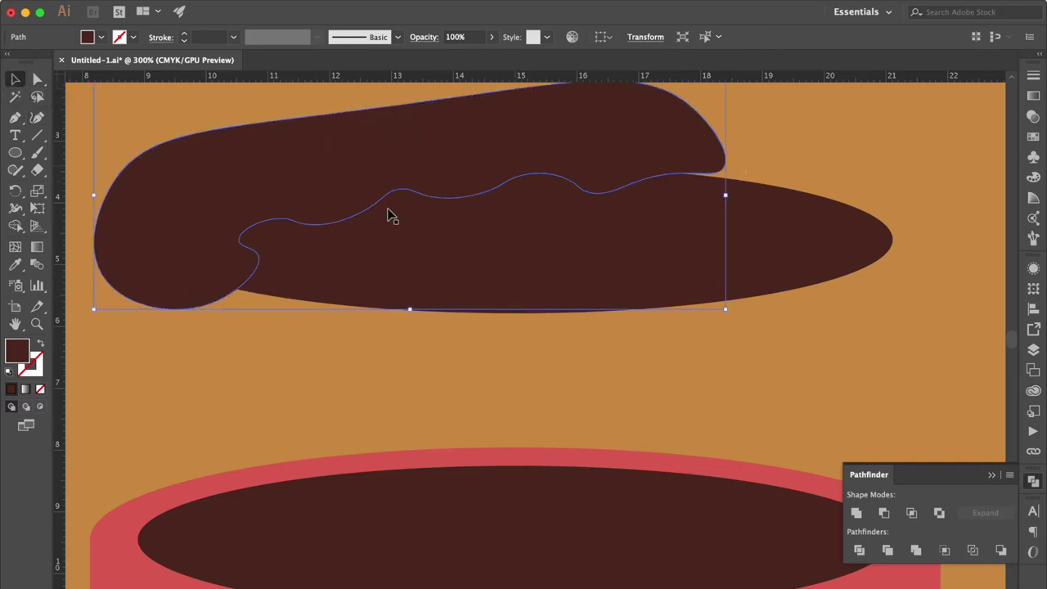
{"action": "left_click", "coordinate": [449, 255], "text": "shift"}
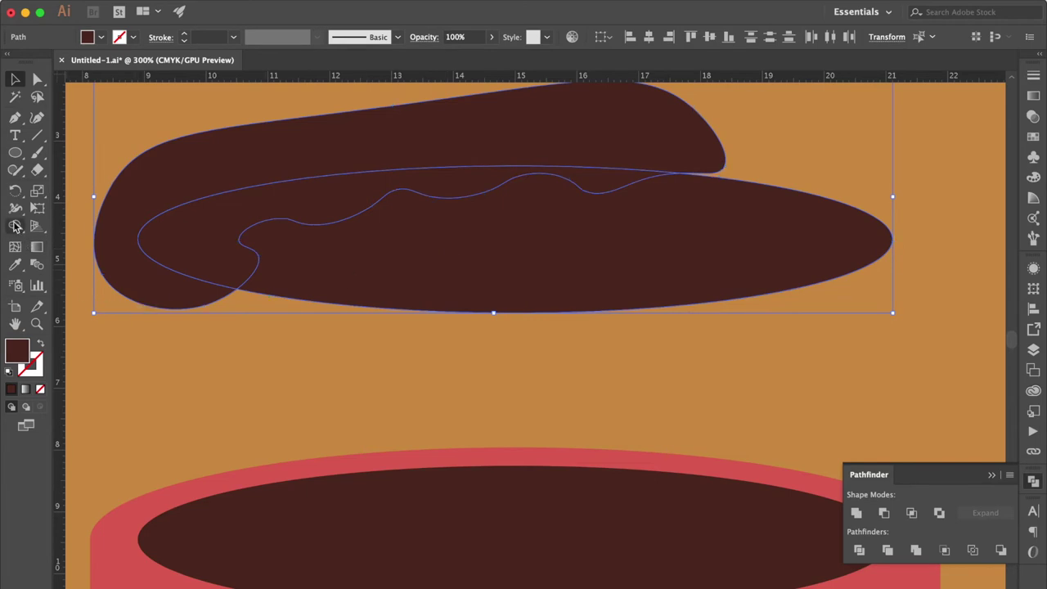
Trim the wavy shape to the coffee ellipse with Shape Builder and select the top piece.
{"action": "left_click", "coordinate": [16, 226]}
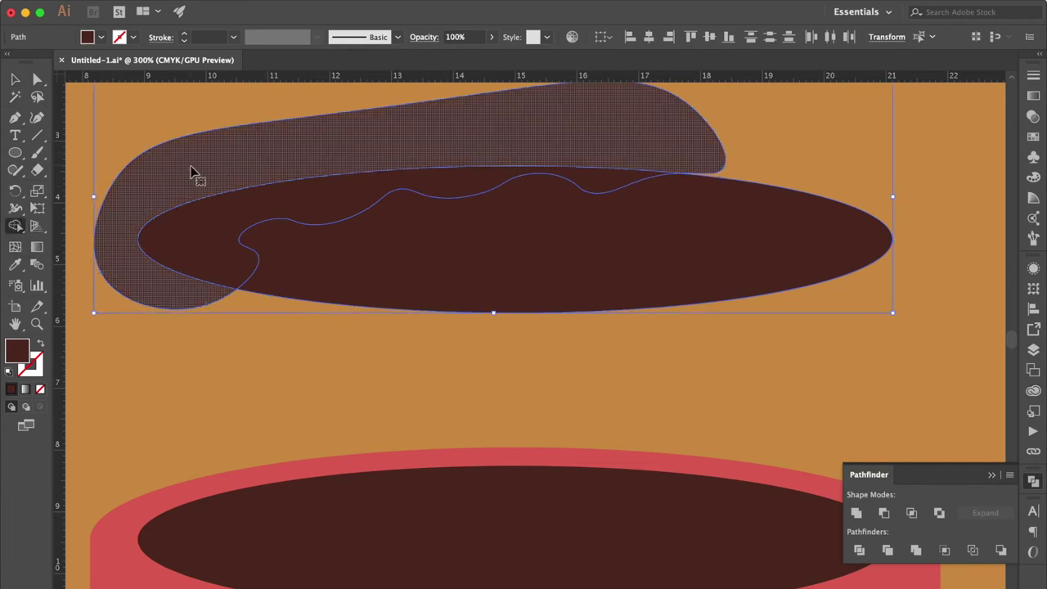
{"action": "left_click", "coordinate": [203, 166], "text": "alt"}
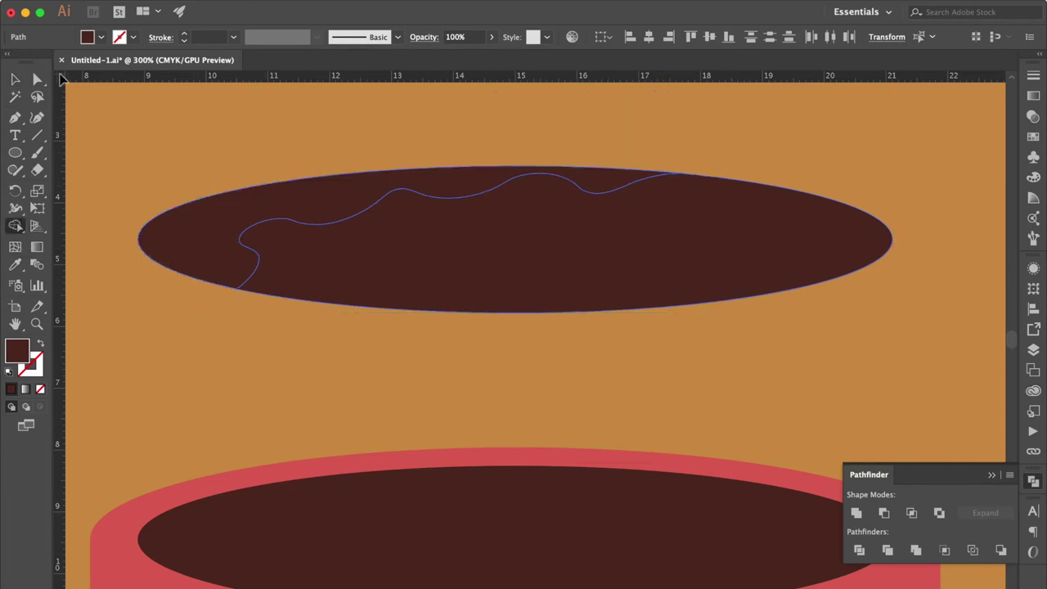
{"action": "left_click", "coordinate": [16, 81]}
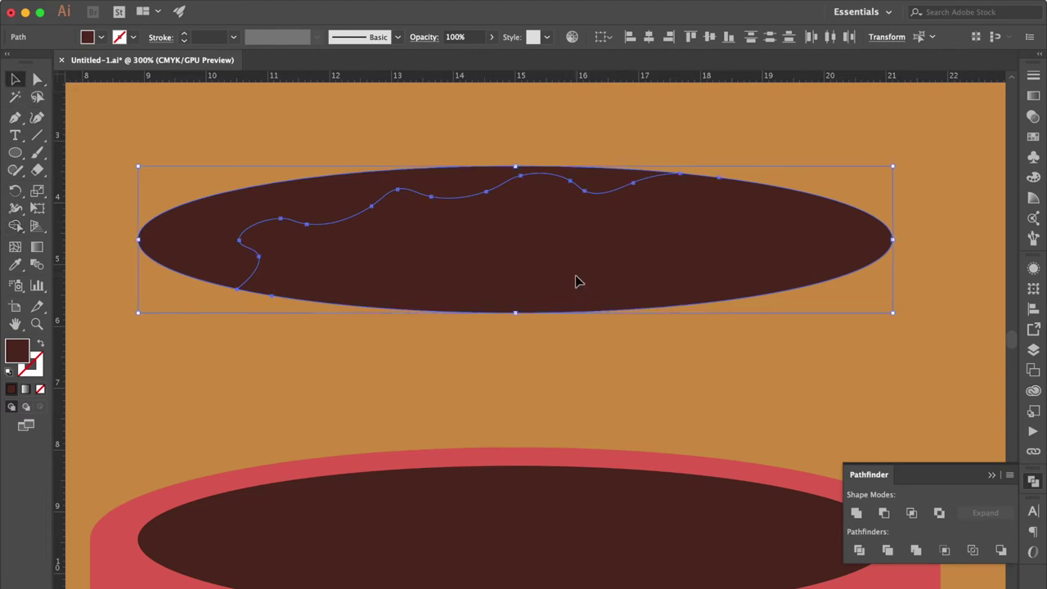
{"action": "left_click", "coordinate": [577, 281]}
Fill the top piece with lighter brown C35 M70 Y70 K35.
{"action": "left_click", "coordinate": [1033, 181]}
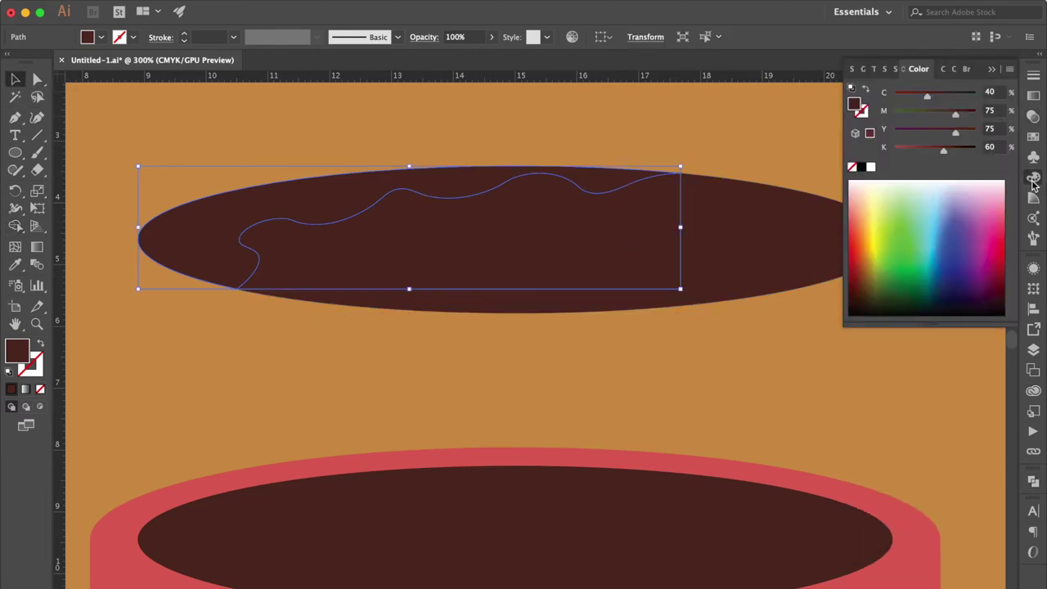
{"action": "left_click", "coordinate": [991, 92]}
{"action": "type", "text": "35"}
{"action": "key", "text": "Tab"}
{"action": "type", "text": "70"}
{"action": "key", "text": "Tab"}
{"action": "key", "text": "Tab"}
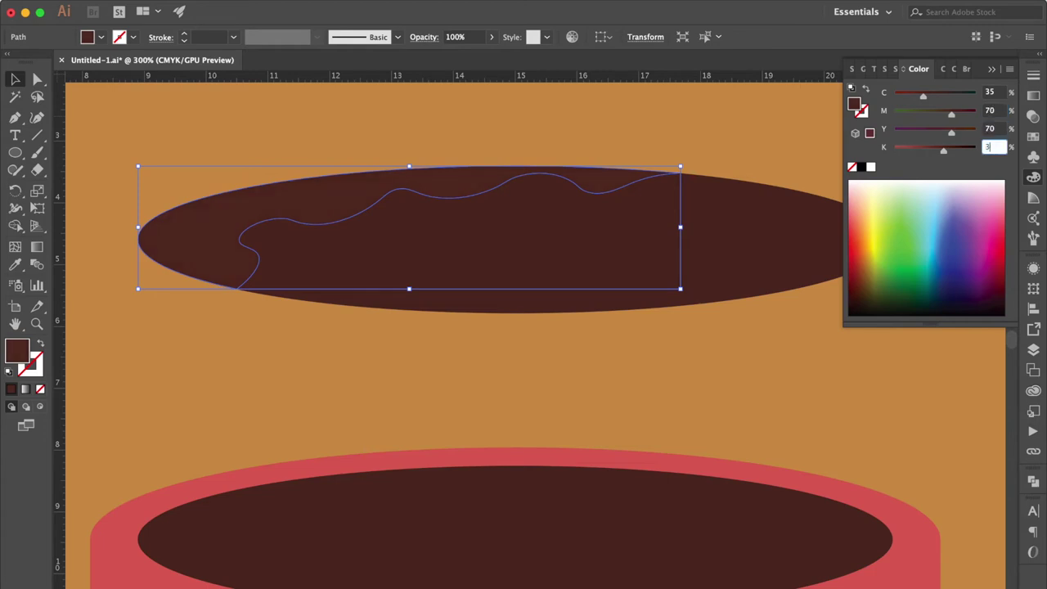
{"action": "type", "text": "35"}
{"action": "key", "text": "Return"}
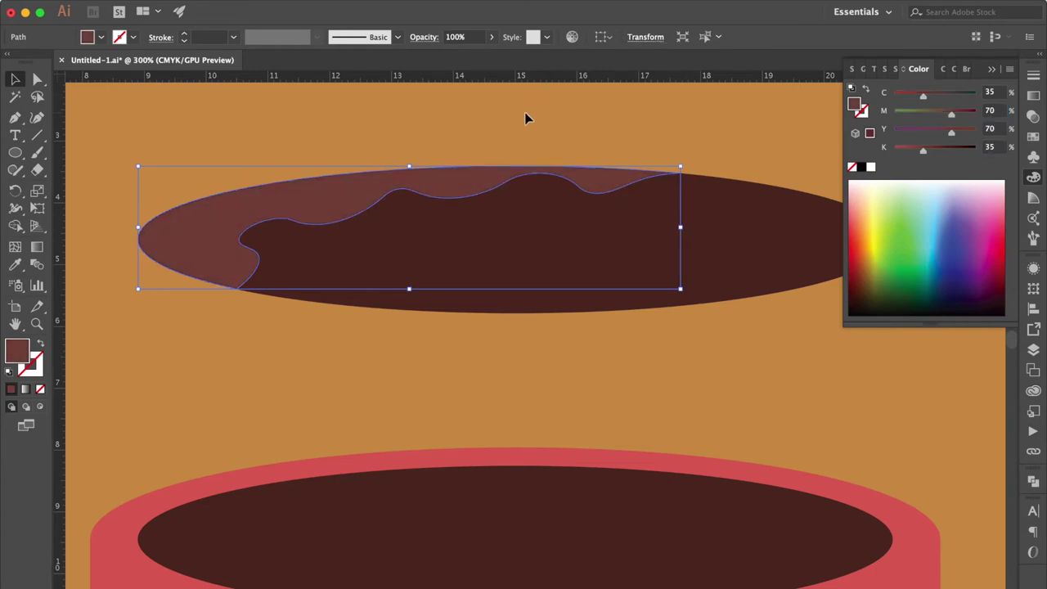
{"action": "left_click", "coordinate": [525, 119]}
{"action": "key", "text": "ctrl+plus"}
{"action": "key", "text": "ctrl+plus"}
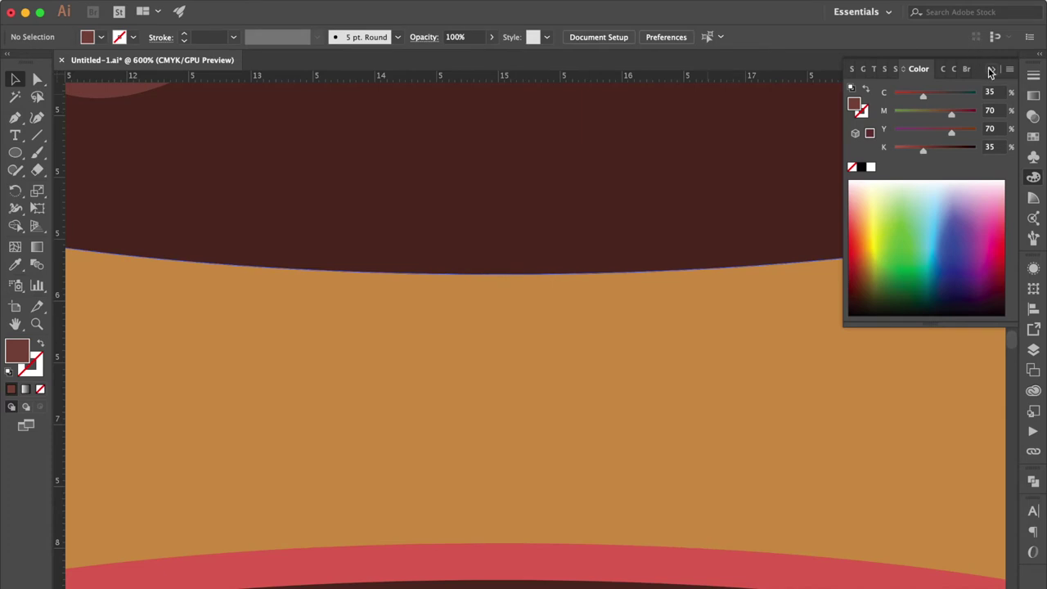
Draw a small ellipse dot and eyedropper the dark coffee brown into it.
{"action": "left_click", "coordinate": [991, 72]}
{"action": "scroll", "coordinate": [365, 269], "scroll_direction": "up", "scroll_amount": 5}
{"action": "scroll", "coordinate": [365, 269], "scroll_direction": "left", "scroll_amount": 5}
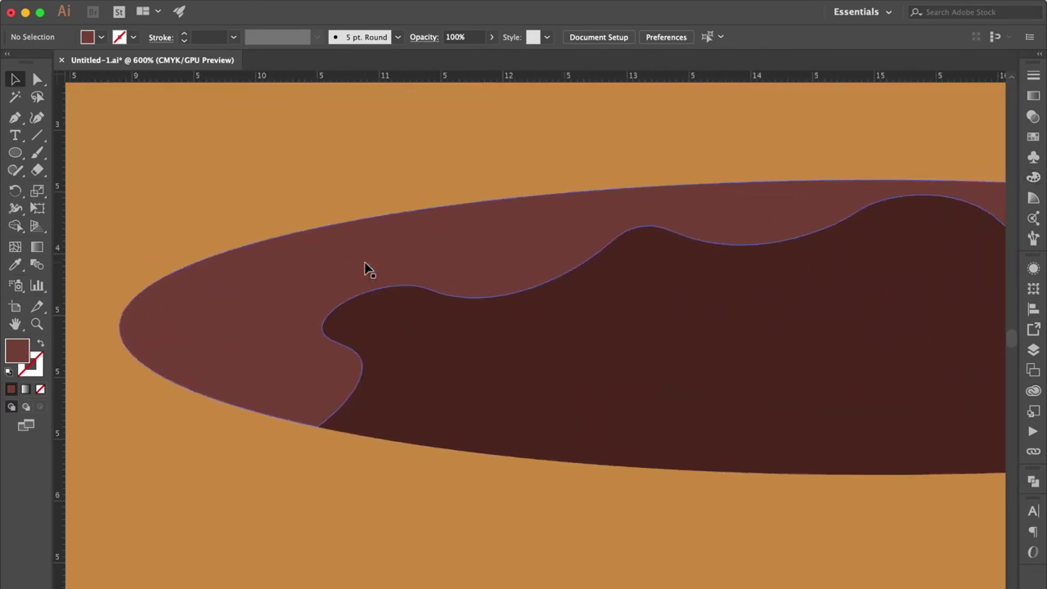
{"action": "left_click", "coordinate": [14, 154]}
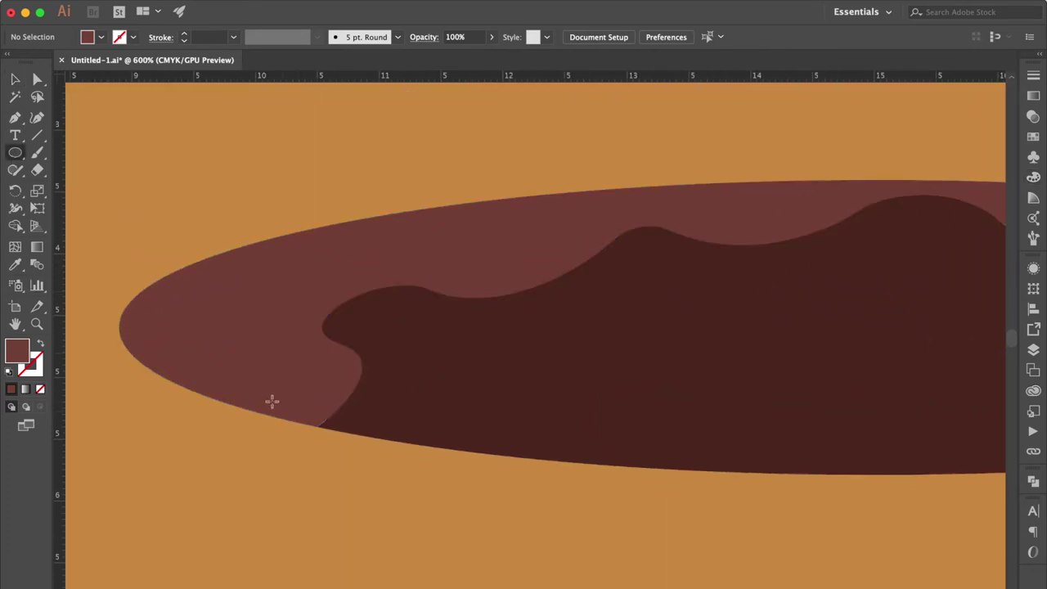
{"action": "left_click_drag", "start_coordinate": [279, 399], "coordinate": [296, 417]}
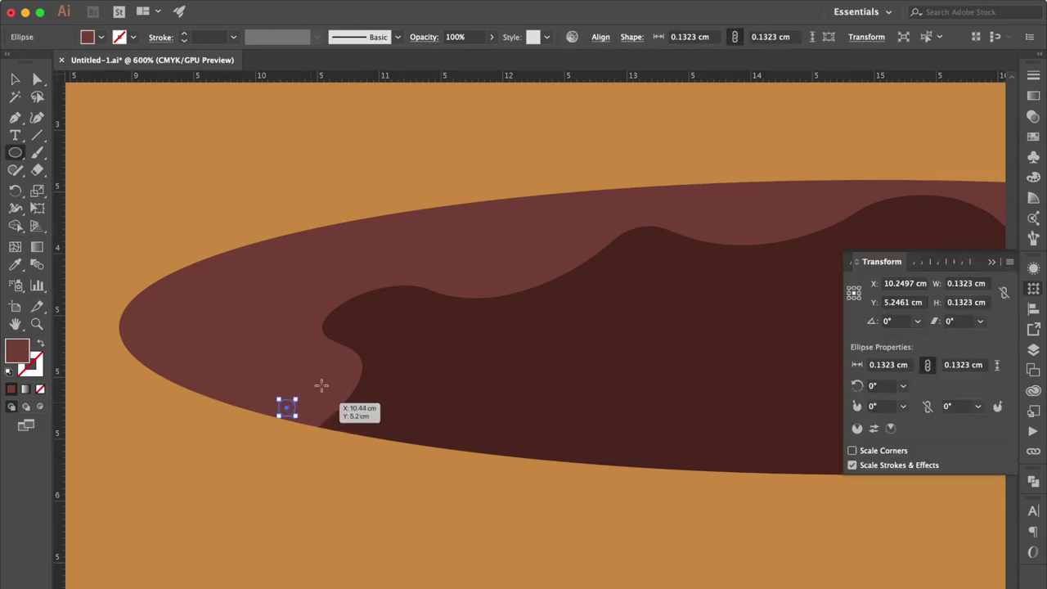
{"action": "left_click", "coordinate": [16, 266]}
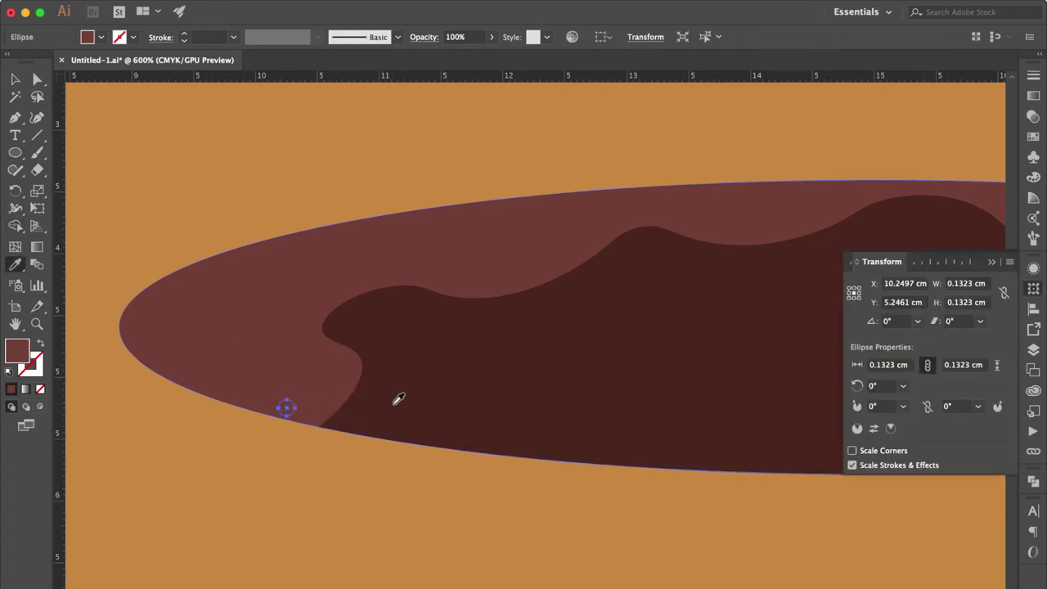
{"action": "left_click", "coordinate": [393, 401]}
{"action": "left_click", "coordinate": [16, 158]}
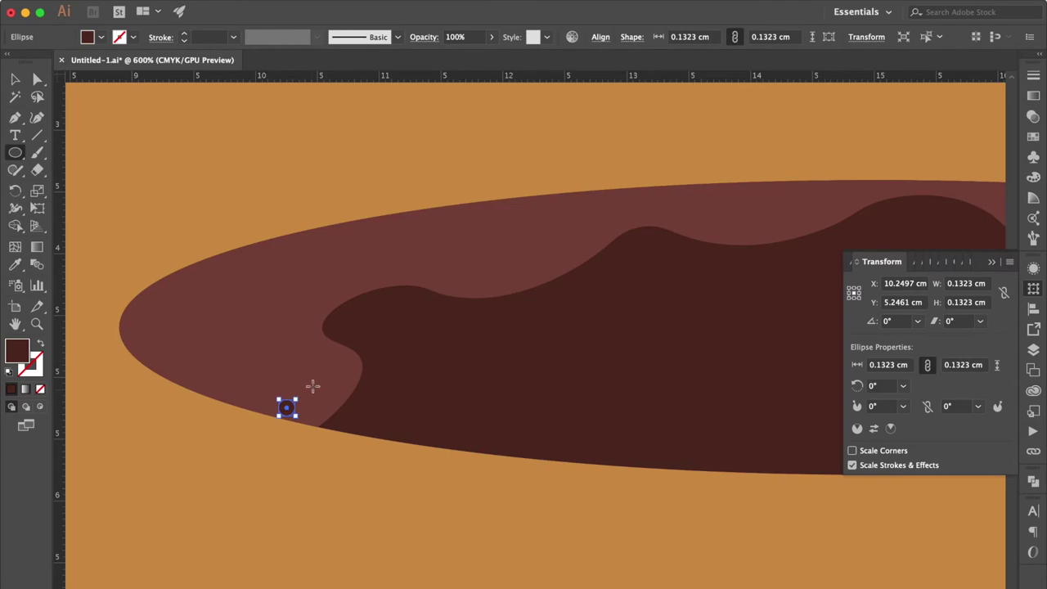
{"action": "mouse_move", "coordinate": [311, 386]}
{"action": "left_mouse_down"}
{"action": "mouse_move", "coordinate": [325, 415]}
{"action": "mouse_move", "coordinate": [344, 394]}
{"action": "left_mouse_up"}
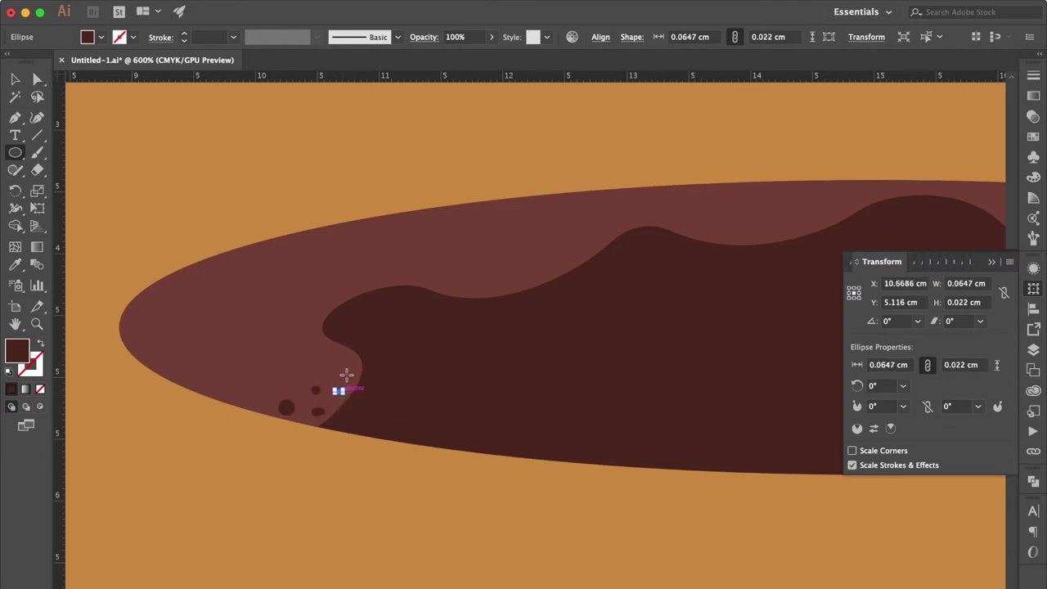
Draw six more small dots of varied sizes across the lighter band.
{"action": "key", "text": "super+equal"}
{"action": "left_click_drag", "start_coordinate": [512, 327], "coordinate": [552, 367]}
{"action": "left_click_drag", "start_coordinate": [457, 367], "coordinate": [473, 382]}
{"action": "left_click_drag", "start_coordinate": [433, 423], "coordinate": [442, 432]}
{"action": "left_click_drag", "start_coordinate": [449, 395], "coordinate": [456, 399]}
{"action": "left_click_drag", "start_coordinate": [413, 361], "coordinate": [424, 372]}
{"action": "left_click_drag", "start_coordinate": [460, 431], "coordinate": [481, 452]}
Duplicate the dots to the left, rotate the copies, and nudge individual dots into place.
{"action": "left_click", "coordinate": [15, 78]}
{"action": "left_click_drag", "start_coordinate": [376, 474], "coordinate": [648, 337]}
{"action": "mouse_move", "coordinate": [532, 348]}
{"action": "left_mouse_down"}
{"action": "mouse_move", "coordinate": [376, 353]}
{"action": "mouse_move", "coordinate": [340, 454]}
{"action": "mouse_move", "coordinate": [381, 369]}
{"action": "mouse_move", "coordinate": [241, 373]}
{"action": "left_mouse_up"}
{"action": "left_click_drag", "start_coordinate": [310, 344], "coordinate": [274, 327]}
{"action": "left_click_drag", "start_coordinate": [262, 441], "coordinate": [240, 376]}
{"action": "left_click", "coordinate": [374, 365]}
{"action": "key", "text": "super+equal"}
{"action": "left_click_drag", "start_coordinate": [415, 422], "coordinate": [532, 375]}
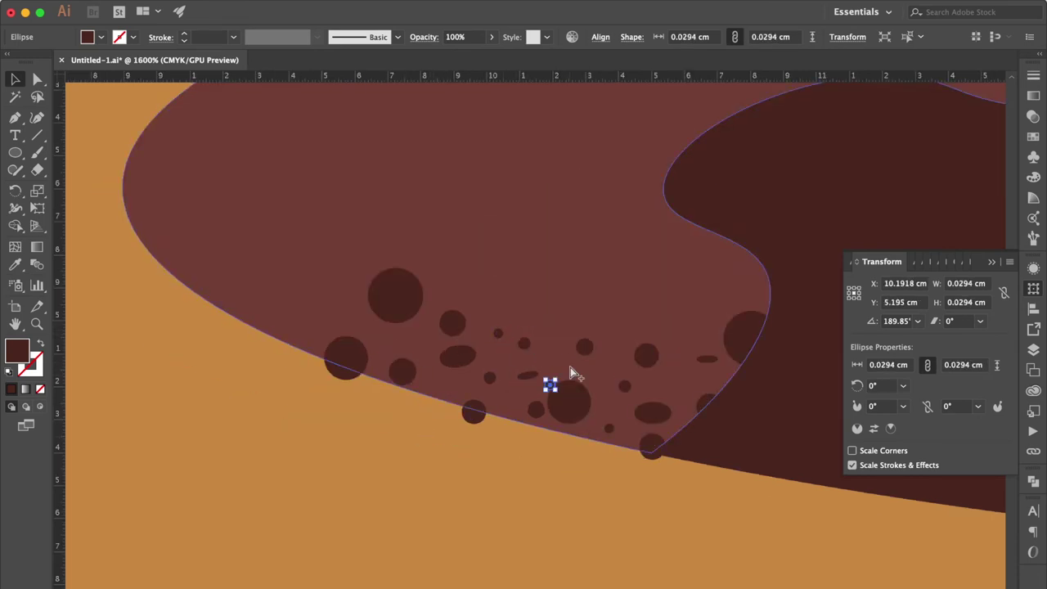
{"action": "left_click", "coordinate": [556, 381]}
{"action": "mouse_move", "coordinate": [473, 412]}
{"action": "left_mouse_down"}
{"action": "mouse_move", "coordinate": [473, 388]}
{"action": "mouse_move", "coordinate": [439, 344]}
{"action": "mouse_move", "coordinate": [499, 446]}
{"action": "mouse_move", "coordinate": [601, 378]}
{"action": "left_mouse_up"}
{"action": "left_click", "coordinate": [440, 345]}
Move and rotate the dot group so it follows the band's left end.
{"action": "scroll", "coordinate": [385, 368], "scroll_direction": "up", "scroll_amount": 3}
{"action": "key", "text": "super+minus"}
{"action": "left_click_drag", "start_coordinate": [557, 328], "coordinate": [304, 304]}
{"action": "left_click_drag", "start_coordinate": [245, 372], "coordinate": [210, 358]}
{"action": "left_click_drag", "start_coordinate": [278, 331], "coordinate": [292, 335]}
{"action": "left_click_drag", "start_coordinate": [213, 450], "coordinate": [584, 288]}
{"action": "key", "text": "super+minus"}
{"action": "left_click_drag", "start_coordinate": [573, 352], "coordinate": [503, 270]}
{"action": "mouse_move", "coordinate": [609, 327]}
{"action": "left_mouse_down"}
{"action": "mouse_move", "coordinate": [304, 398]}
{"action": "mouse_move", "coordinate": [421, 197]}
{"action": "mouse_move", "coordinate": [500, 232]}
{"action": "left_mouse_up"}
{"action": "key", "text": "super+shift+a"}
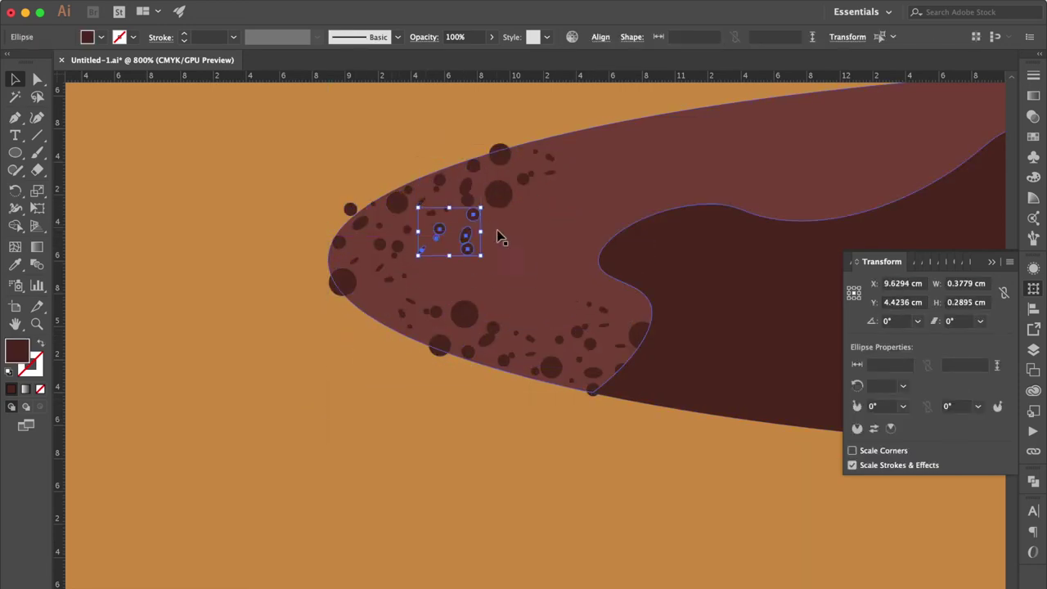
{"action": "key", "text": "super+shift+a"}
Shift another dot cluster left and reposition single dots around the band.
{"action": "mouse_move", "coordinate": [563, 117]}
{"action": "left_mouse_down"}
{"action": "mouse_move", "coordinate": [532, 239]}
{"action": "mouse_move", "coordinate": [470, 270]}
{"action": "left_mouse_up"}
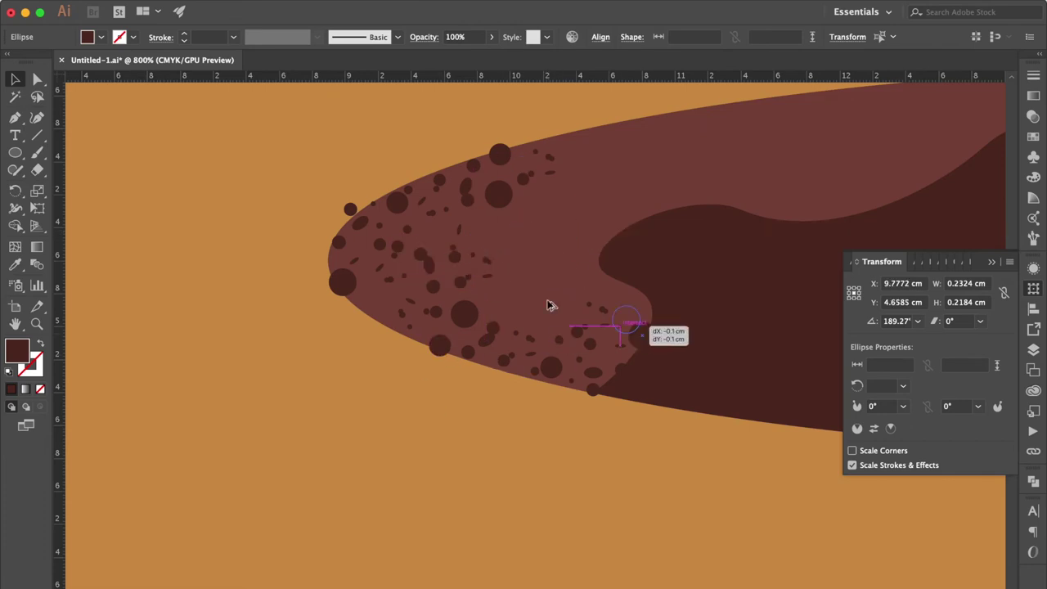
{"action": "left_click_drag", "start_coordinate": [550, 305], "coordinate": [364, 292]}
{"action": "key", "text": "super+equal"}
{"action": "left_click", "coordinate": [310, 244]}
{"action": "mouse_move", "coordinate": [311, 245]}
{"action": "left_mouse_down"}
{"action": "mouse_move", "coordinate": [245, 367]}
{"action": "mouse_move", "coordinate": [210, 355]}
{"action": "left_mouse_up"}
{"action": "left_click_drag", "start_coordinate": [240, 295], "coordinate": [355, 187]}
{"action": "left_click_drag", "start_coordinate": [442, 257], "coordinate": [435, 328]}
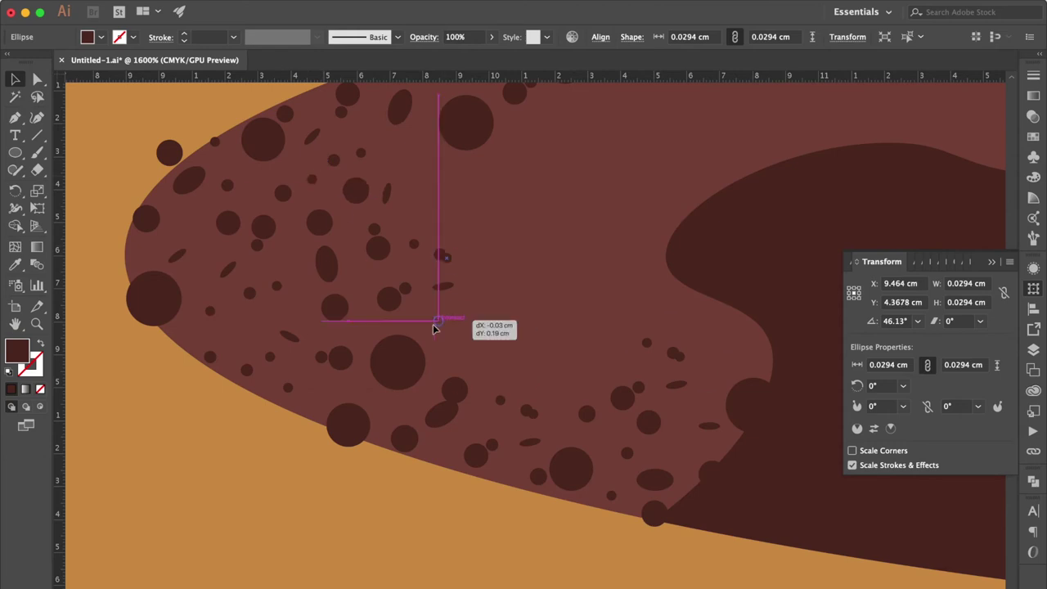
{"action": "key", "text": "super+minus"}
{"action": "left_click", "coordinate": [358, 150]}
{"action": "key", "text": "super+minus"}
{"action": "left_click", "coordinate": [607, 323]}
Move and copy dot clusters rightward, lifting some above the coffee's top edge.
{"action": "mouse_move", "coordinate": [344, 286]}
{"action": "left_mouse_down"}
{"action": "mouse_move", "coordinate": [630, 370]}
{"action": "mouse_move", "coordinate": [600, 292]}
{"action": "left_mouse_up"}
{"action": "scroll", "coordinate": [600, 292], "scroll_direction": "right", "scroll_amount": 5}
{"action": "left_click_drag", "start_coordinate": [287, 268], "coordinate": [515, 192]}
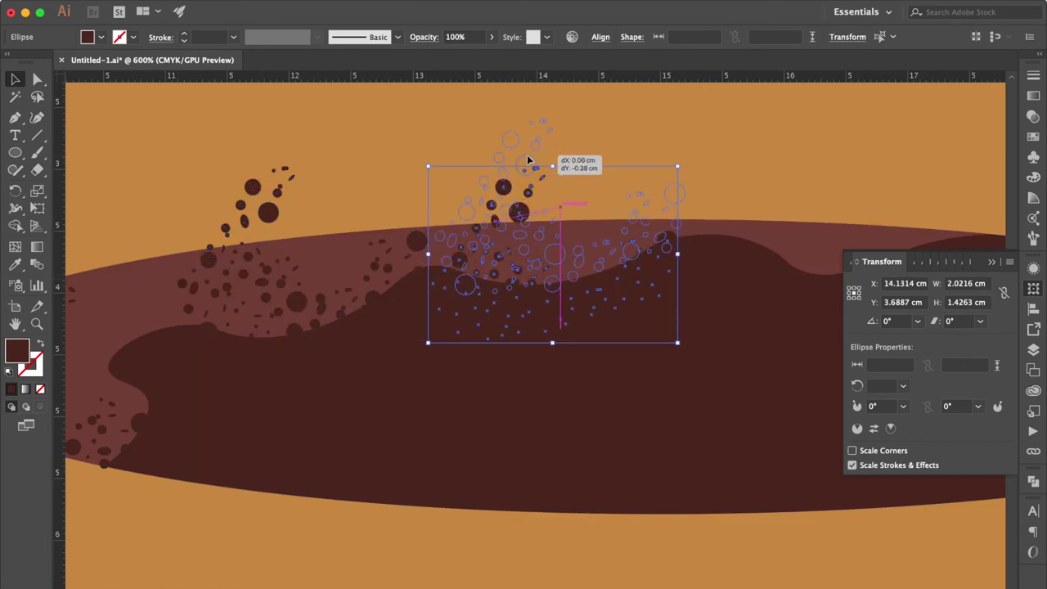
{"action": "scroll", "coordinate": [515, 192], "scroll_direction": "right", "scroll_amount": 5}
{"action": "scroll", "coordinate": [515, 193], "scroll_direction": "down", "scroll_amount": 2}
{"action": "left_click_drag", "start_coordinate": [442, 147], "coordinate": [686, 136]}
{"action": "scroll", "coordinate": [491, 246], "scroll_direction": "left", "scroll_amount": 5}
{"action": "left_click", "coordinate": [304, 129]}
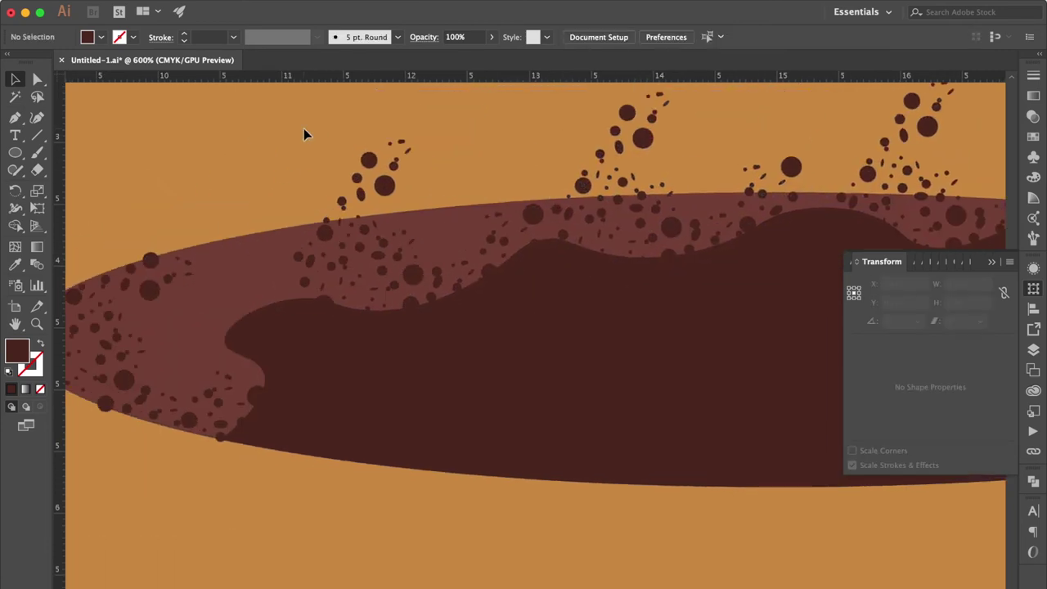
{"action": "left_click_drag", "start_coordinate": [374, 168], "coordinate": [217, 360]}
{"action": "left_click", "coordinate": [409, 296]}
{"action": "left_click_drag", "start_coordinate": [409, 297], "coordinate": [288, 288]}
{"action": "scroll", "coordinate": [481, 231], "scroll_direction": "down", "scroll_amount": 3}
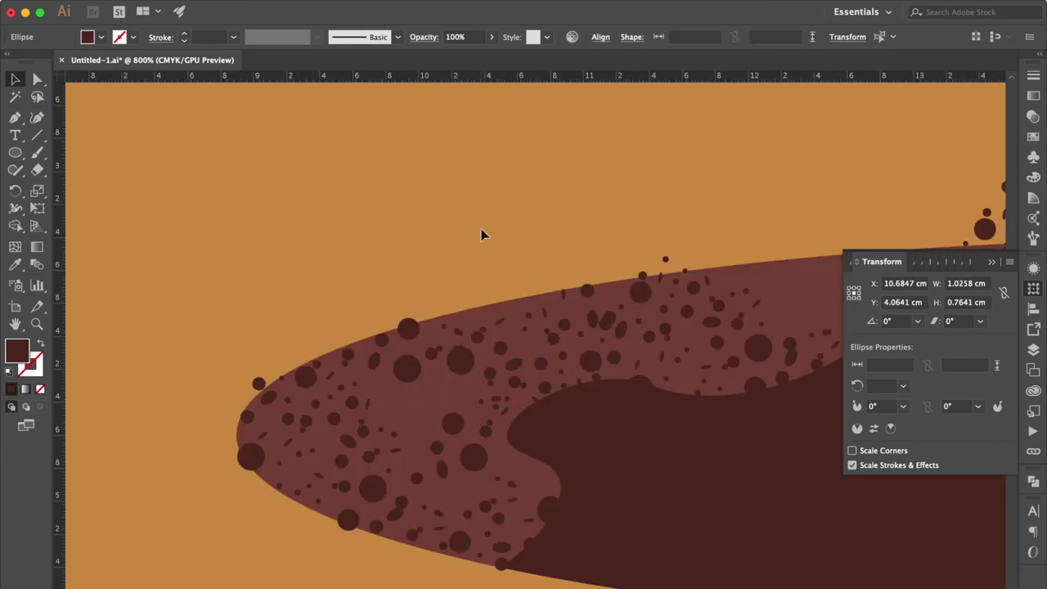
{"action": "key", "text": "ctrl+shift+a"}
Draw several more tiny dots along the band's left end.
{"action": "left_click_drag", "start_coordinate": [425, 246], "coordinate": [451, 272]}
{"action": "left_click_drag", "start_coordinate": [374, 365], "coordinate": [402, 349]}
{"action": "key", "text": "ctrl+shift+a"}
{"action": "scroll", "coordinate": [543, 390], "scroll_direction": "up", "scroll_amount": 2}
{"action": "left_click_drag", "start_coordinate": [230, 351], "coordinate": [235, 356]}
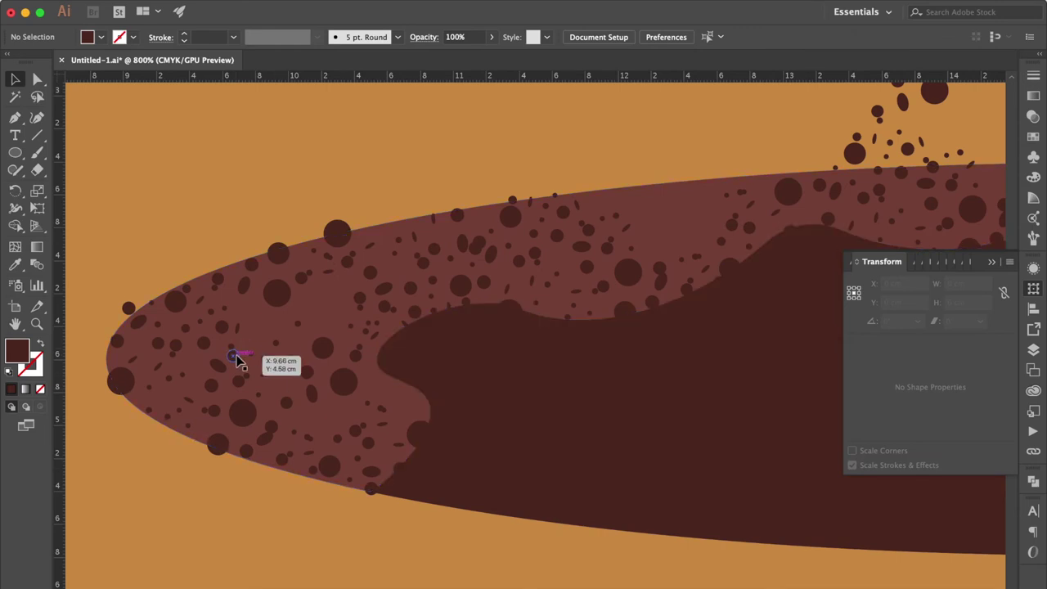
{"action": "left_click_drag", "start_coordinate": [206, 307], "coordinate": [251, 342]}
{"action": "scroll", "coordinate": [344, 237], "scroll_direction": "down", "scroll_amount": 2}
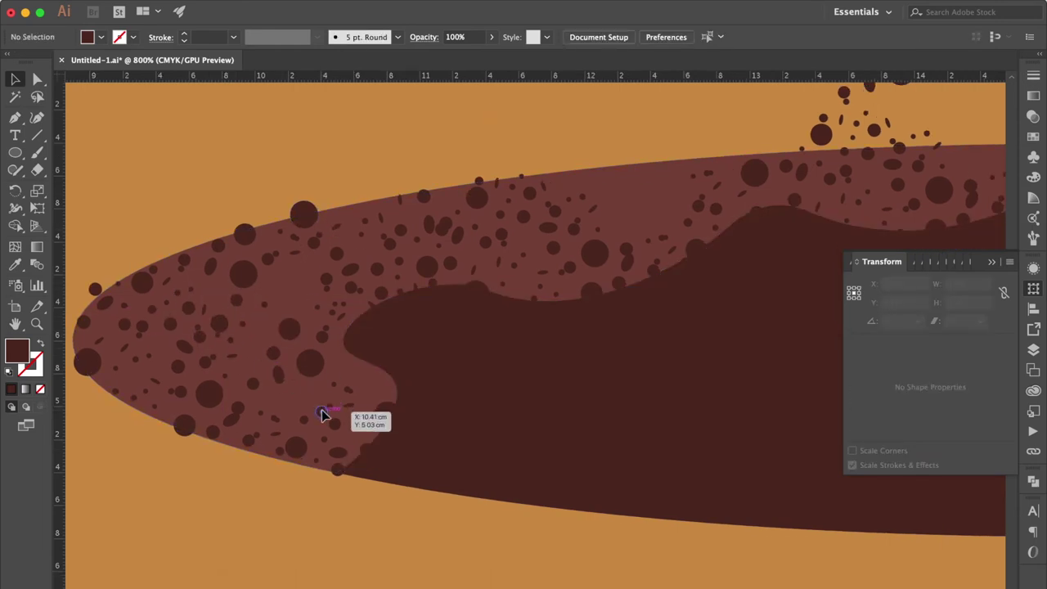
{"action": "left_click_drag", "start_coordinate": [311, 404], "coordinate": [324, 417]}
{"action": "key", "text": "ctrl+equal"}
Reposition dot groups and droplets around the band's top edge, then deselect.
{"action": "left_click_drag", "start_coordinate": [495, 395], "coordinate": [550, 148]}
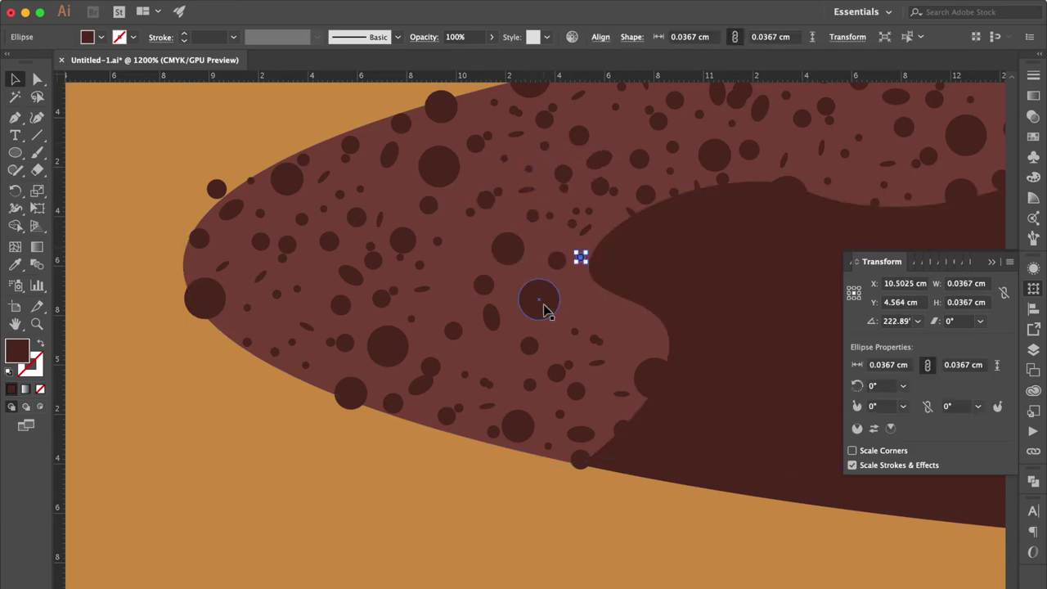
{"action": "left_click_drag", "start_coordinate": [580, 257], "coordinate": [635, 304]}
{"action": "scroll", "coordinate": [713, 143], "scroll_direction": "right", "scroll_amount": 5}
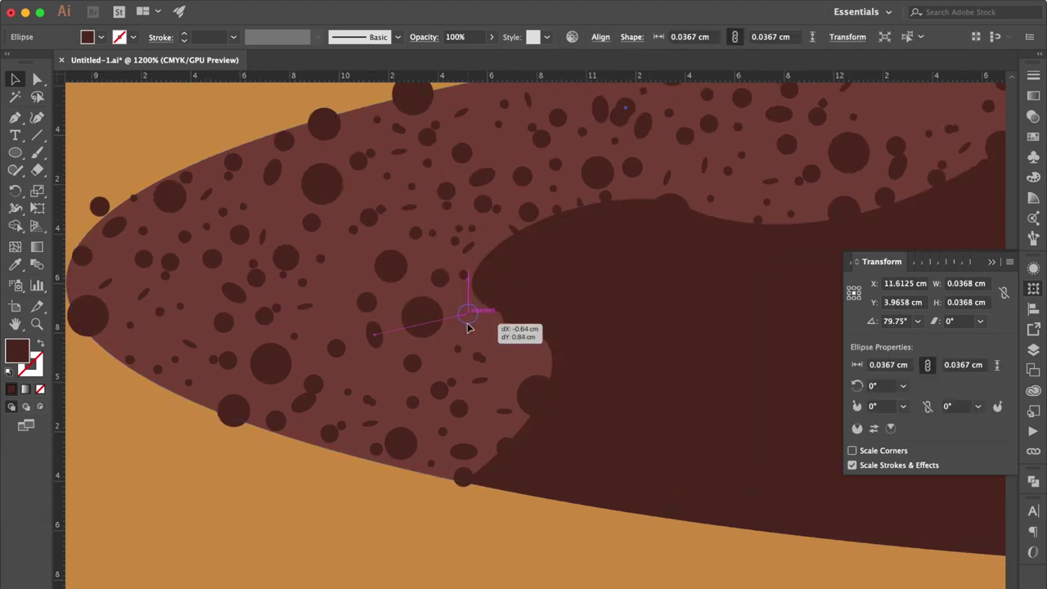
{"action": "key", "text": "ctrl+minus"}
{"action": "key", "text": "ctrl+minus"}
{"action": "scroll", "coordinate": [467, 327], "scroll_direction": "up", "scroll_amount": 2}
{"action": "mouse_move", "coordinate": [504, 243]}
{"action": "left_mouse_down"}
{"action": "mouse_move", "coordinate": [357, 307]}
{"action": "mouse_move", "coordinate": [292, 299]}
{"action": "left_mouse_up"}
{"action": "left_click_drag", "start_coordinate": [513, 205], "coordinate": [596, 245]}
{"action": "left_click", "coordinate": [548, 188]}
{"action": "mouse_move", "coordinate": [548, 188]}
{"action": "left_mouse_down"}
{"action": "mouse_move", "coordinate": [515, 221]}
{"action": "mouse_move", "coordinate": [613, 281]}
{"action": "left_mouse_up"}
{"action": "scroll", "coordinate": [609, 287], "scroll_direction": "right", "scroll_amount": 5}
{"action": "scroll", "coordinate": [609, 287], "scroll_direction": "down", "scroll_amount": 2}
{"action": "key", "text": "ctrl+minus"}
{"action": "key", "text": "ctrl+minus"}
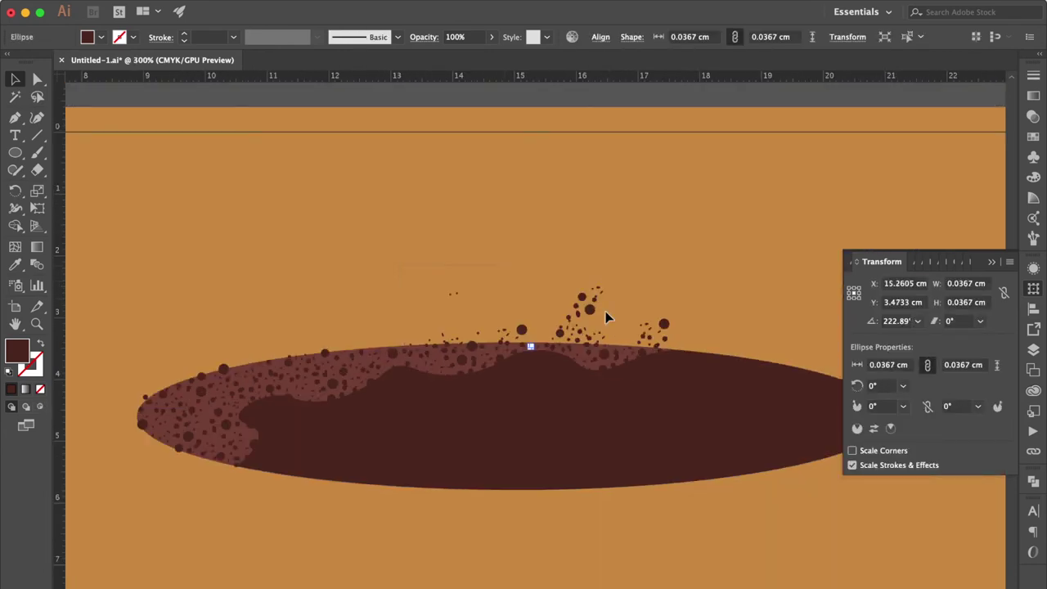
{"action": "left_click", "coordinate": [572, 304]}
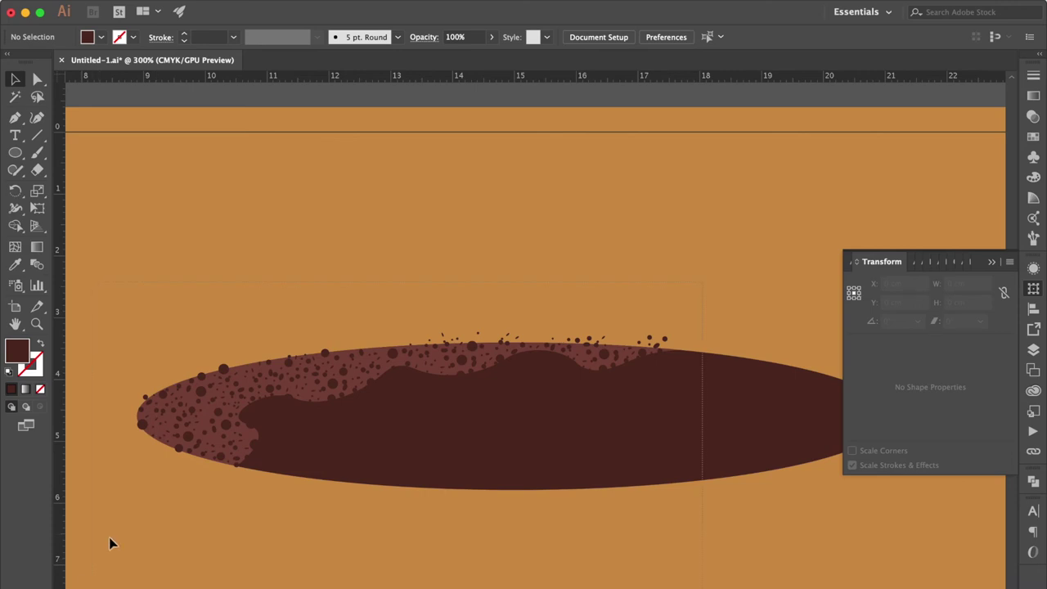
Pathfinder Divide the ellipse by the dots, ungroup, and clip the bubbles to the ellipse edge.
{"action": "key", "text": "ctrl+a"}
{"action": "key", "text": "ctrl+plus"}
{"action": "key", "text": "ctrl+plus"}
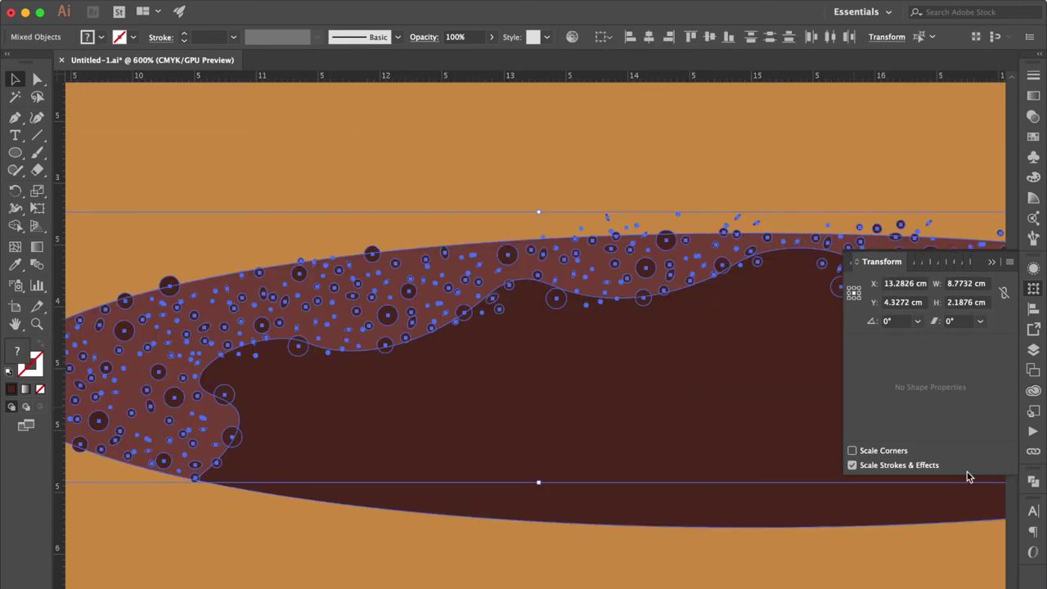
{"action": "left_click", "coordinate": [1033, 485]}
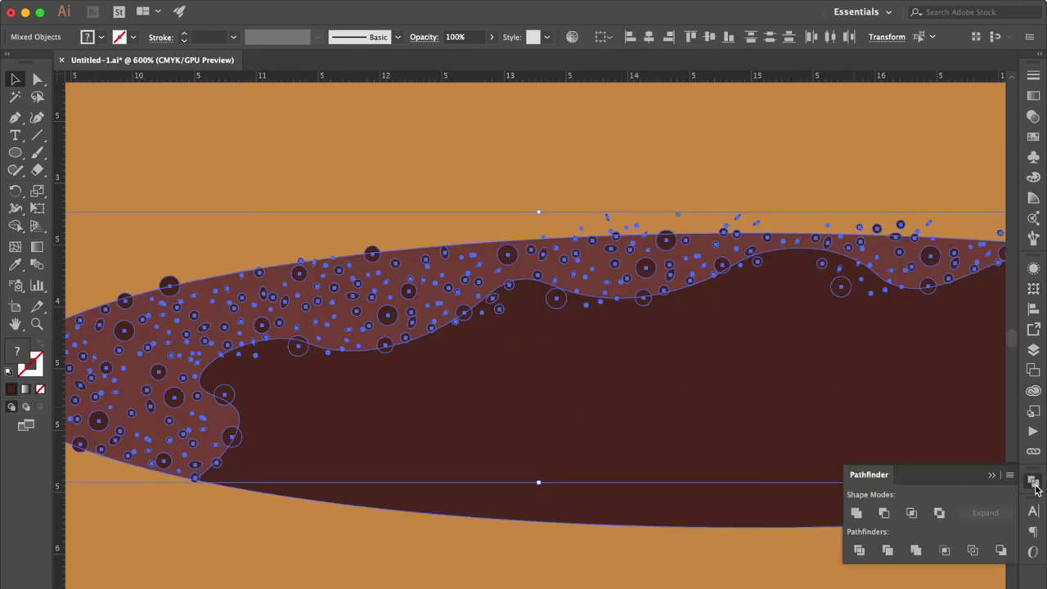
{"action": "left_click", "coordinate": [859, 549]}
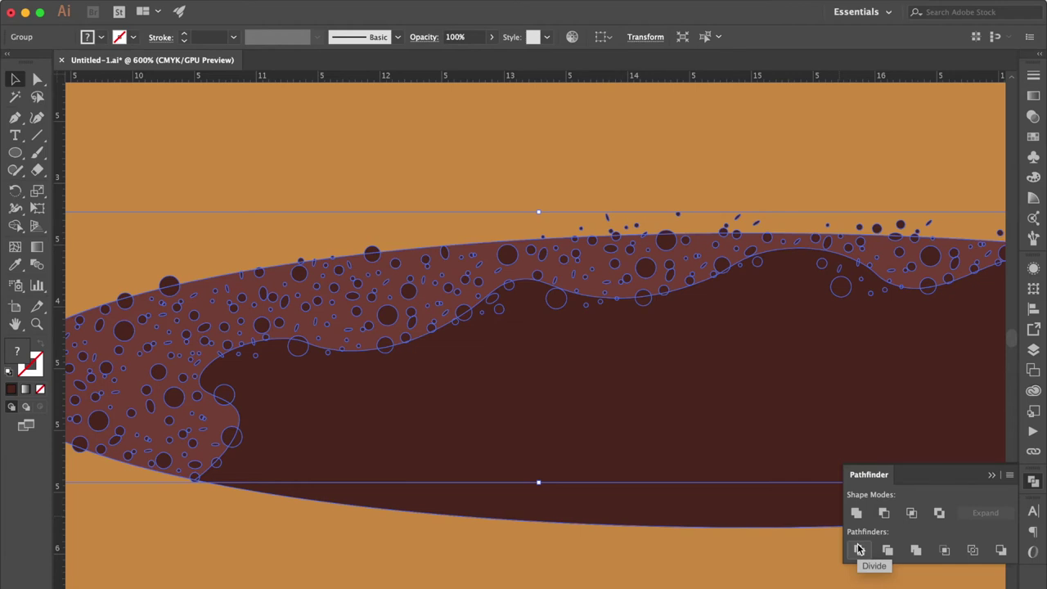
{"action": "right_click", "coordinate": [369, 275]}
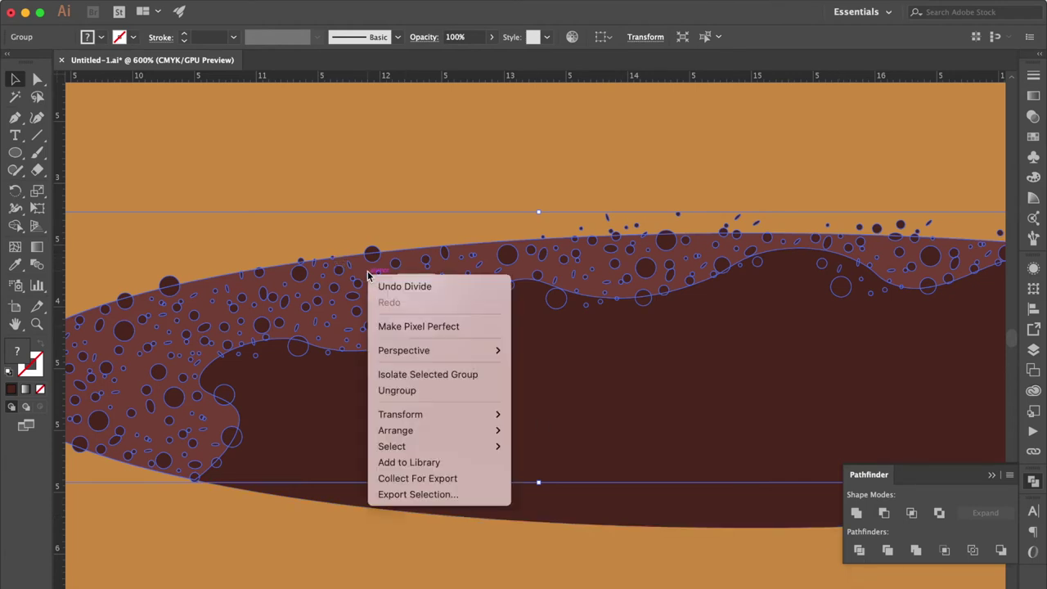
{"action": "left_click", "coordinate": [409, 390]}
{"action": "key", "text": "super+7"}
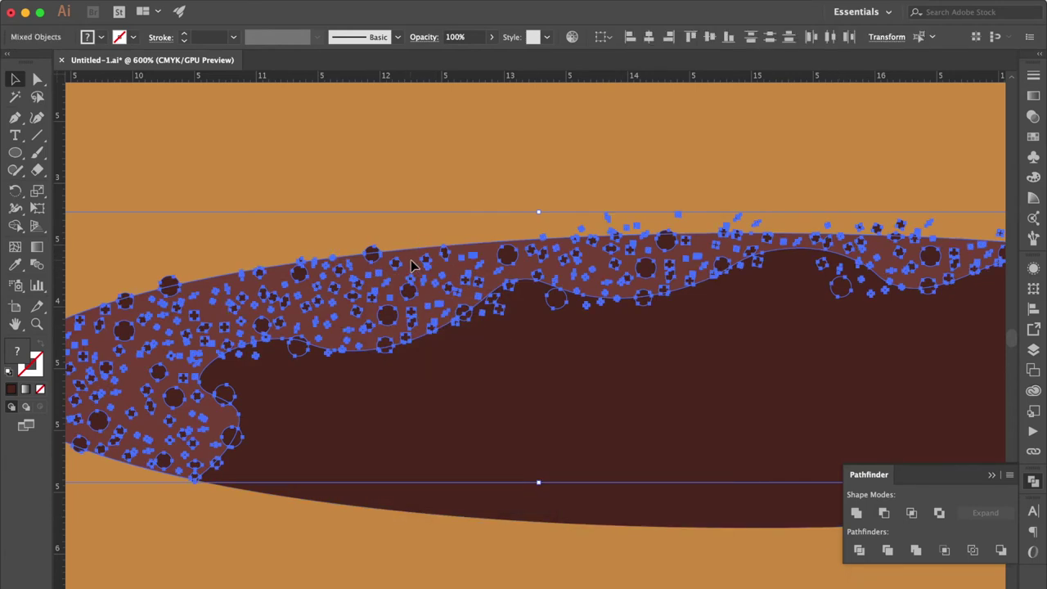
{"action": "key", "text": "shift+super+a"}
{"action": "key", "text": "super+minus"}
{"action": "key", "text": "super+minus"}
{"action": "key", "text": "super+minus"}
{"action": "key", "text": "super+minus"}
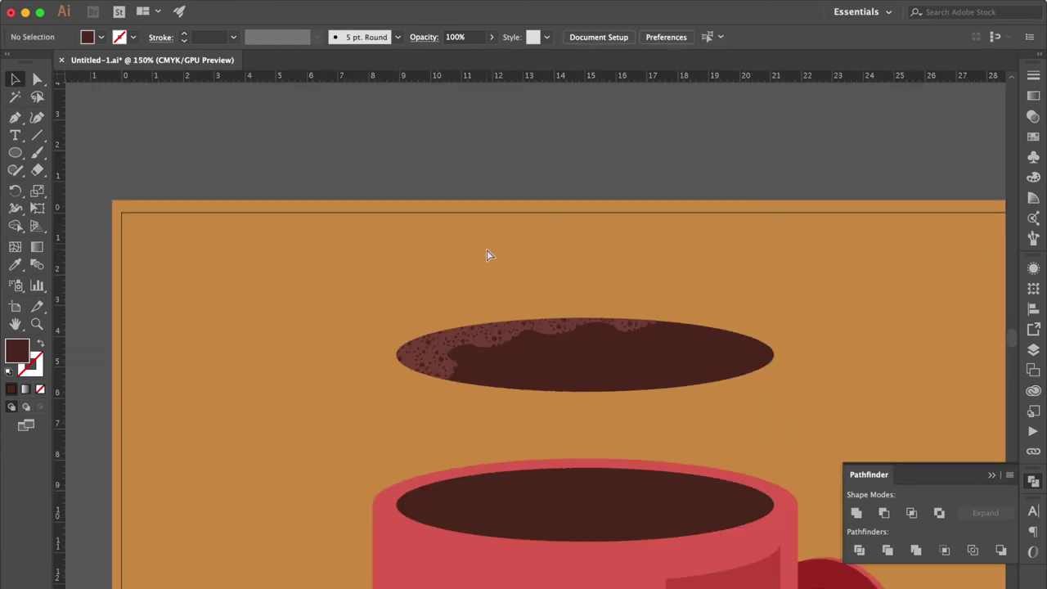
Place a copy of the bubble texture onto the mug's coffee surface.
{"action": "scroll", "coordinate": [487, 249], "scroll_direction": "down", "scroll_amount": 3}
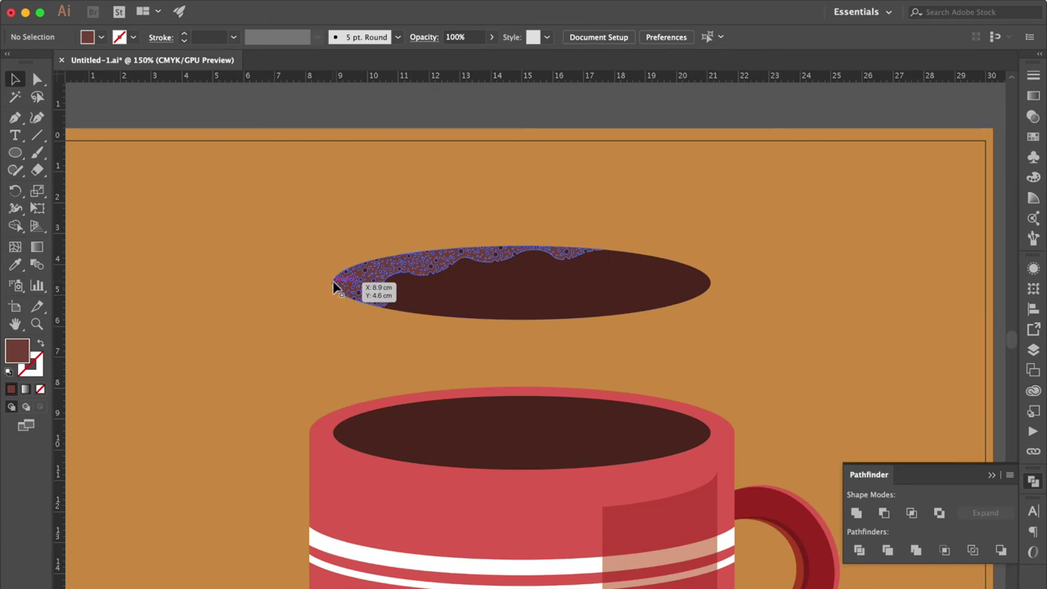
{"action": "left_click_drag", "start_coordinate": [334, 291], "coordinate": [346, 435]}
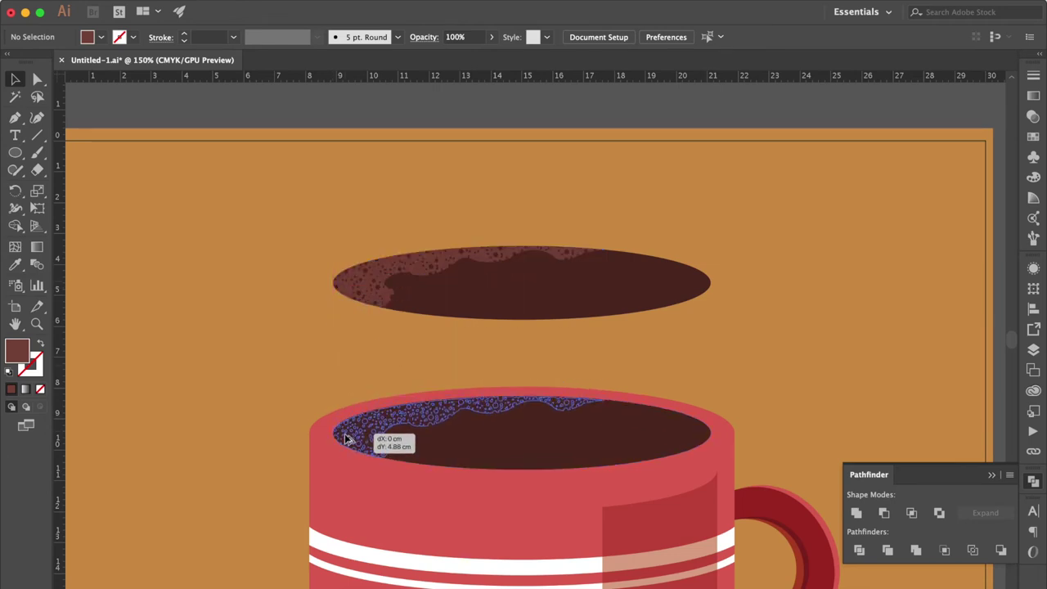
{"action": "left_click_drag", "start_coordinate": [345, 435], "coordinate": [346, 439]}
{"action": "scroll", "coordinate": [684, 269], "scroll_direction": "down", "scroll_amount": 3}
{"action": "scroll", "coordinate": [684, 269], "scroll_direction": "right", "scroll_amount": 5}
{"action": "left_click", "coordinate": [683, 269]}
Make a slightly offset copy of the upper coffee ellipse and select both ellipses.
{"action": "scroll", "coordinate": [515, 213], "scroll_direction": "up", "scroll_amount": 2}
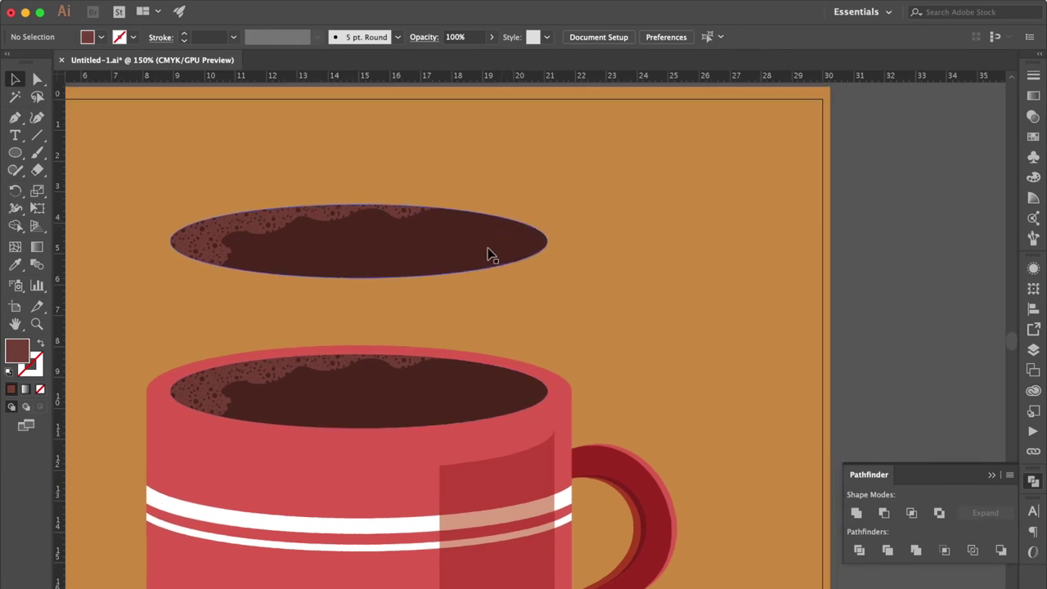
{"action": "left_click", "coordinate": [502, 243]}
{"action": "left_click_drag", "start_coordinate": [503, 246], "coordinate": [479, 255]}
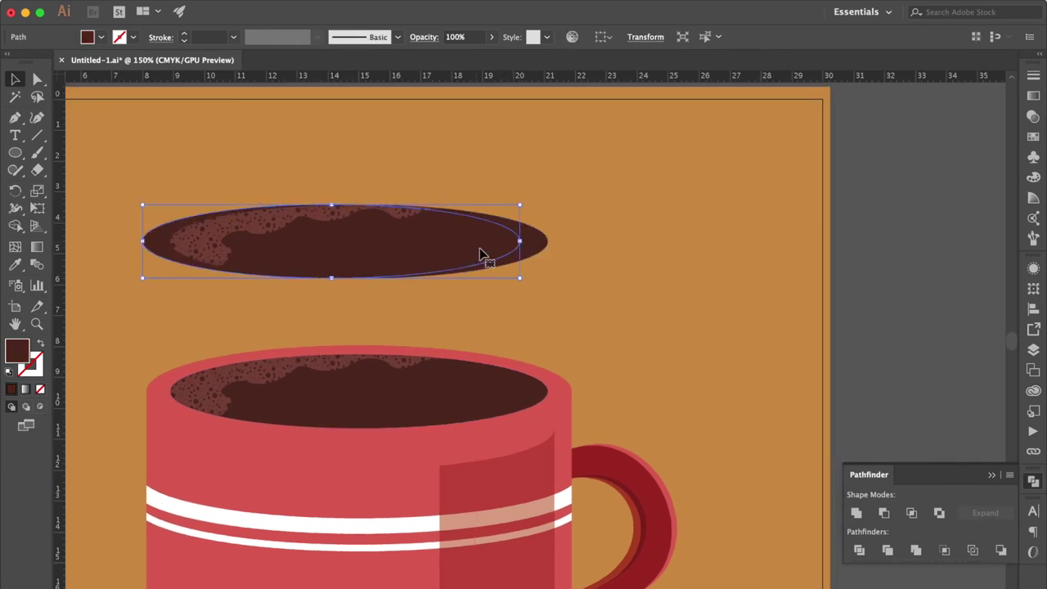
{"action": "mouse_move", "coordinate": [476, 255]}
{"action": "left_mouse_down"}
{"action": "mouse_move", "coordinate": [491, 241]}
{"action": "mouse_move", "coordinate": [482, 254]}
{"action": "left_mouse_up"}
{"action": "key", "text": "ctrl+equal"}
{"action": "scroll", "coordinate": [587, 281], "scroll_direction": "right", "scroll_amount": 3}
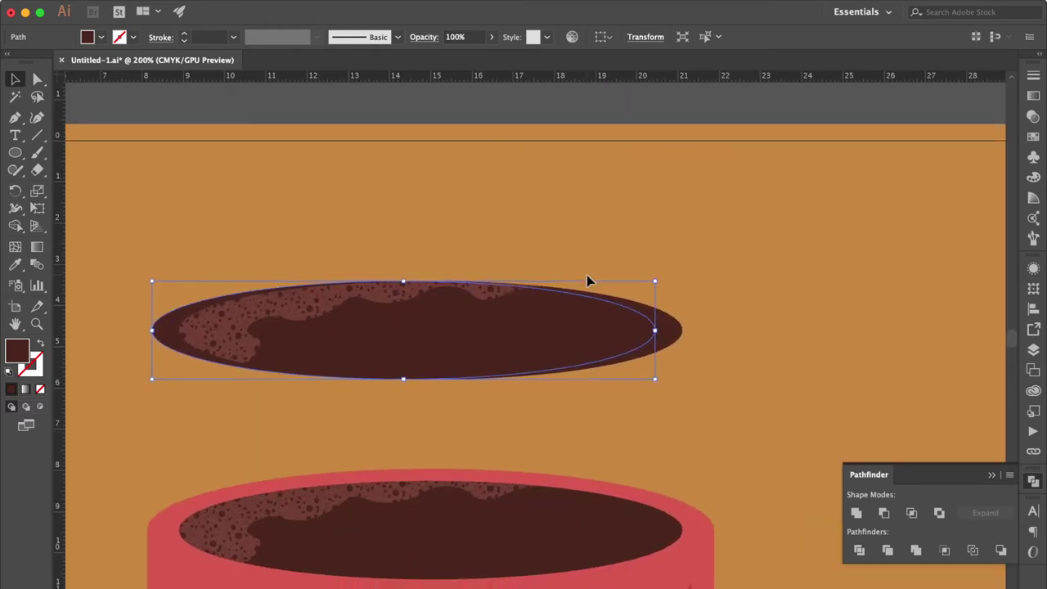
{"action": "left_click", "coordinate": [677, 335], "text": "shift"}
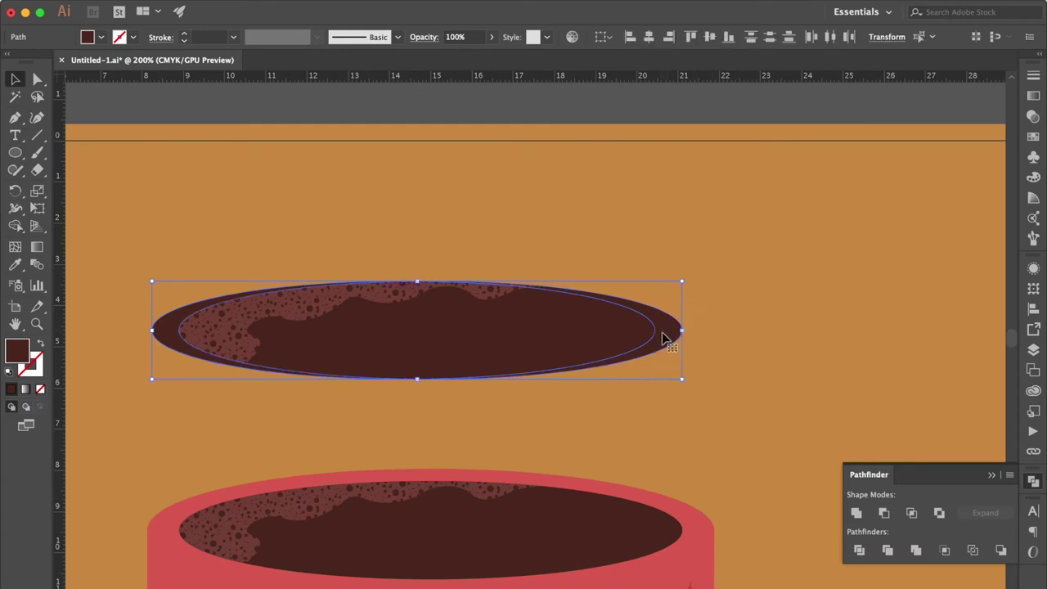
Cut a thin crescent from the two ellipses and move it onto the coffee's right edge.
{"action": "left_click", "coordinate": [15, 227]}
{"action": "left_click", "coordinate": [579, 333], "text": "alt"}
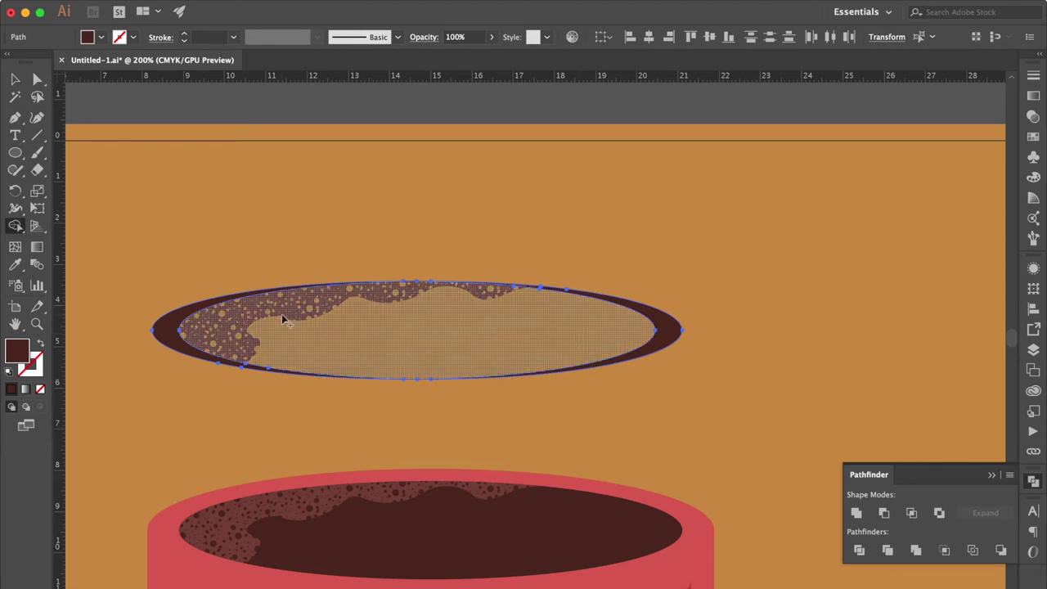
{"action": "left_click", "coordinate": [165, 332], "text": "alt"}
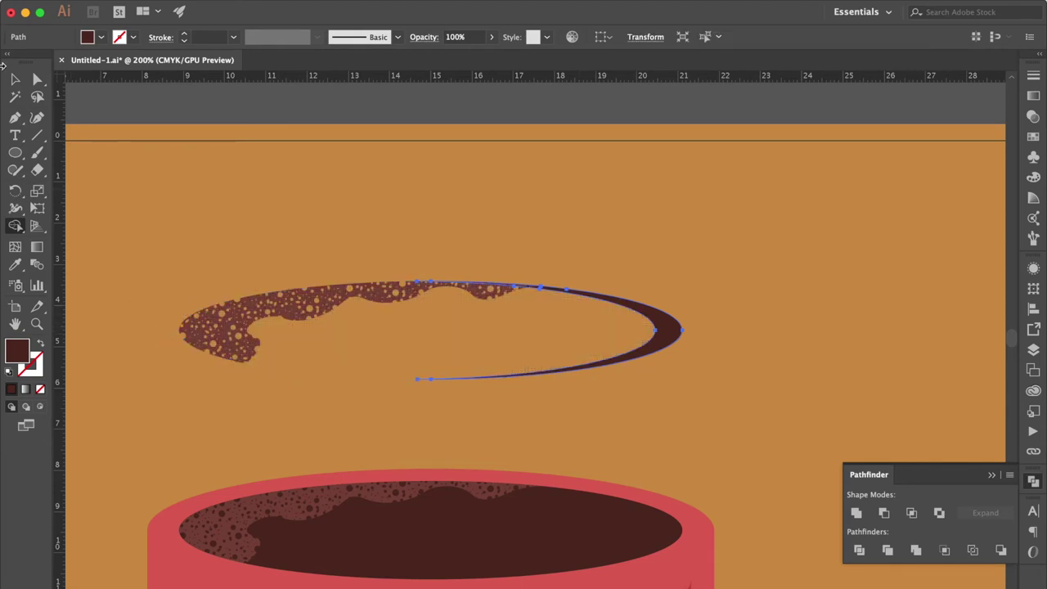
{"action": "left_click", "coordinate": [14, 76]}
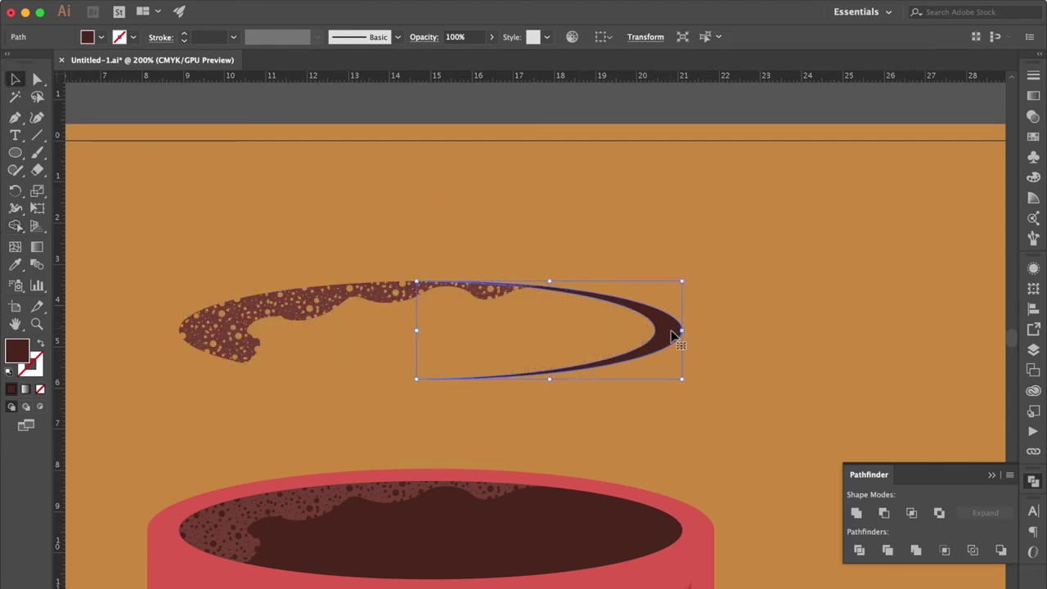
{"action": "left_click", "coordinate": [731, 325]}
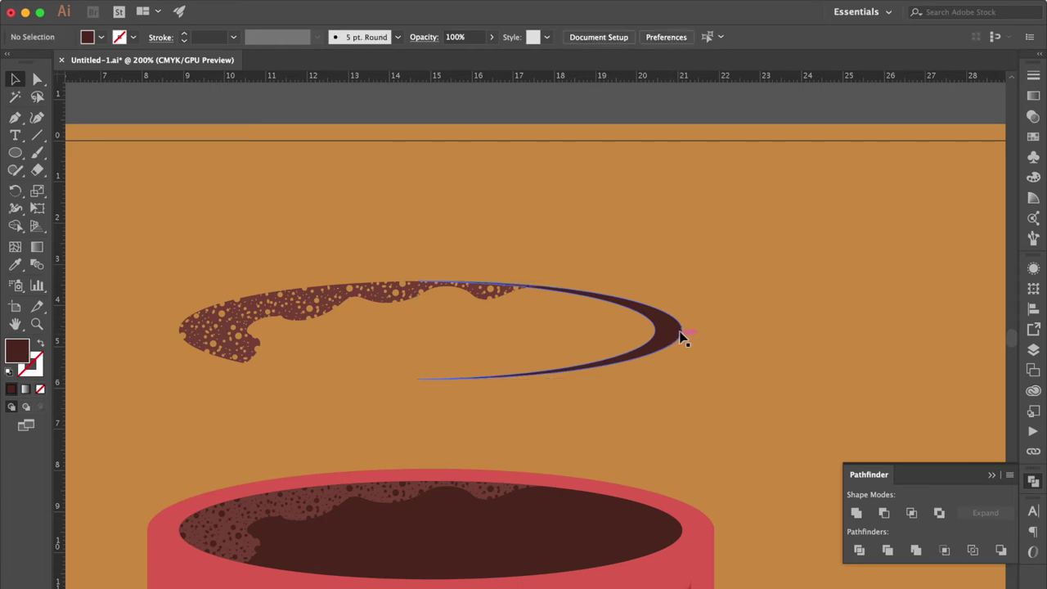
{"action": "left_click_drag", "start_coordinate": [683, 329], "coordinate": [682, 530]}
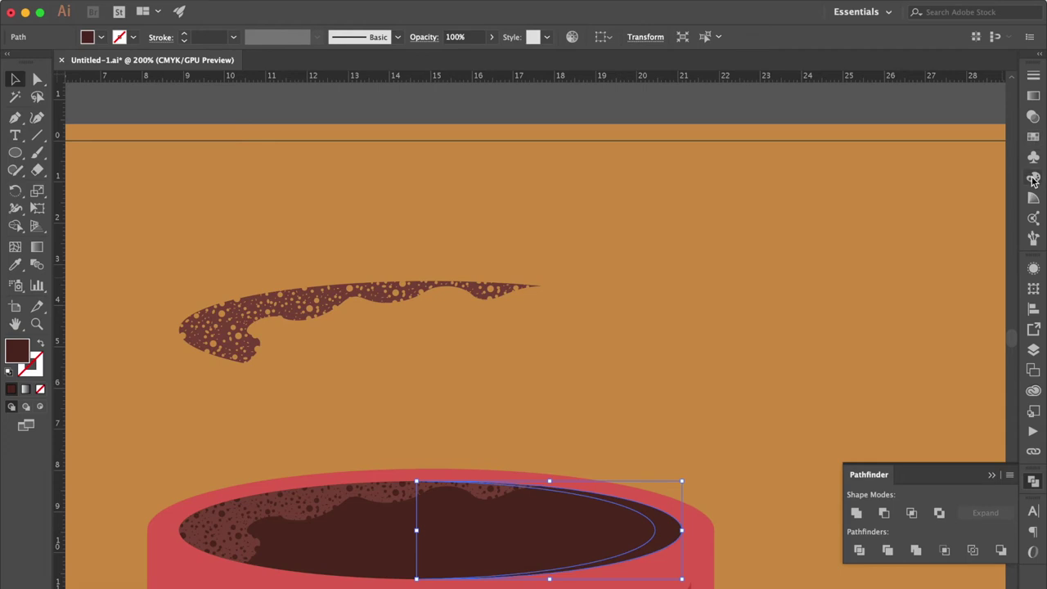
Fill the crescent with C35 M80 Y70 K45.
{"action": "left_click", "coordinate": [1033, 178]}
{"action": "left_click", "coordinate": [991, 93]}
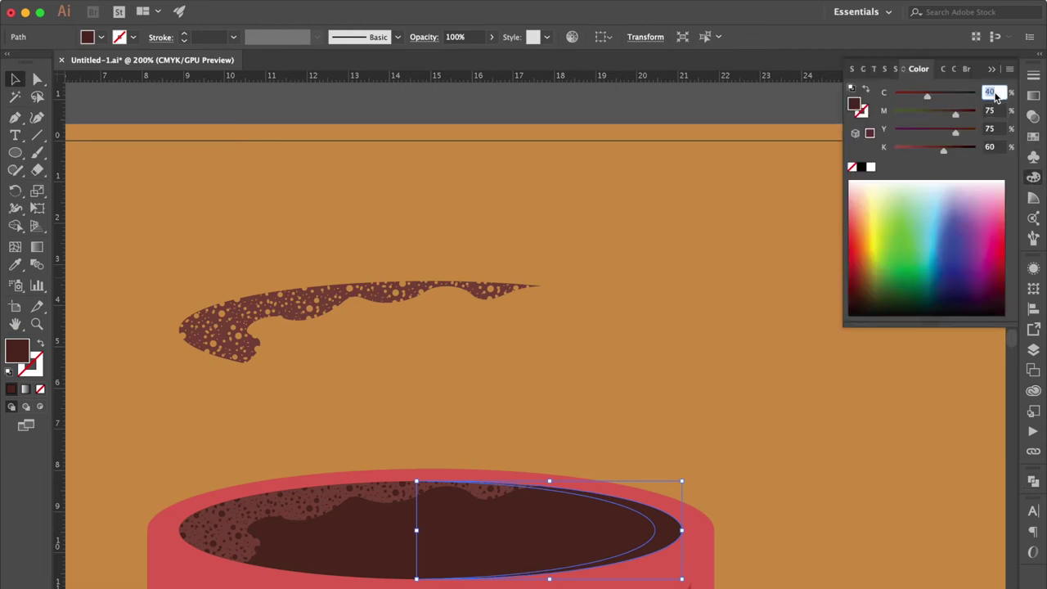
{"action": "key", "text": "Tab"}
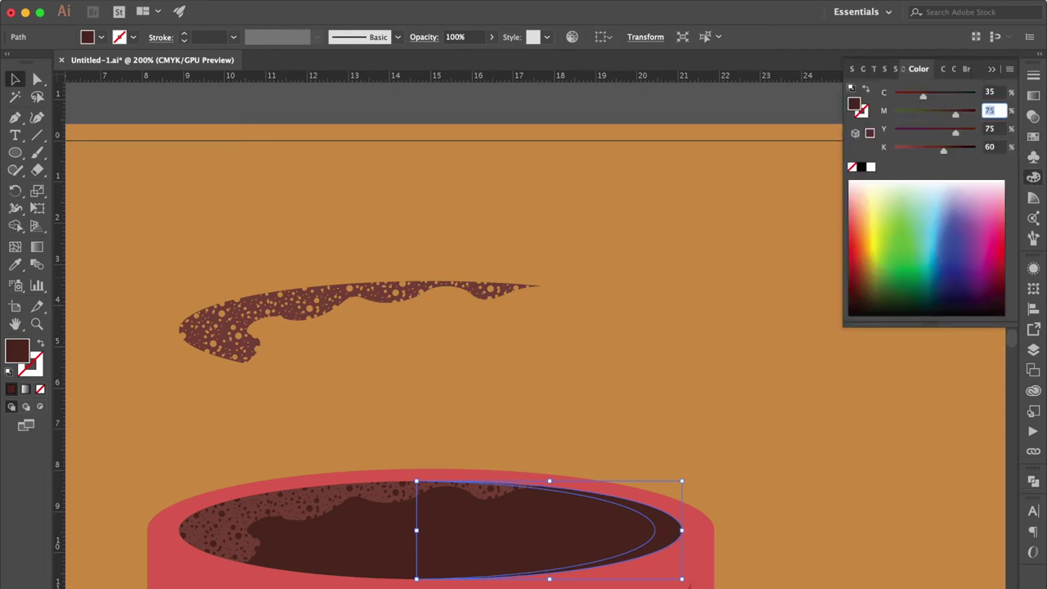
{"action": "type", "text": "80"}
{"action": "key", "text": "Tab"}
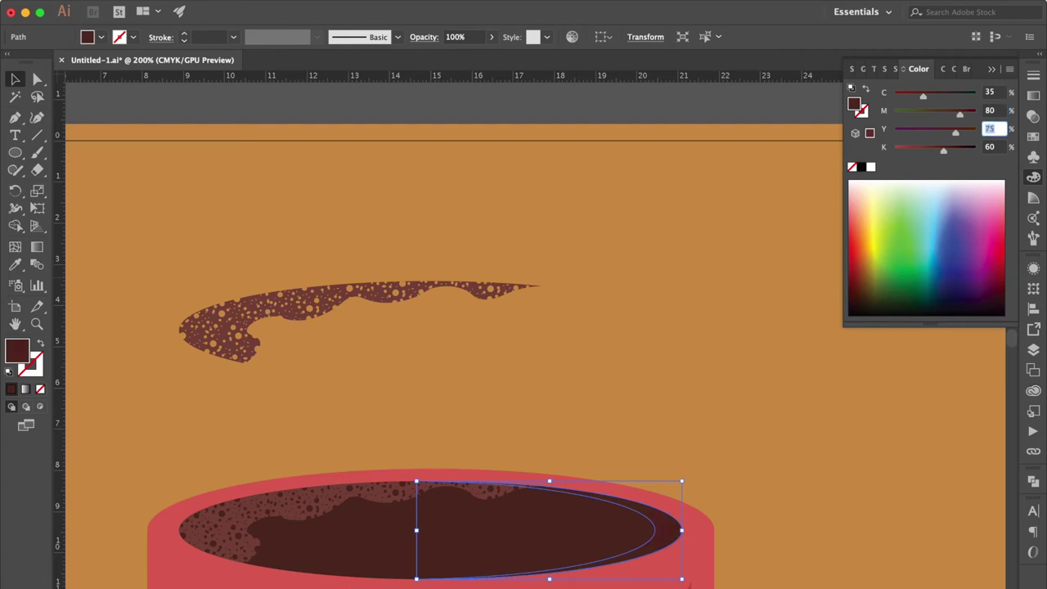
{"action": "type", "text": "70"}
{"action": "key", "text": "Tab"}
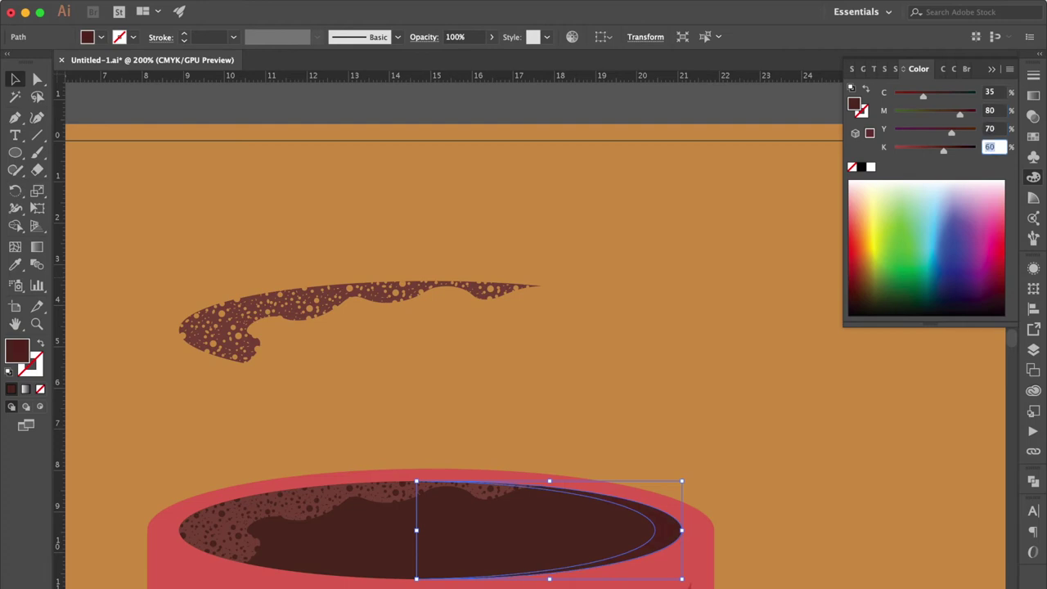
{"action": "type", "text": "45"}
{"action": "key", "text": "Return"}
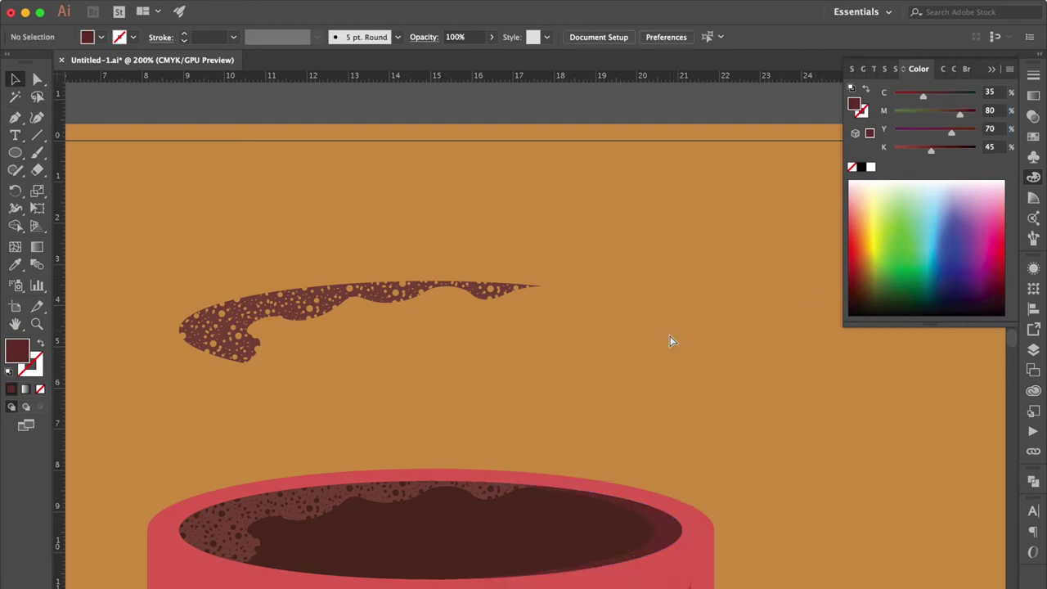
{"action": "left_click", "coordinate": [674, 331]}
{"action": "key", "text": "ctrl+1"}
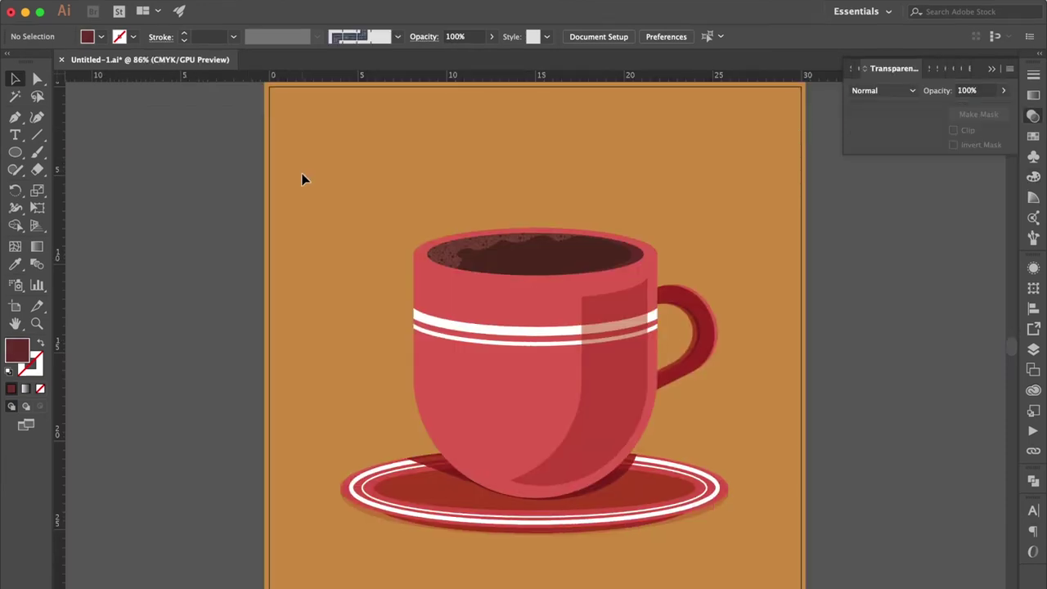
Draw a short vertical hairline near the artboard's top left with no fill and a 0.03 pt stroke.
{"action": "left_click", "coordinate": [15, 117]}
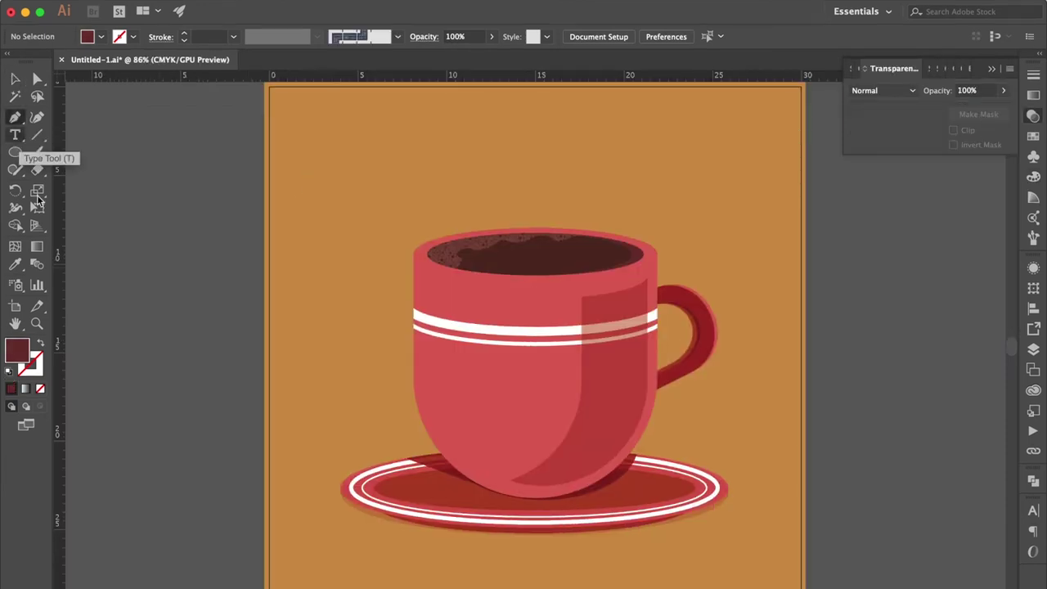
{"action": "left_click", "coordinate": [10, 373]}
{"action": "left_click", "coordinate": [42, 345]}
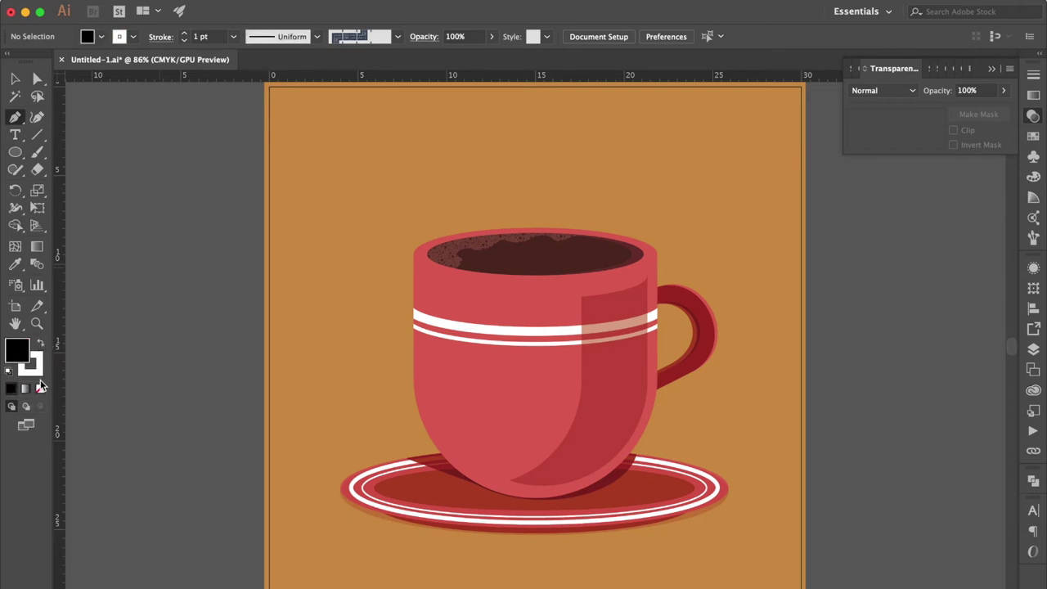
{"action": "left_click", "coordinate": [40, 390]}
{"action": "left_click", "coordinate": [285, 117]}
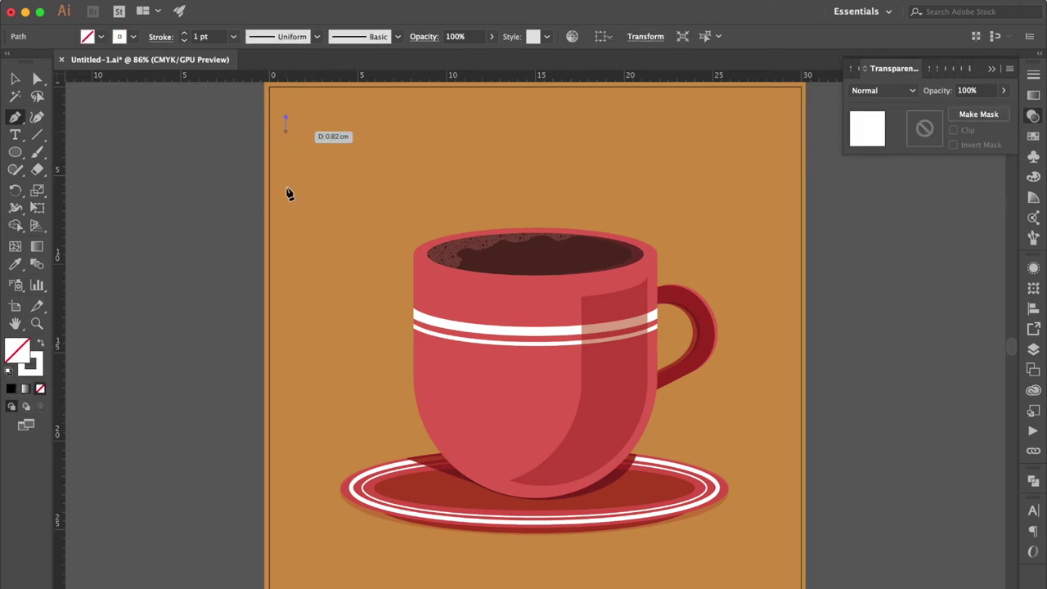
{"action": "left_click", "coordinate": [292, 208]}
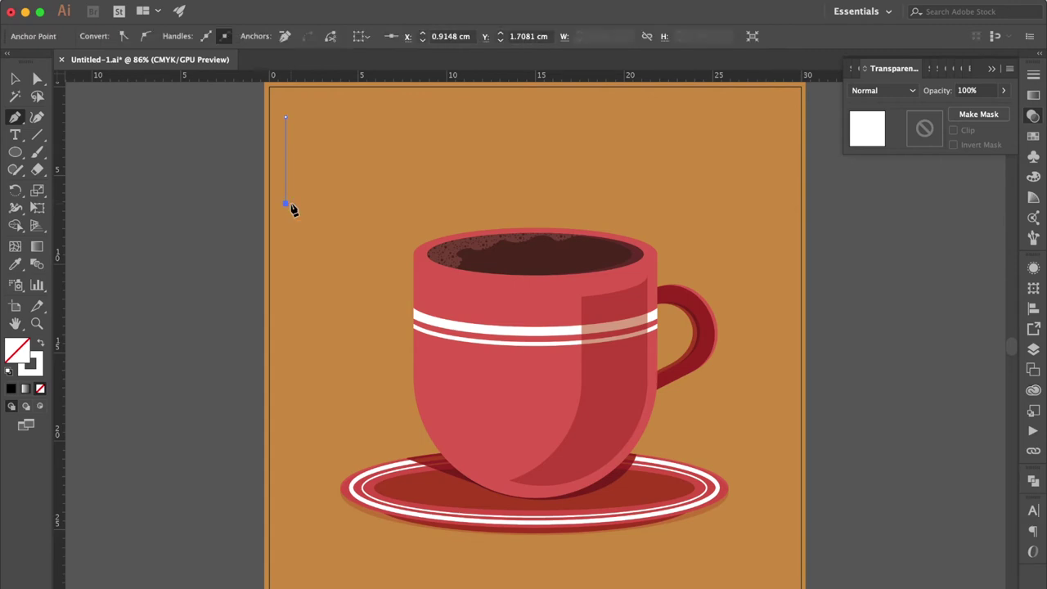
{"action": "left_click", "coordinate": [15, 79]}
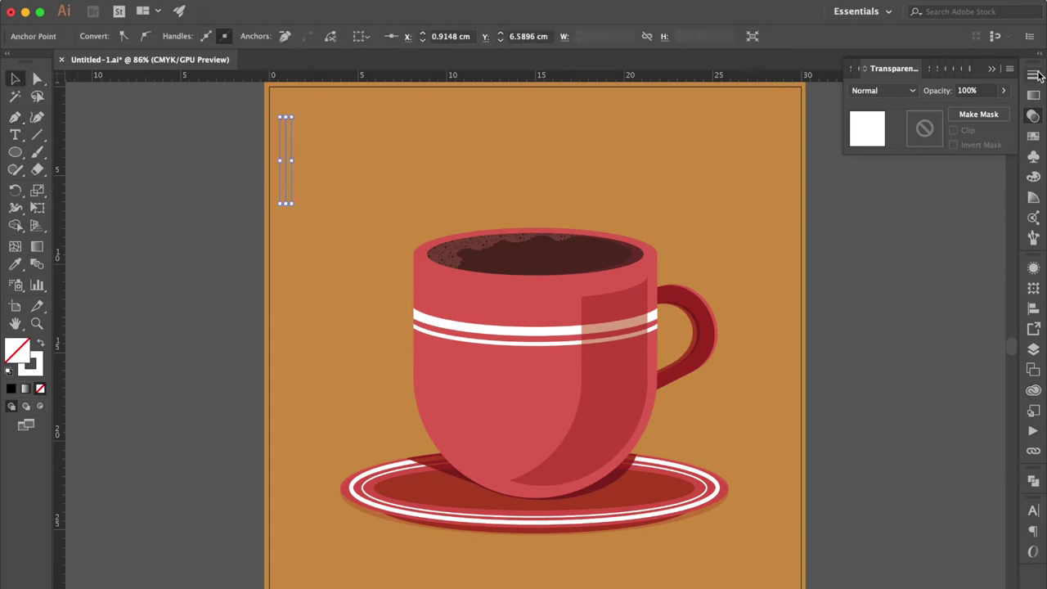
{"action": "left_click", "coordinate": [1034, 74]}
{"action": "left_click", "coordinate": [941, 90]}
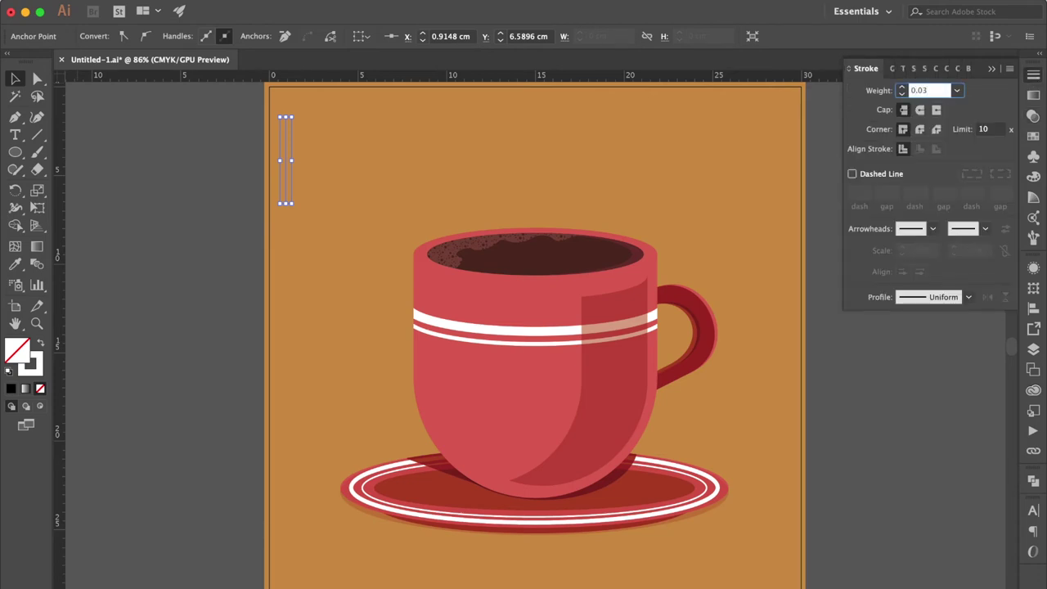
{"action": "key", "text": "Return"}
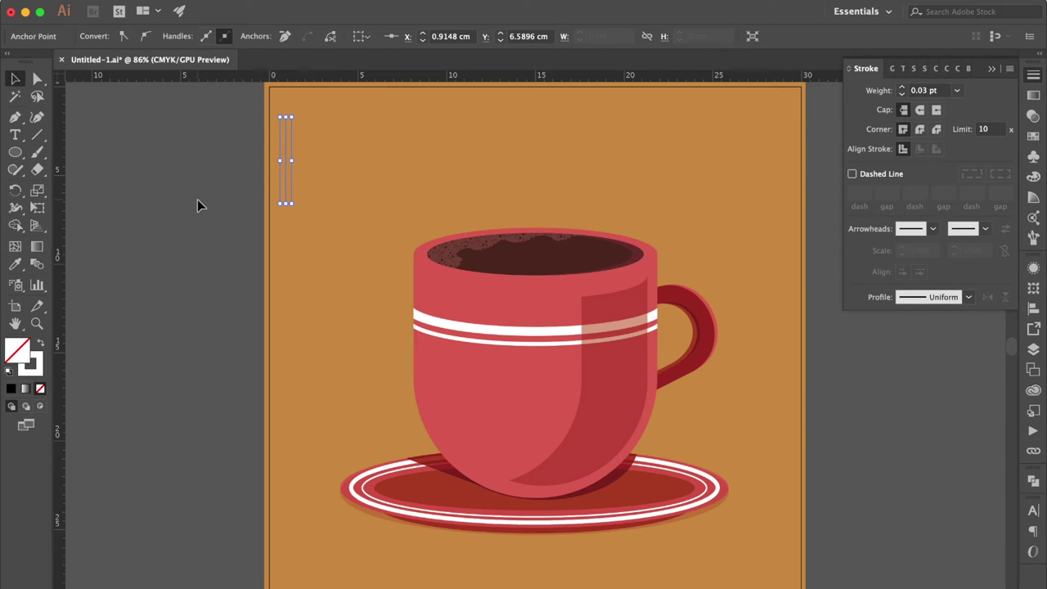
Copy the line 2.28 cm right, select both, and set blend options to 200 specified steps.
{"action": "left_click", "coordinate": [197, 199]}
{"action": "left_click_drag", "start_coordinate": [287, 163], "coordinate": [333, 154]}
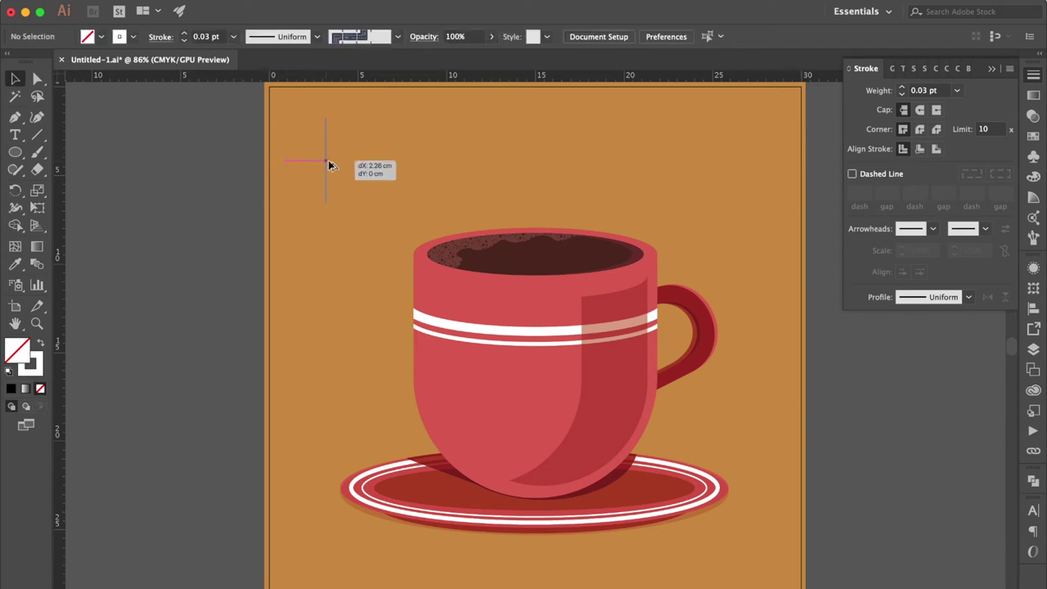
{"action": "left_click_drag", "start_coordinate": [259, 136], "coordinate": [391, 162]}
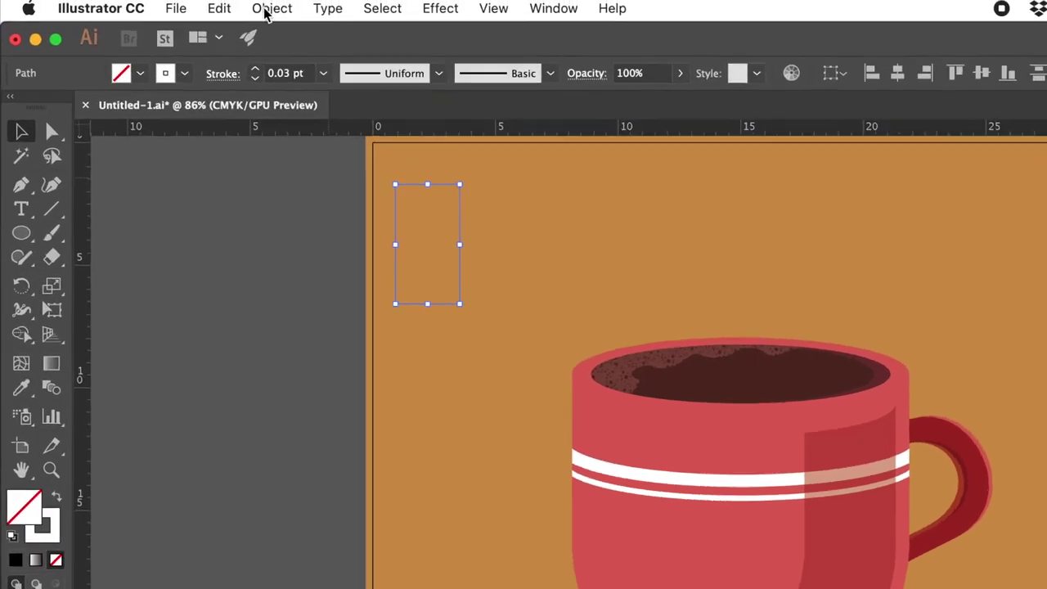
{"action": "left_click", "coordinate": [269, 10]}
{"action": "mouse_move", "coordinate": [286, 514]}
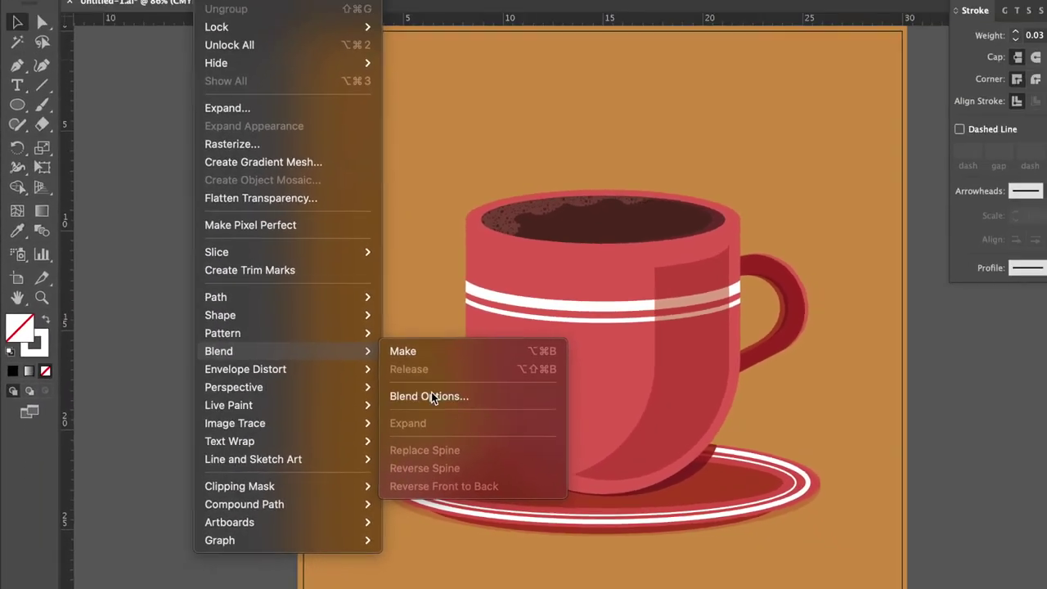
{"action": "left_click", "coordinate": [431, 395]}
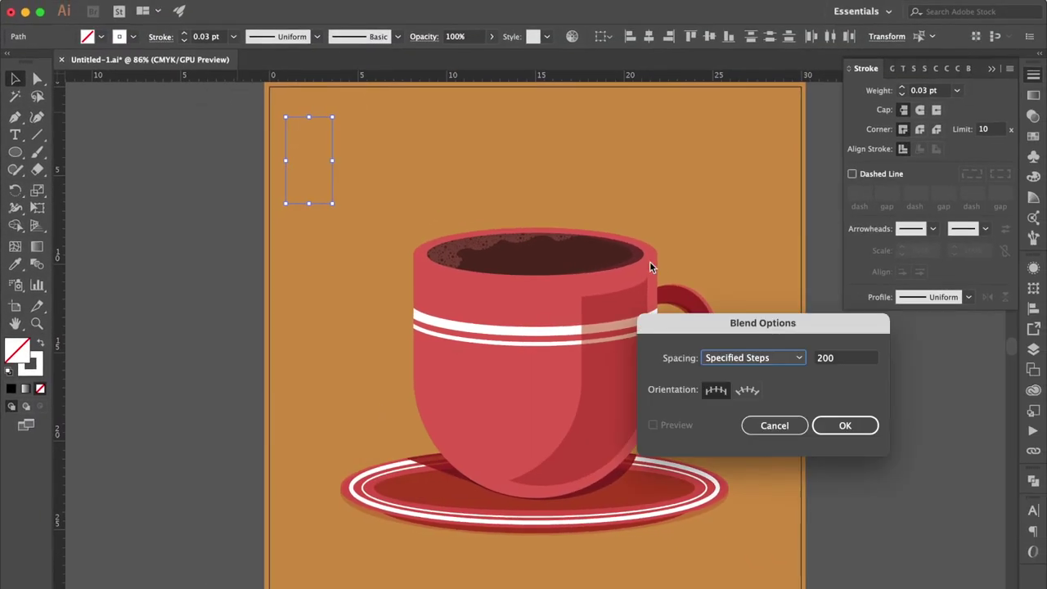
{"action": "left_click", "coordinate": [770, 360]}
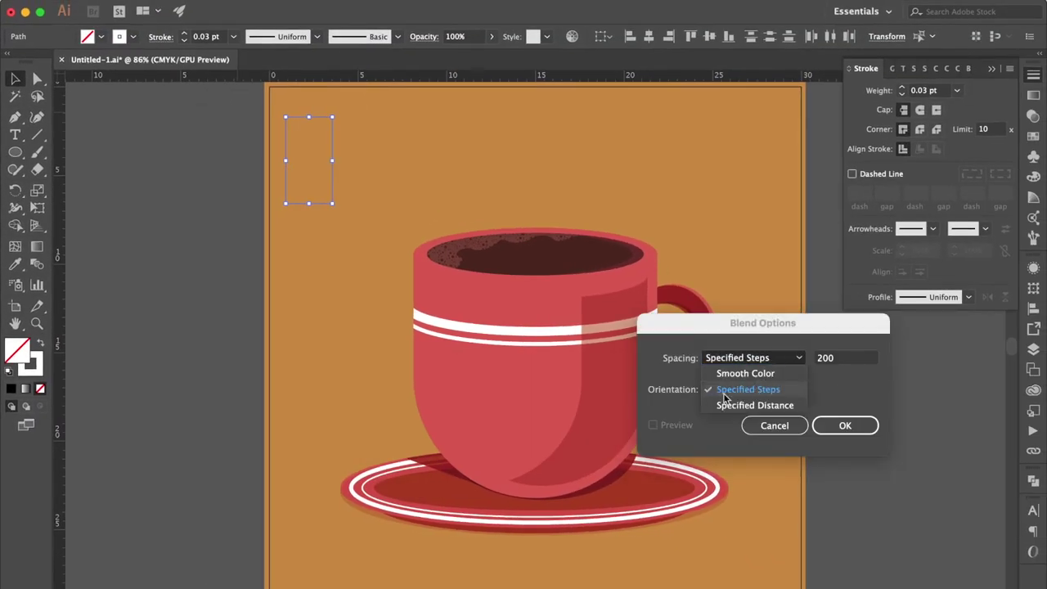
{"action": "left_click", "coordinate": [823, 364]}
{"action": "left_click", "coordinate": [836, 363]}
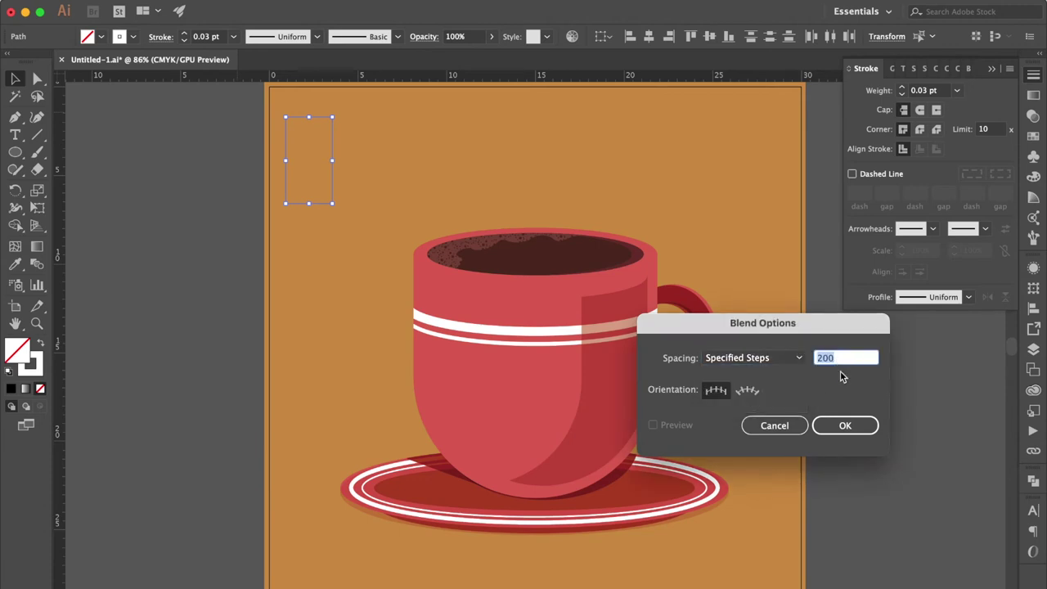
{"action": "left_click", "coordinate": [846, 425]}
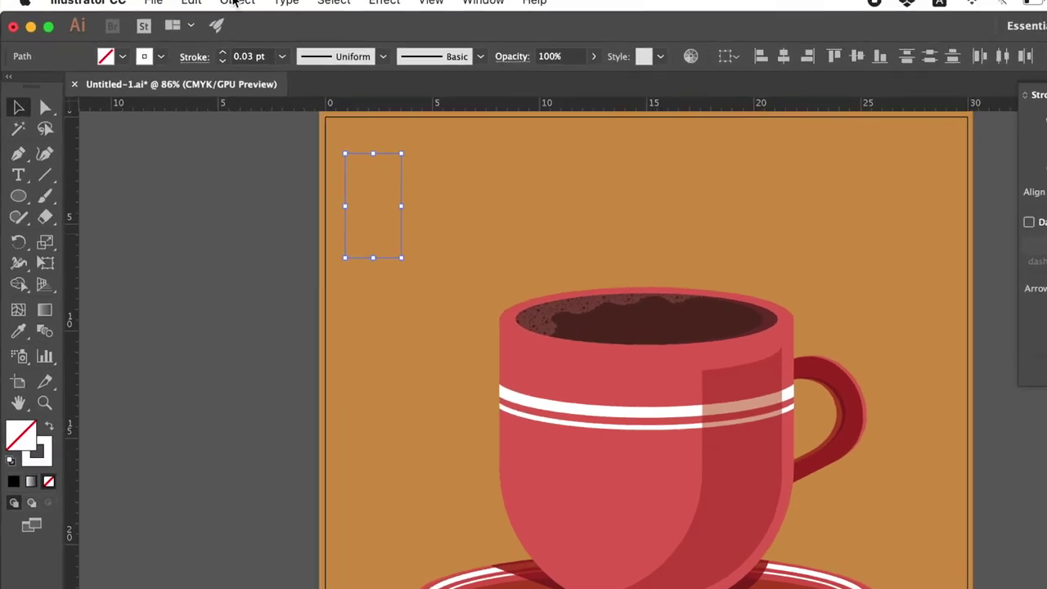
Blend the two hairlines into a 200-step striped rectangle.
{"action": "left_click", "coordinate": [191, 2]}
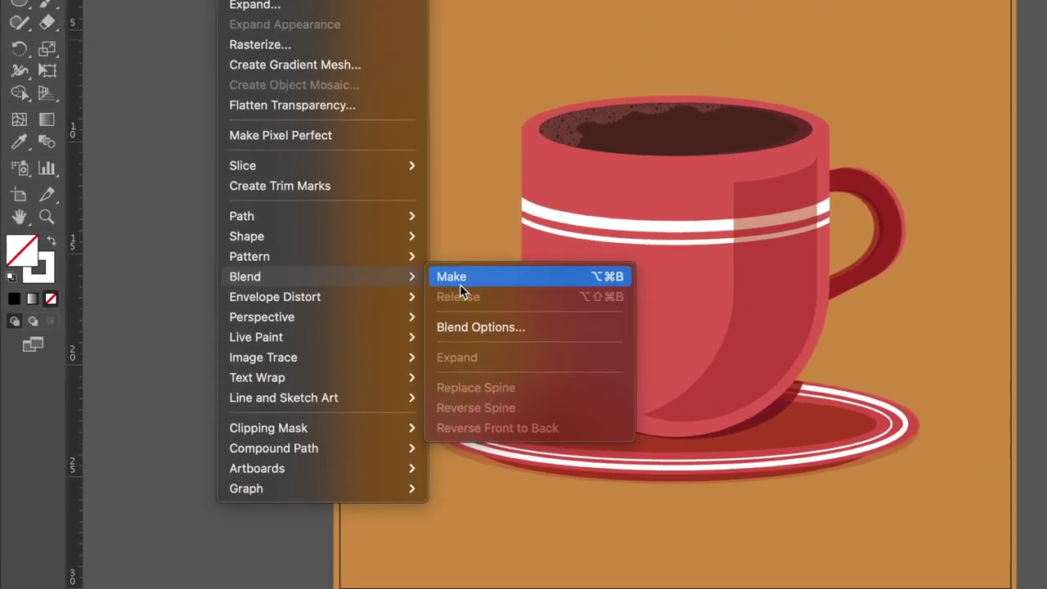
{"action": "left_click", "coordinate": [528, 208]}
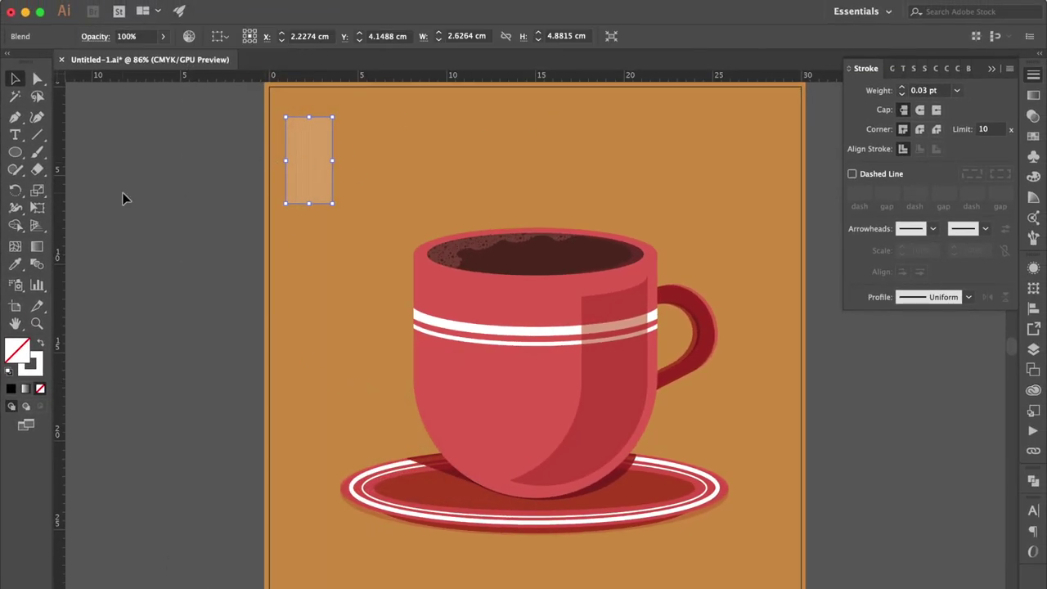
{"action": "left_click", "coordinate": [123, 198]}
{"action": "left_click", "coordinate": [14, 116]}
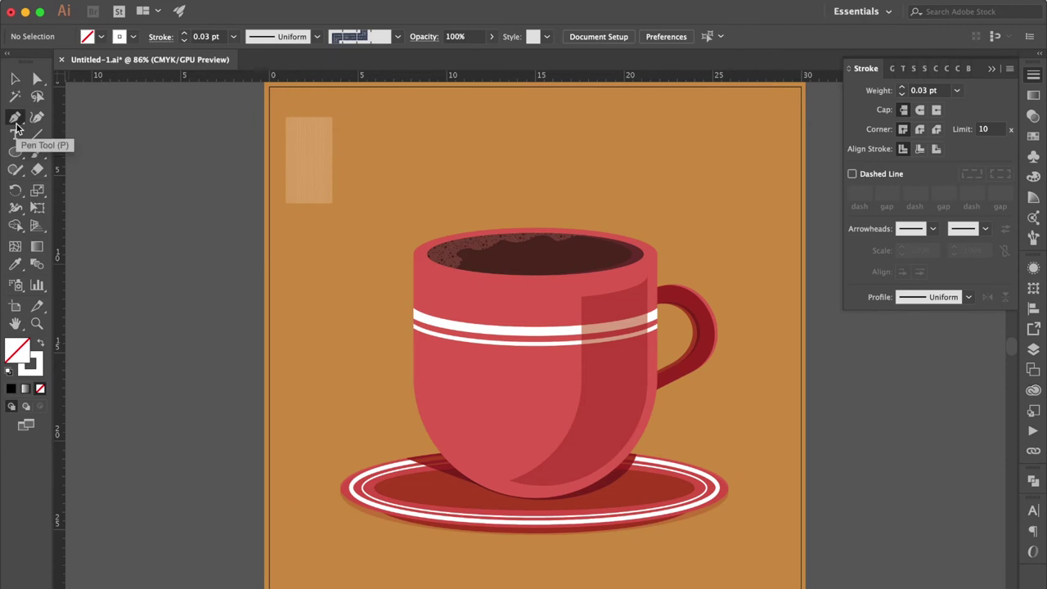
Pen a zigzag path from the artboard's top edge down toward the saucer.
{"action": "left_click", "coordinate": [362, 93]}
{"action": "left_click", "coordinate": [352, 110]}
{"action": "left_click", "coordinate": [356, 117]}
{"action": "left_click", "coordinate": [357, 135]}
{"action": "left_click", "coordinate": [363, 132]}
{"action": "left_click", "coordinate": [354, 147]}
{"action": "left_click", "coordinate": [358, 166]}
{"action": "left_click", "coordinate": [346, 173]}
{"action": "left_click", "coordinate": [353, 187]}
{"action": "left_click", "coordinate": [354, 200]}
{"action": "left_click", "coordinate": [351, 211]}
{"action": "left_click", "coordinate": [340, 229]}
{"action": "left_click", "coordinate": [346, 252]}
{"action": "left_click", "coordinate": [337, 267]}
{"action": "left_click", "coordinate": [339, 292]}
{"action": "left_click", "coordinate": [341, 342]}
{"action": "key", "text": "Escape"}
Pen the smoke's other zigzag edge from left of the saucer back up to the artboard top.
{"action": "left_click", "coordinate": [315, 449]}
{"action": "left_click", "coordinate": [327, 458]}
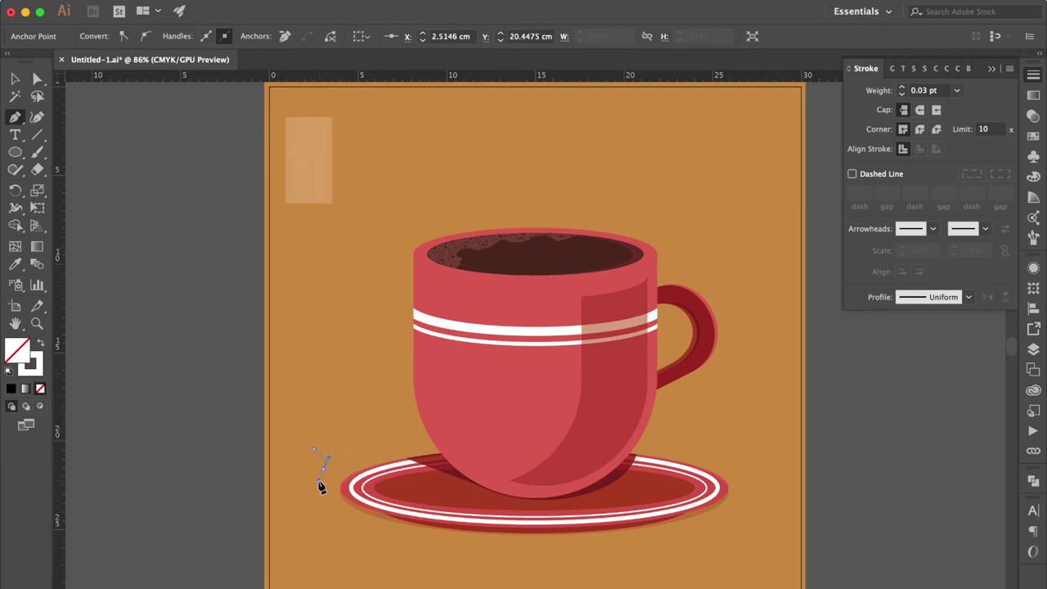
{"action": "left_click_drag", "start_coordinate": [304, 468], "coordinate": [311, 460]}
{"action": "left_click", "coordinate": [311, 446]}
{"action": "left_click", "coordinate": [324, 427]}
{"action": "left_click", "coordinate": [341, 412]}
{"action": "left_click", "coordinate": [341, 389]}
{"action": "left_click", "coordinate": [346, 367]}
{"action": "left_click", "coordinate": [344, 347]}
{"action": "left_click", "coordinate": [355, 280]}
{"action": "left_click", "coordinate": [354, 252]}
{"action": "left_click", "coordinate": [350, 229]}
{"action": "left_click", "coordinate": [363, 205]}
{"action": "left_click", "coordinate": [365, 178]}
{"action": "left_click", "coordinate": [374, 156]}
{"action": "left_click", "coordinate": [365, 135]}
{"action": "left_click", "coordinate": [369, 115]}
{"action": "left_click", "coordinate": [373, 85]}
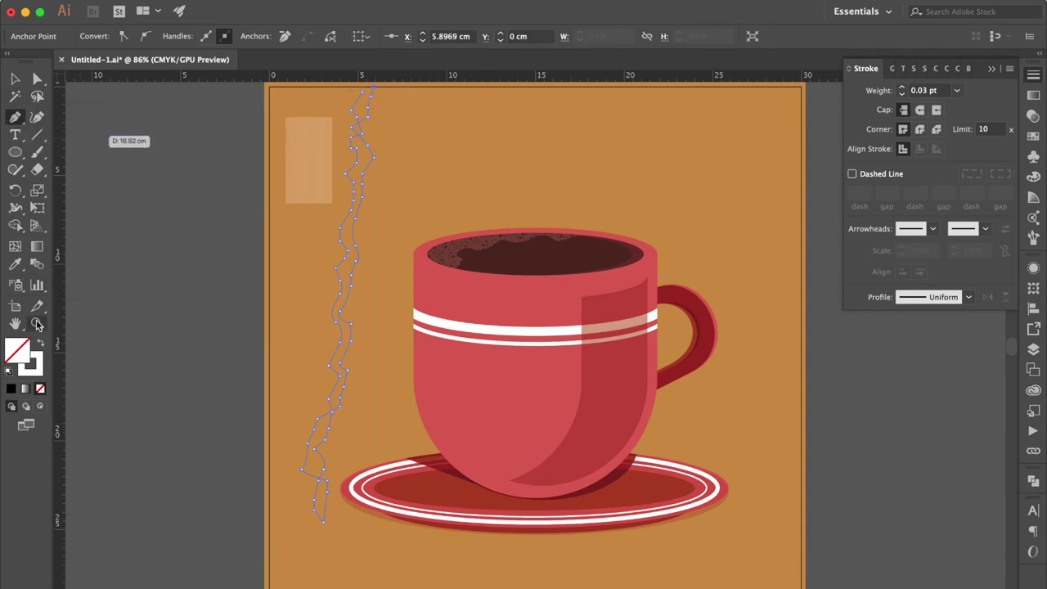
Fill the smoke shape white with no stroke and select it with the striped blend.
{"action": "left_click", "coordinate": [41, 344]}
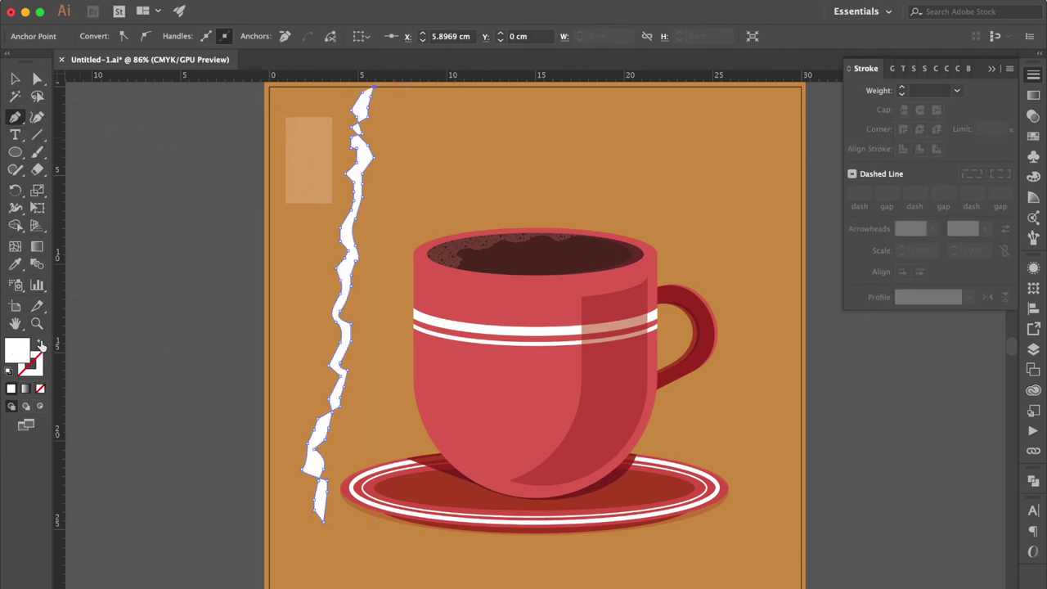
{"action": "left_click", "coordinate": [16, 79]}
{"action": "left_click", "coordinate": [315, 165], "text": "shift"}
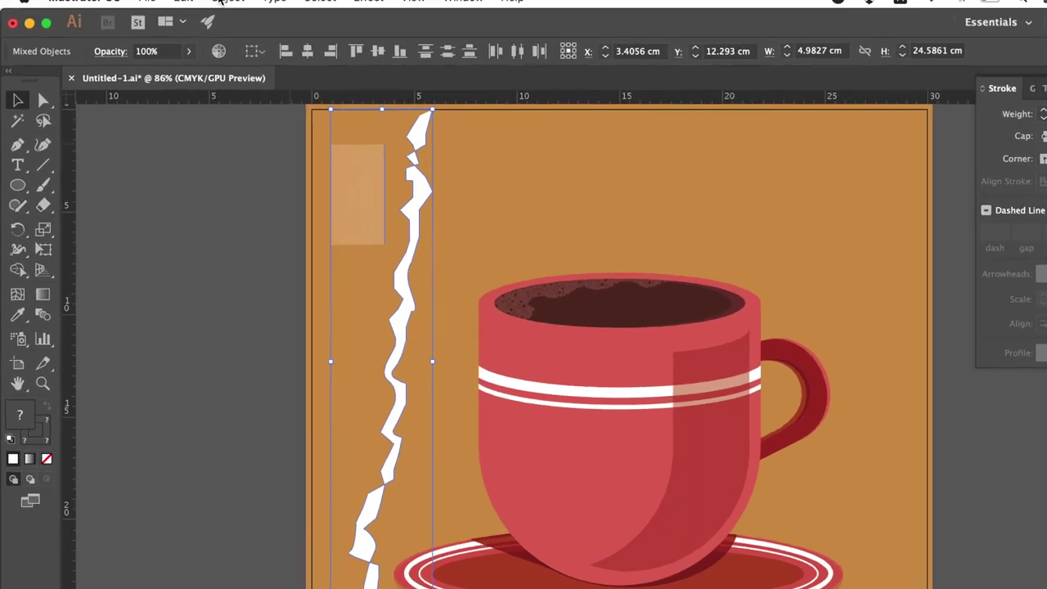
Envelope the striped blend into the smoke shape via Make with Top Object, then move it left.
{"action": "left_click", "coordinate": [201, 9]}
{"action": "mouse_move", "coordinate": [246, 343]}
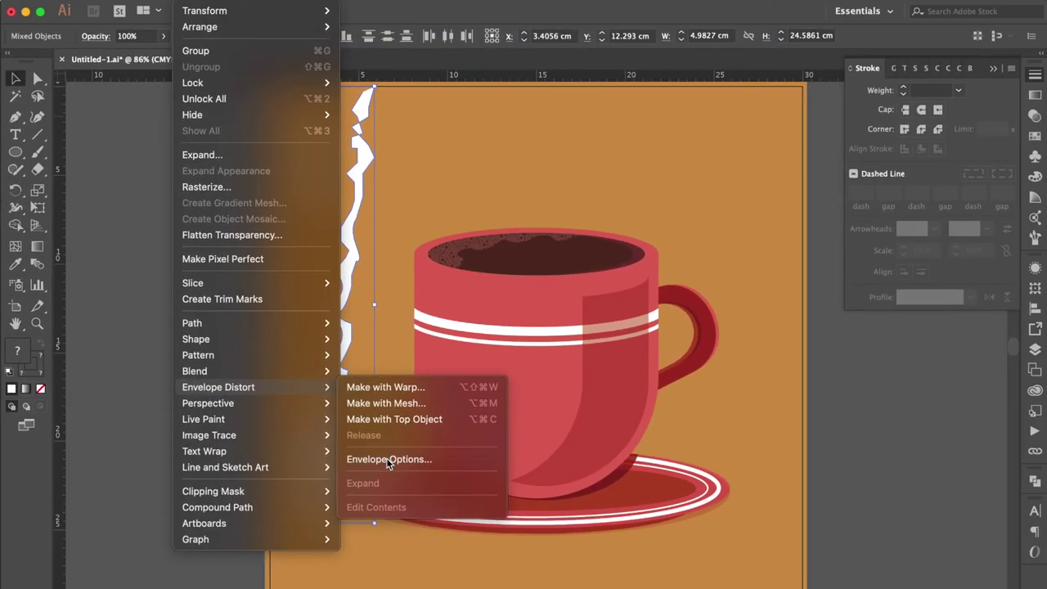
{"action": "left_click", "coordinate": [426, 462]}
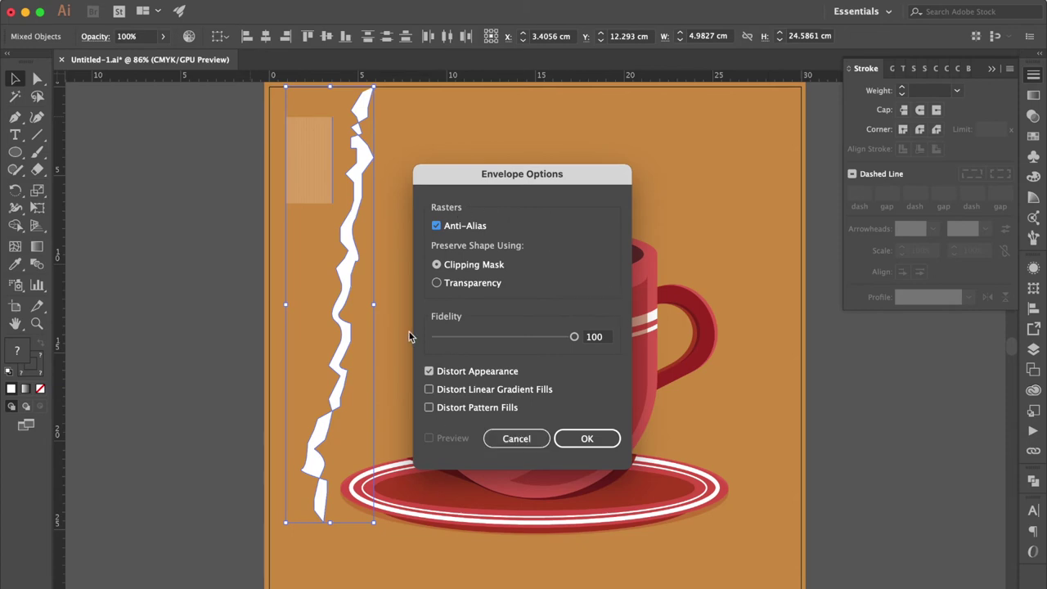
{"action": "left_click", "coordinate": [587, 439]}
{"action": "left_click", "coordinate": [200, 9]}
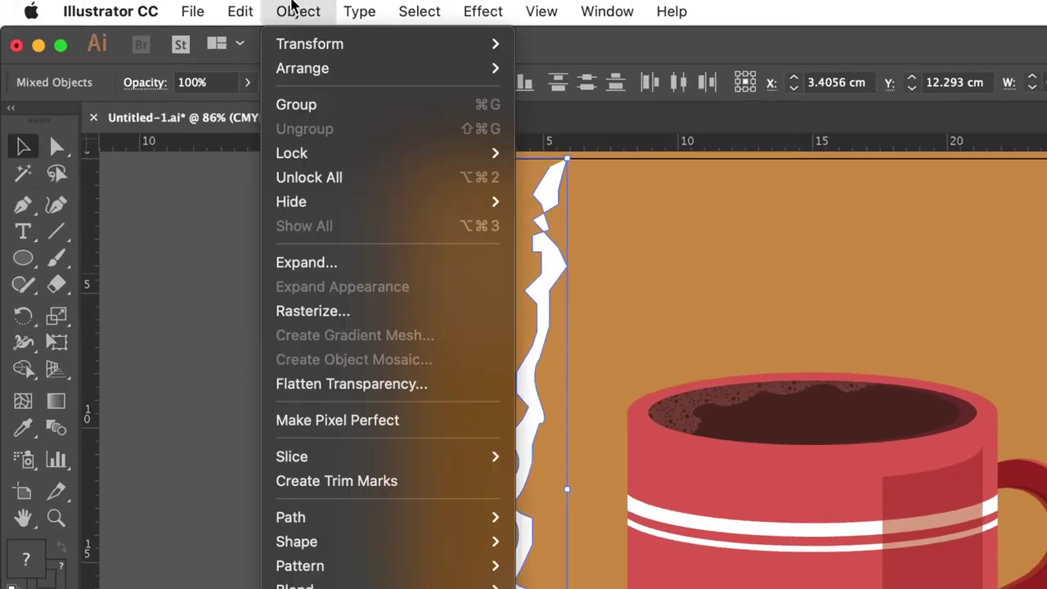
{"action": "mouse_move", "coordinate": [256, 328]}
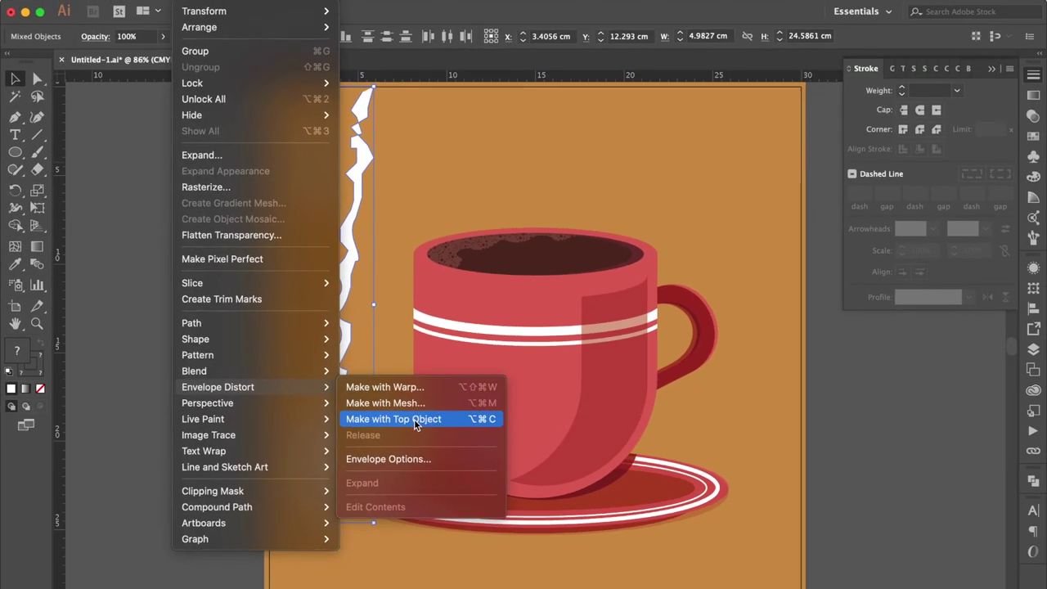
{"action": "left_click", "coordinate": [434, 409]}
{"action": "left_click_drag", "start_coordinate": [355, 264], "coordinate": [240, 298]}
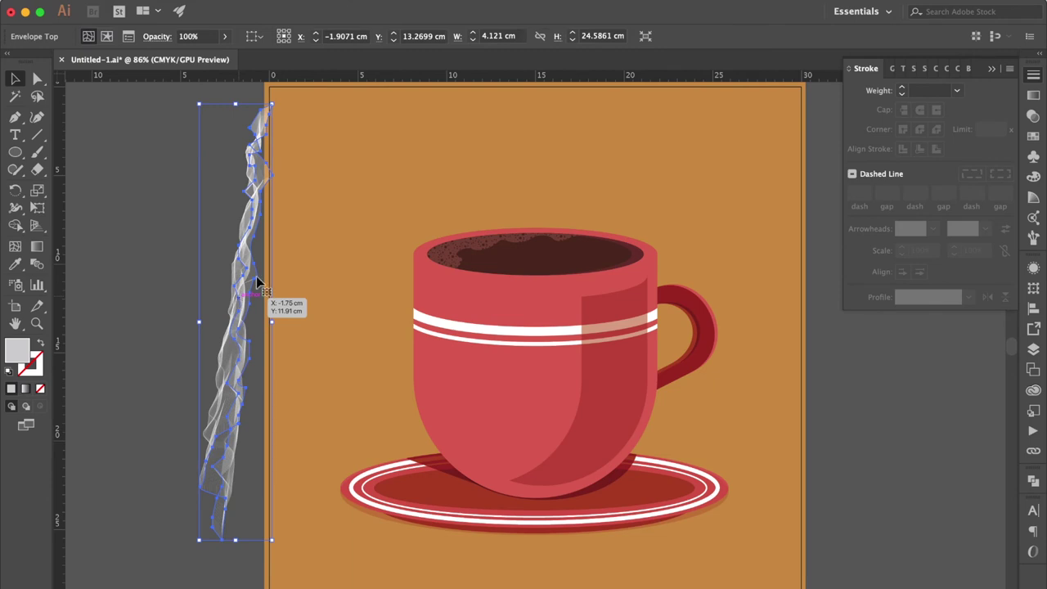
Make the smoke artwork a new upward art brush with Tints and Shades colorization.
{"action": "left_click", "coordinate": [969, 69]}
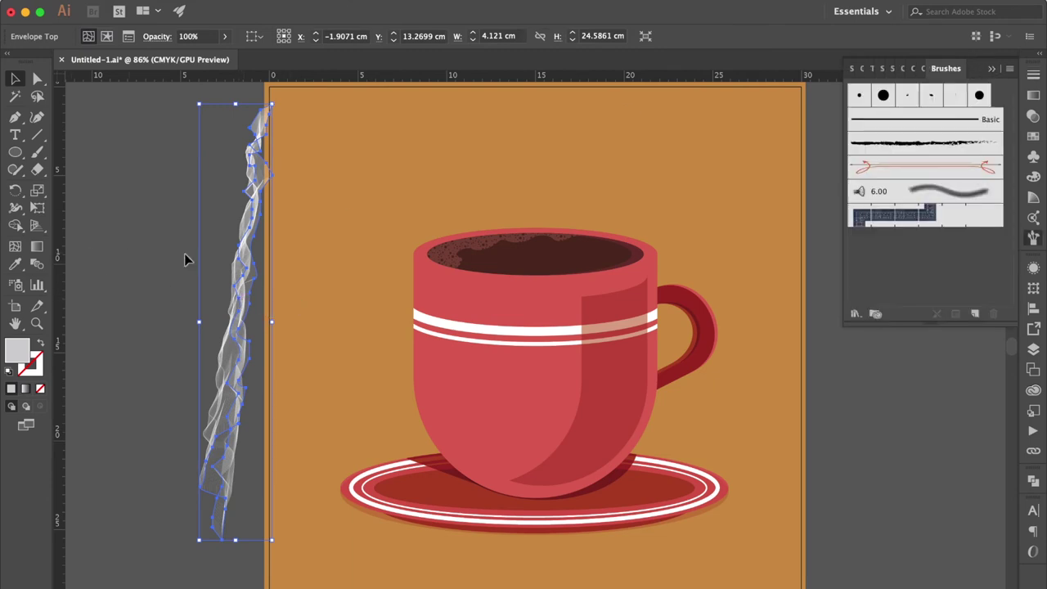
{"action": "left_click_drag", "start_coordinate": [235, 335], "coordinate": [961, 256]}
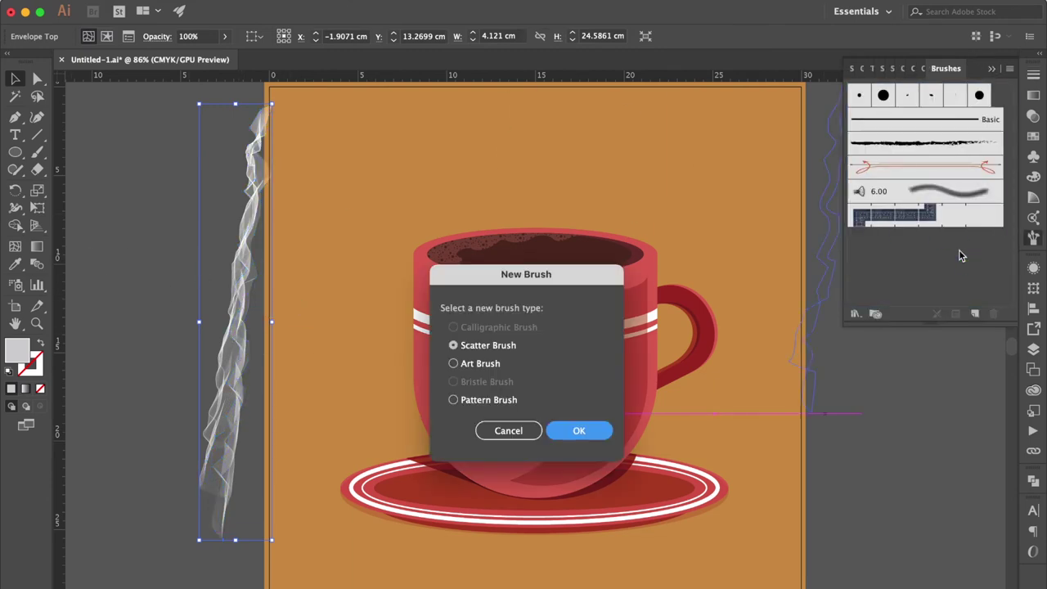
{"action": "left_click", "coordinate": [480, 365]}
{"action": "left_click", "coordinate": [575, 431]}
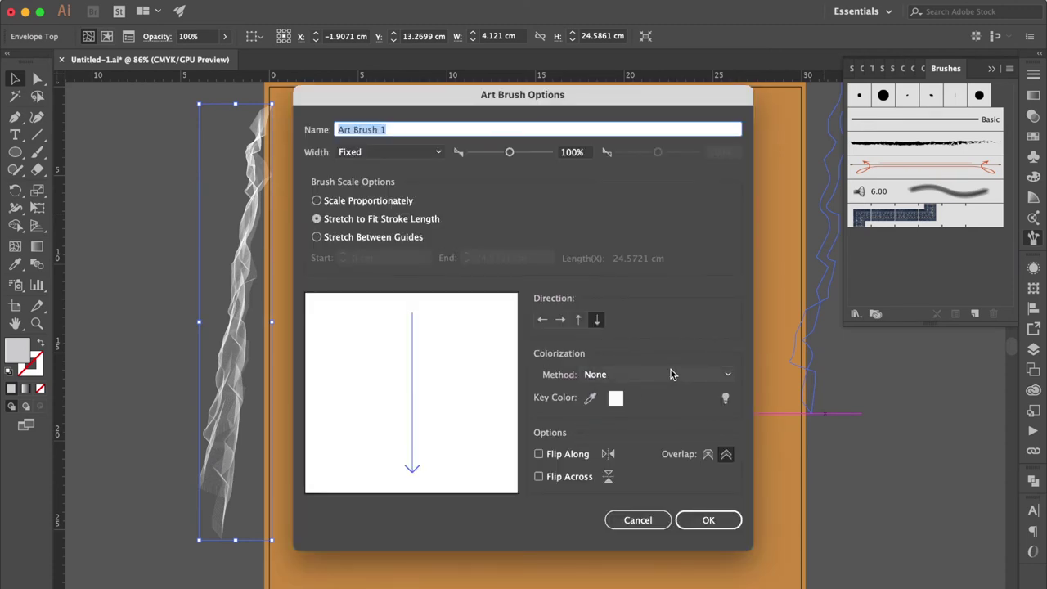
{"action": "left_click", "coordinate": [671, 374]}
{"action": "left_click", "coordinate": [652, 422]}
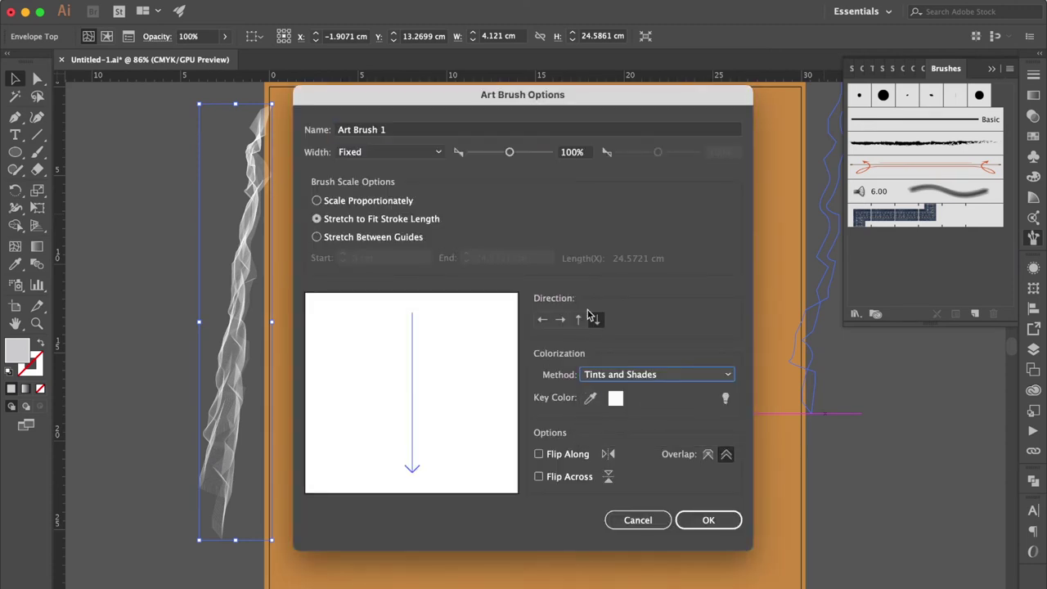
{"action": "left_click", "coordinate": [578, 319]}
{"action": "left_click", "coordinate": [727, 520]}
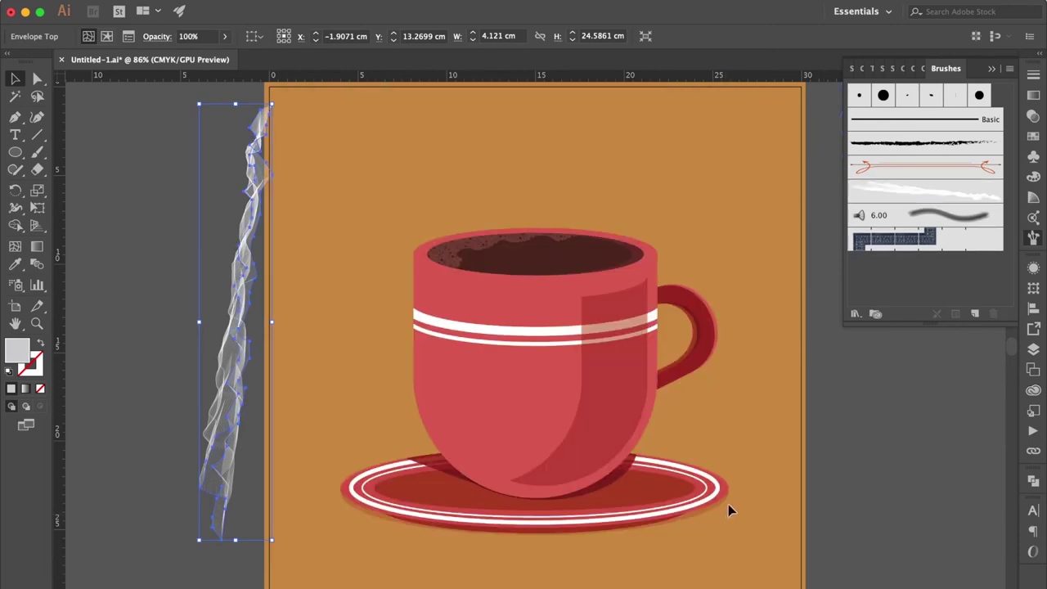
Move the cup and saucer down 3.28 cm and paint two smoke wisps rising from the coffee.
{"action": "left_click", "coordinate": [544, 339]}
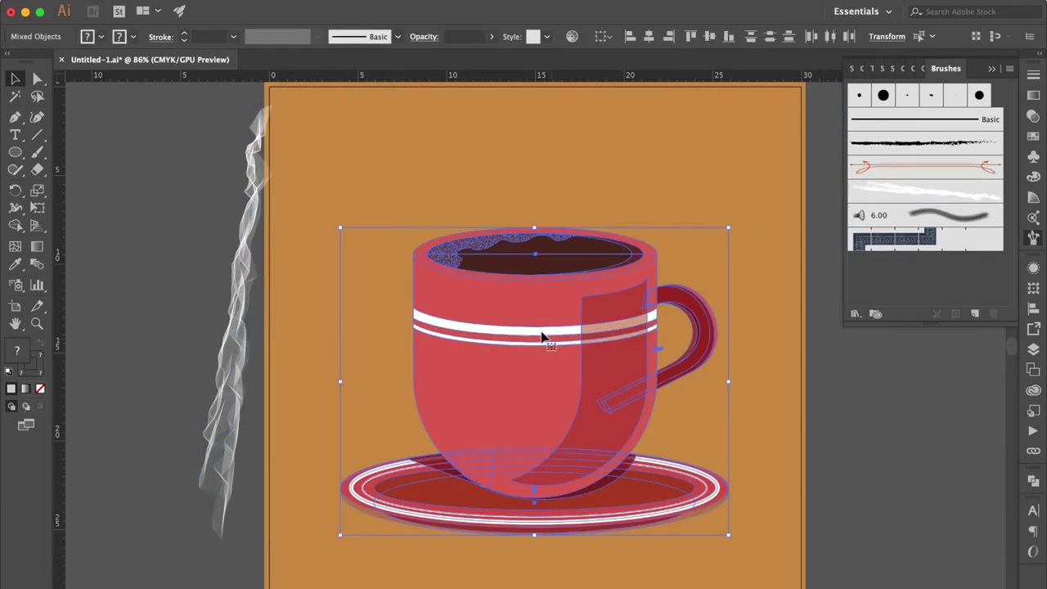
{"action": "left_click_drag", "start_coordinate": [524, 338], "coordinate": [522, 399]}
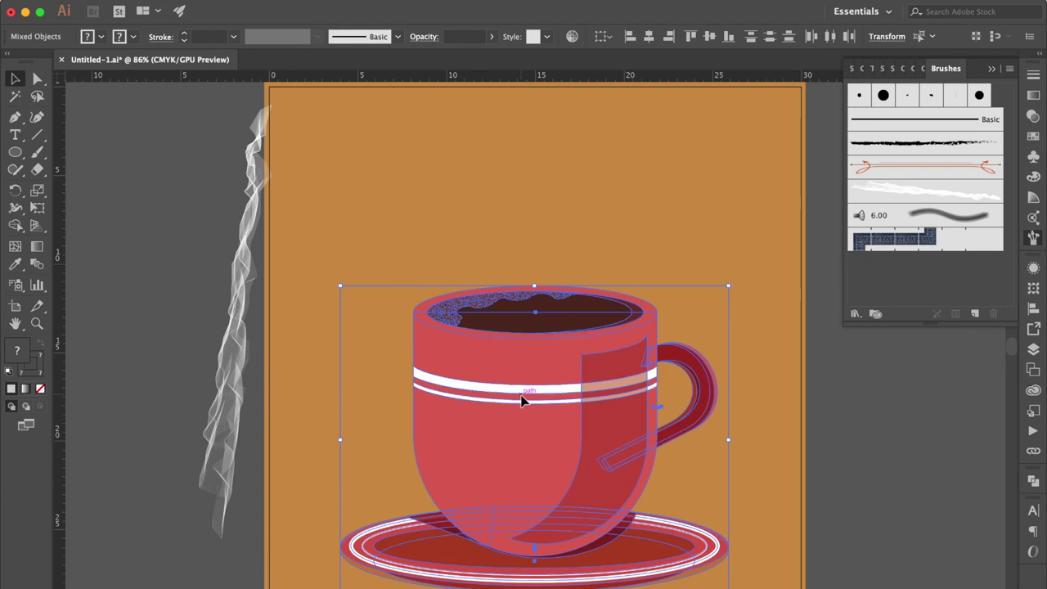
{"action": "left_click", "coordinate": [38, 153]}
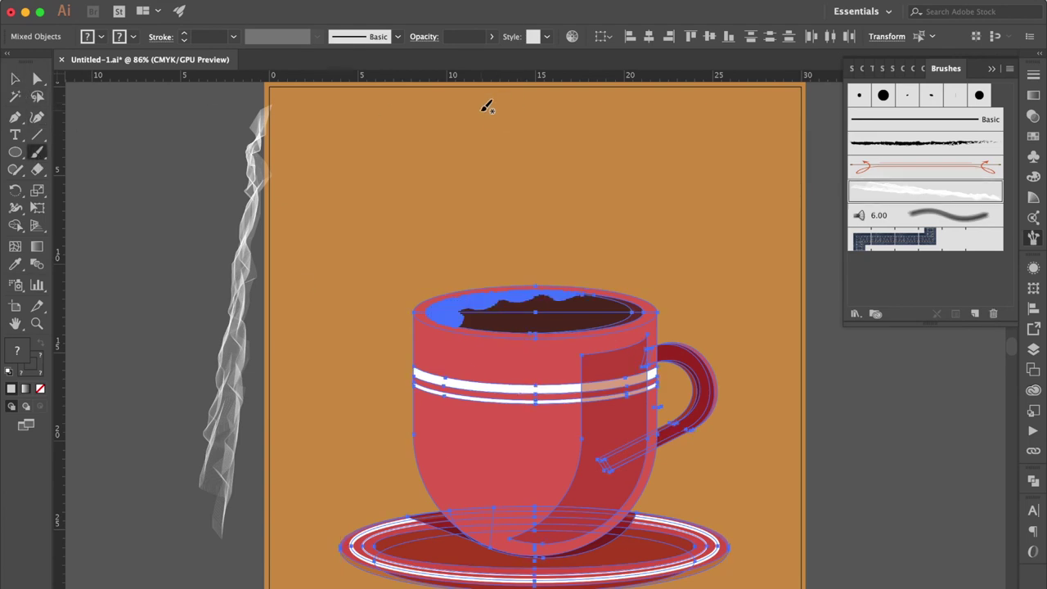
{"action": "left_click_drag", "start_coordinate": [497, 208], "coordinate": [507, 269]}
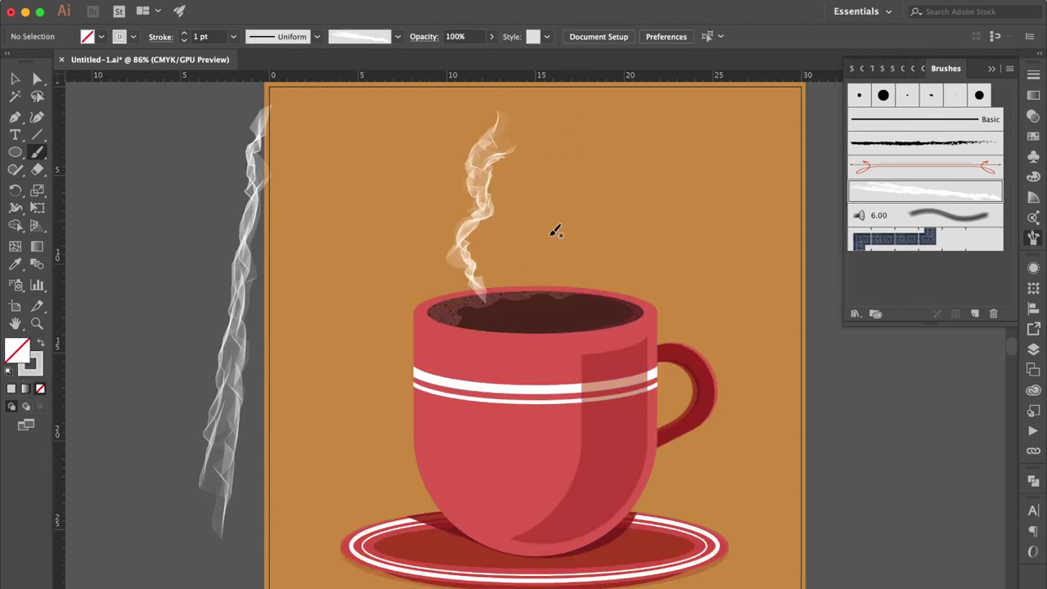
{"action": "left_click_drag", "start_coordinate": [544, 106], "coordinate": [568, 134]}
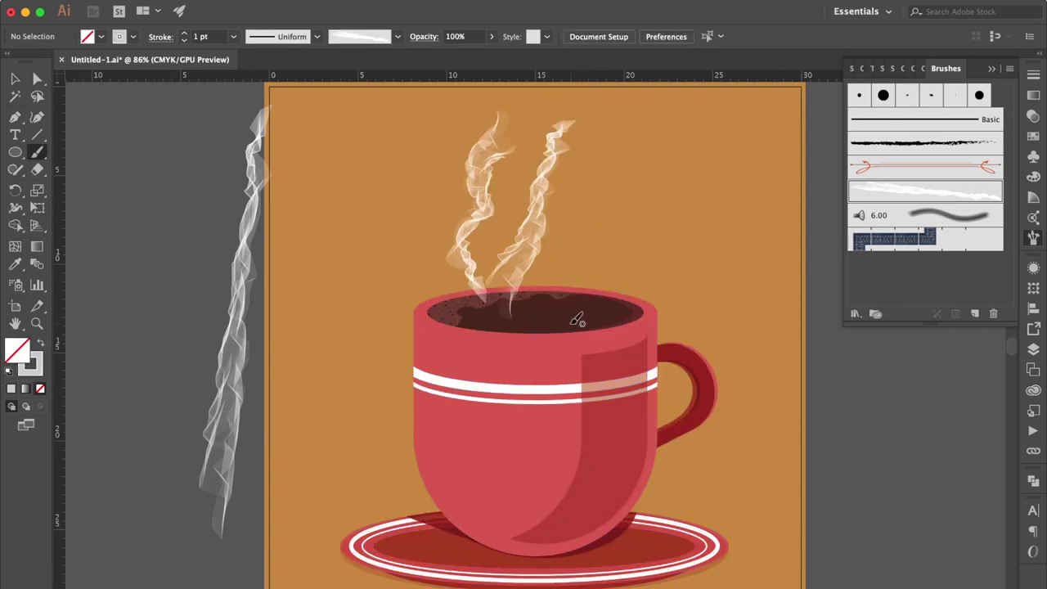
{"action": "left_click_drag", "start_coordinate": [577, 315], "coordinate": [536, 121]}
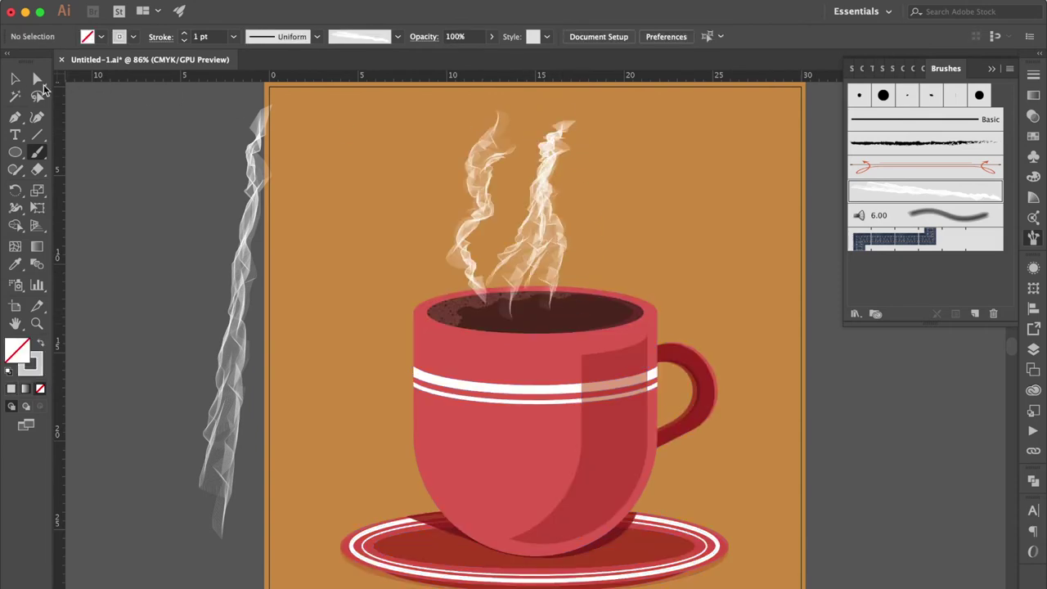
{"action": "left_click", "coordinate": [14, 79]}
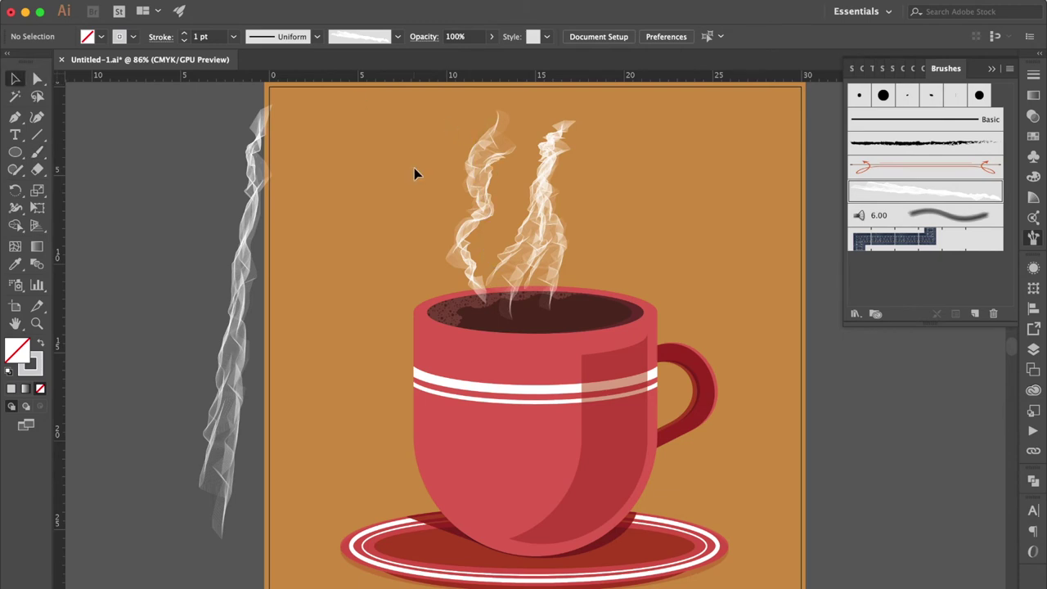
{"action": "left_click_drag", "start_coordinate": [661, 259], "coordinate": [507, 205]}
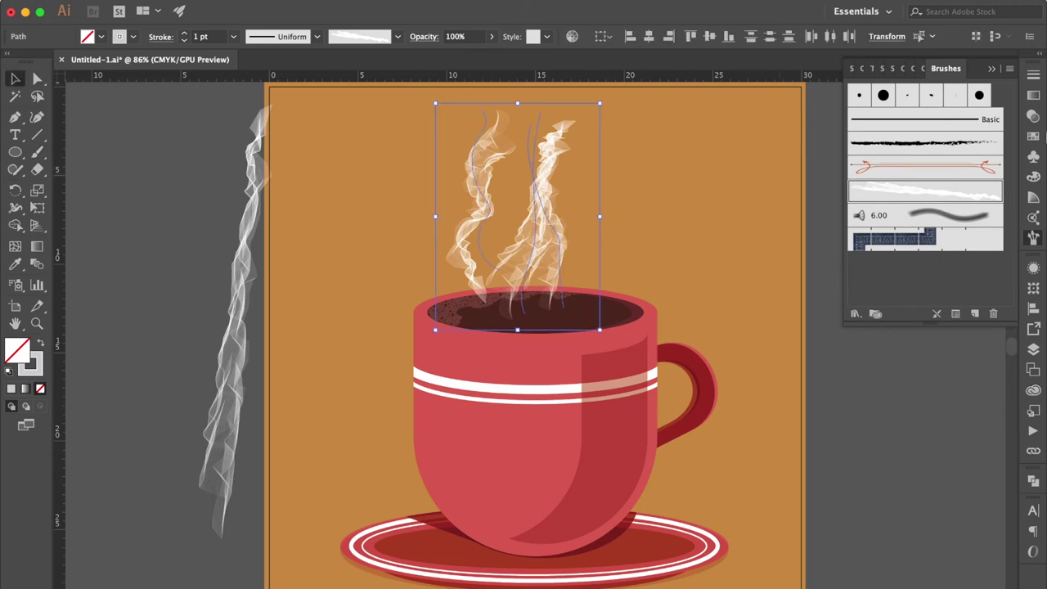
Set the steam strokes to Screen blending at 62% opacity.
{"action": "left_click", "coordinate": [1032, 117]}
{"action": "left_click", "coordinate": [904, 94]}
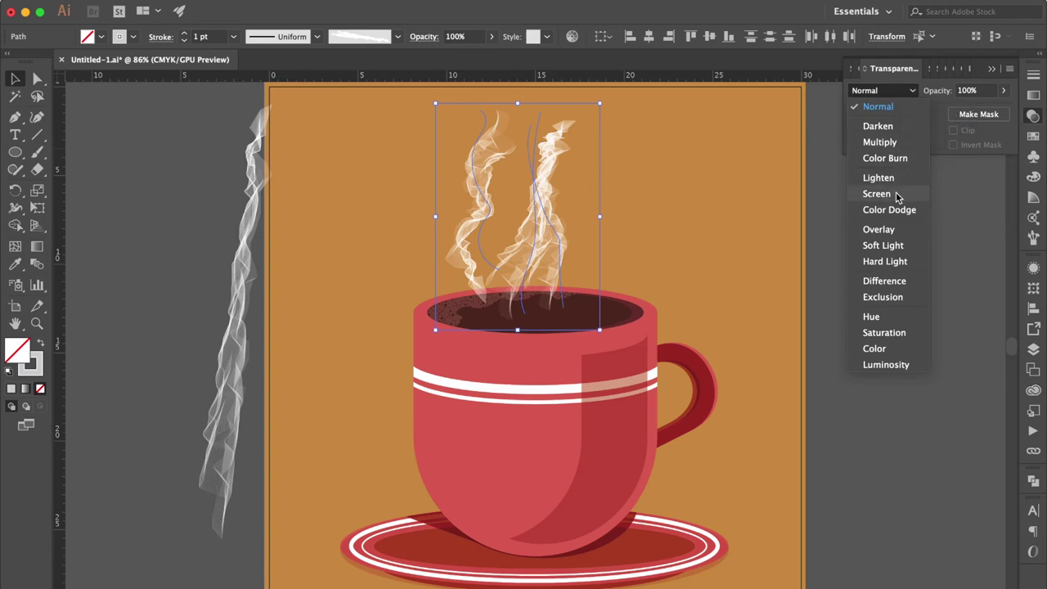
{"action": "left_click", "coordinate": [897, 195]}
{"action": "left_click", "coordinate": [1005, 91]}
{"action": "left_click_drag", "start_coordinate": [1001, 109], "coordinate": [983, 112]}
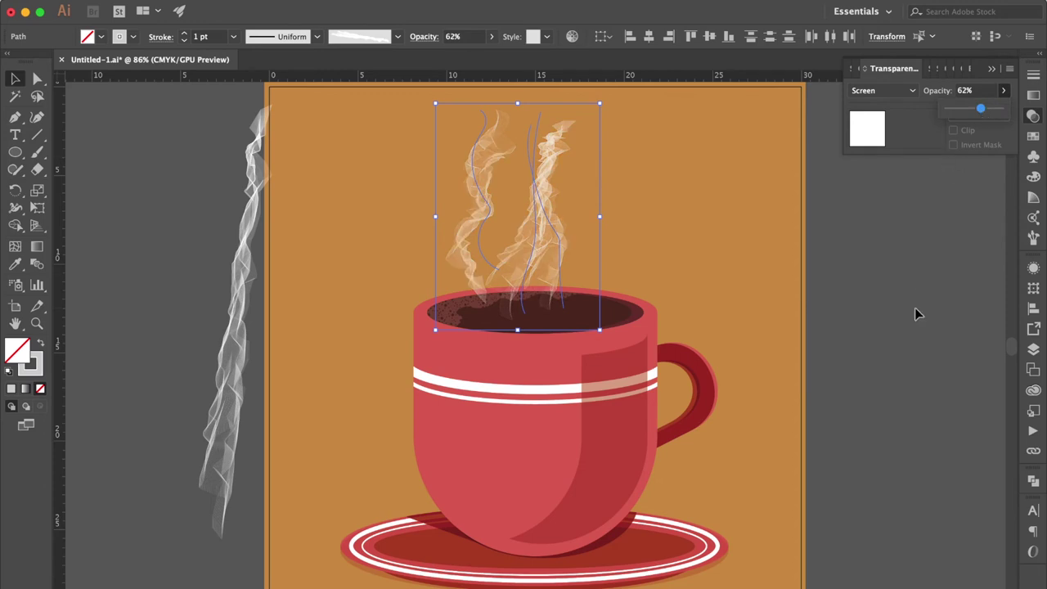
{"action": "left_click", "coordinate": [916, 314]}
Shorten one steam wisp, shift it right, and fade it to 19% opacity.
{"action": "left_click", "coordinate": [554, 241]}
{"action": "mouse_move", "coordinate": [549, 117]}
{"action": "left_mouse_down"}
{"action": "mouse_move", "coordinate": [566, 173]}
{"action": "mouse_move", "coordinate": [566, 123]}
{"action": "left_mouse_up"}
{"action": "left_click_drag", "start_coordinate": [551, 269], "coordinate": [580, 262]}
{"action": "left_click", "coordinate": [1005, 91]}
{"action": "left_click_drag", "start_coordinate": [986, 111], "coordinate": [961, 112]}
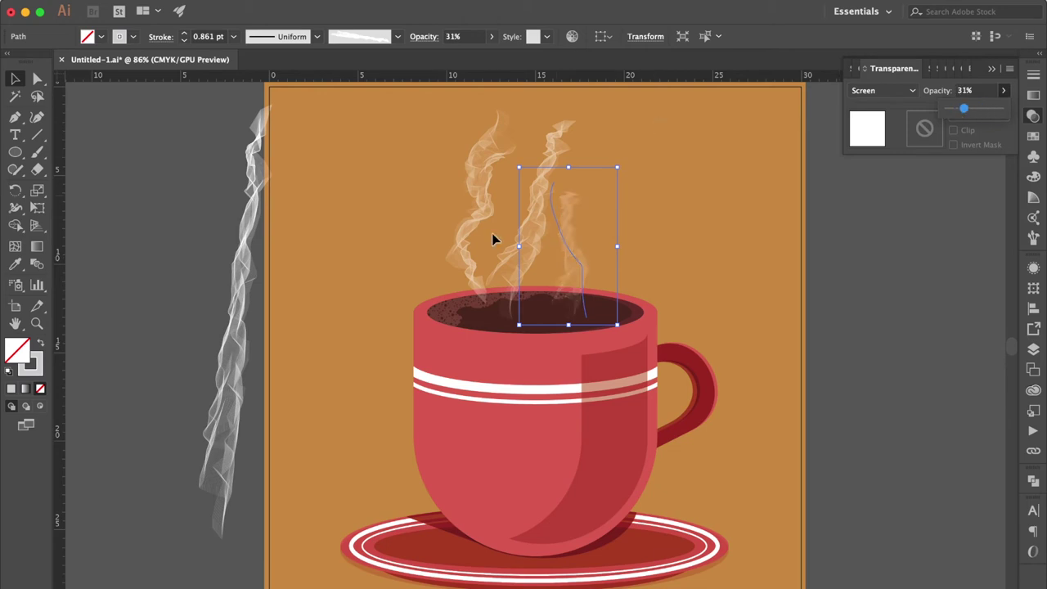
Fade the taller wisp to 34%, then set all the steam wisps to 30% opacity.
{"action": "left_click", "coordinate": [554, 158]}
{"action": "left_click", "coordinate": [1003, 91]}
{"action": "left_click_drag", "start_coordinate": [983, 107], "coordinate": [968, 112]}
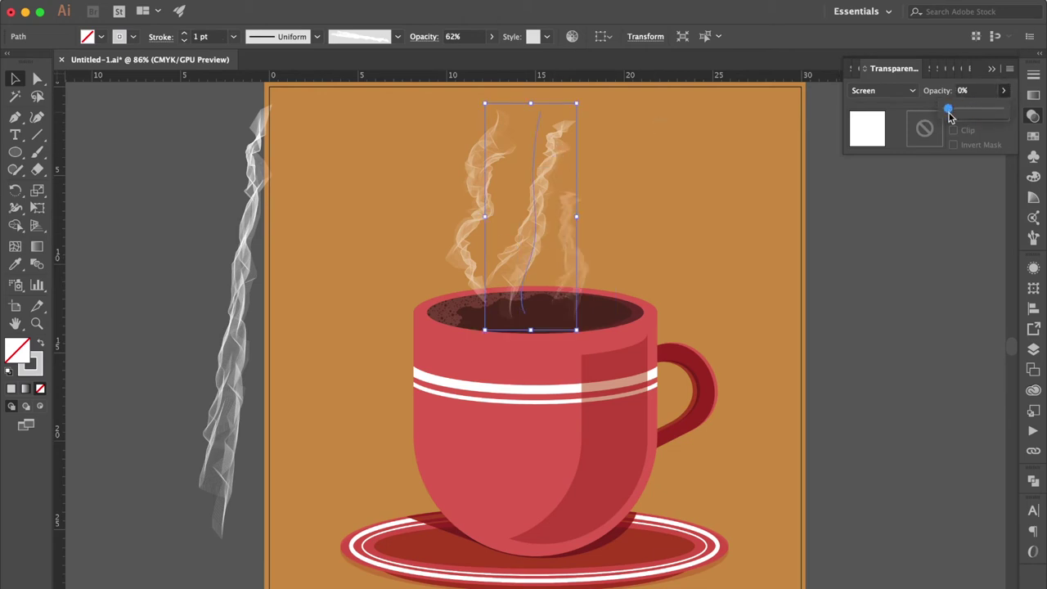
{"action": "left_click", "coordinate": [495, 190], "text": "shift"}
{"action": "left_click", "coordinate": [983, 92]}
{"action": "type", "text": "30"}
{"action": "key", "text": "Return"}
Reposition the steam paths above the coffee.
{"action": "left_click", "coordinate": [614, 214]}
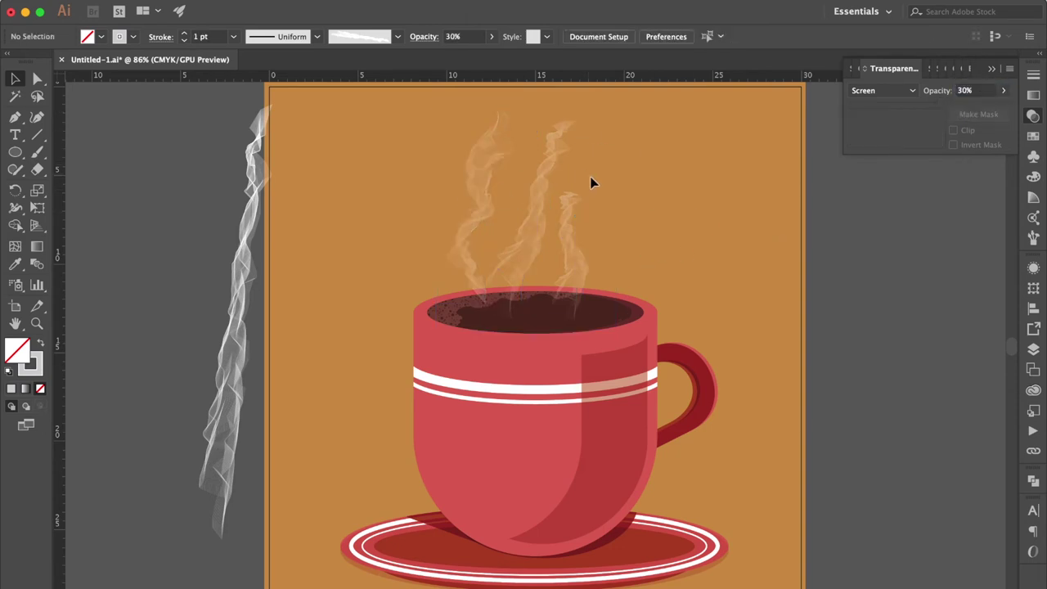
{"action": "left_click_drag", "start_coordinate": [548, 163], "coordinate": [556, 166]}
{"action": "left_click_drag", "start_coordinate": [475, 164], "coordinate": [505, 187]}
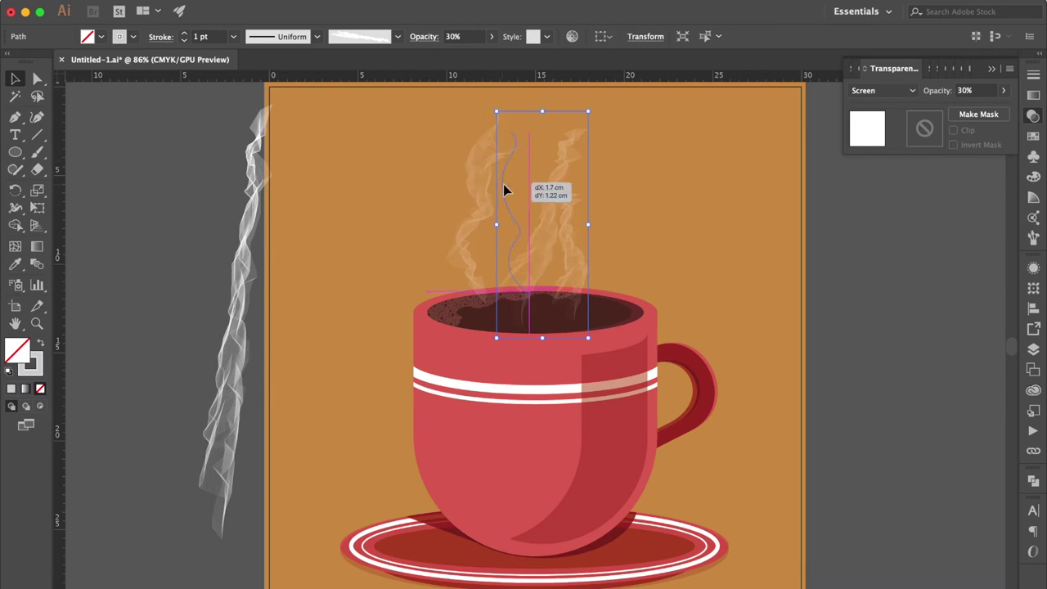
{"action": "left_click", "coordinate": [620, 155]}
{"action": "key", "text": "super+minus"}
{"action": "scroll", "coordinate": [751, 339], "scroll_direction": "right", "scroll_amount": 3}
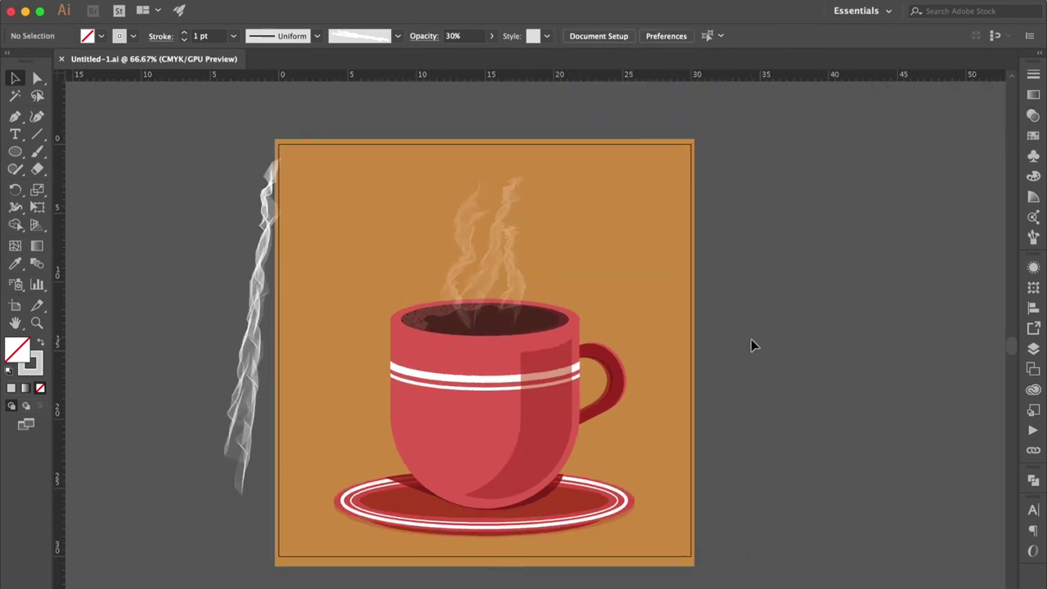
Duplicate the artboard with all its artwork to the right of the original.
{"action": "left_click", "coordinate": [209, 229]}
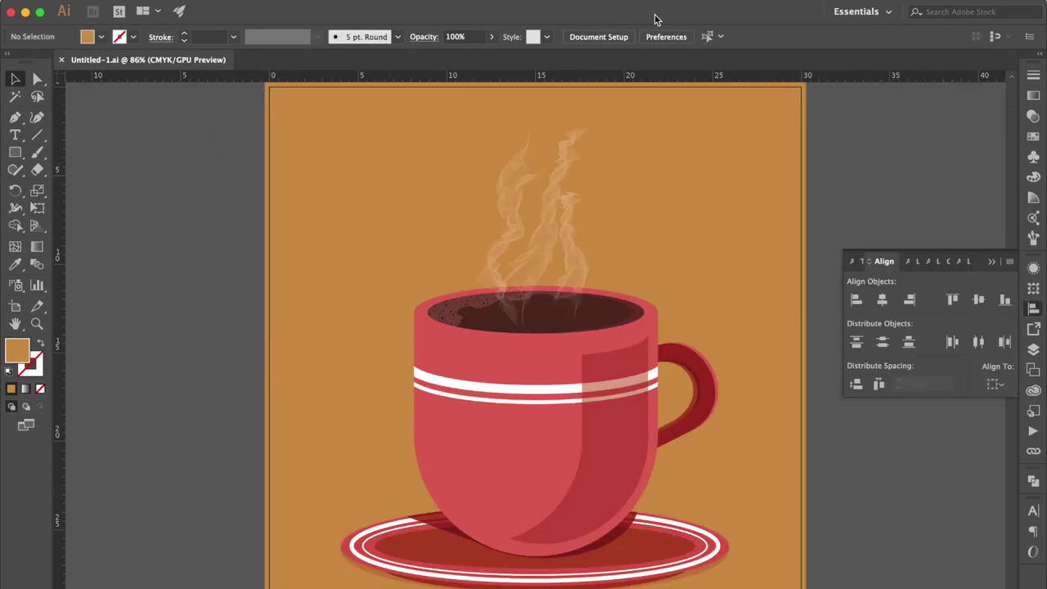
{"action": "key", "text": "super+minus"}
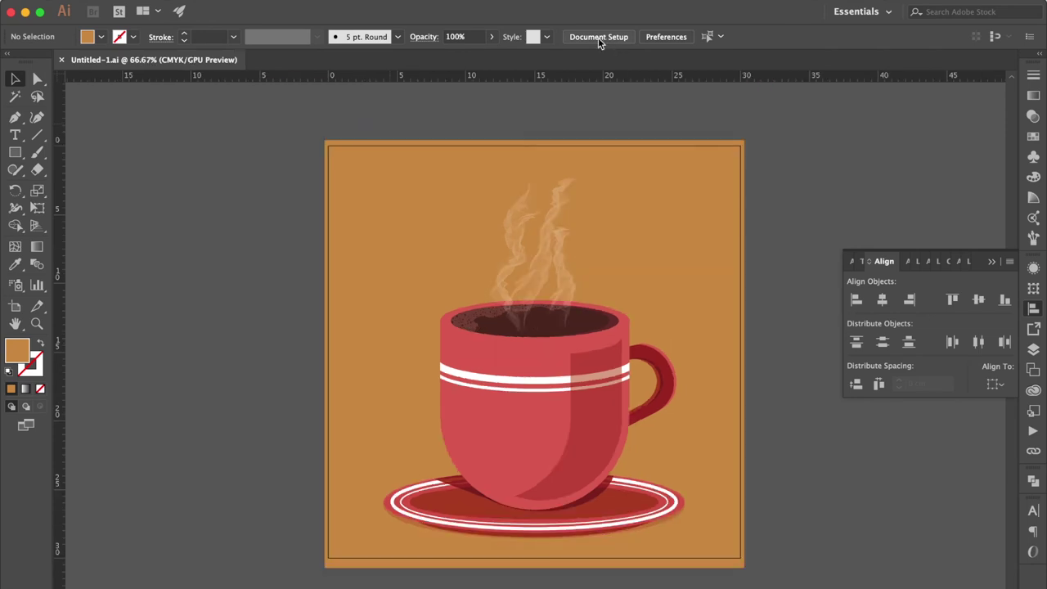
{"action": "left_click", "coordinate": [598, 37]}
{"action": "left_click", "coordinate": [623, 210]}
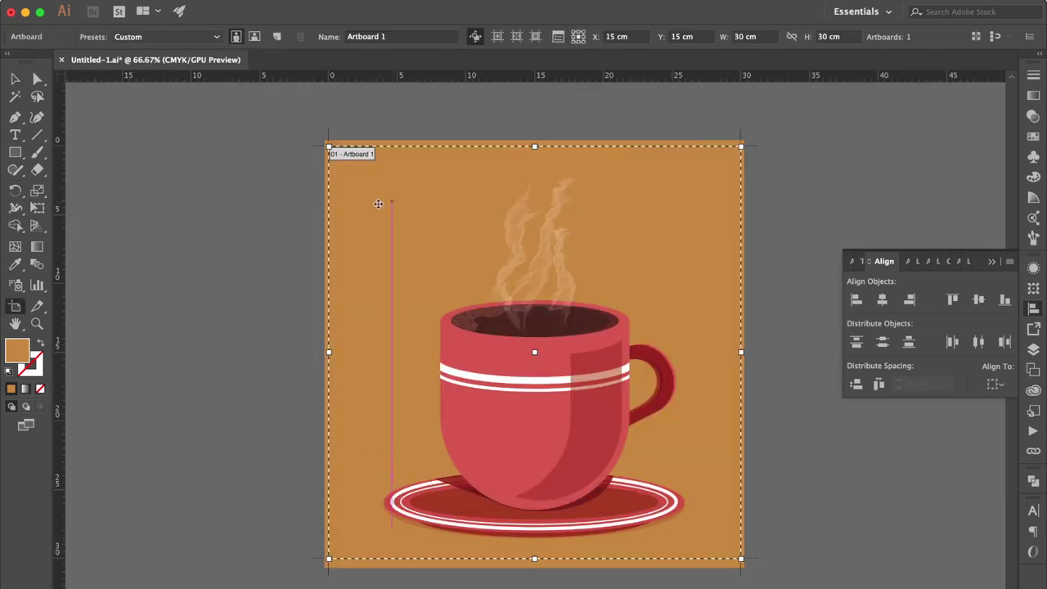
{"action": "left_click_drag", "start_coordinate": [378, 204], "coordinate": [818, 194]}
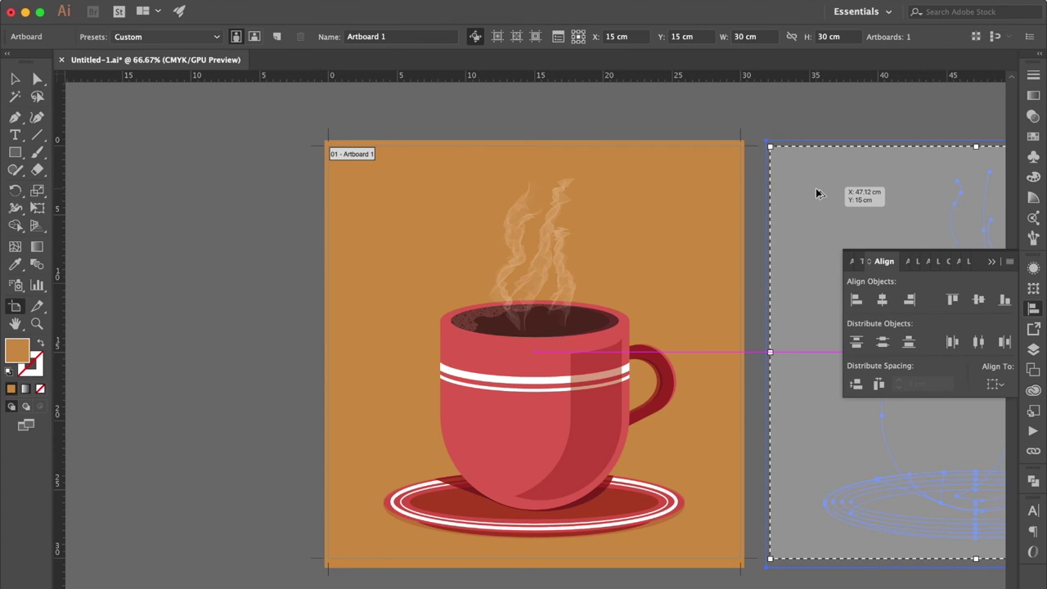
{"action": "key", "text": "ctrl+0"}
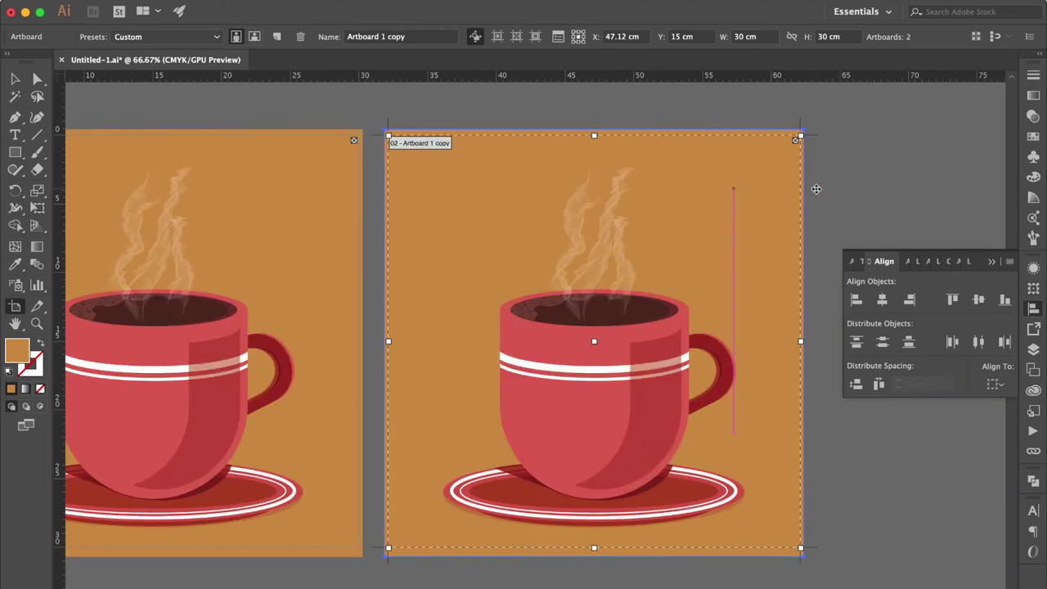
Delete the dark shading from the copied cup's right side.
{"action": "left_click", "coordinate": [15, 79]}
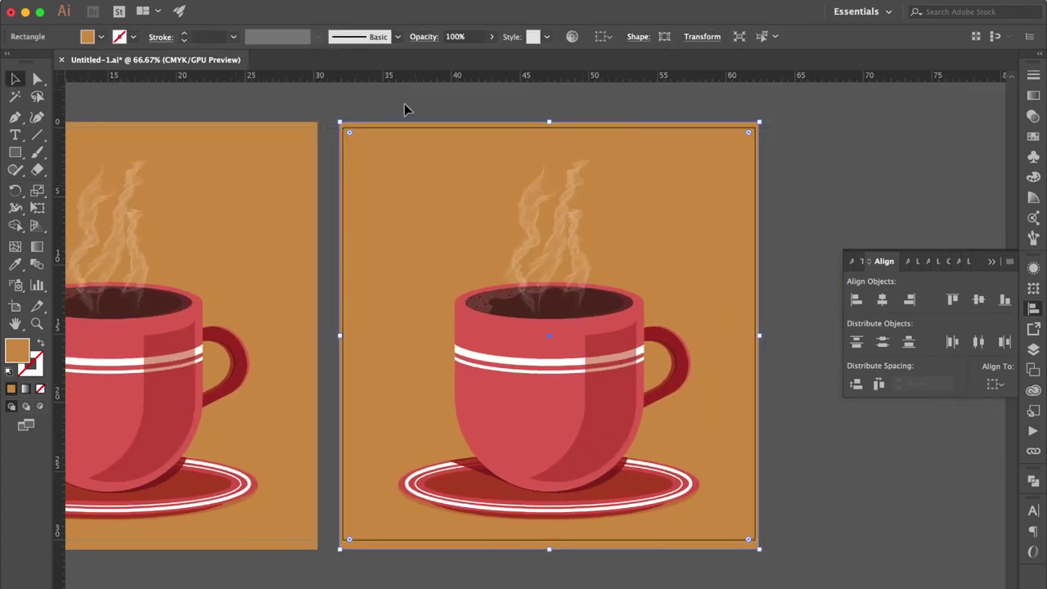
{"action": "left_click_drag", "start_coordinate": [404, 108], "coordinate": [600, 253]}
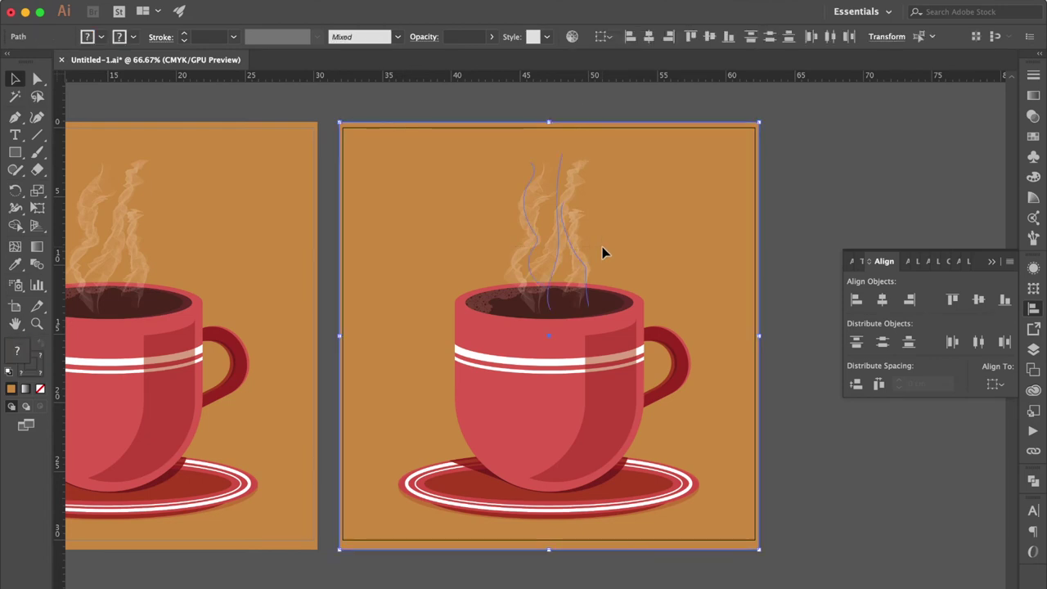
{"action": "key", "text": "ctrl+shift+a"}
{"action": "key", "text": "ctrl+plus"}
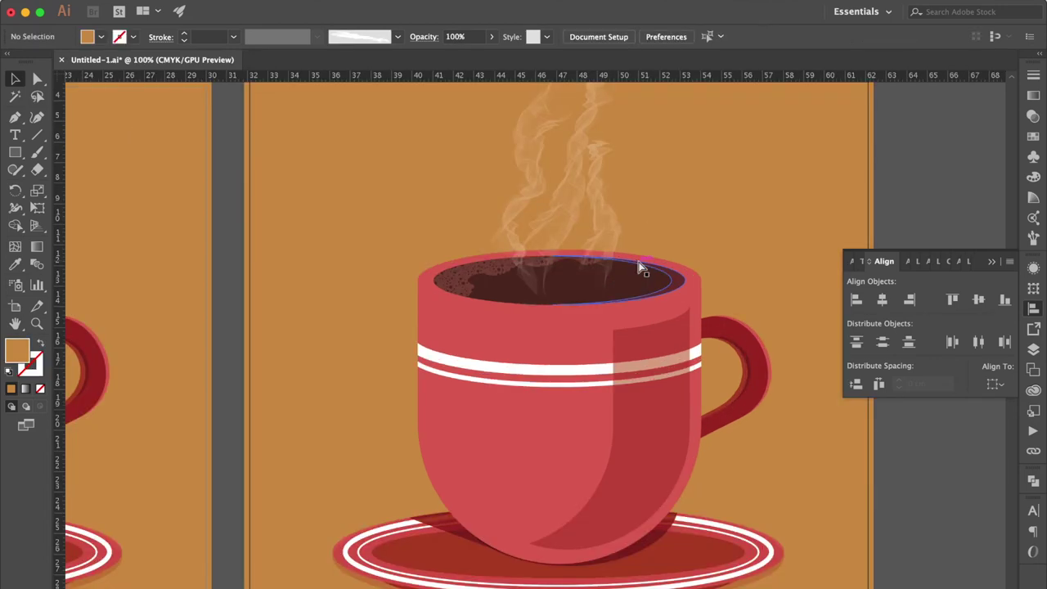
{"action": "left_click", "coordinate": [643, 427]}
{"action": "key", "text": "Delete"}
{"action": "scroll", "coordinate": [689, 398], "scroll_direction": "right", "scroll_amount": 2}
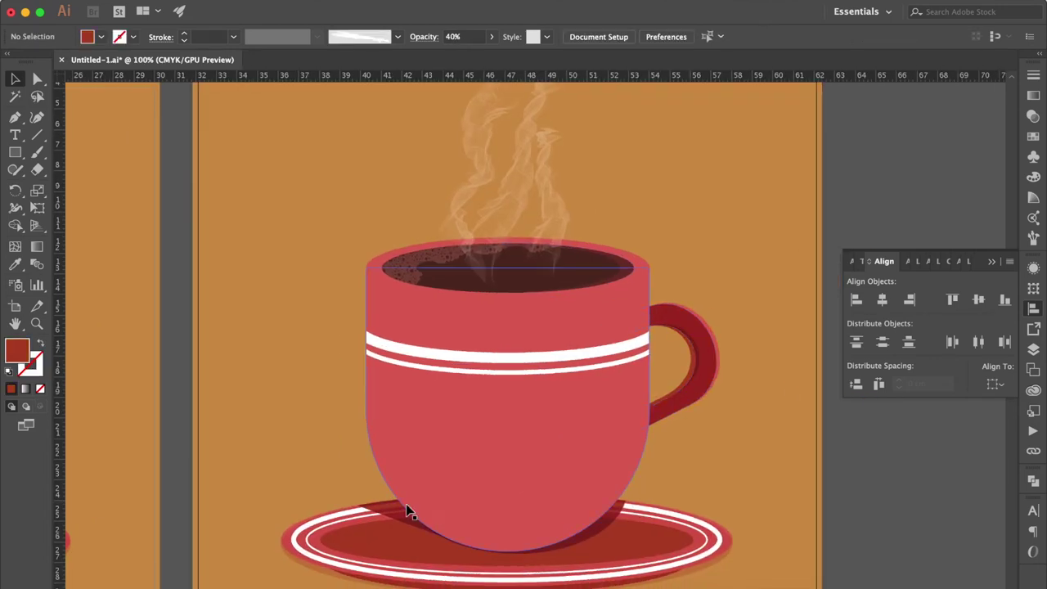
{"action": "key", "text": "0"}
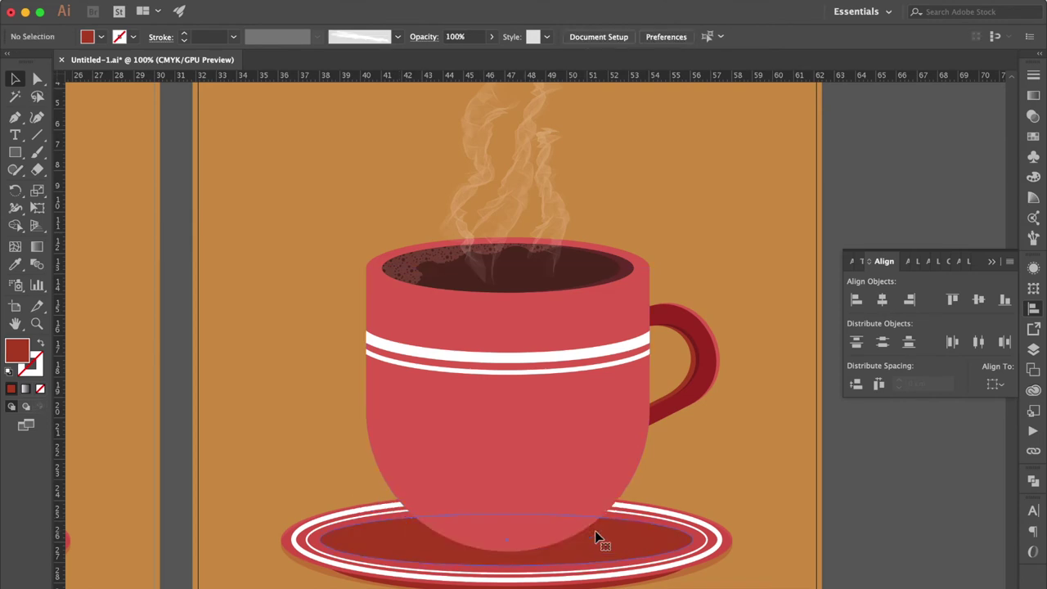
Lift the coffee surface up off the cup and delete the cup-top ellipse.
{"action": "left_click", "coordinate": [417, 270]}
{"action": "left_click", "coordinate": [585, 280], "text": "shift"}
{"action": "left_click_drag", "start_coordinate": [564, 281], "coordinate": [581, 150]}
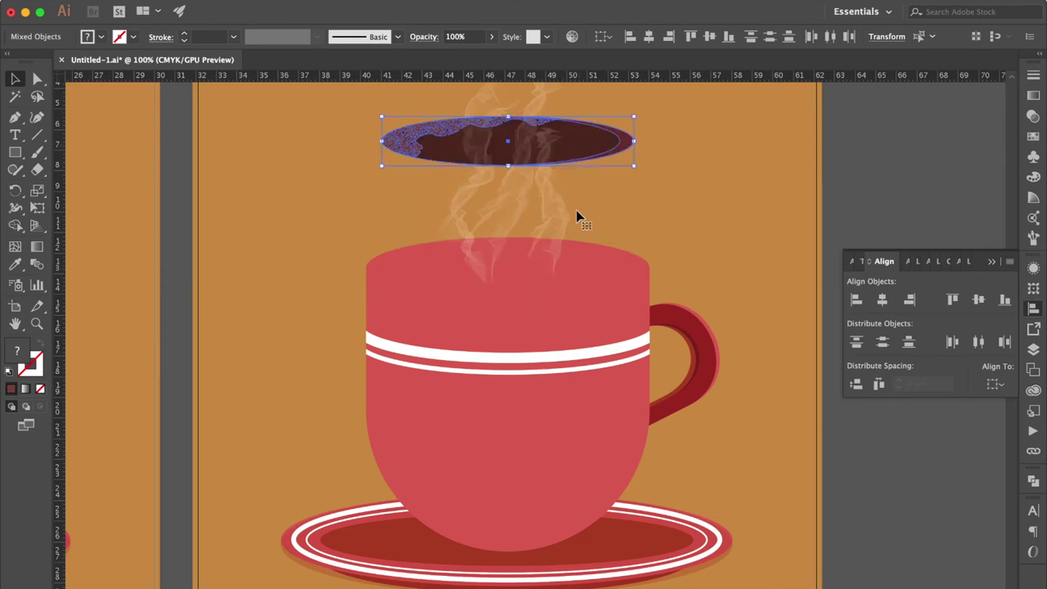
{"action": "left_click", "coordinate": [575, 276]}
{"action": "key", "text": "Delete"}
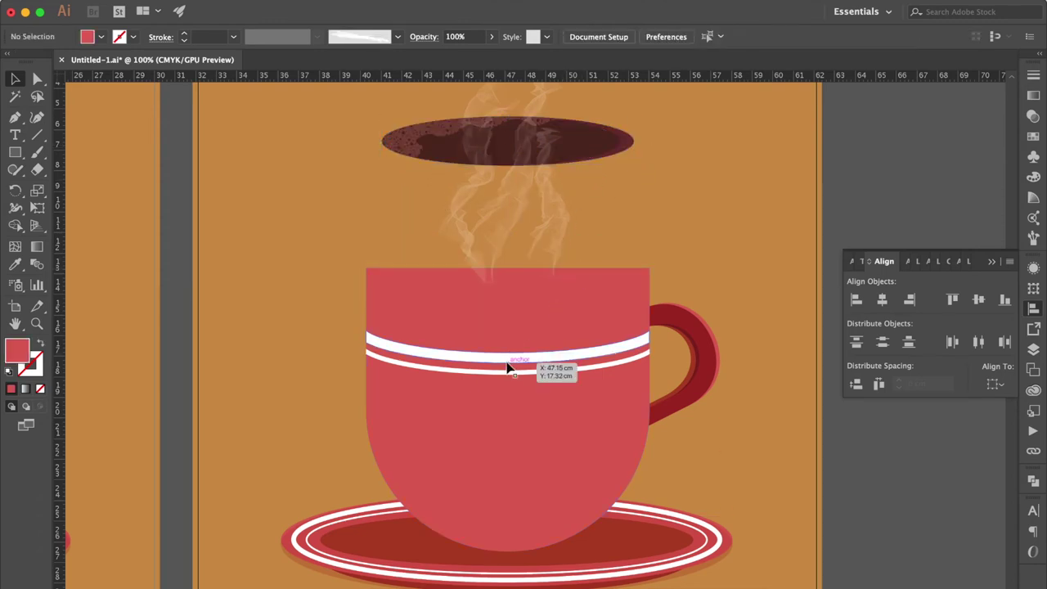
Draw a long thin white-filled bar beside the artboard.
{"action": "scroll", "coordinate": [507, 360], "scroll_direction": "right", "scroll_amount": 3}
{"action": "scroll", "coordinate": [507, 360], "scroll_direction": "down", "scroll_amount": 2}
{"action": "key", "text": "m"}
{"action": "left_click_drag", "start_coordinate": [718, 130], "coordinate": [994, 140]}
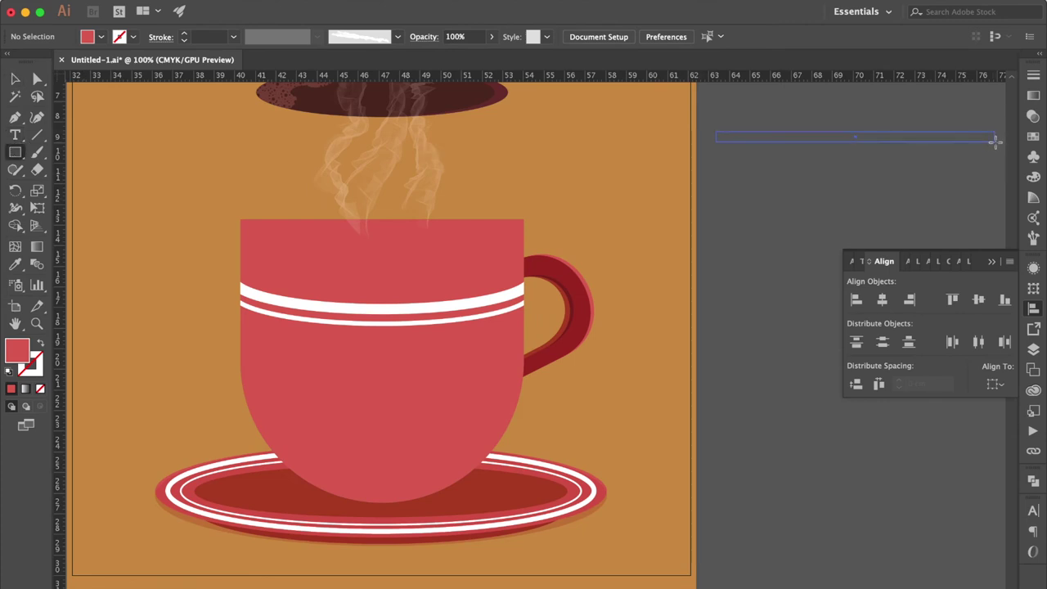
{"action": "left_click", "coordinate": [1031, 178]}
{"action": "left_click", "coordinate": [1033, 136]}
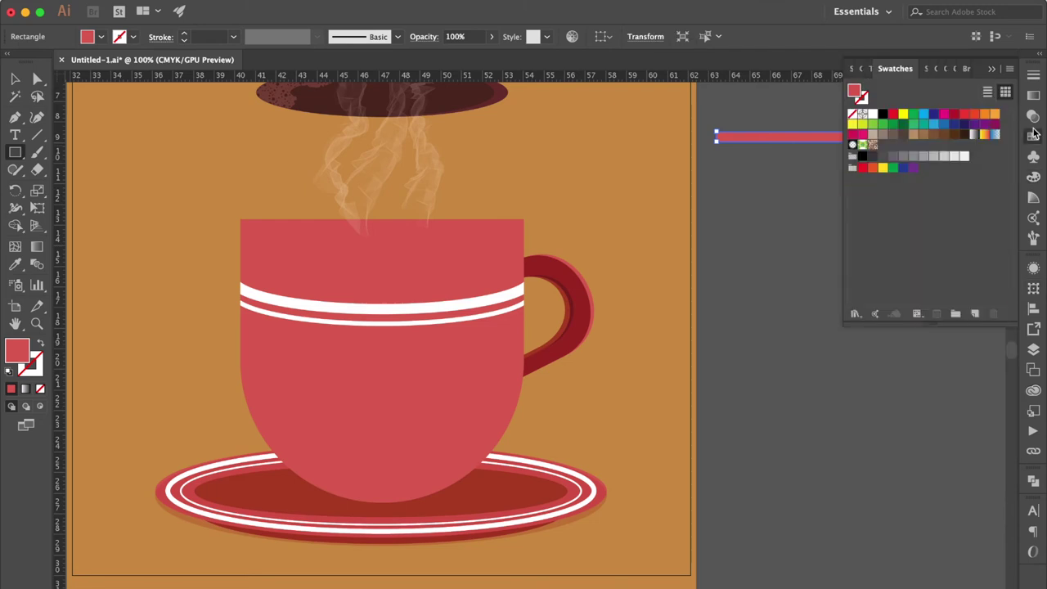
{"action": "left_click", "coordinate": [873, 113]}
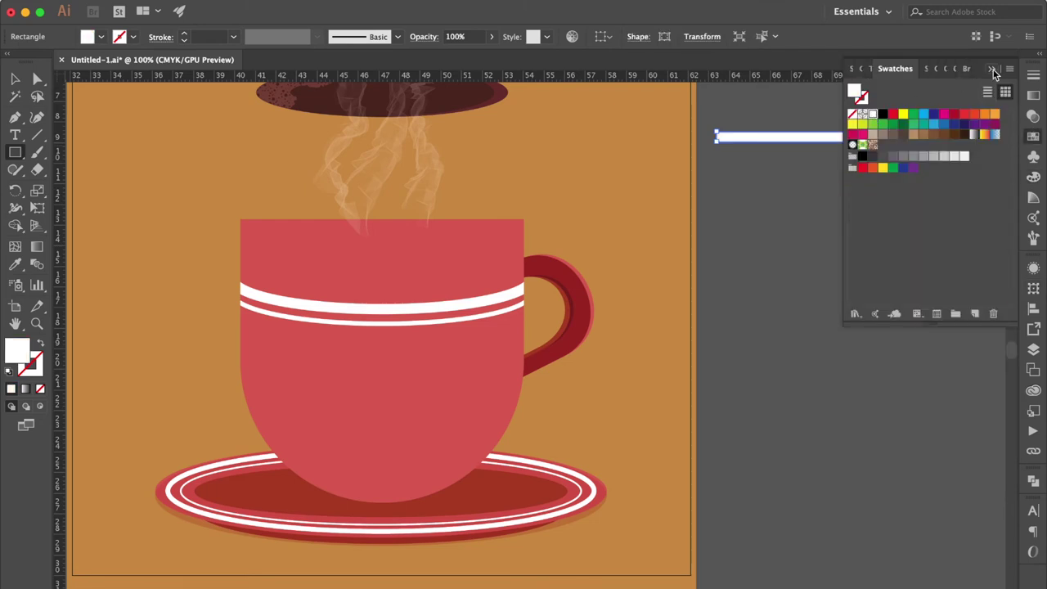
{"action": "left_click", "coordinate": [993, 68]}
Copy the white bar just below and thin the copy into a narrow strip.
{"action": "key", "text": "v"}
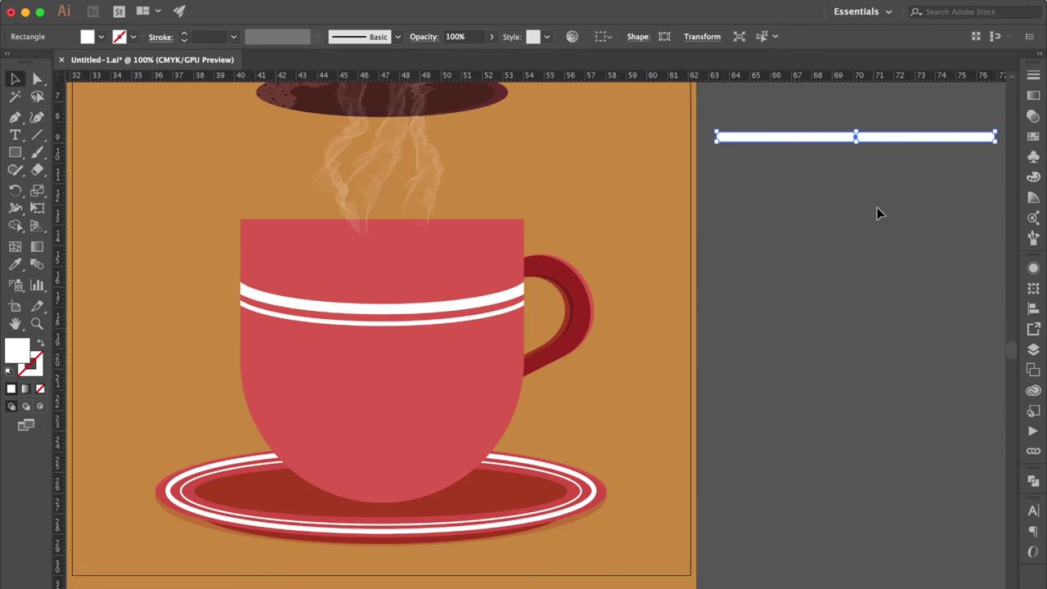
{"action": "left_click", "coordinate": [923, 217]}
{"action": "left_click_drag", "start_coordinate": [893, 136], "coordinate": [896, 154]}
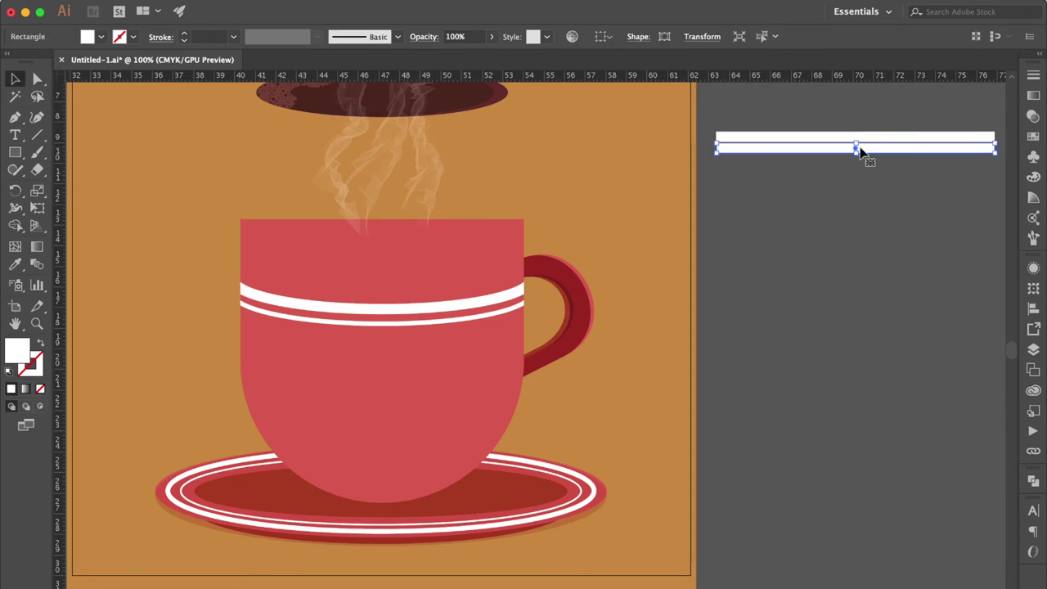
{"action": "key", "text": "super+equal"}
{"action": "key", "text": "super+equal"}
{"action": "key", "text": "super+equal"}
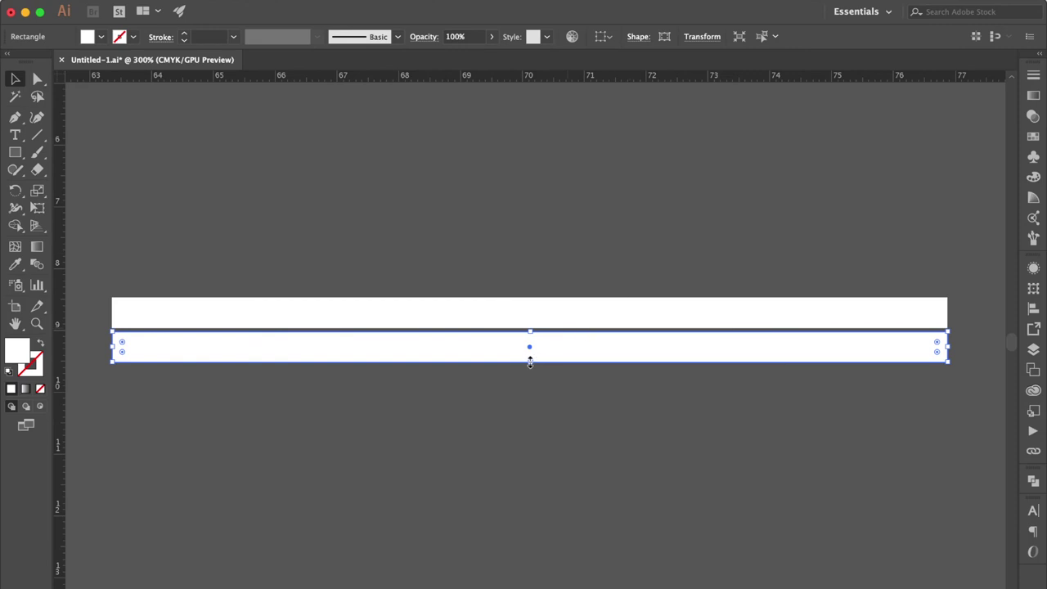
{"action": "left_click_drag", "start_coordinate": [530, 364], "coordinate": [532, 342]}
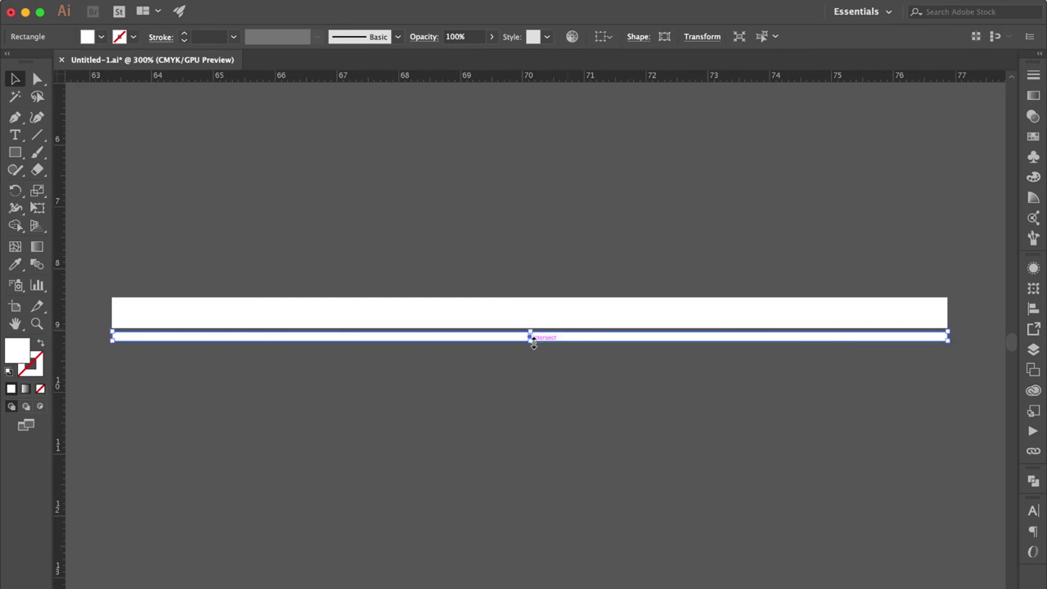
{"action": "left_click_drag", "start_coordinate": [532, 342], "coordinate": [531, 355]}
Adjust the height of the upper white bar.
{"action": "scroll", "coordinate": [572, 278], "scroll_direction": "up", "scroll_amount": 1}
{"action": "key", "text": "super+1"}
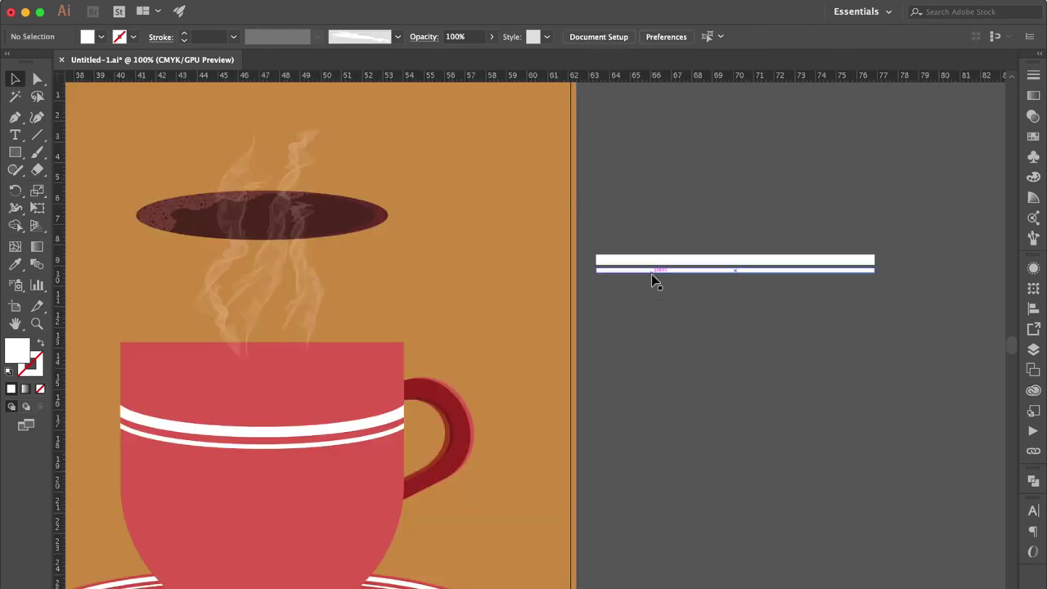
{"action": "left_click", "coordinate": [743, 260]}
{"action": "left_click_drag", "start_coordinate": [736, 254], "coordinate": [736, 251]}
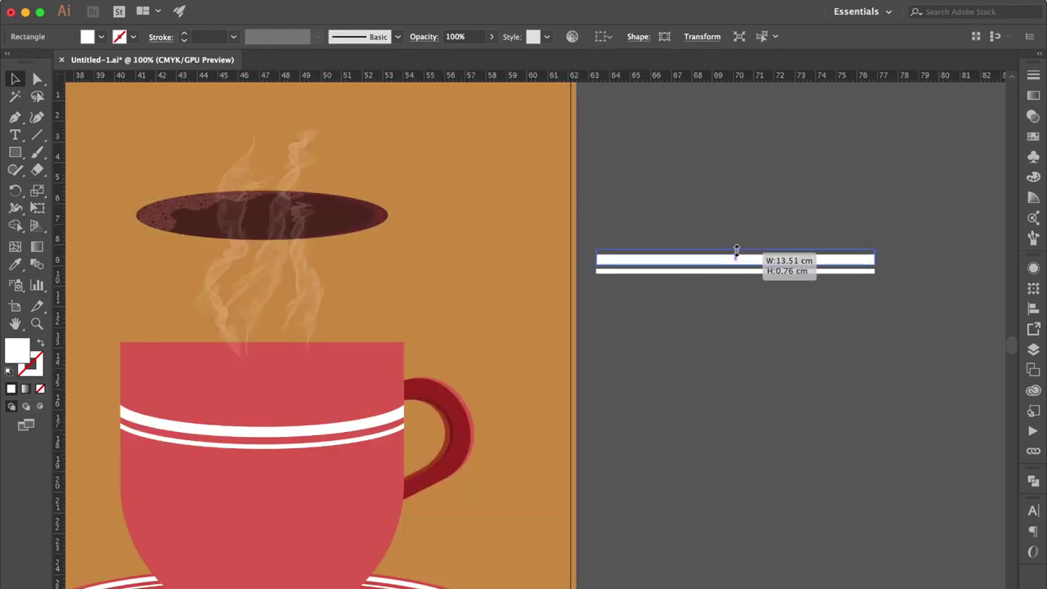
{"action": "left_click", "coordinate": [778, 222]}
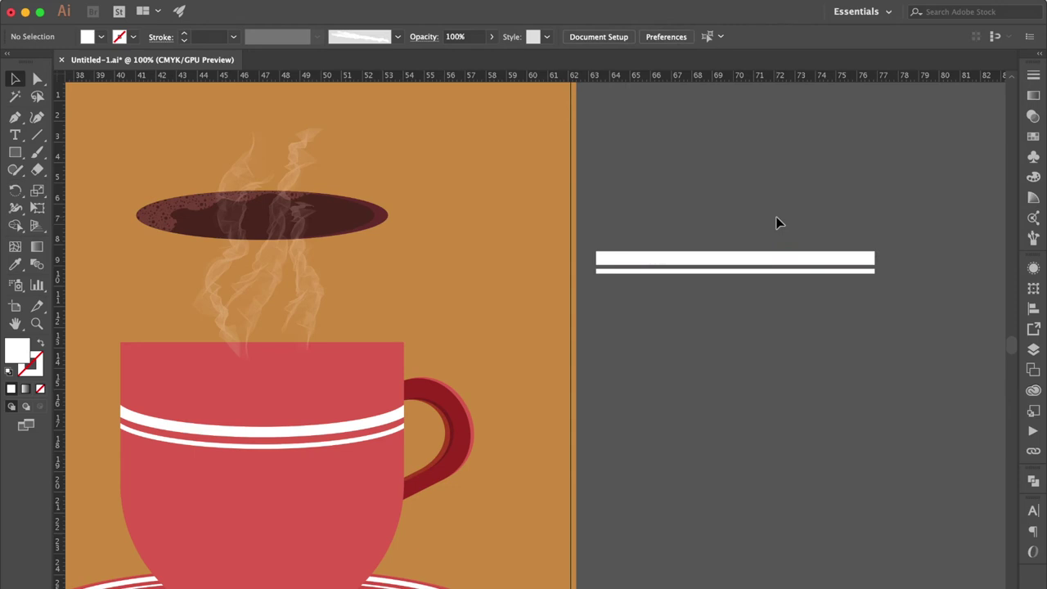
Save both white bars as a new symbol named 'white strap'.
{"action": "key", "text": "super+a"}
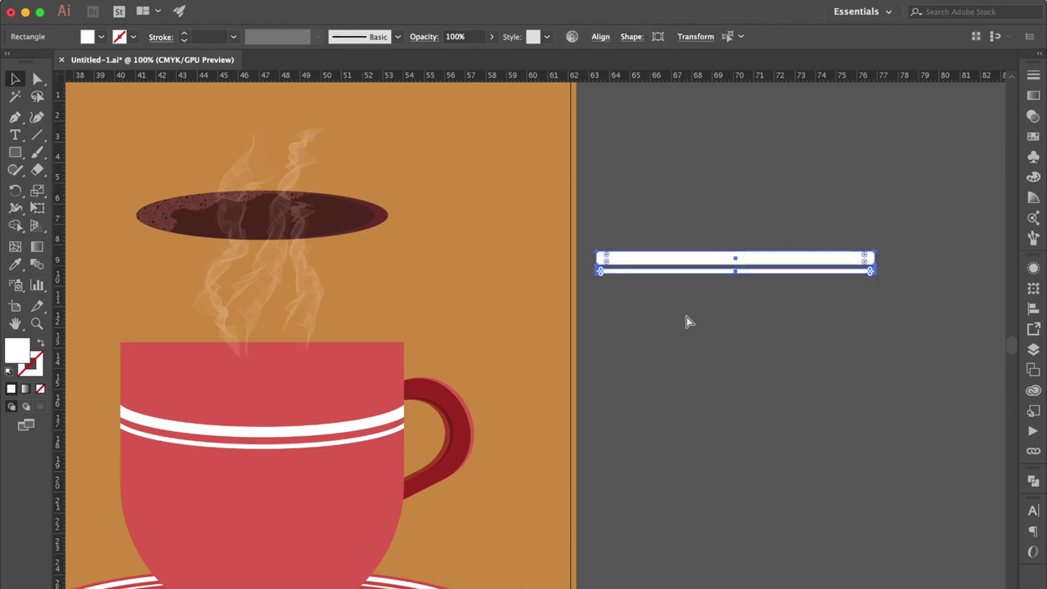
{"action": "left_click", "coordinate": [1033, 92]}
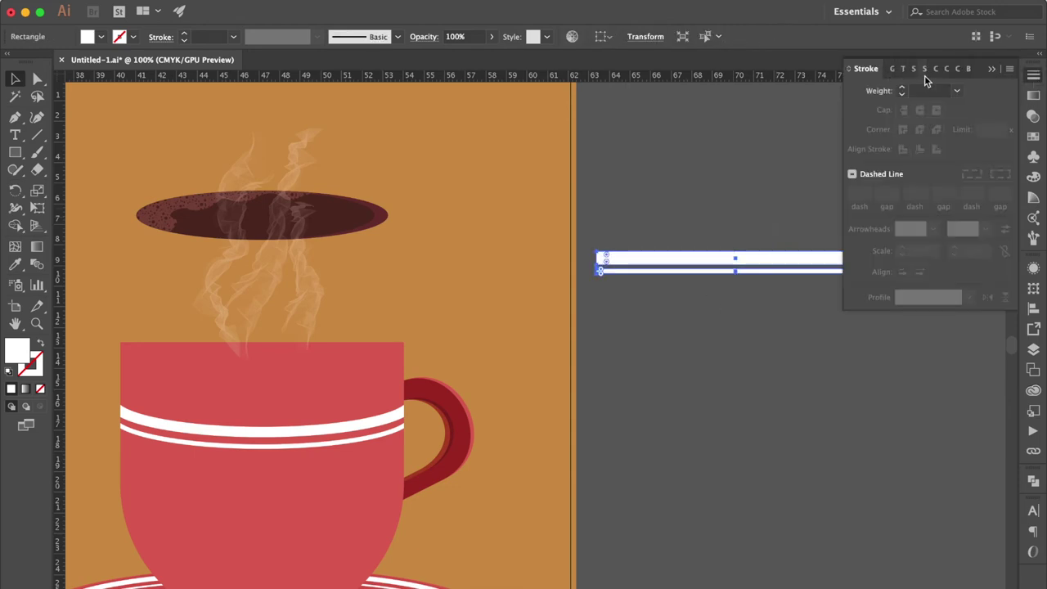
{"action": "left_click", "coordinate": [923, 71]}
{"action": "left_click_drag", "start_coordinate": [773, 264], "coordinate": [917, 187]}
{"action": "type", "text": "white strap"}
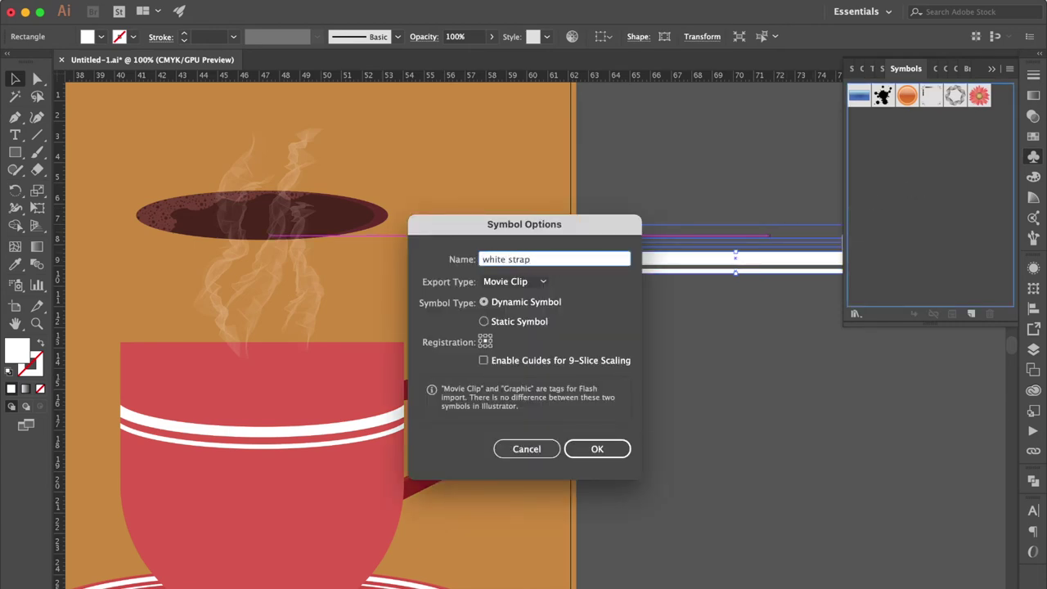
{"action": "key", "text": "Return"}
{"action": "scroll", "coordinate": [491, 409], "scroll_direction": "down", "scroll_amount": 5}
{"action": "scroll", "coordinate": [491, 410], "scroll_direction": "left", "scroll_amount": 5}
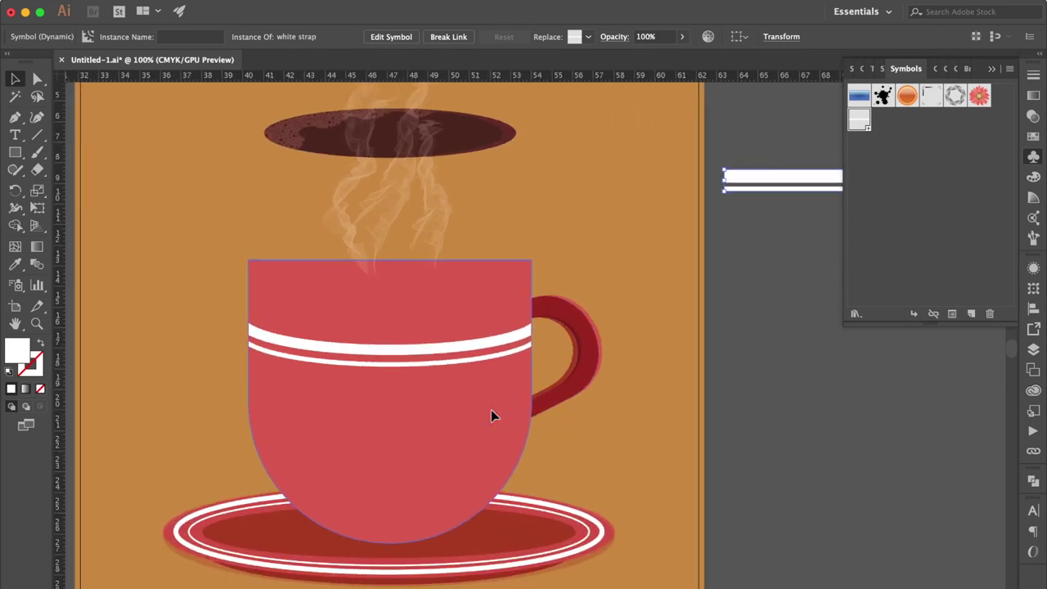
Cut away the left half of the cup body outline and extend its top edge toward the centre.
{"action": "left_click", "coordinate": [417, 331]}
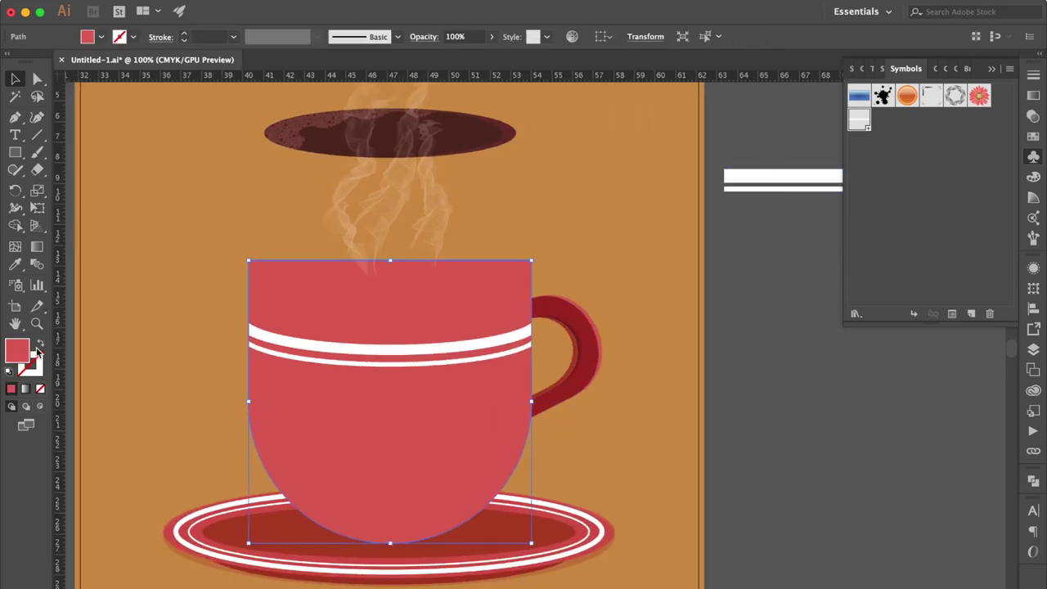
{"action": "left_click", "coordinate": [40, 346]}
{"action": "left_click", "coordinate": [15, 117]}
{"action": "left_click", "coordinate": [288, 260]}
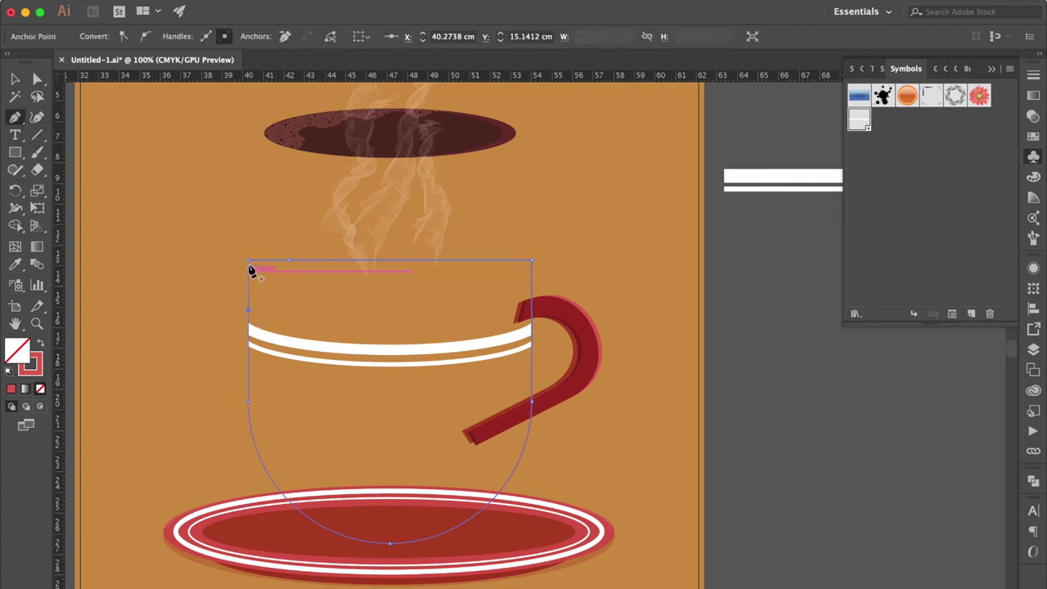
{"action": "key", "text": "ctrl+z"}
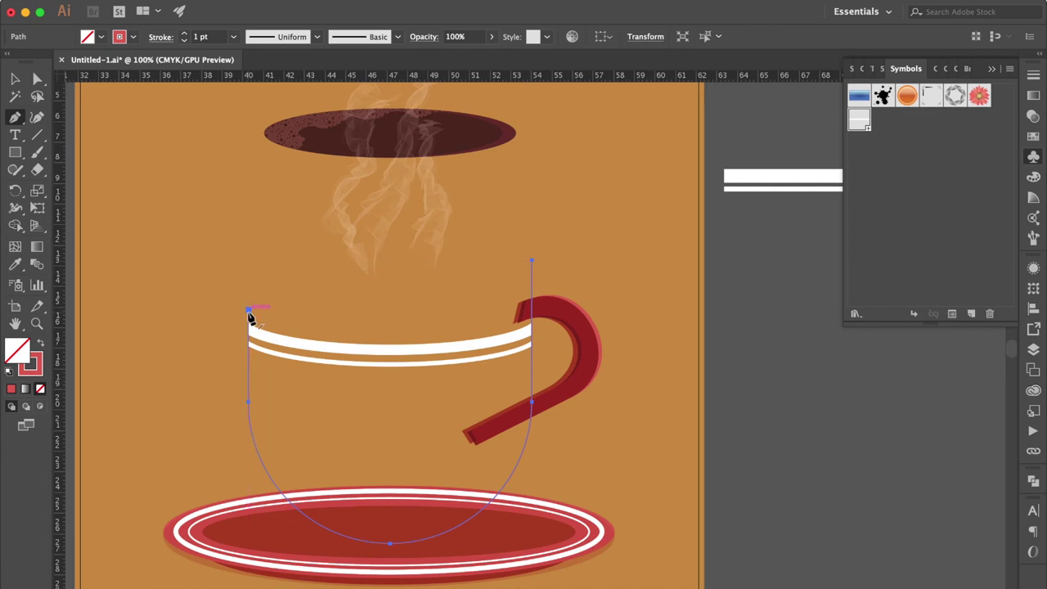
{"action": "left_click", "coordinate": [249, 403]}
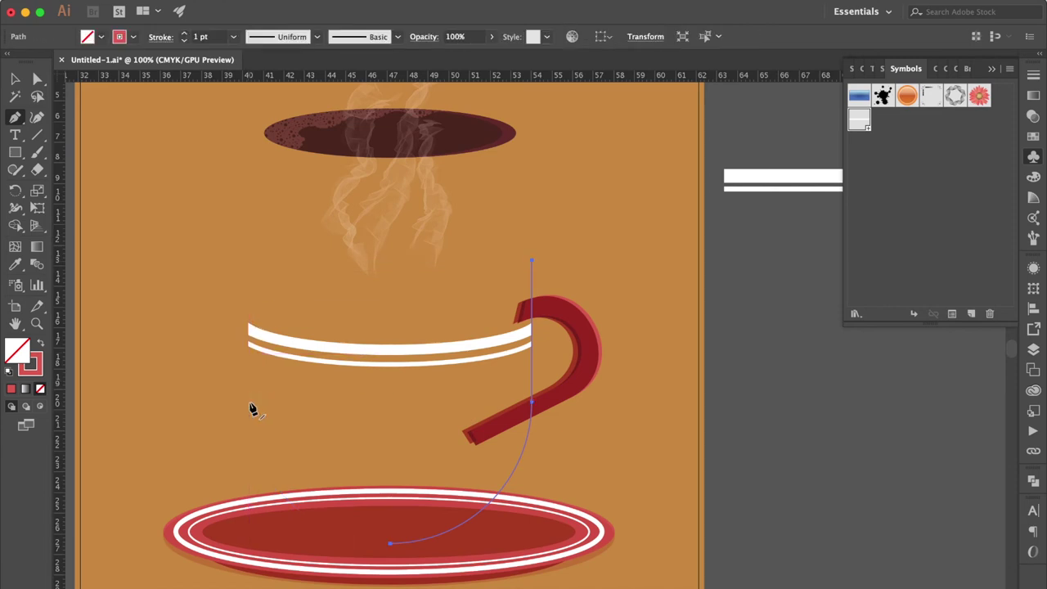
{"action": "left_click", "coordinate": [532, 260]}
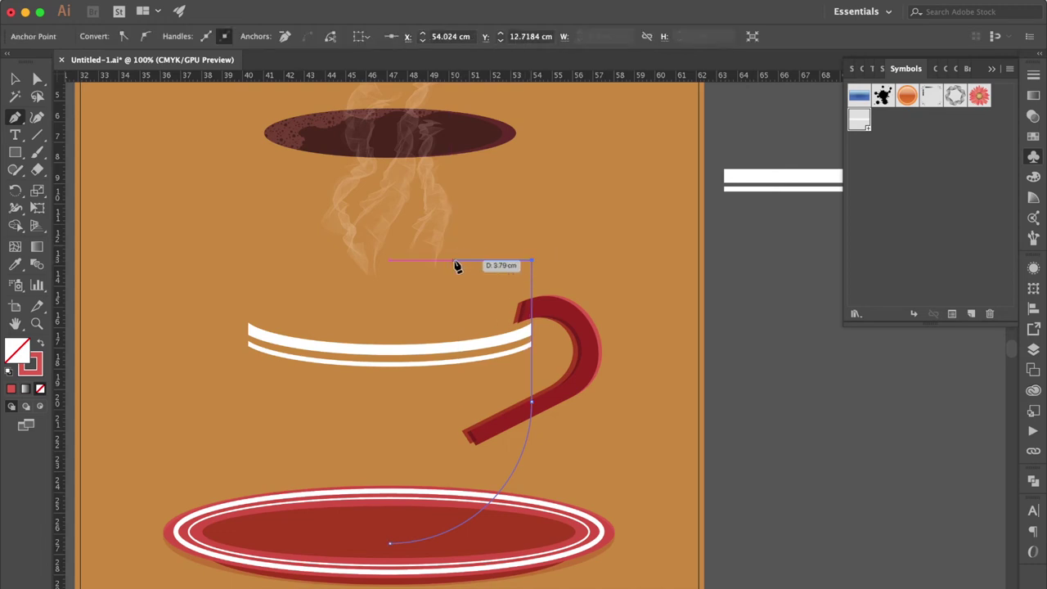
{"action": "left_click", "coordinate": [456, 260]}
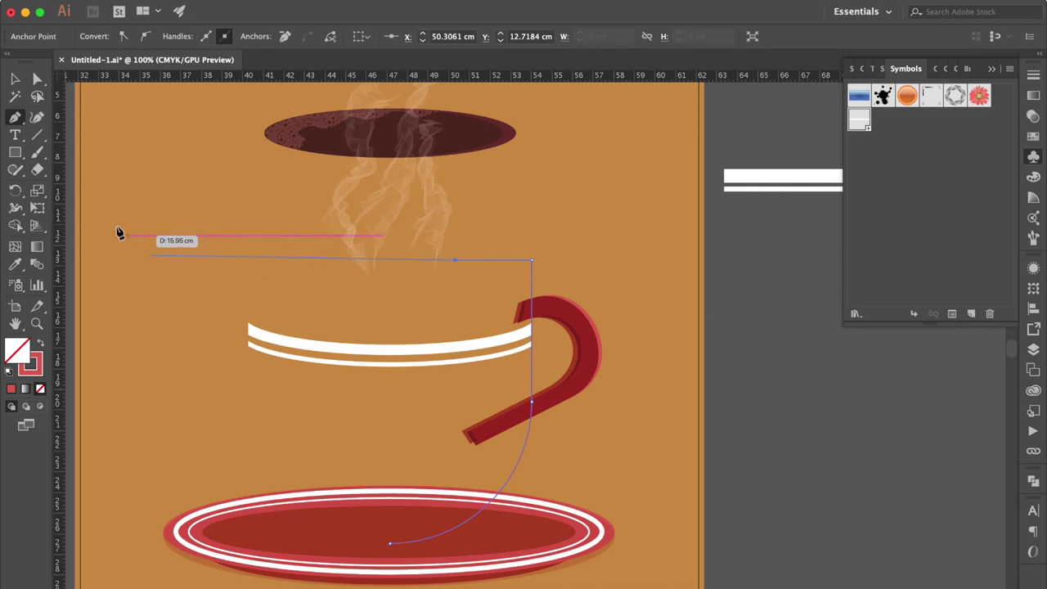
Round the profile's top-right corner to 0.94 cm and restore its red fill.
{"action": "left_click", "coordinate": [36, 77]}
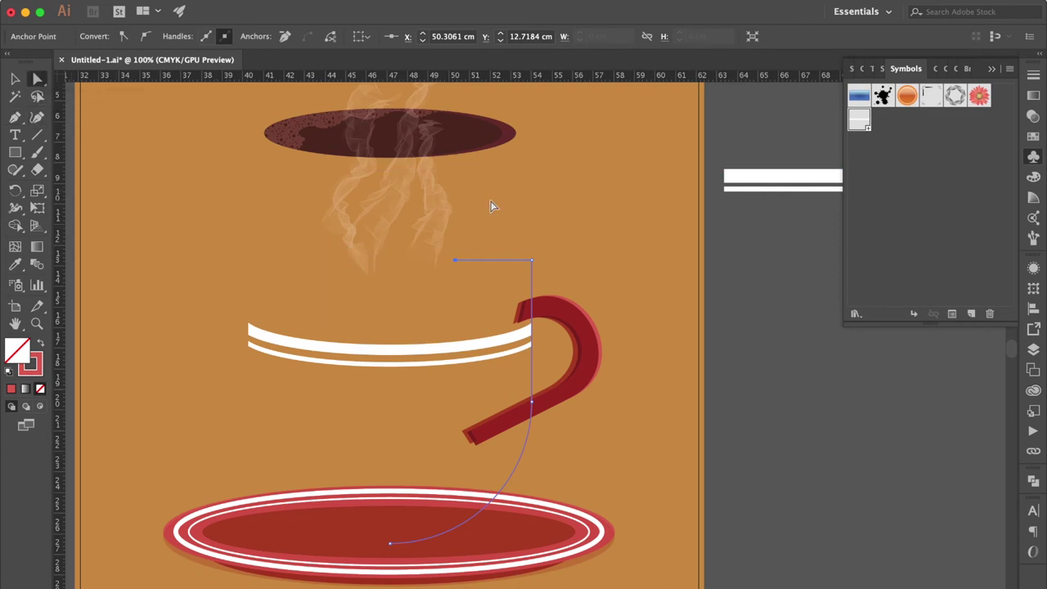
{"action": "left_click", "coordinate": [539, 226]}
{"action": "left_click", "coordinate": [508, 282]}
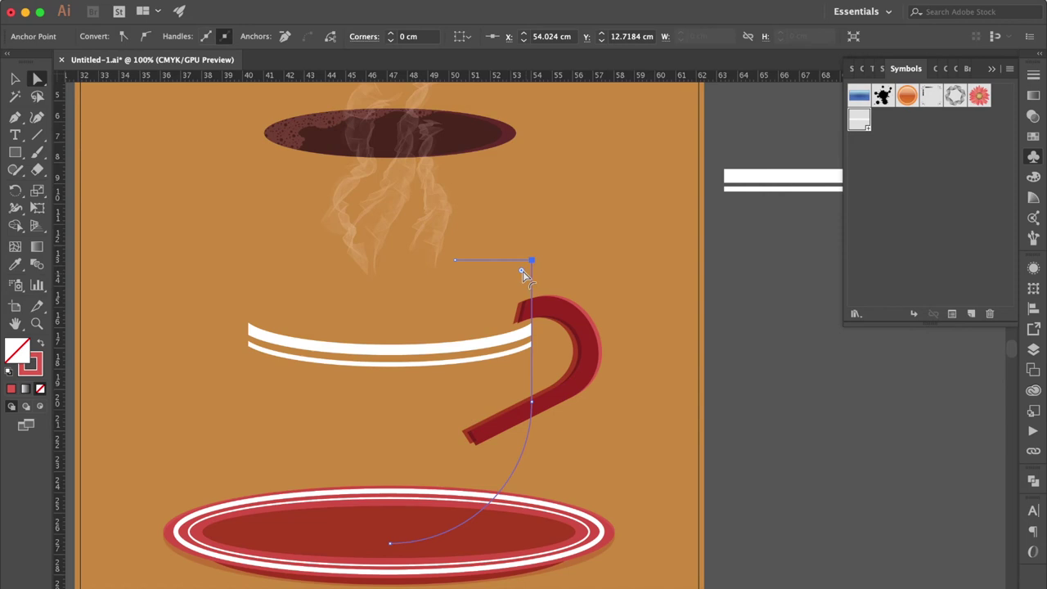
{"action": "left_click_drag", "start_coordinate": [523, 271], "coordinate": [525, 295]}
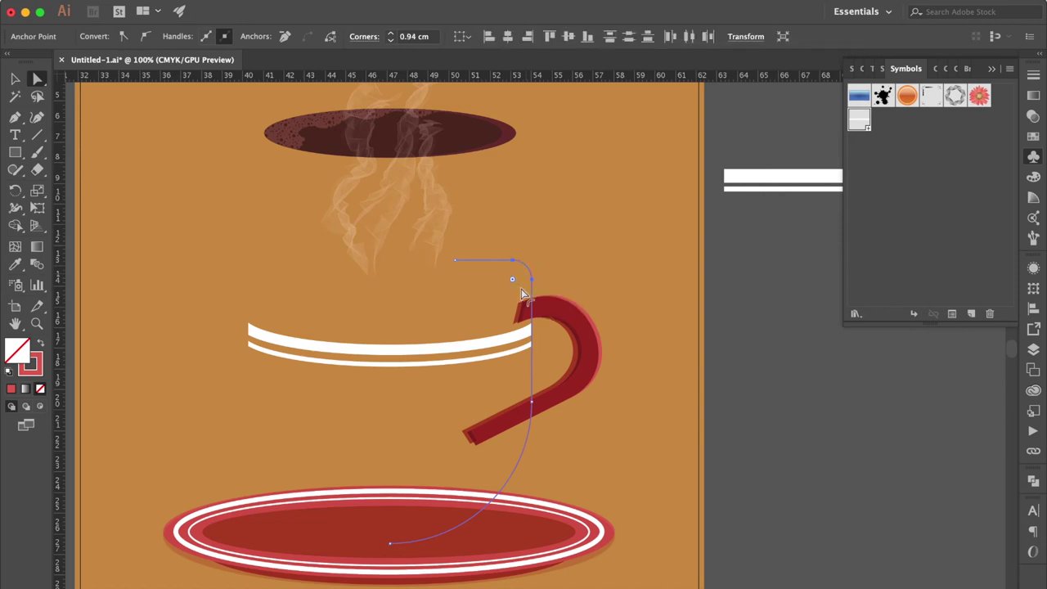
{"action": "left_click", "coordinate": [42, 345]}
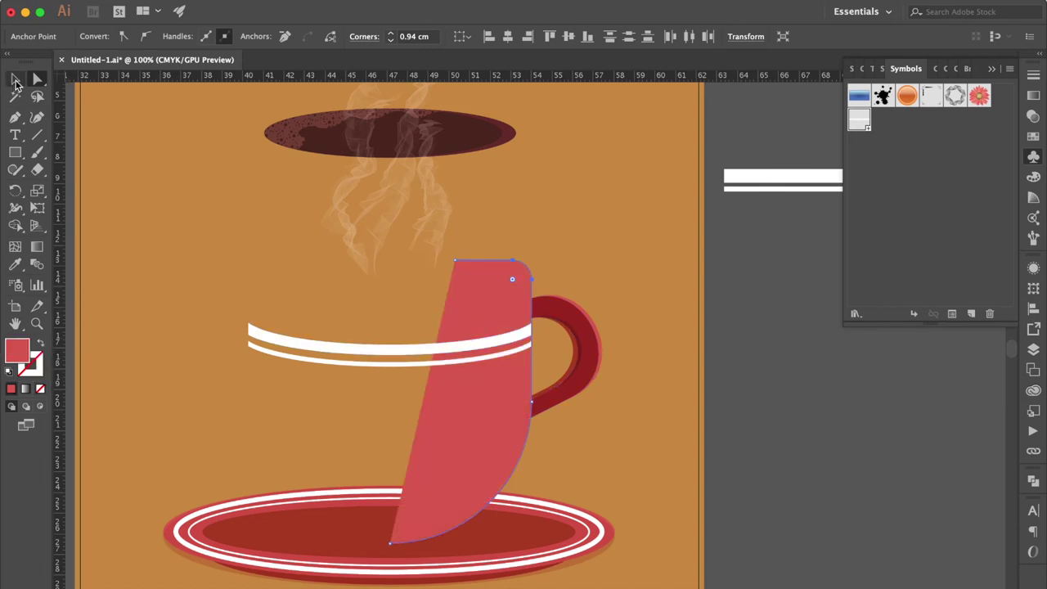
{"action": "left_click", "coordinate": [15, 81]}
{"action": "left_click", "coordinate": [356, 330]}
{"action": "left_click", "coordinate": [362, 346]}
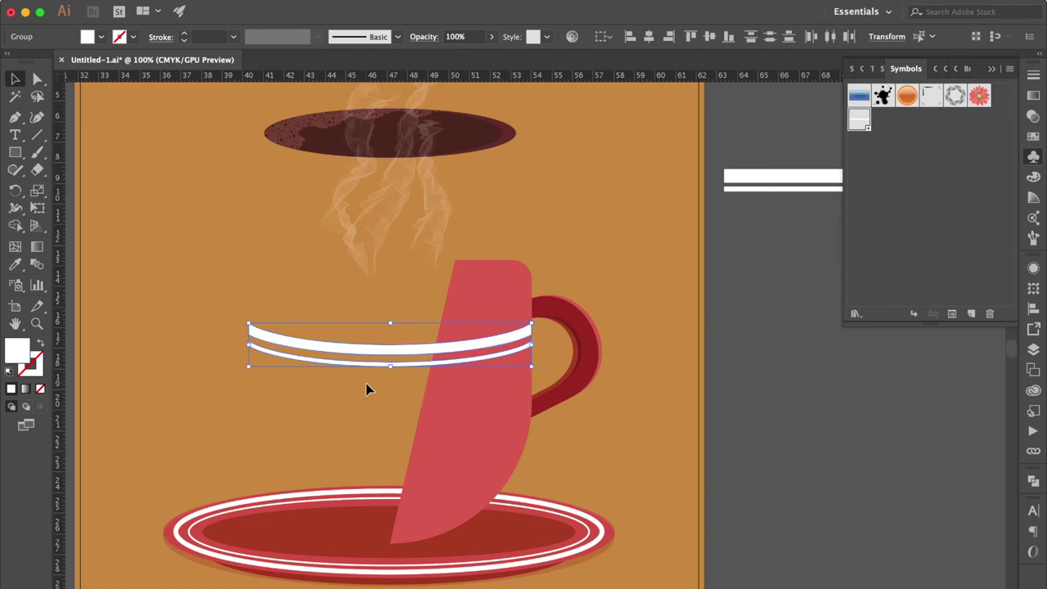
Delete the flat stripes and apply a previewed 3D Revolve to the red profile.
{"action": "key", "text": "Delete"}
{"action": "left_click", "coordinate": [478, 358]}
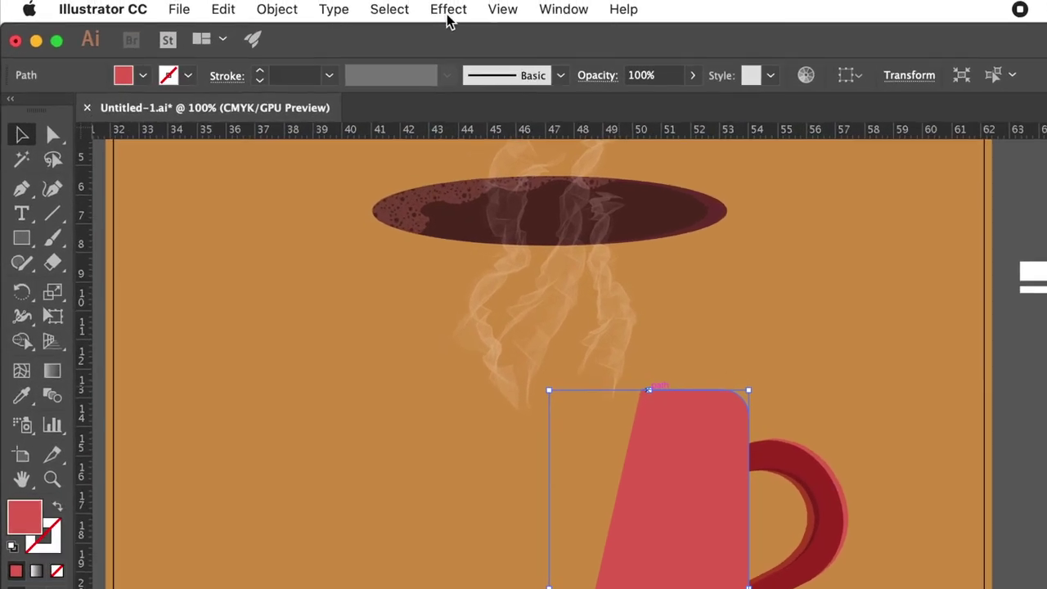
{"action": "left_click", "coordinate": [318, 0]}
{"action": "mouse_move", "coordinate": [414, 135]}
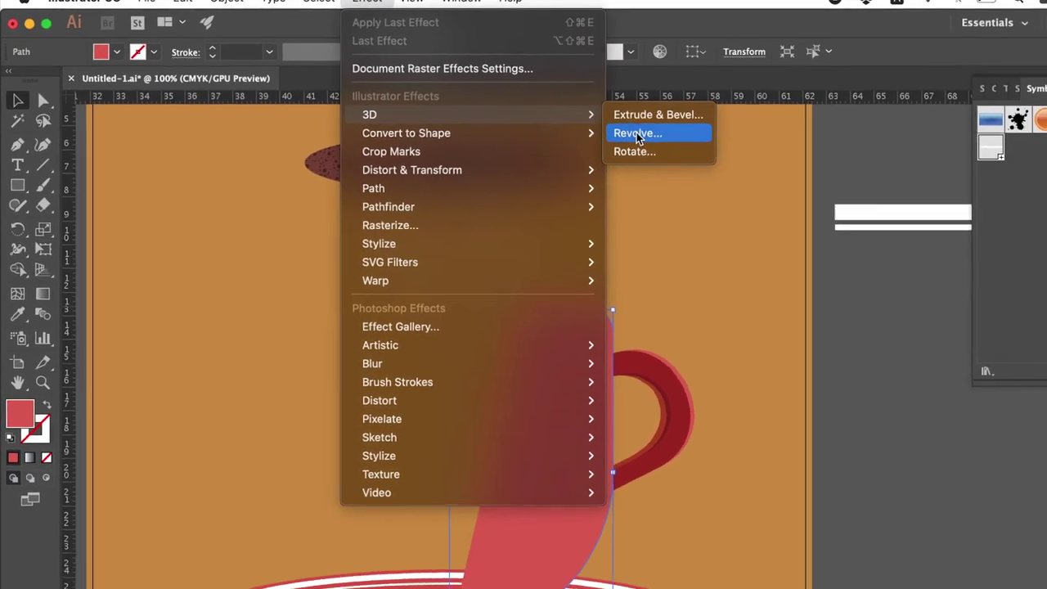
{"action": "left_click", "coordinate": [630, 133]}
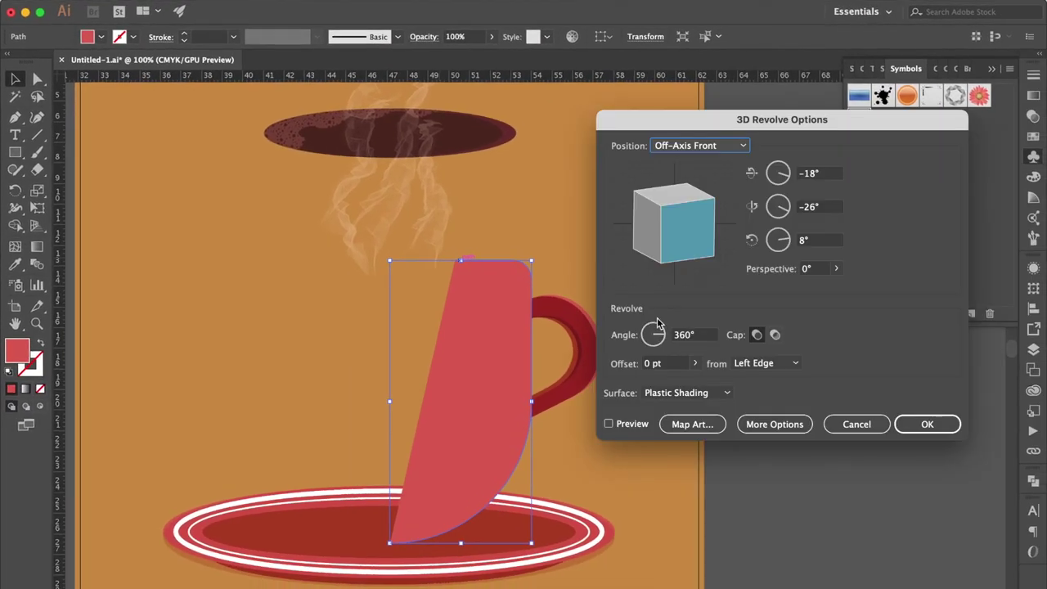
{"action": "left_click", "coordinate": [623, 423]}
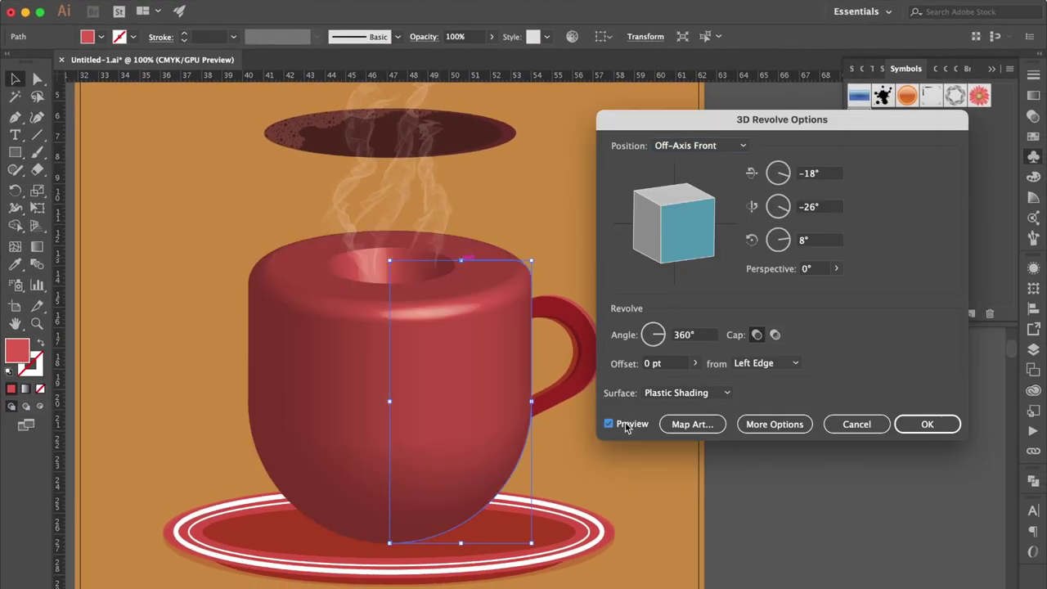
Map the 'white strap' symbol onto the mug's outer surface 4.
{"action": "left_click", "coordinate": [692, 425]}
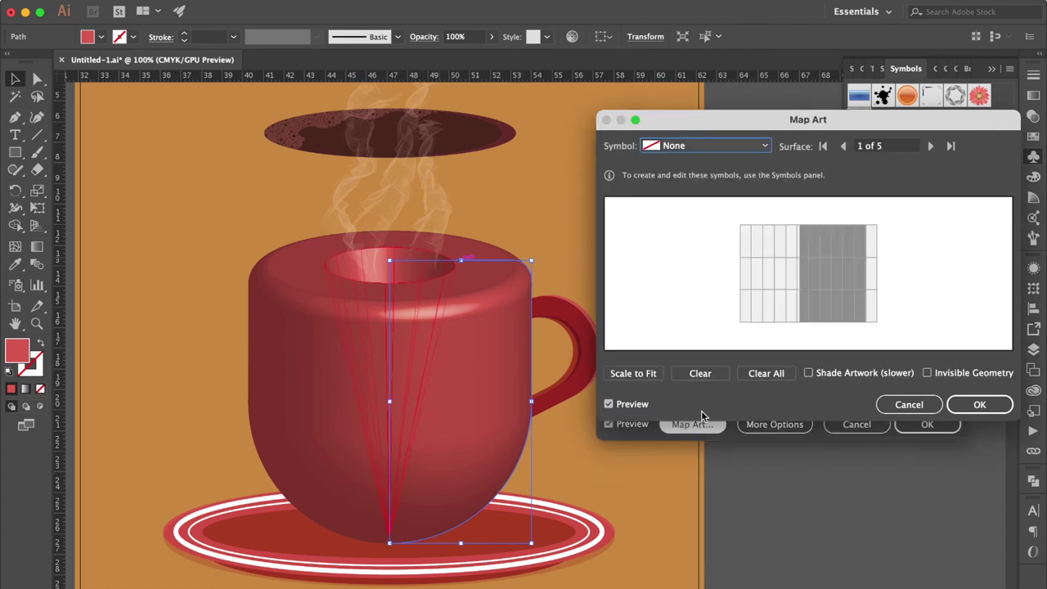
{"action": "left_click", "coordinate": [935, 146]}
{"action": "left_click", "coordinate": [935, 145]}
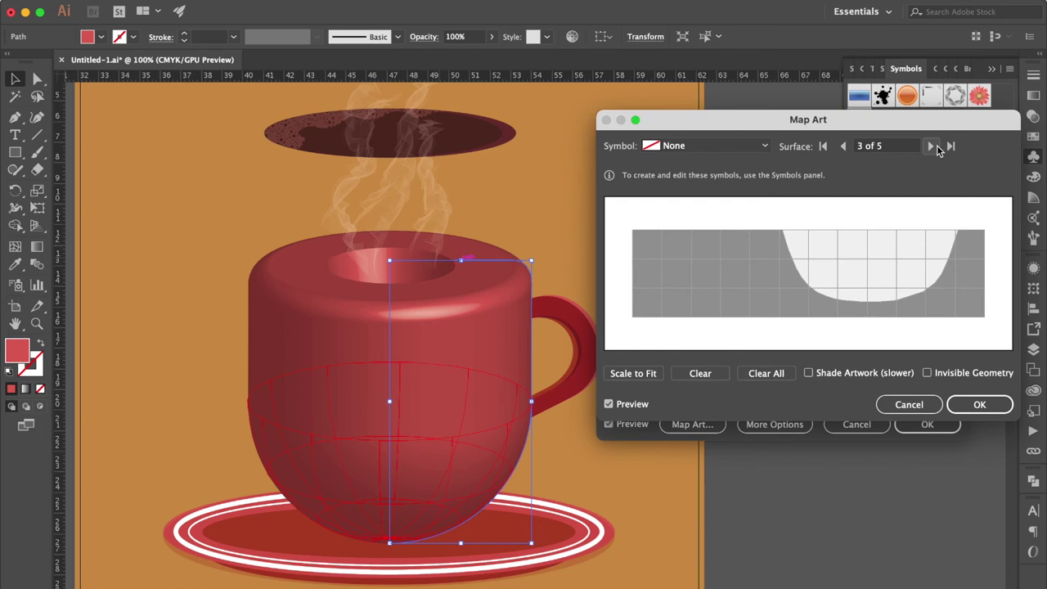
{"action": "left_click", "coordinate": [935, 145]}
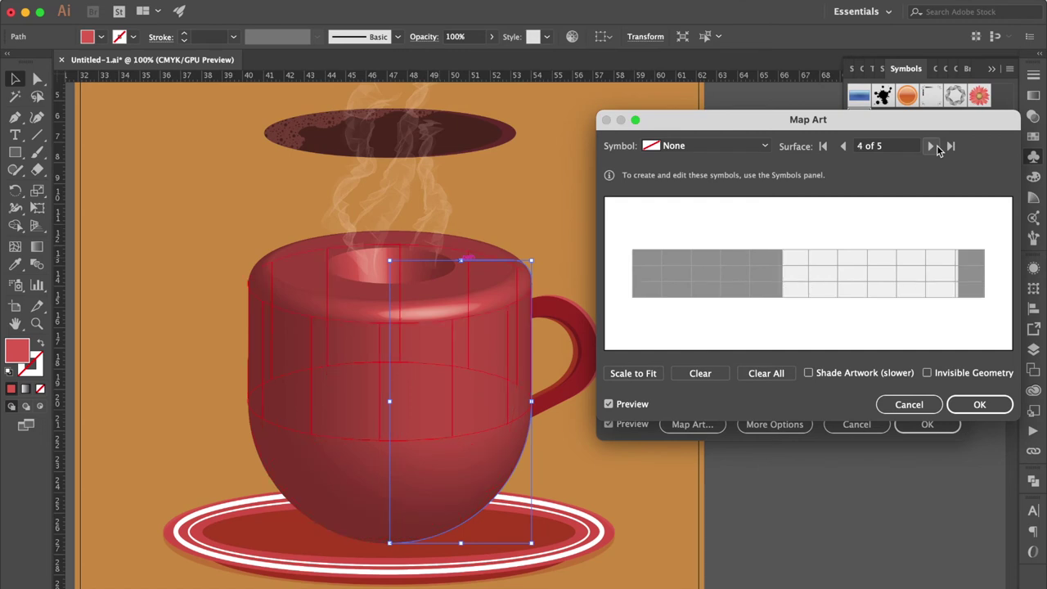
{"action": "left_click", "coordinate": [745, 149]}
{"action": "left_click", "coordinate": [723, 275]}
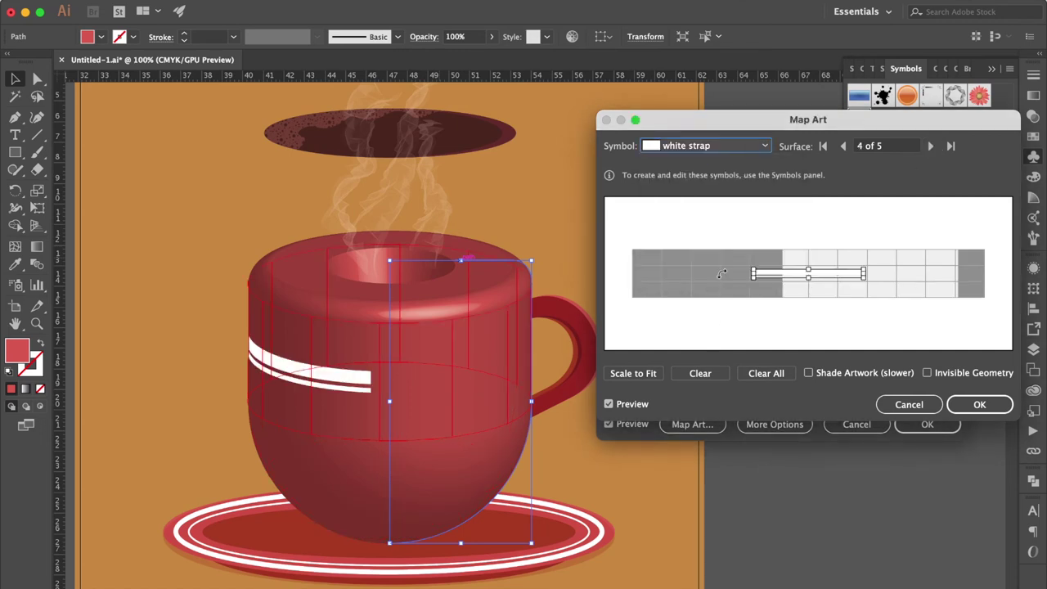
Scale the strap to fit, make the band thinner and higher, and apply the revolve.
{"action": "left_click", "coordinate": [633, 373]}
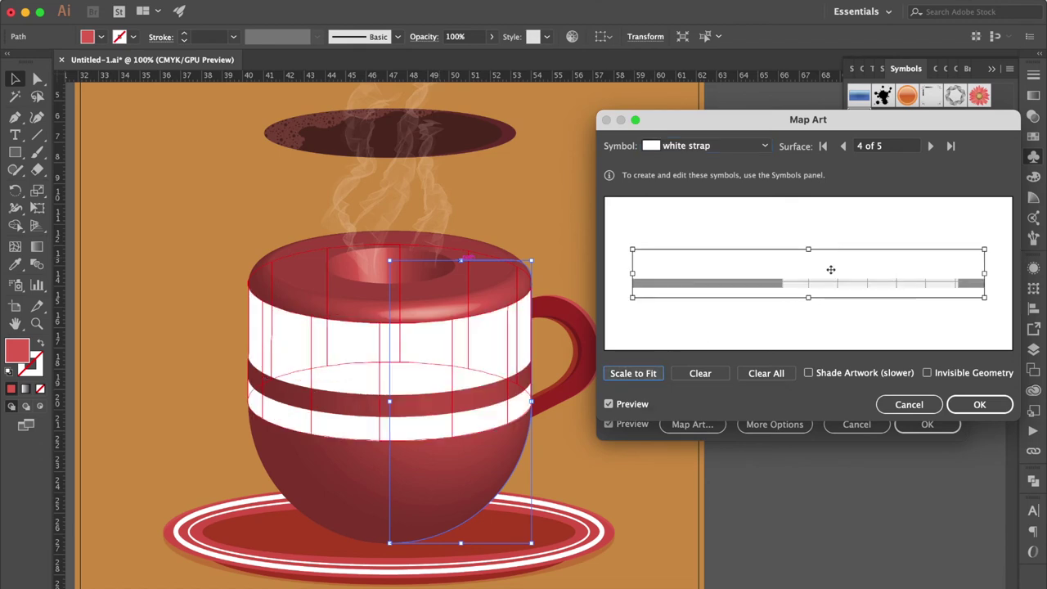
{"action": "left_click_drag", "start_coordinate": [809, 250], "coordinate": [810, 284]}
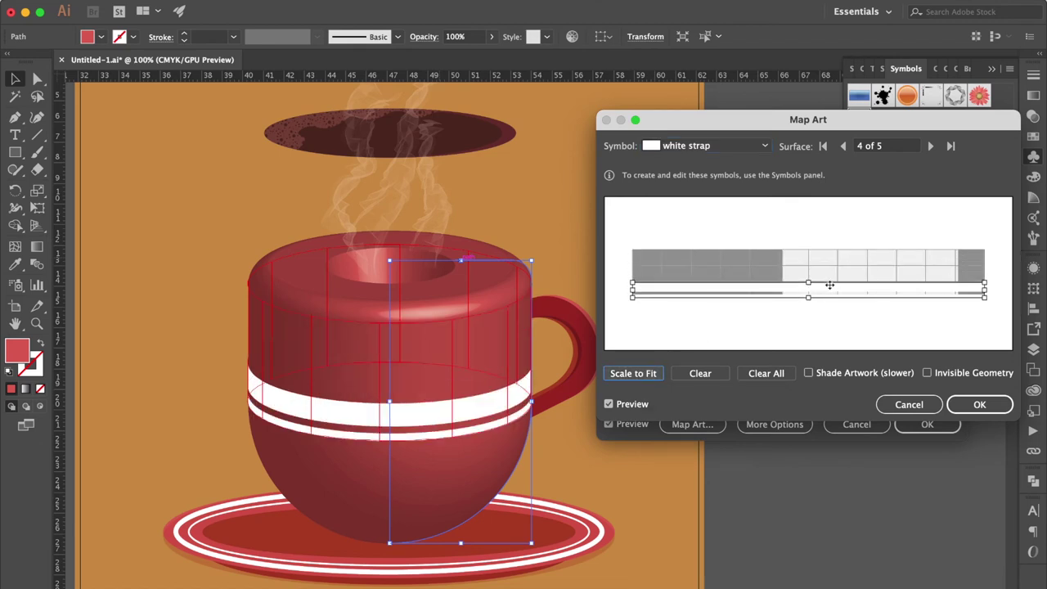
{"action": "left_click_drag", "start_coordinate": [809, 284], "coordinate": [809, 289]}
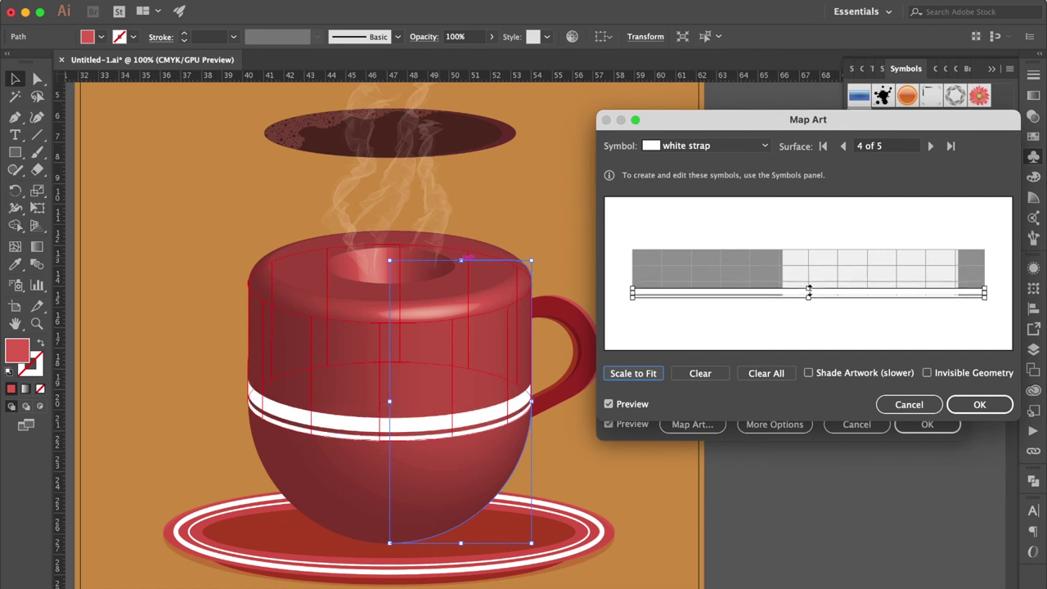
{"action": "left_click_drag", "start_coordinate": [832, 294], "coordinate": [832, 271]}
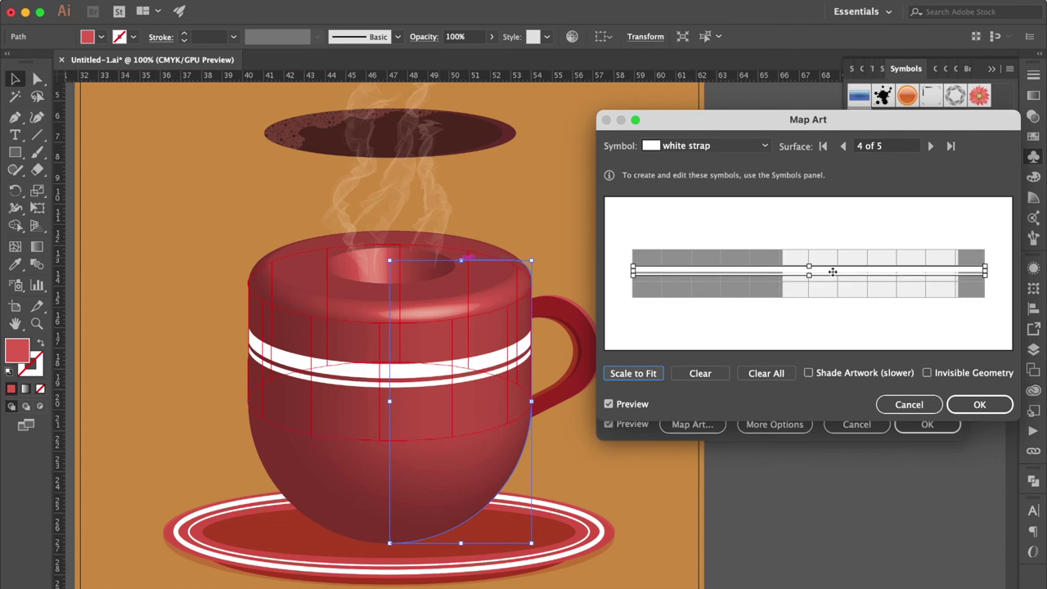
{"action": "left_click", "coordinate": [980, 407]}
{"action": "left_click", "coordinate": [926, 424]}
{"action": "scroll", "coordinate": [439, 426], "scroll_direction": "left", "scroll_amount": 5}
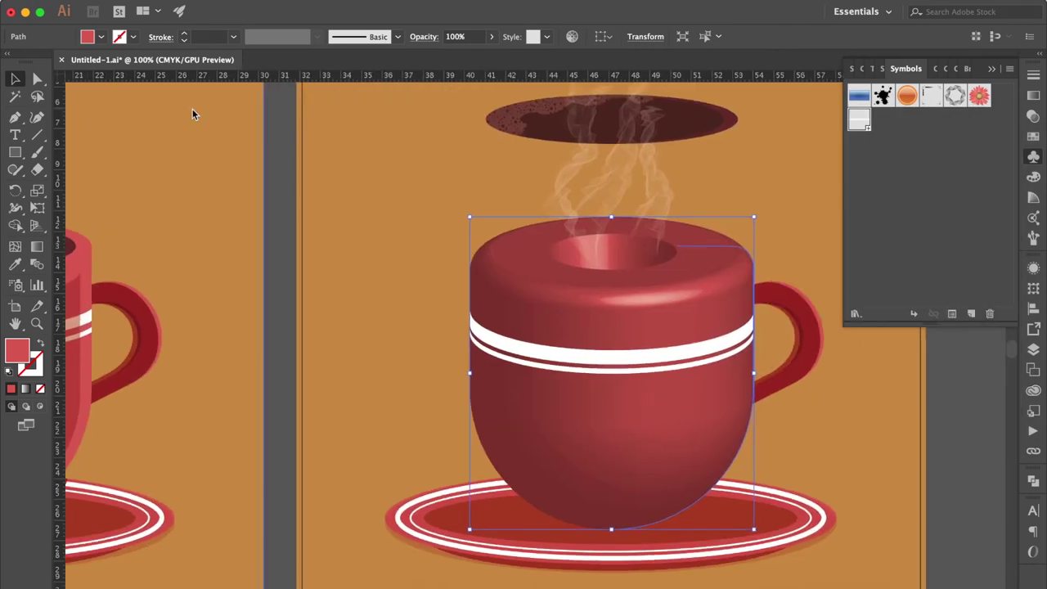
Drag the profile's top corner widget to a 0.47 cm radius for a rounded mug rim.
{"action": "key", "text": "a"}
{"action": "left_click", "coordinate": [678, 245]}
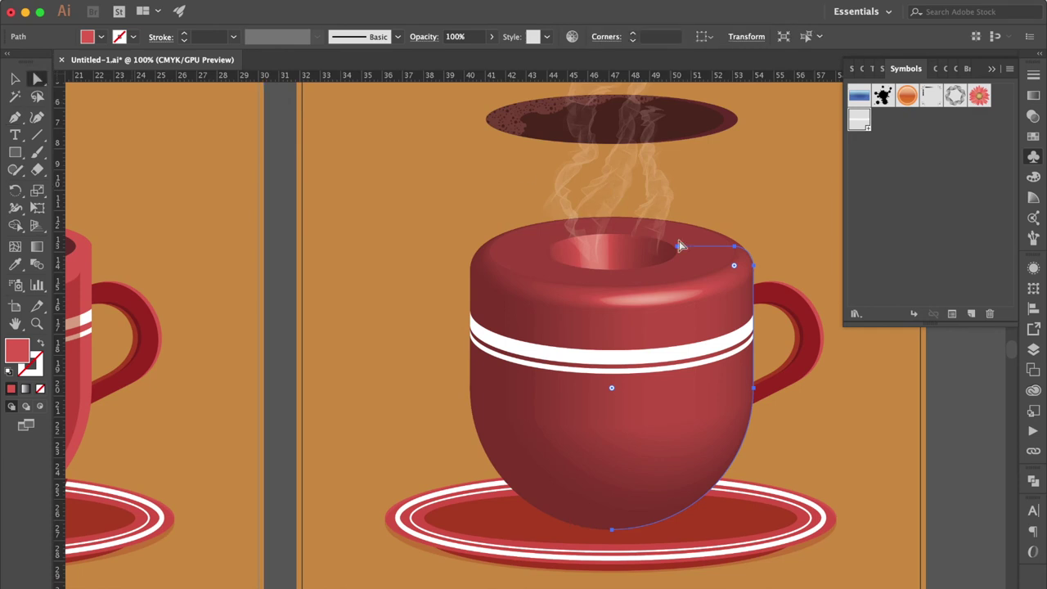
{"action": "left_click_drag", "start_coordinate": [677, 248], "coordinate": [735, 326]}
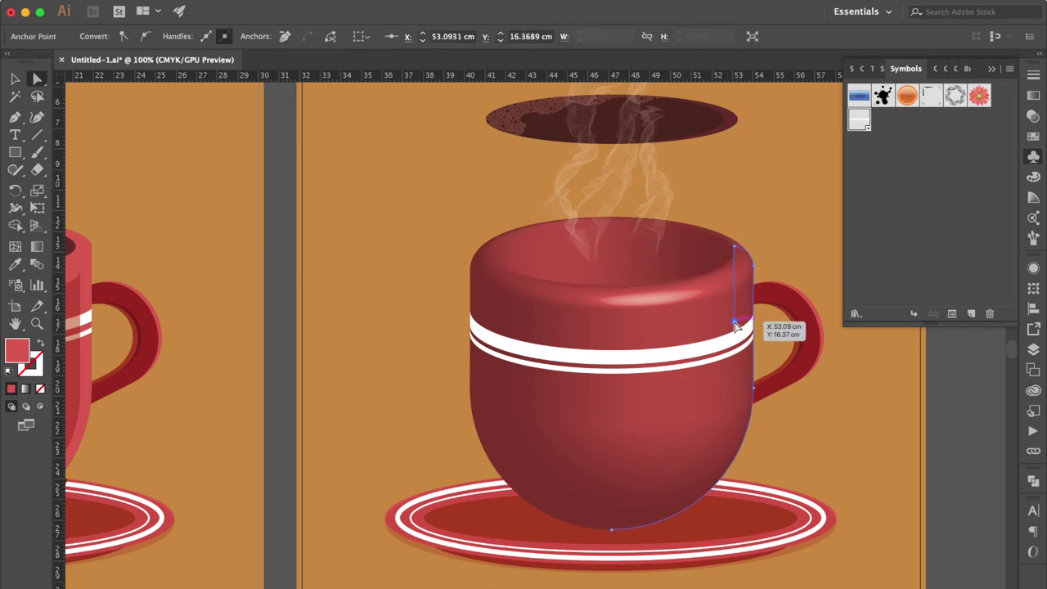
{"action": "scroll", "coordinate": [771, 250], "scroll_direction": "up", "scroll_amount": 5}
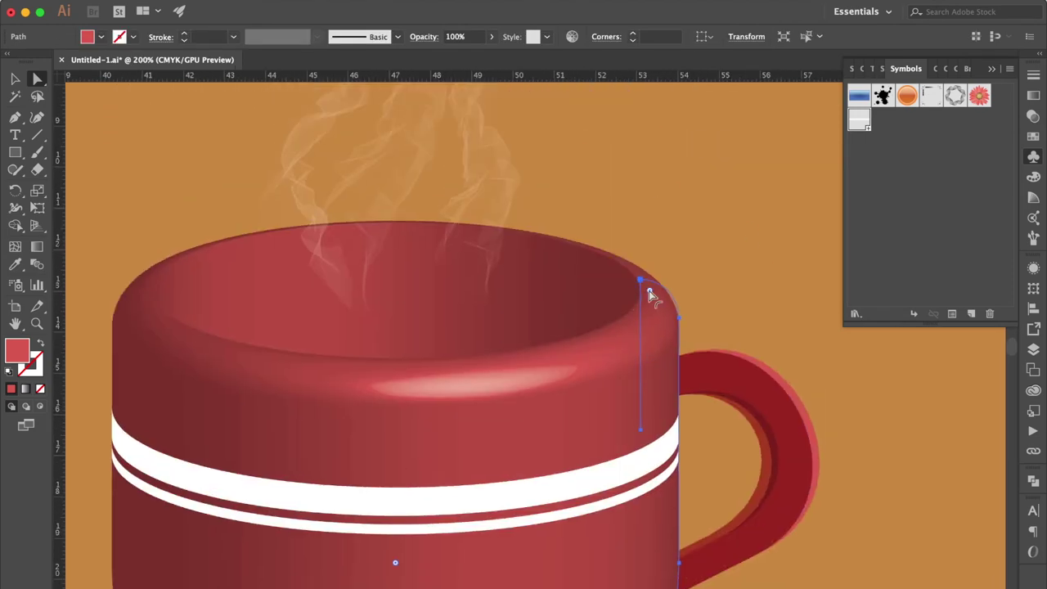
{"action": "left_click_drag", "start_coordinate": [651, 293], "coordinate": [661, 330]}
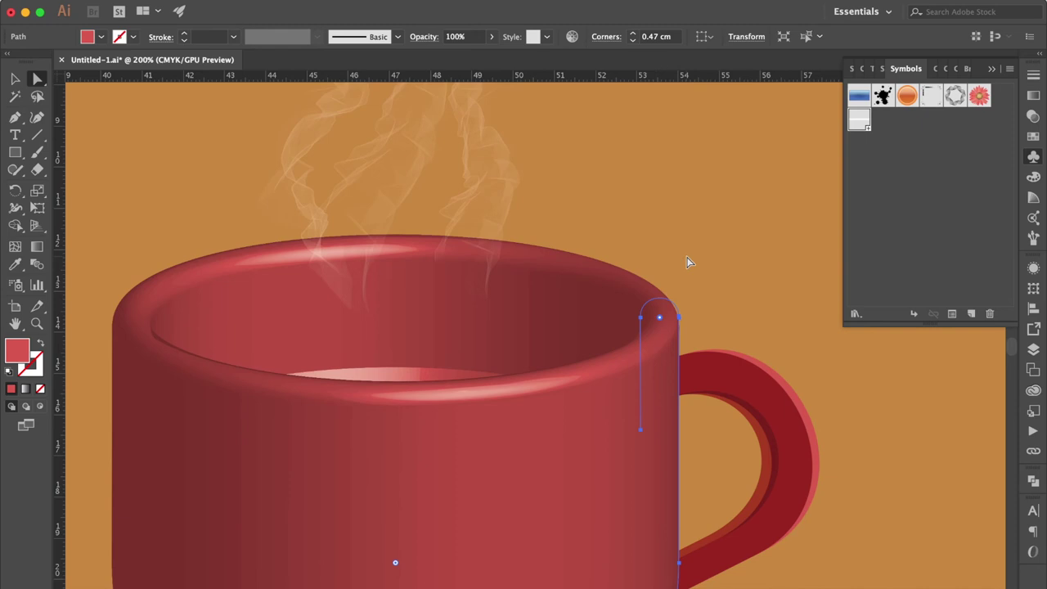
{"action": "scroll", "coordinate": [690, 261], "scroll_direction": "down", "scroll_amount": 5}
{"action": "key", "text": "ctrl+1"}
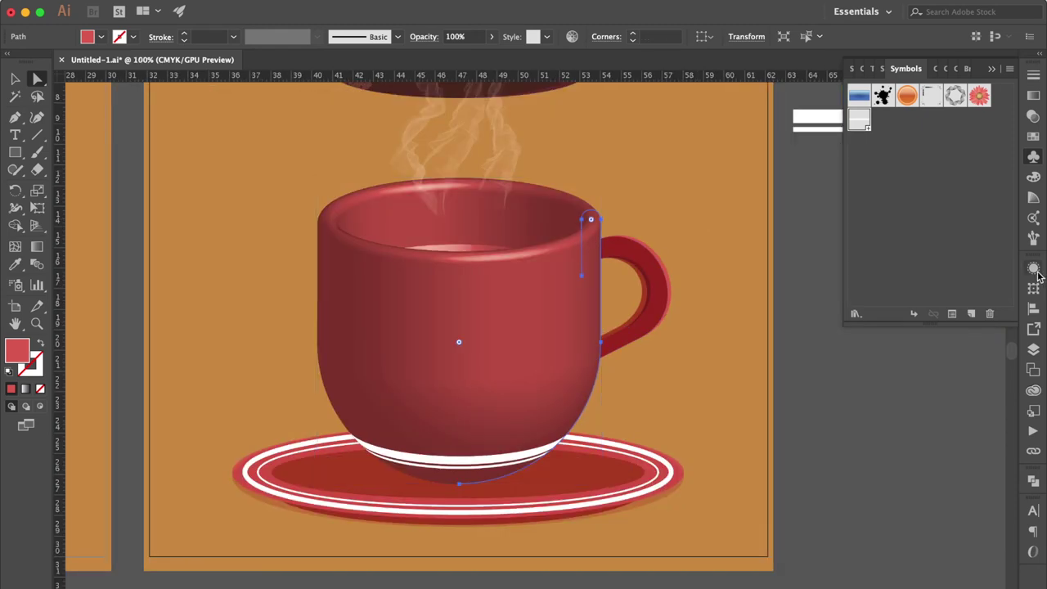
{"action": "left_click", "coordinate": [1033, 288]}
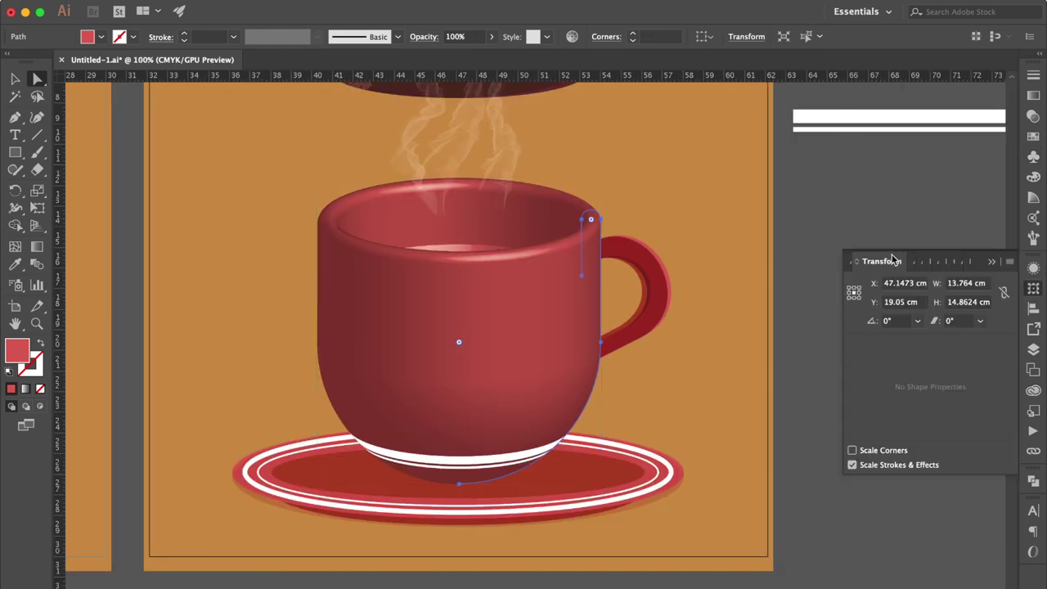
Reopen the 3D Revolve Map Art settings and clear the strap from surface 4.
{"action": "left_click", "coordinate": [849, 261]}
{"action": "left_click", "coordinate": [915, 341]}
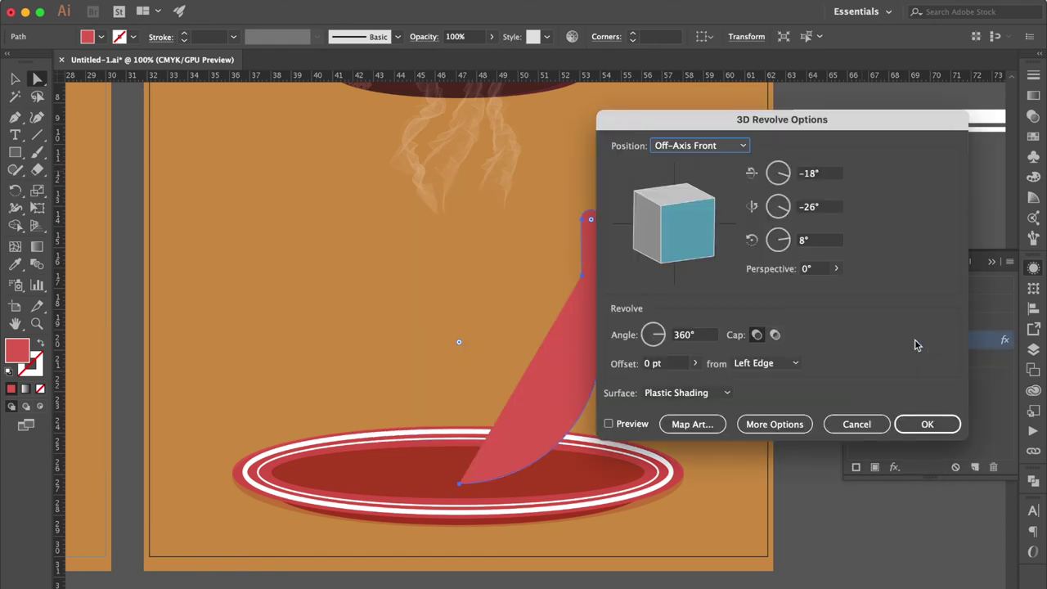
{"action": "left_click", "coordinate": [629, 425]}
{"action": "left_click", "coordinate": [690, 423]}
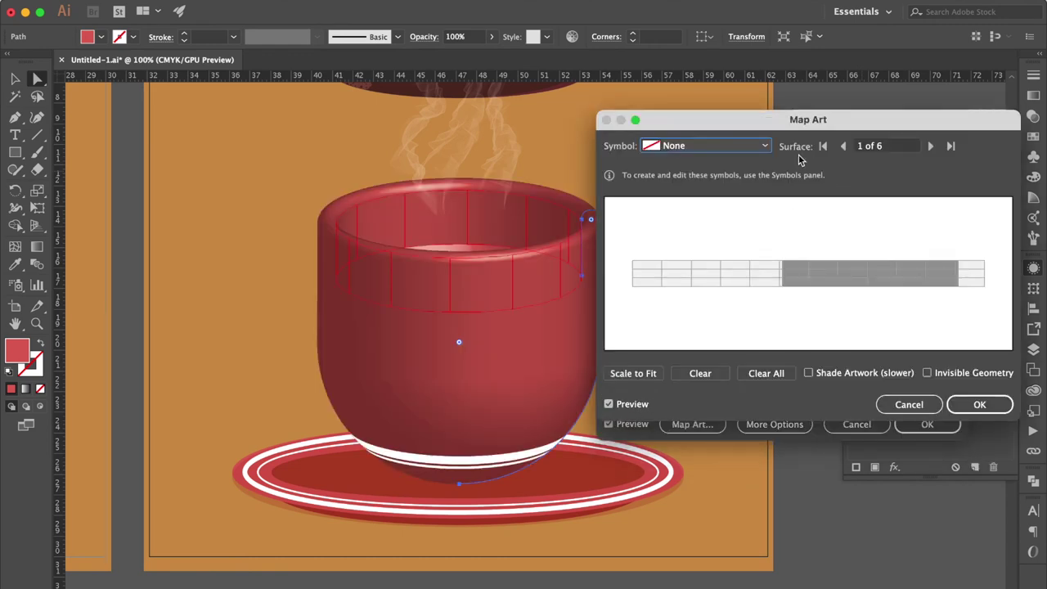
{"action": "left_click", "coordinate": [930, 147]}
{"action": "left_click", "coordinate": [930, 147]}
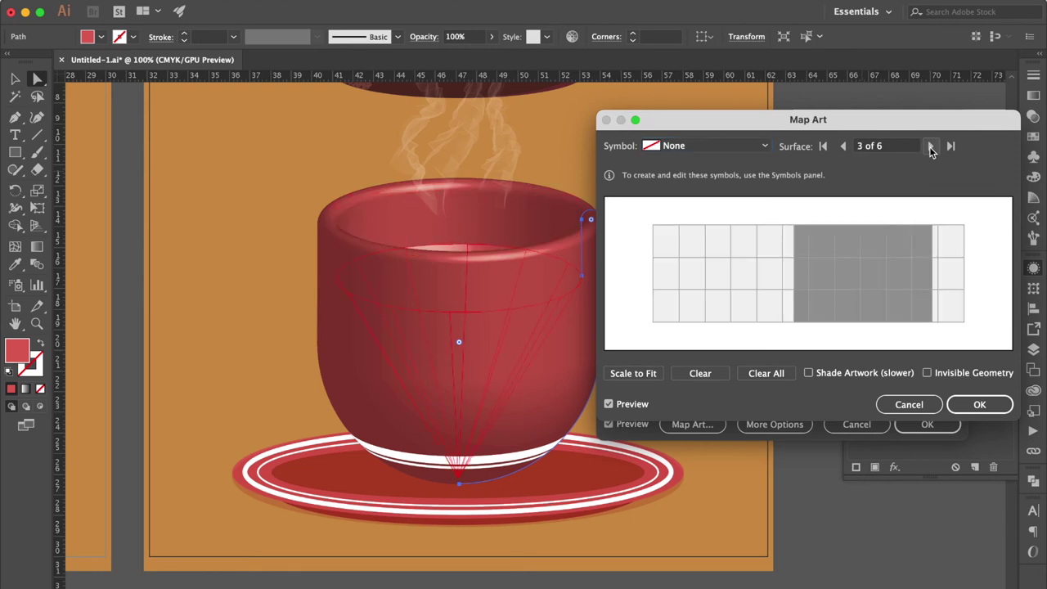
{"action": "left_click", "coordinate": [930, 146]}
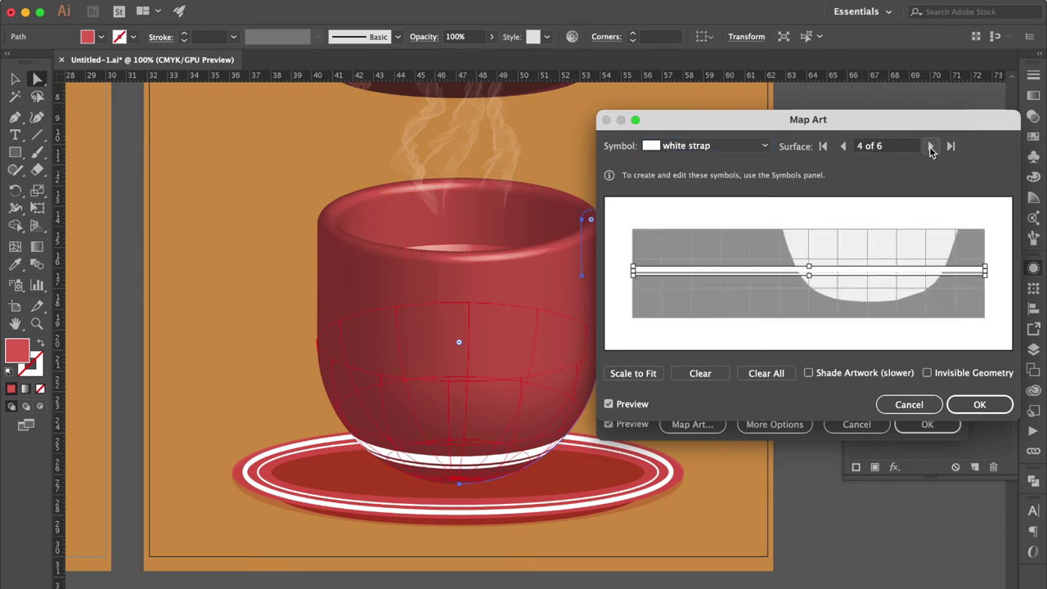
{"action": "left_click", "coordinate": [764, 375]}
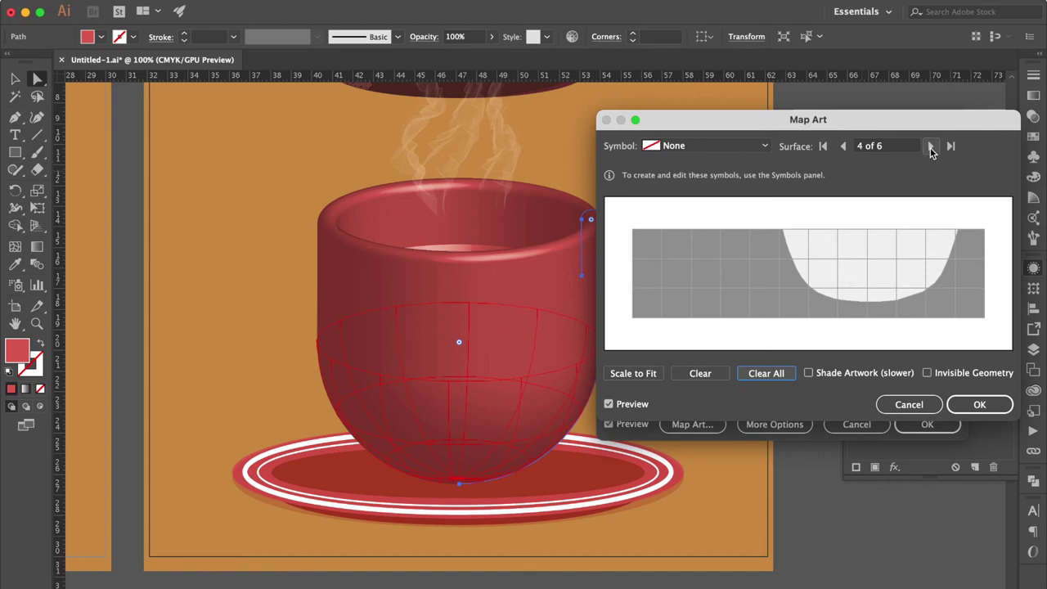
Map 'white strap' onto surface 5, scaled to fit as a thin band just below the rim.
{"action": "left_click", "coordinate": [932, 148]}
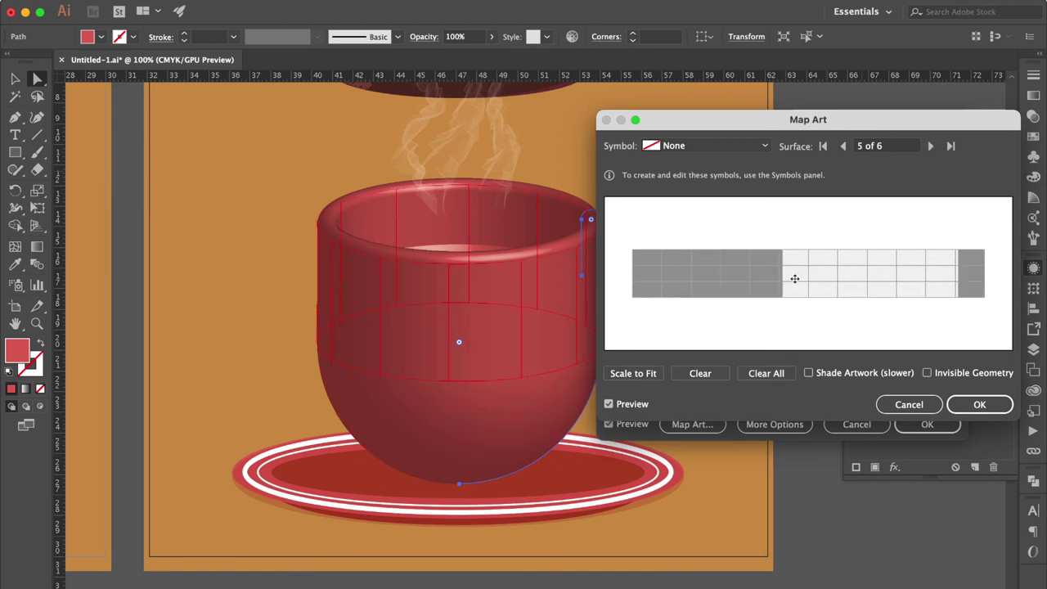
{"action": "left_click", "coordinate": [758, 151]}
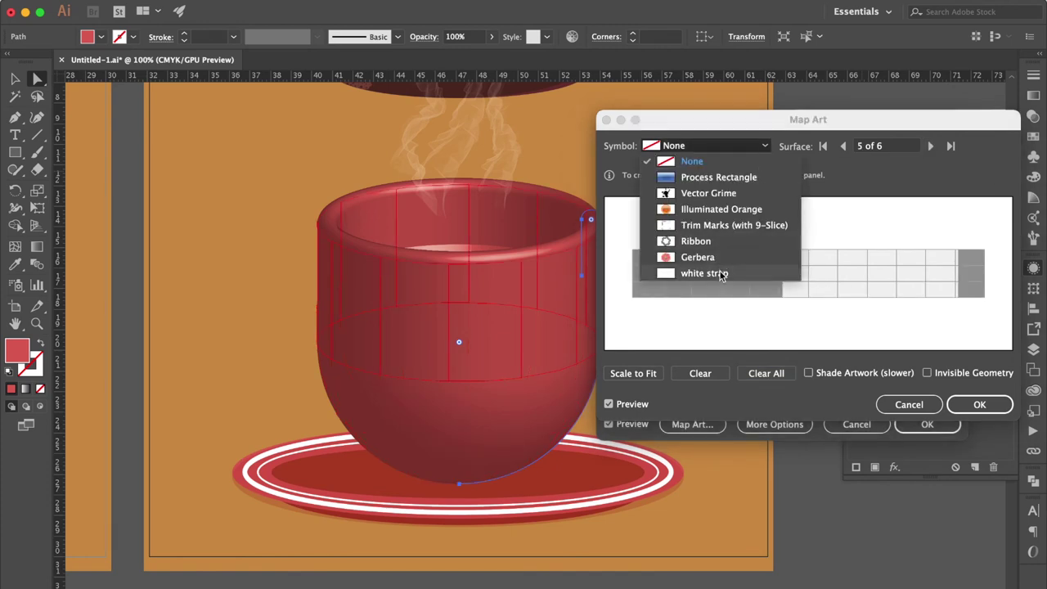
{"action": "left_click", "coordinate": [721, 274]}
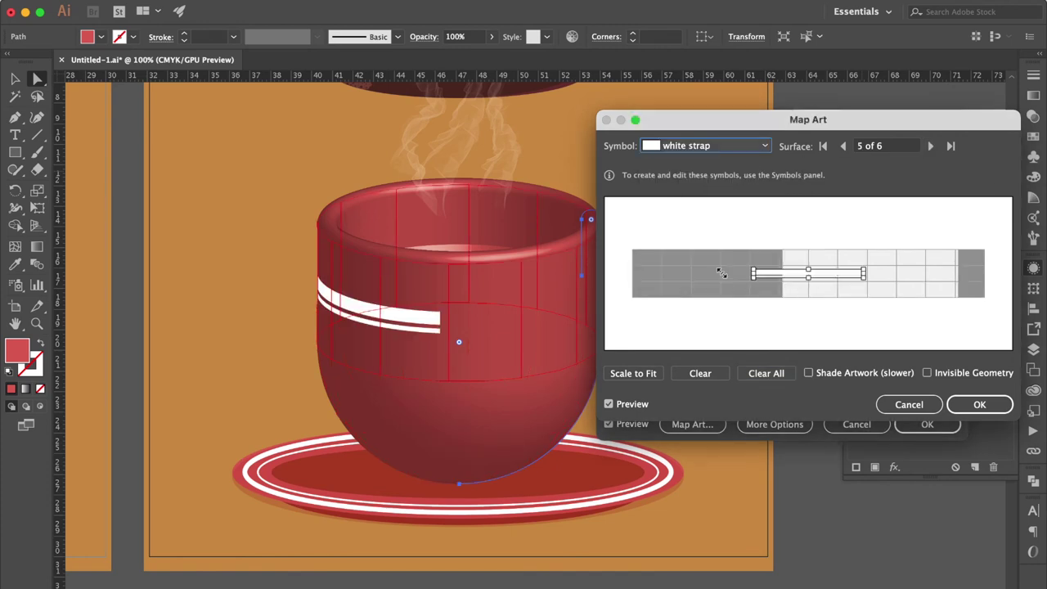
{"action": "left_click", "coordinate": [626, 374]}
{"action": "left_click", "coordinate": [626, 374]}
{"action": "mouse_move", "coordinate": [809, 251]}
{"action": "left_mouse_down"}
{"action": "mouse_move", "coordinate": [809, 288]}
{"action": "mouse_move", "coordinate": [832, 270]}
{"action": "left_mouse_up"}
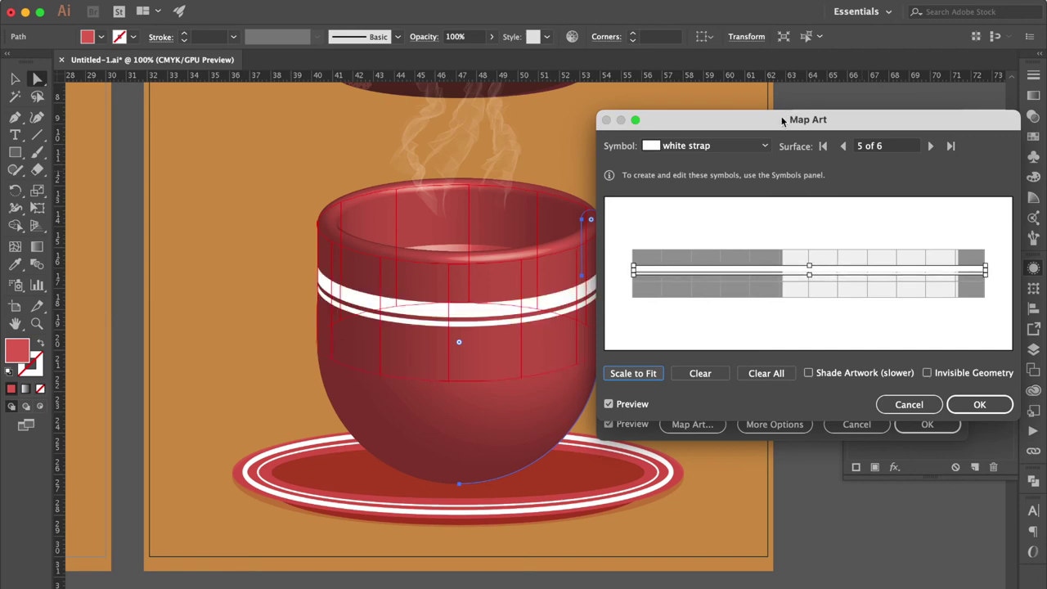
{"action": "left_click_drag", "start_coordinate": [780, 121], "coordinate": [777, 168]}
{"action": "left_click_drag", "start_coordinate": [877, 316], "coordinate": [876, 322]}
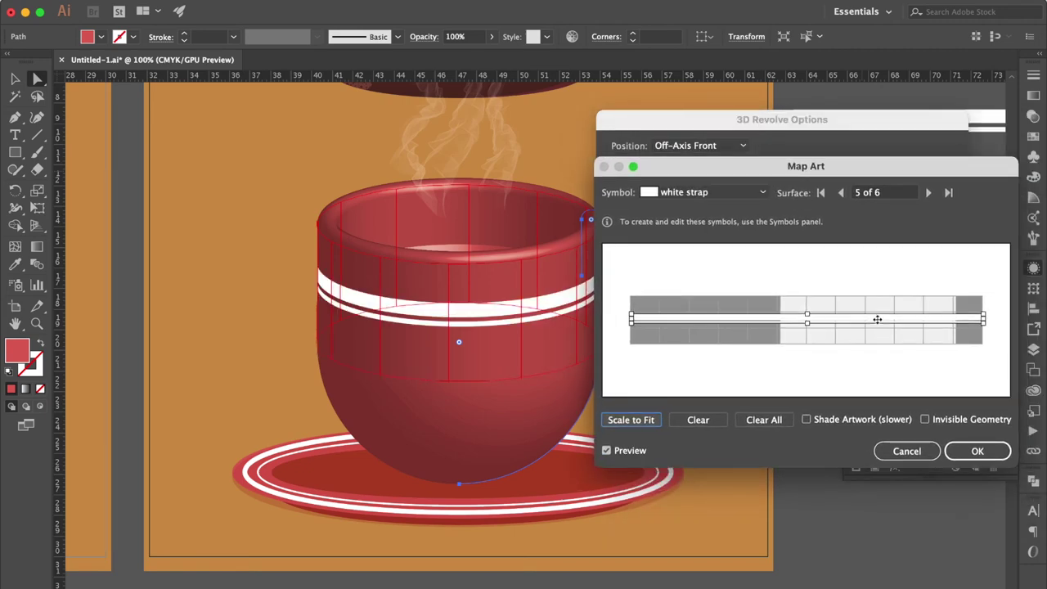
{"action": "left_click", "coordinate": [978, 451]}
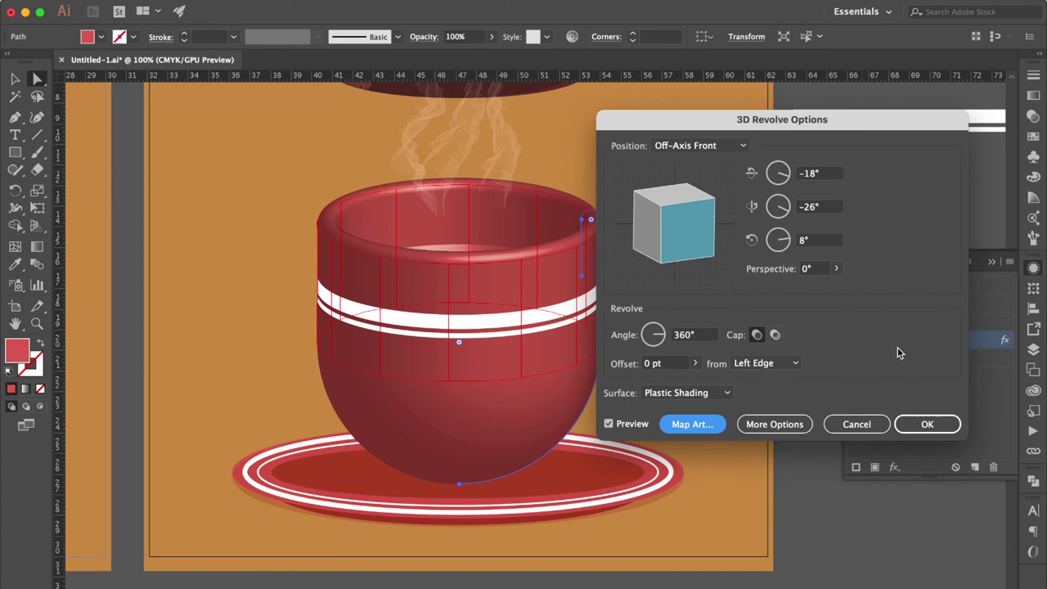
{"action": "left_click_drag", "start_coordinate": [740, 111], "coordinate": [802, 131]}
{"action": "left_click", "coordinate": [993, 440]}
{"action": "key", "text": "ctrl+minus"}
{"action": "scroll", "coordinate": [614, 367], "scroll_direction": "left", "scroll_amount": 5}
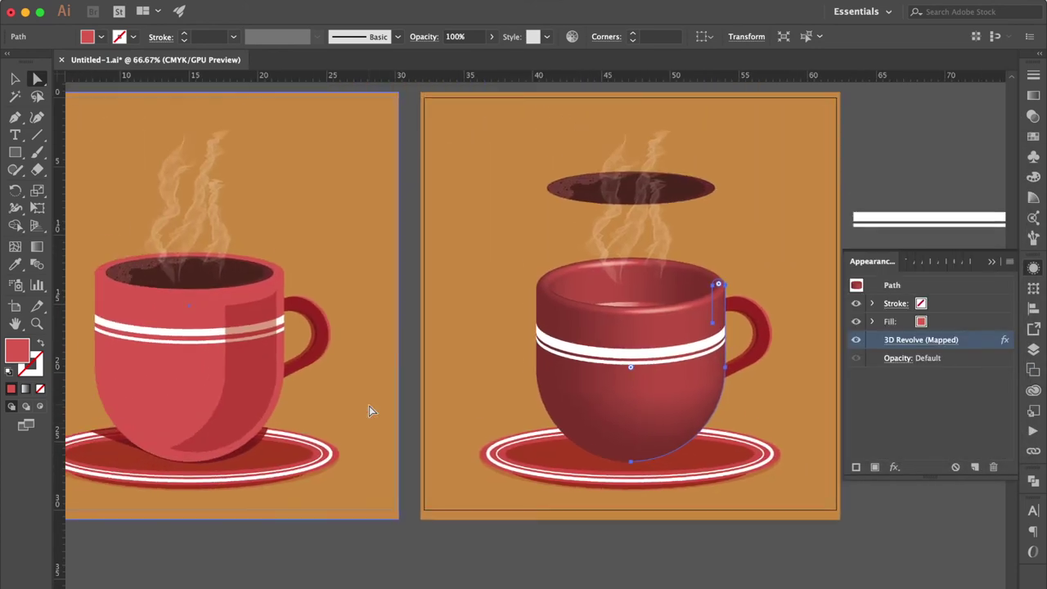
Move the 3D Revolve light source on the shading sphere for a brighter glossy highlight.
{"action": "scroll", "coordinate": [818, 352], "scroll_direction": "right", "scroll_amount": 2}
{"action": "left_click", "coordinate": [902, 341]}
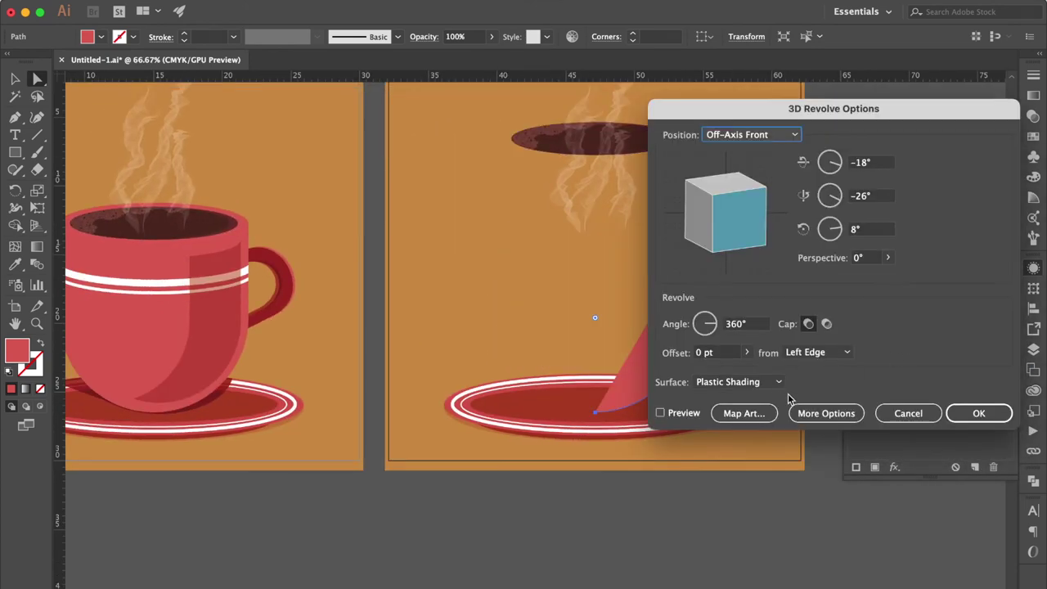
{"action": "left_click", "coordinate": [684, 414]}
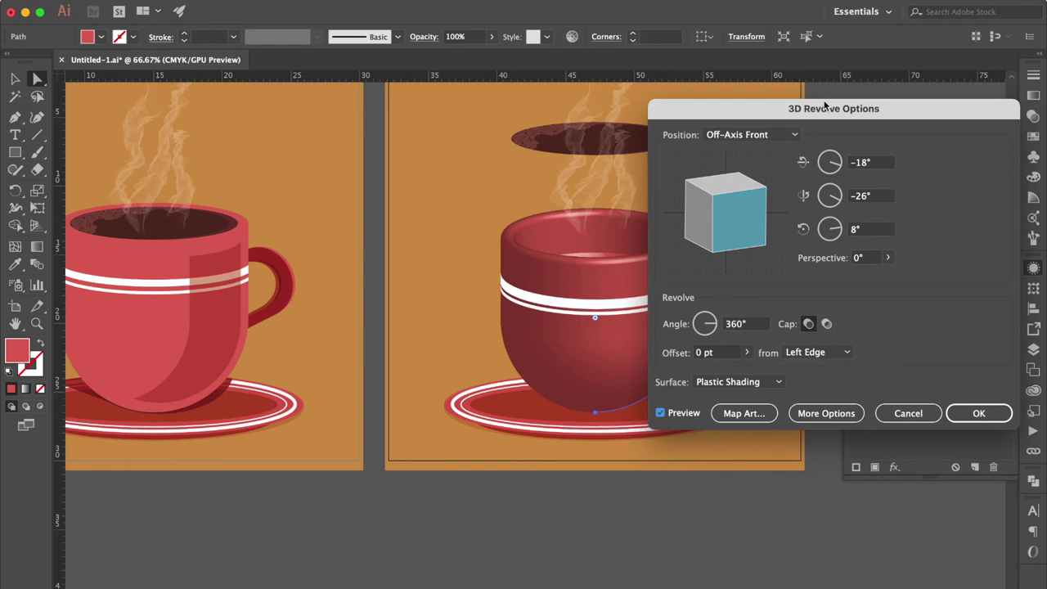
{"action": "left_click_drag", "start_coordinate": [825, 104], "coordinate": [915, 178]}
{"action": "left_click", "coordinate": [908, 487]}
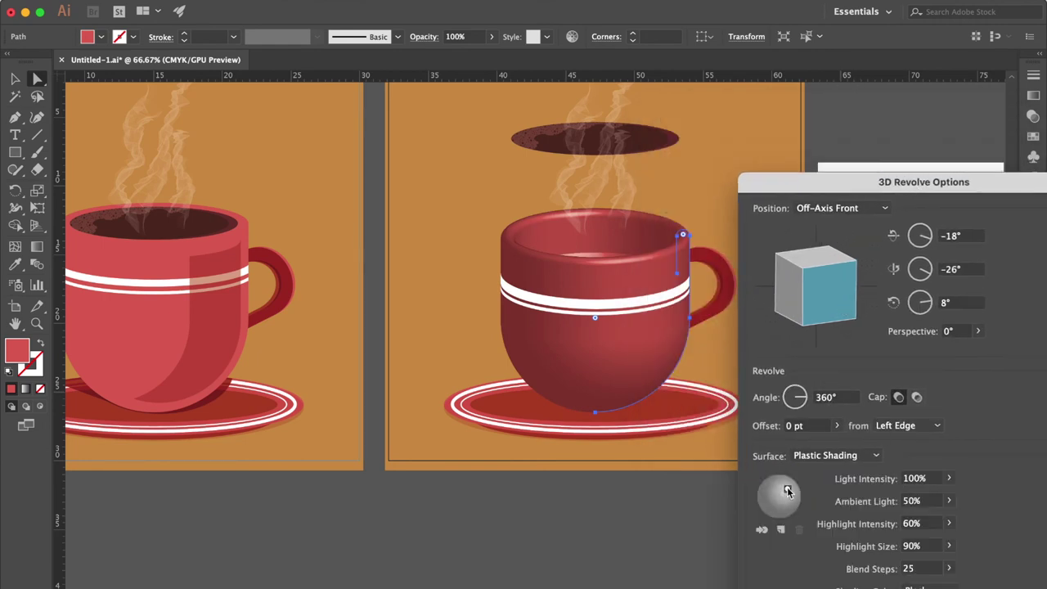
{"action": "left_click_drag", "start_coordinate": [787, 490], "coordinate": [787, 498]}
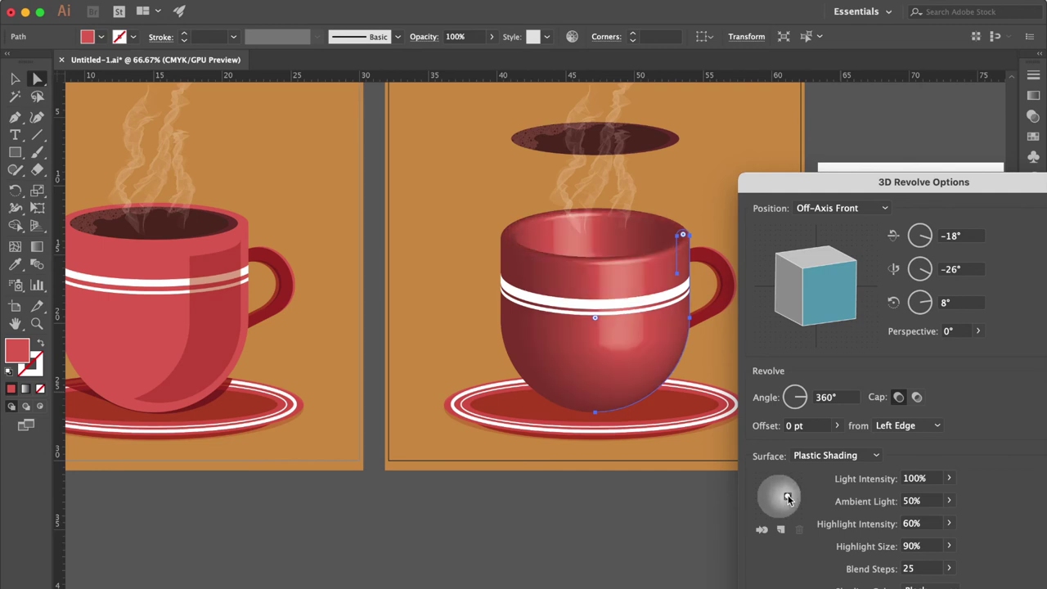
{"action": "left_click_drag", "start_coordinate": [941, 184], "coordinate": [869, 99]}
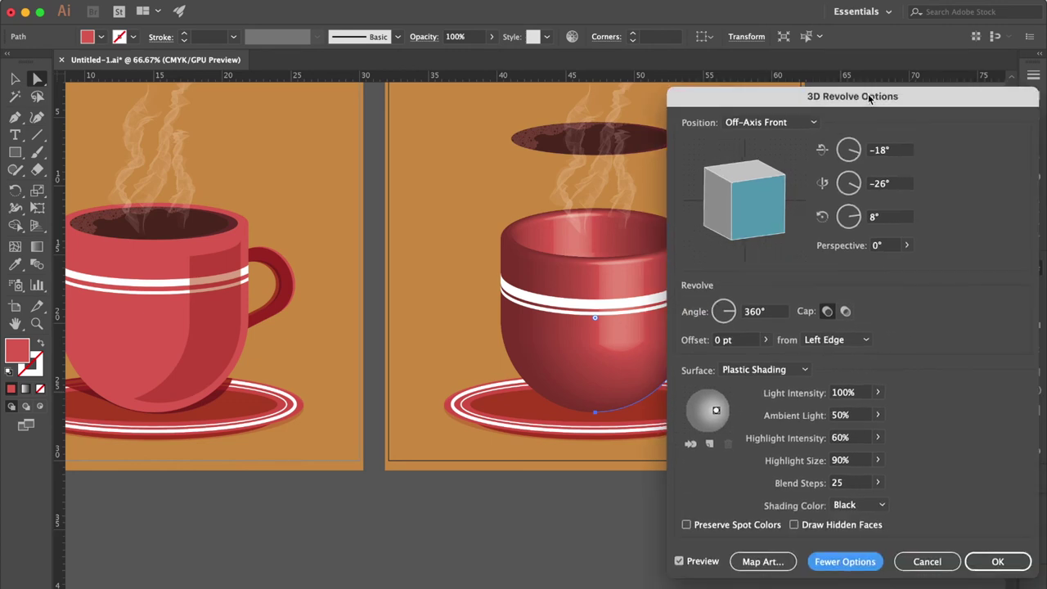
{"action": "left_click", "coordinate": [997, 561]}
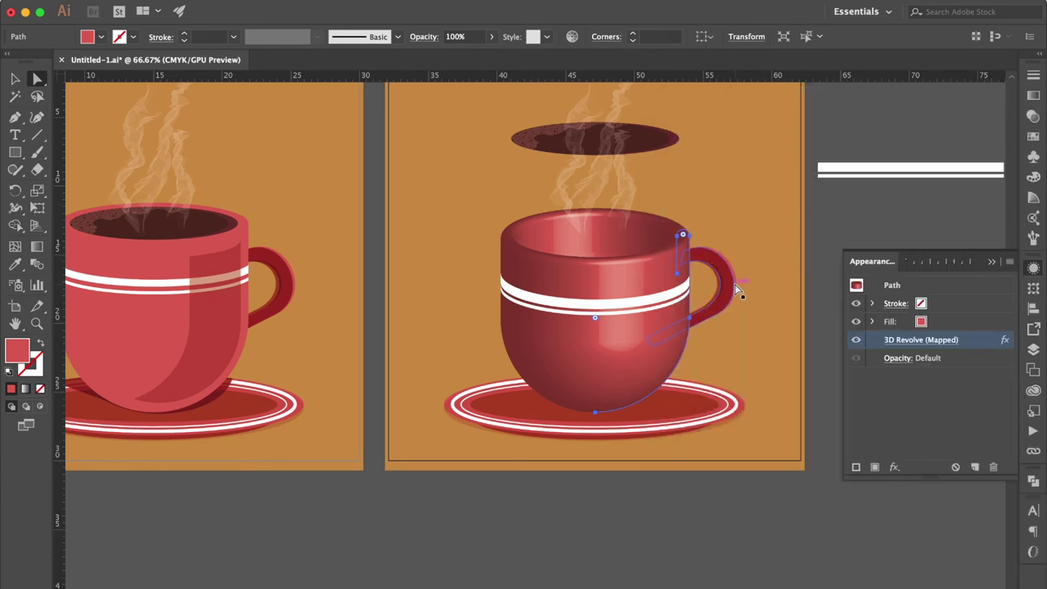
Select the coffee ellipse with its bubbles and move them down onto the cup rim.
{"action": "key", "text": "v"}
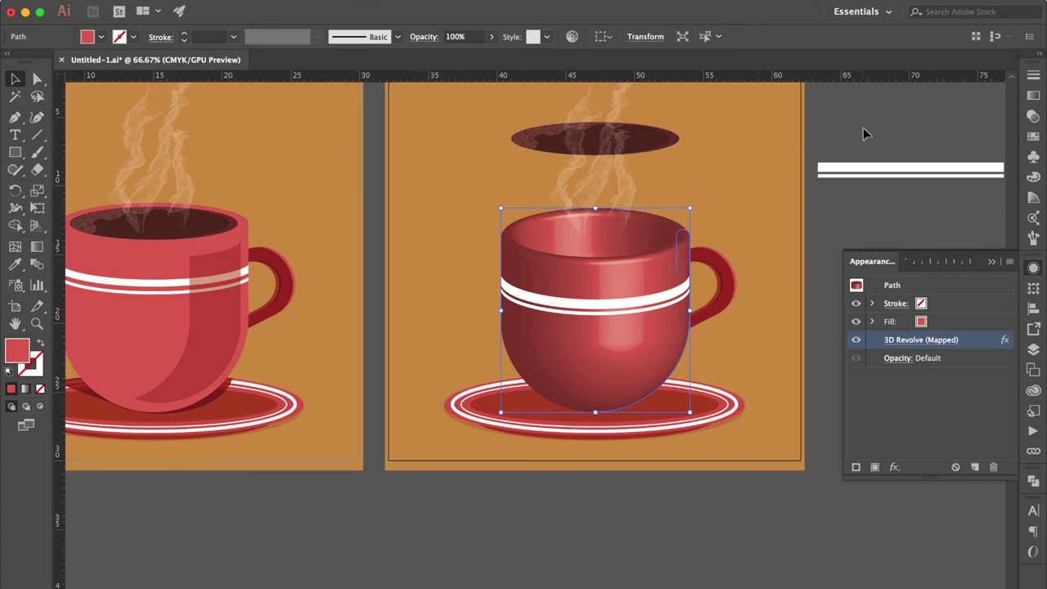
{"action": "left_click", "coordinate": [863, 128]}
{"action": "key", "text": "ctrl+plus"}
{"action": "key", "text": "ctrl+plus"}
{"action": "key", "text": "ctrl+plus"}
{"action": "scroll", "coordinate": [742, 220], "scroll_direction": "up", "scroll_amount": 5}
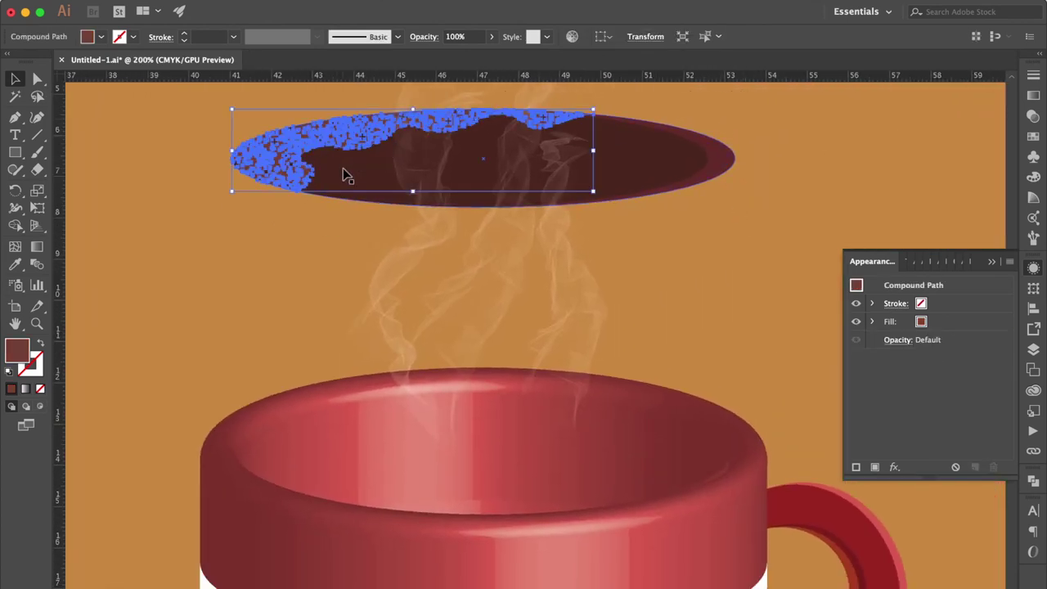
{"action": "left_click", "coordinate": [711, 163], "text": "shift"}
{"action": "left_click_drag", "start_coordinate": [683, 158], "coordinate": [654, 452]}
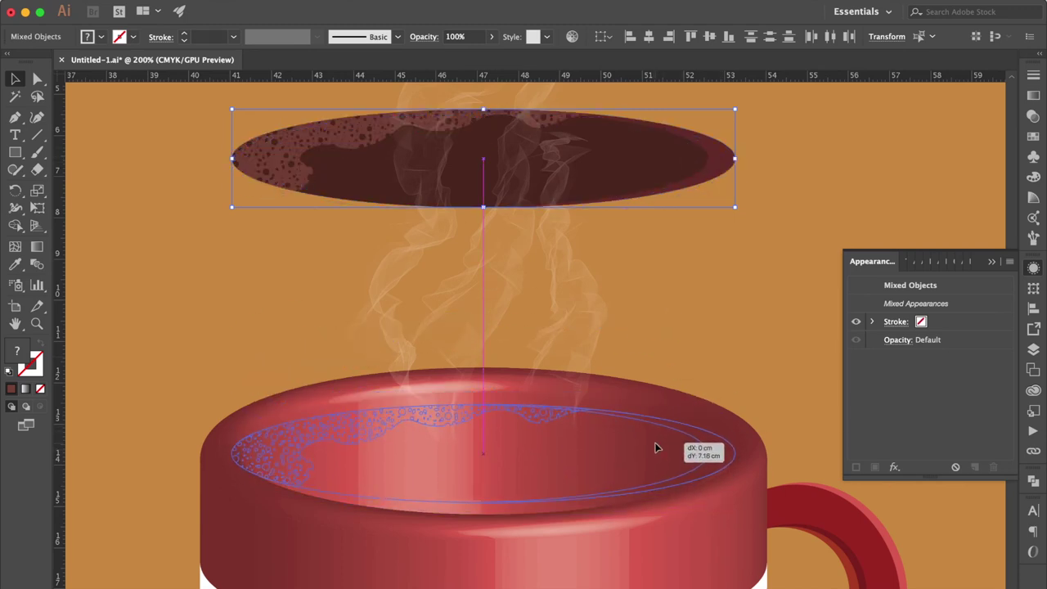
Resize the coffee surface to fit inside the rim and group it with the bubbles.
{"action": "left_click_drag", "start_coordinate": [654, 453], "coordinate": [655, 452]}
{"action": "left_click_drag", "start_coordinate": [483, 504], "coordinate": [483, 516]}
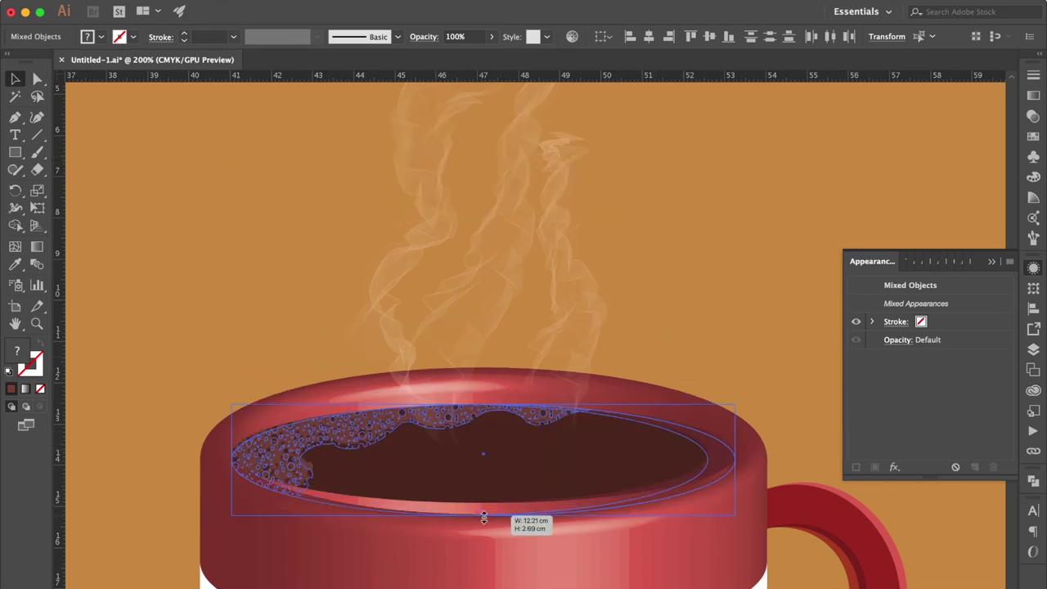
{"action": "mouse_move", "coordinate": [233, 458]}
{"action": "left_mouse_down"}
{"action": "mouse_move", "coordinate": [262, 457]}
{"action": "mouse_move", "coordinate": [250, 461]}
{"action": "left_mouse_up"}
{"action": "mouse_move", "coordinate": [734, 460]}
{"action": "left_mouse_down"}
{"action": "mouse_move", "coordinate": [699, 463]}
{"action": "mouse_move", "coordinate": [728, 462]}
{"action": "left_mouse_up"}
{"action": "key", "text": "super+g"}
{"action": "scroll", "coordinate": [679, 319], "scroll_direction": "down", "scroll_amount": 3}
{"action": "scroll", "coordinate": [679, 319], "scroll_direction": "right", "scroll_amount": 1}
{"action": "mouse_move", "coordinate": [692, 335]}
{"action": "left_mouse_down"}
{"action": "mouse_move", "coordinate": [680, 335]}
{"action": "mouse_move", "coordinate": [700, 320]}
{"action": "left_mouse_up"}
{"action": "left_click_drag", "start_coordinate": [212, 334], "coordinate": [205, 335]}
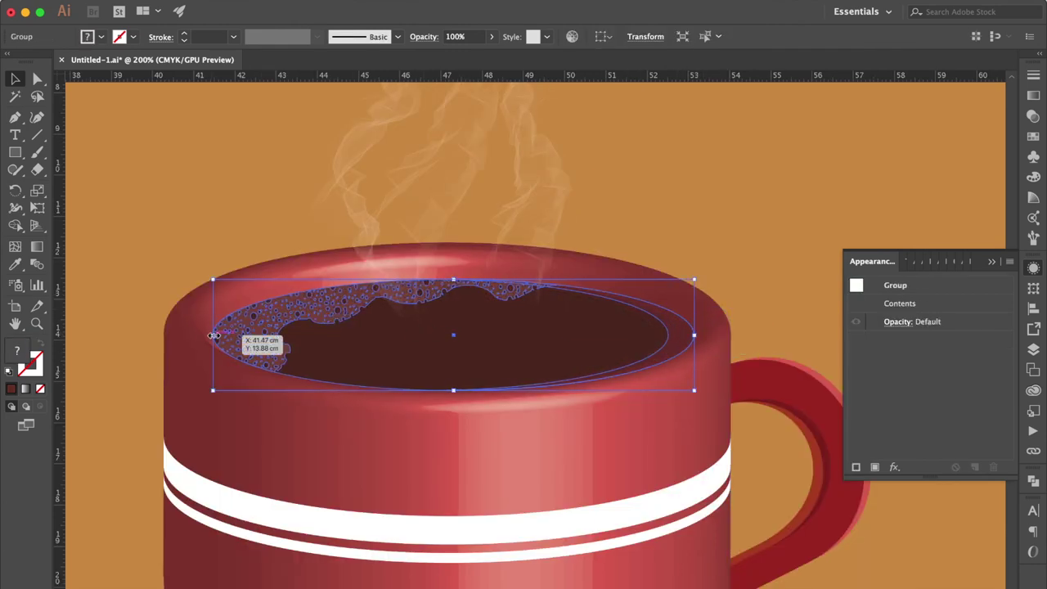
{"action": "left_click", "coordinate": [644, 224]}
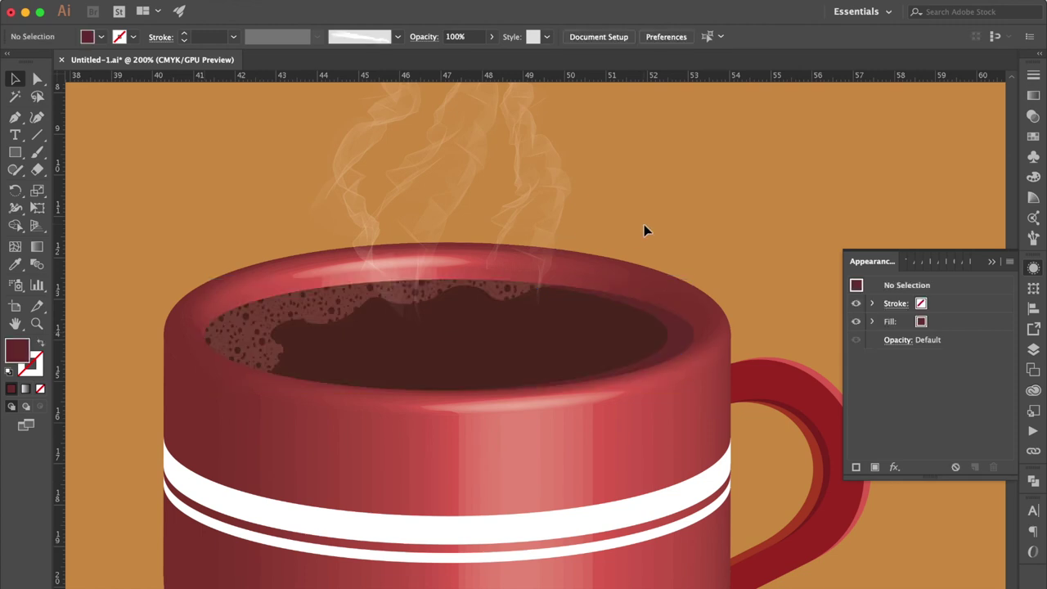
Select and hide the white-ringed saucer ellipse.
{"action": "key", "text": "super+1"}
{"action": "scroll", "coordinate": [644, 230], "scroll_direction": "down", "scroll_amount": 3}
{"action": "scroll", "coordinate": [654, 266], "scroll_direction": "down", "scroll_amount": 2}
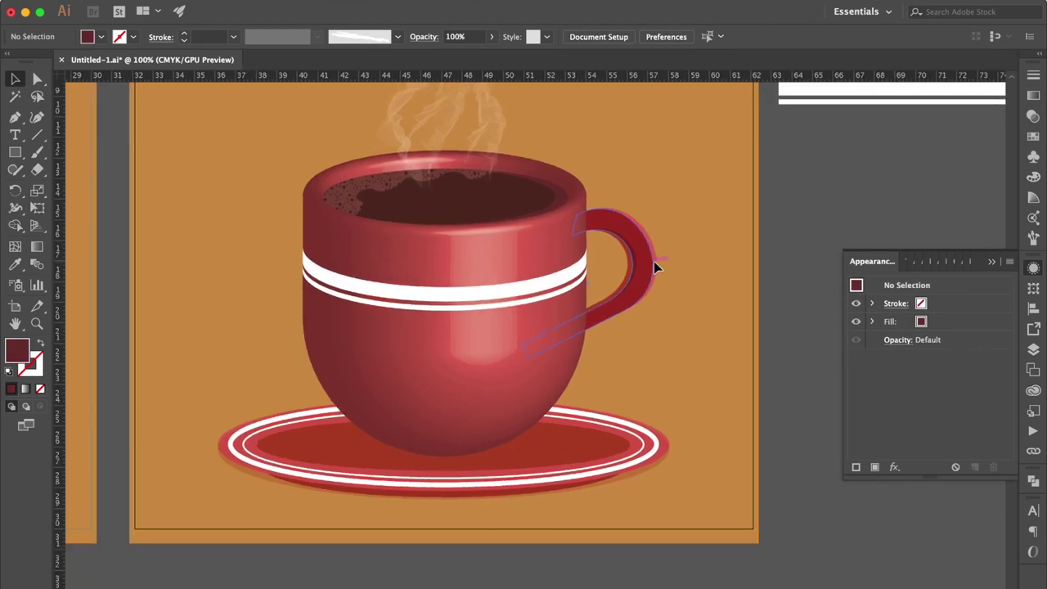
{"action": "scroll", "coordinate": [653, 265], "scroll_direction": "up", "scroll_amount": 1}
{"action": "scroll", "coordinate": [653, 266], "scroll_direction": "right", "scroll_amount": 1}
{"action": "left_click", "coordinate": [622, 468]}
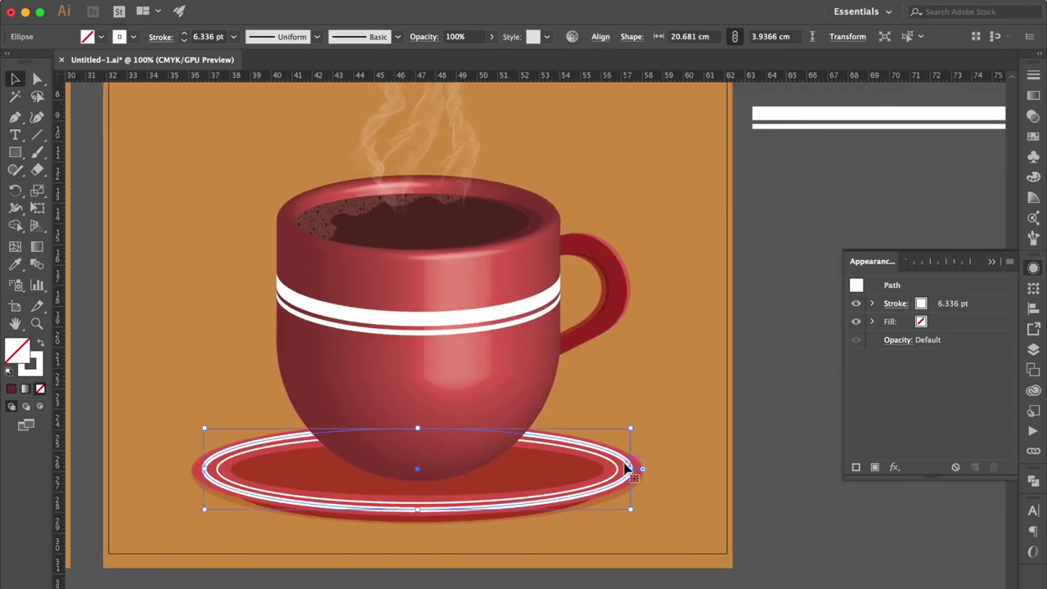
{"action": "scroll", "coordinate": [618, 468], "scroll_direction": "down", "scroll_amount": 2}
{"action": "left_click", "coordinate": [543, 473]}
{"action": "key", "text": "super+shift+a"}
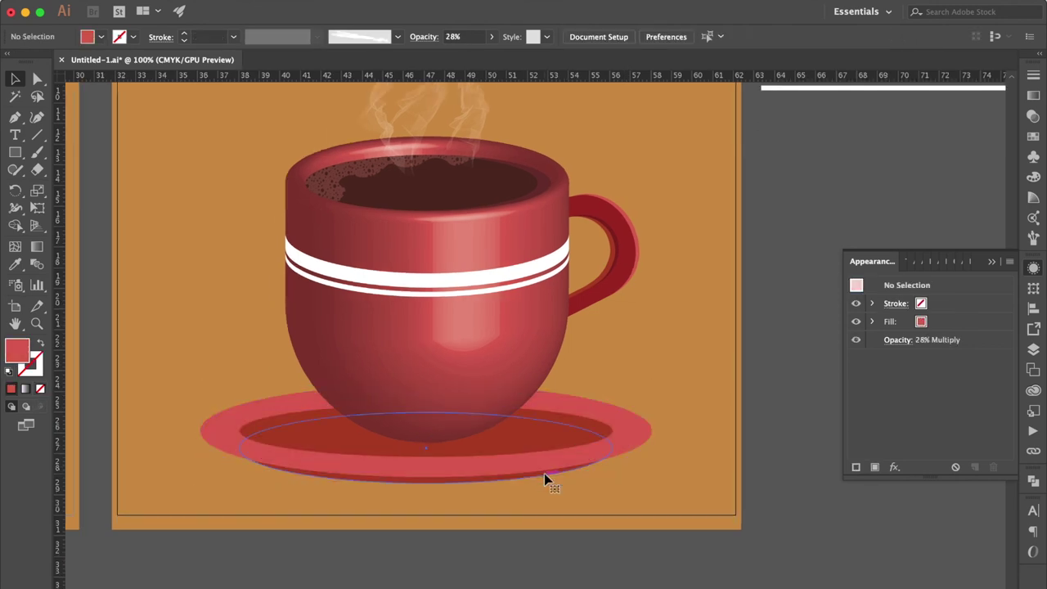
Swap the plain saucer ellipse to an unfilled outline with a 1 pt red stroke.
{"action": "left_click", "coordinate": [554, 451]}
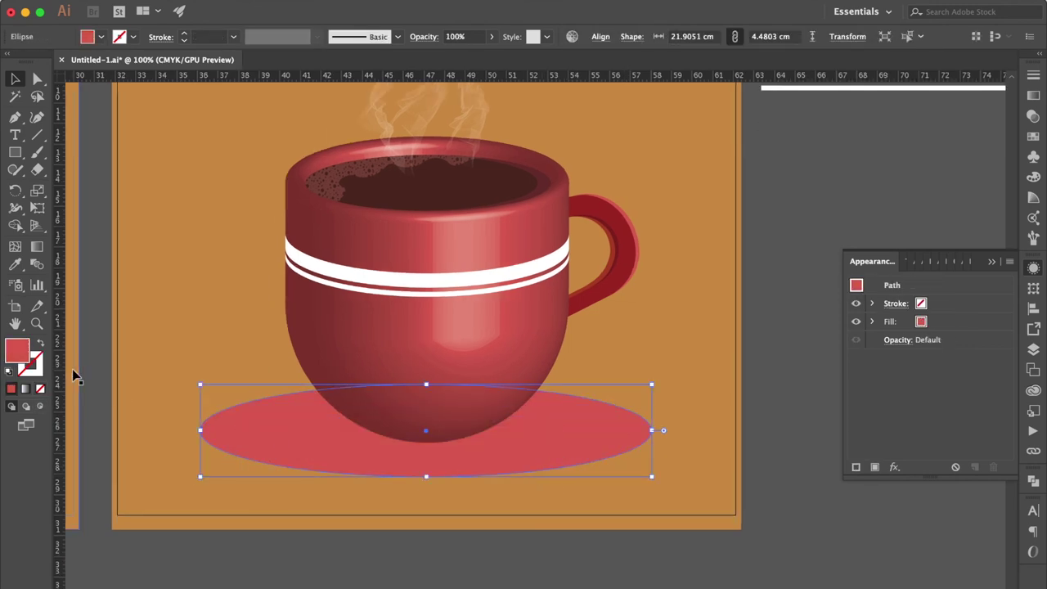
{"action": "left_click", "coordinate": [40, 346]}
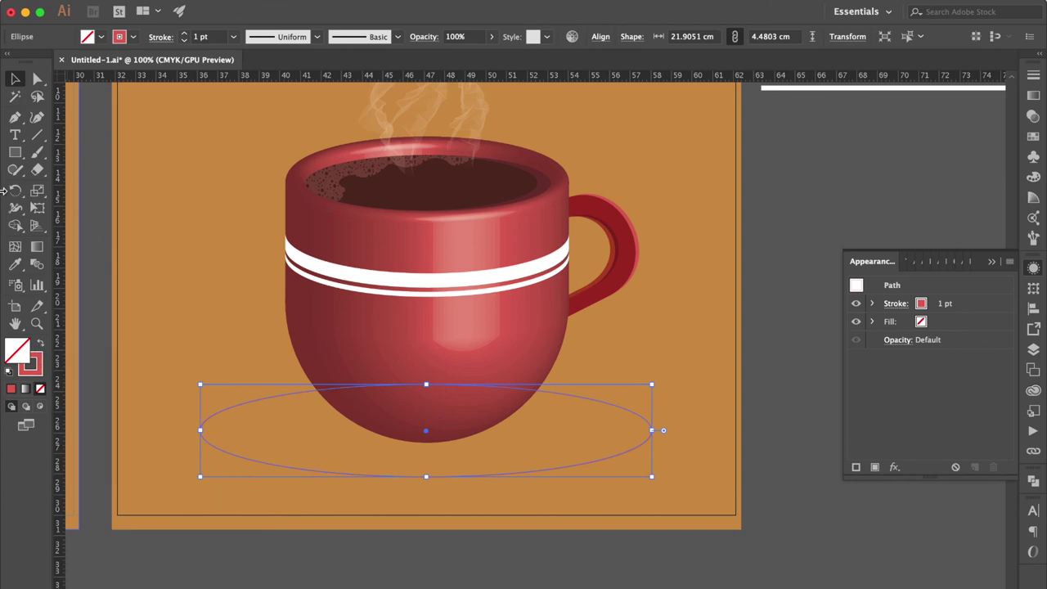
{"action": "left_click", "coordinate": [14, 123]}
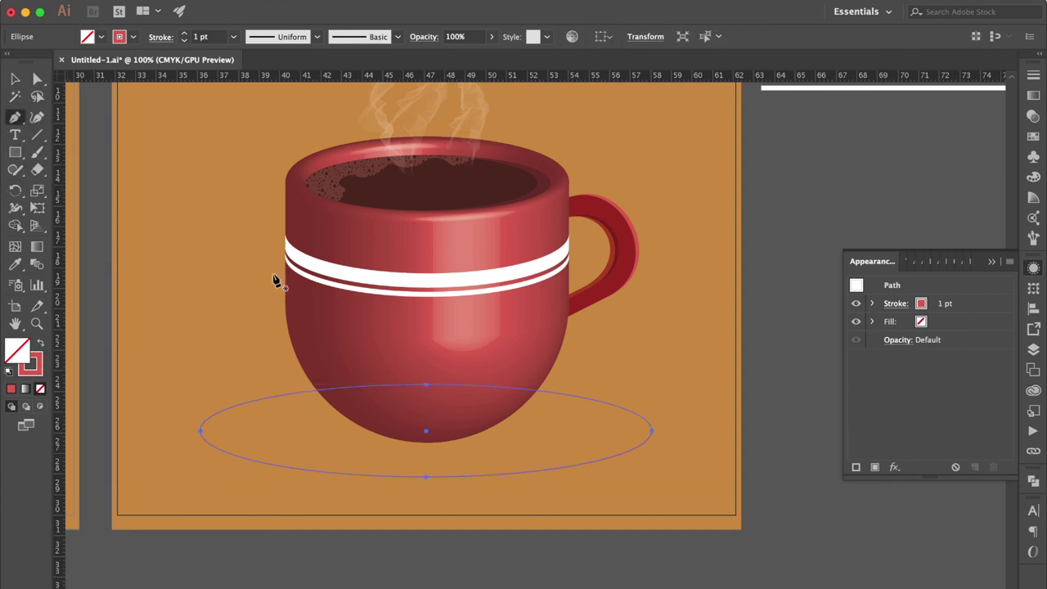
Trim the saucer ellipse to a short lower-left curve filled solid red with no stroke.
{"action": "left_click", "coordinate": [357, 386]}
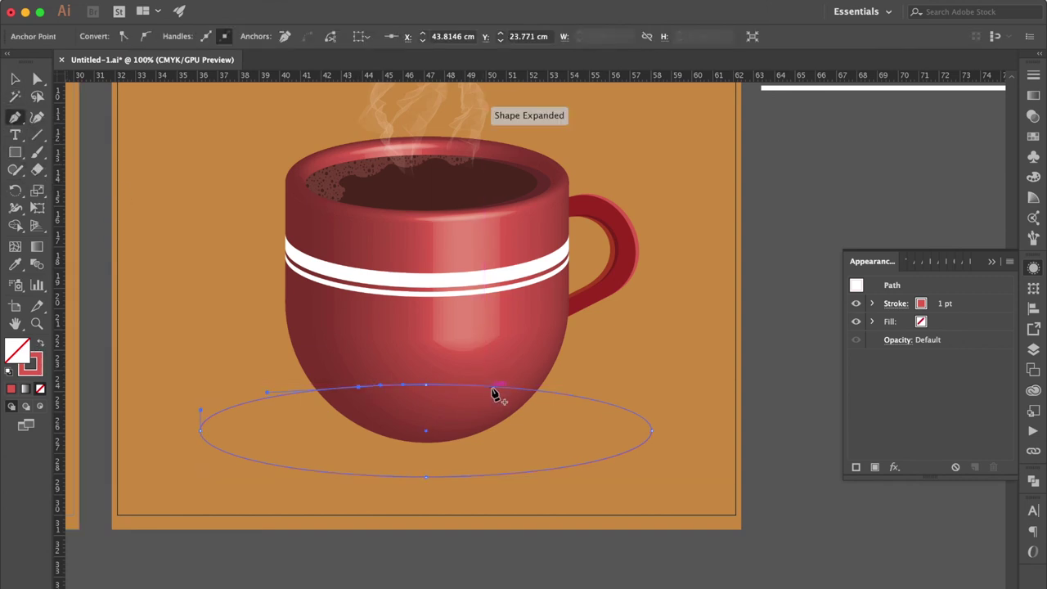
{"action": "left_click", "coordinate": [494, 386]}
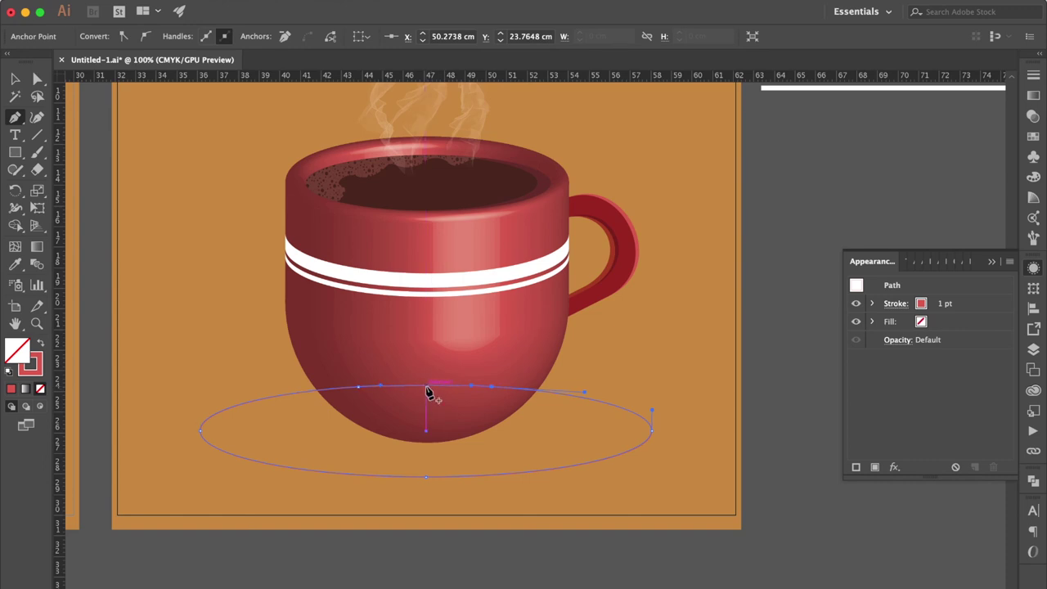
{"action": "key", "text": "Delete"}
{"action": "left_click", "coordinate": [359, 387]}
{"action": "key", "text": "Delete"}
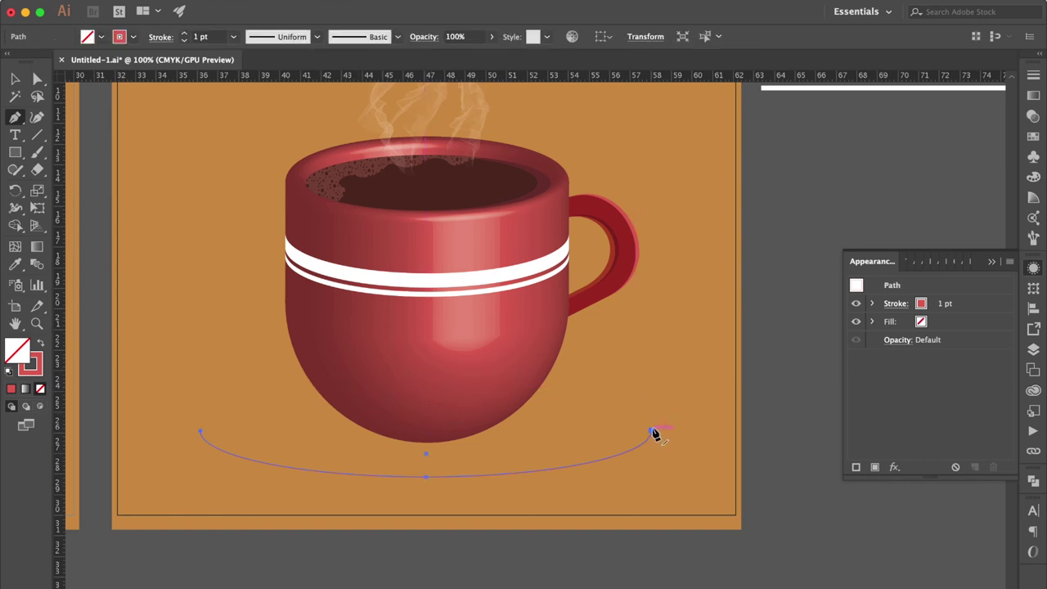
{"action": "key", "text": "Delete"}
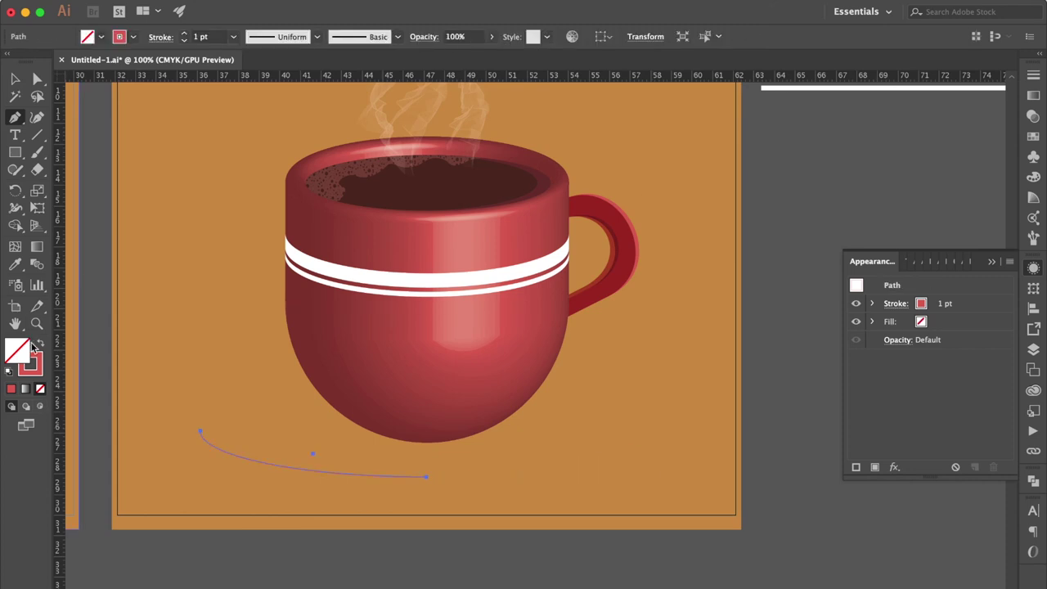
{"action": "left_click", "coordinate": [39, 347]}
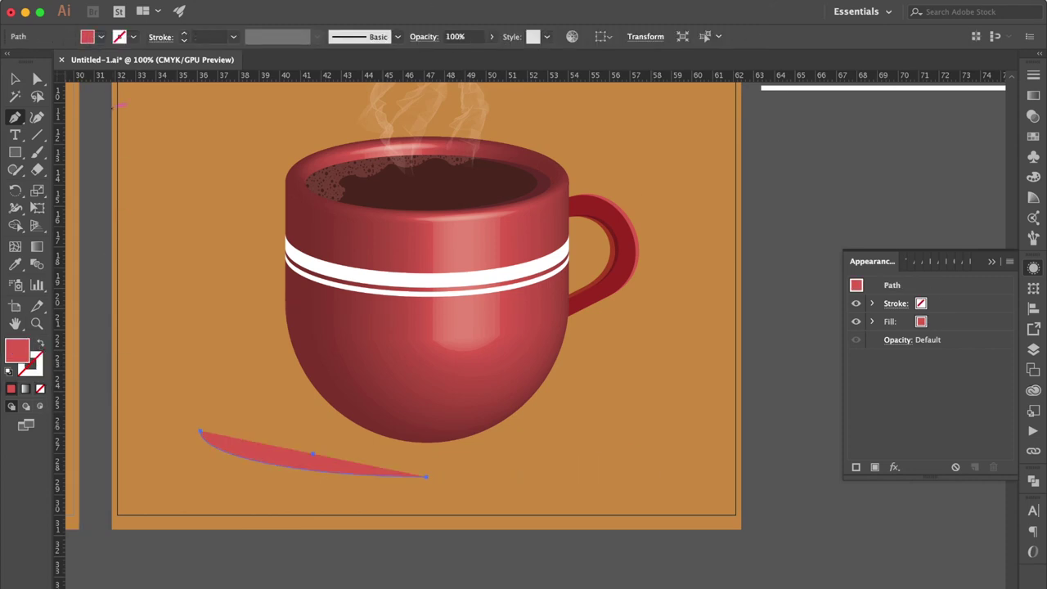
{"action": "left_click", "coordinate": [524, 15]}
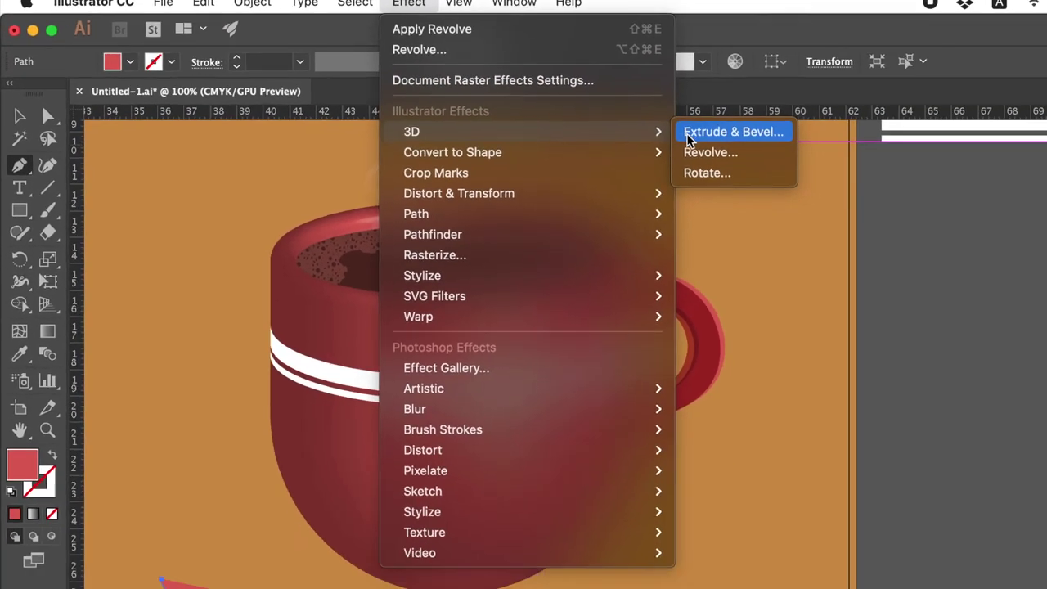
Revolve the red arc around its right edge into a shaded saucer, moving the light left.
{"action": "left_click", "coordinate": [906, 213]}
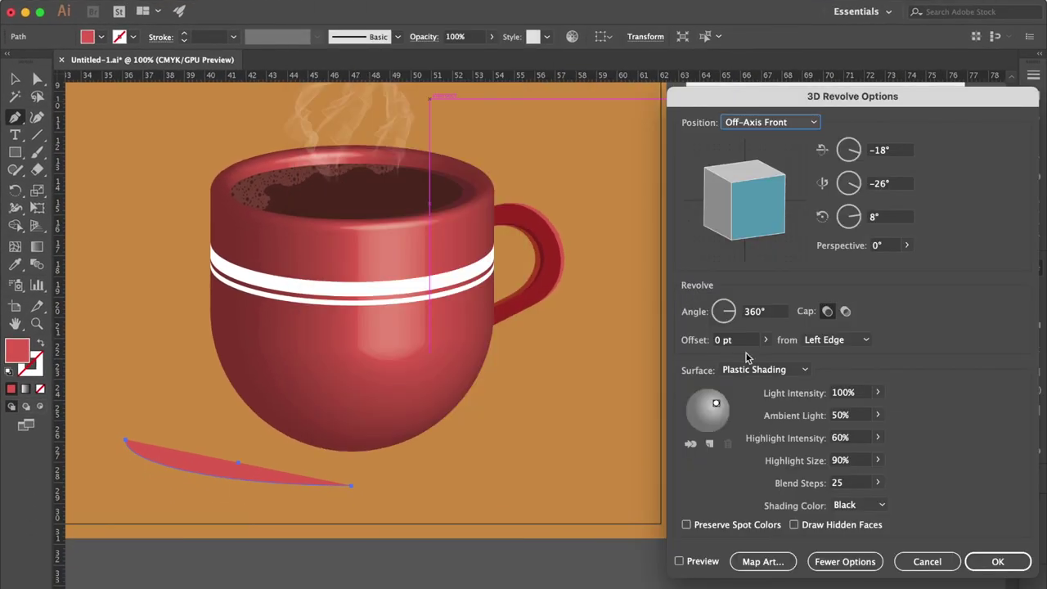
{"action": "left_click", "coordinate": [843, 342]}
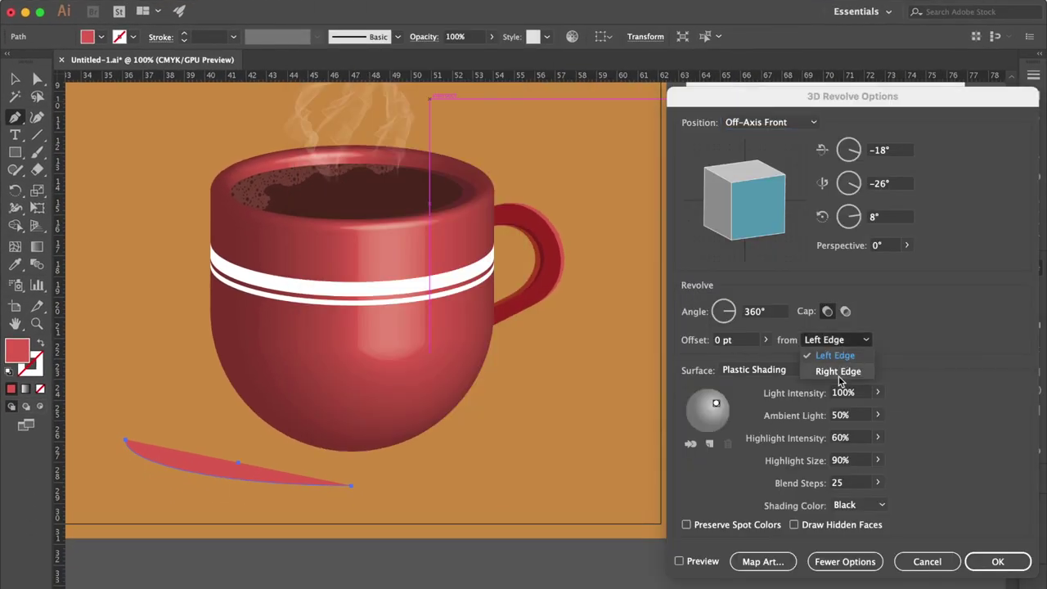
{"action": "left_click", "coordinate": [839, 372]}
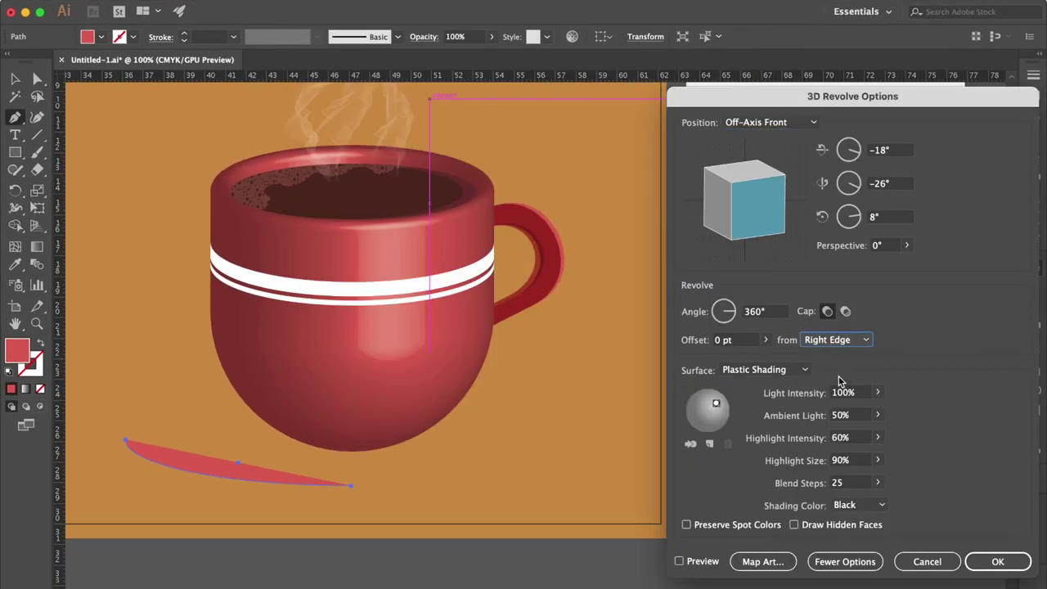
{"action": "left_click", "coordinate": [679, 562]}
{"action": "left_click_drag", "start_coordinate": [715, 405], "coordinate": [697, 405]}
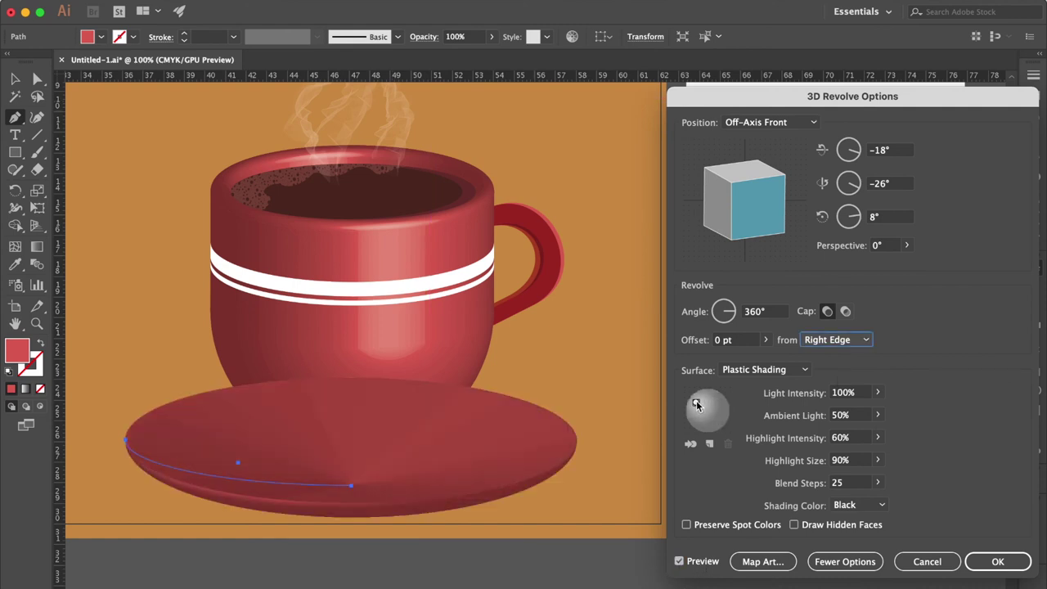
{"action": "left_click", "coordinate": [1020, 564]}
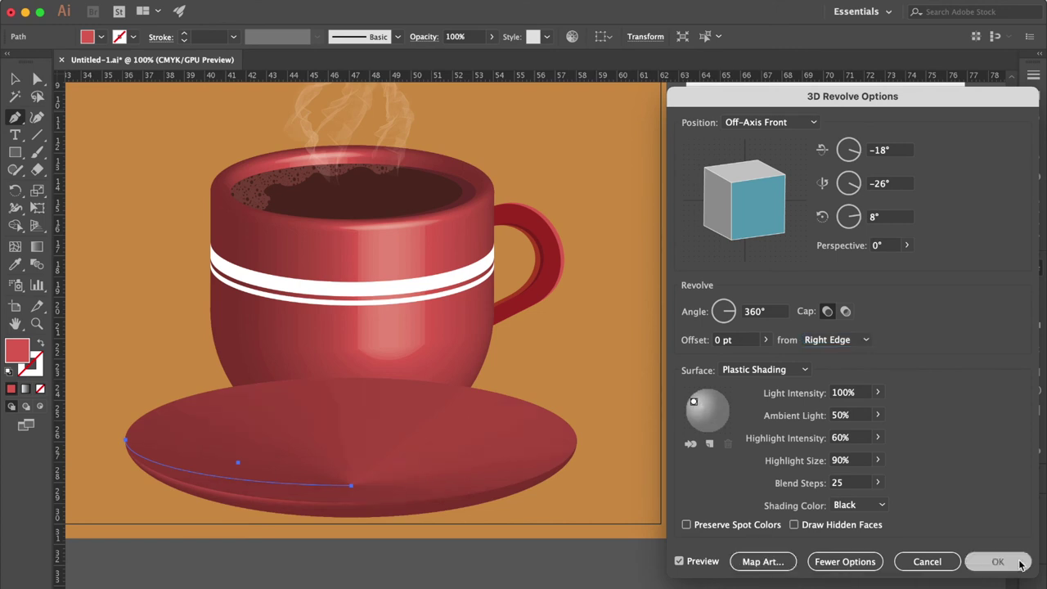
{"action": "key", "text": "ctrl+equal"}
{"action": "key", "text": "ctrl+equal"}
{"action": "scroll", "coordinate": [412, 449], "scroll_direction": "up", "scroll_amount": 1}
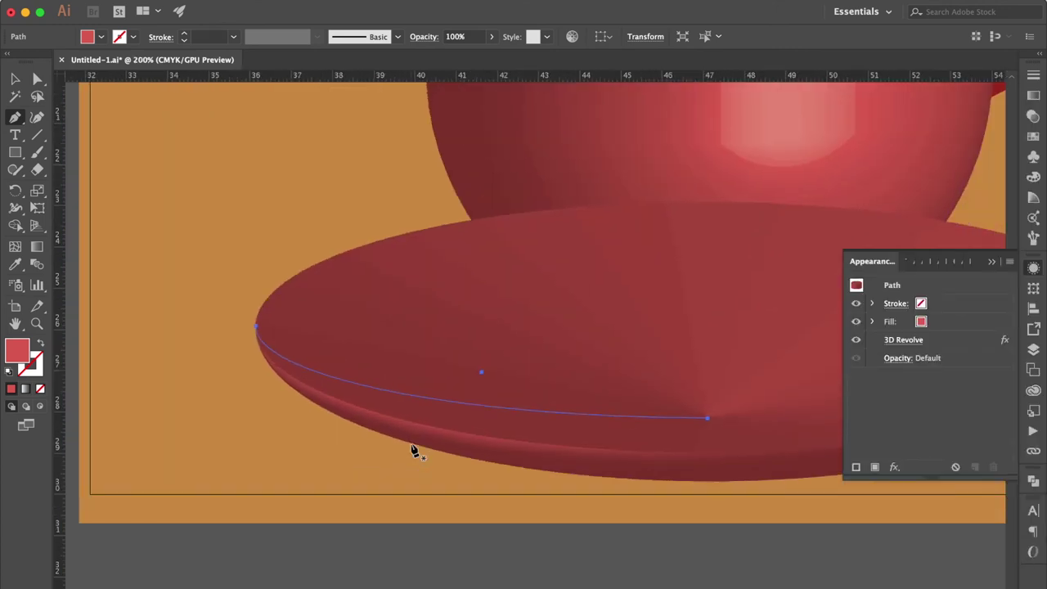
Add a curved end segment to the saucer profile so its rim curls upward.
{"action": "scroll", "coordinate": [221, 342], "scroll_direction": "right", "scroll_amount": 1}
{"action": "left_click_drag", "start_coordinate": [221, 342], "coordinate": [214, 396]}
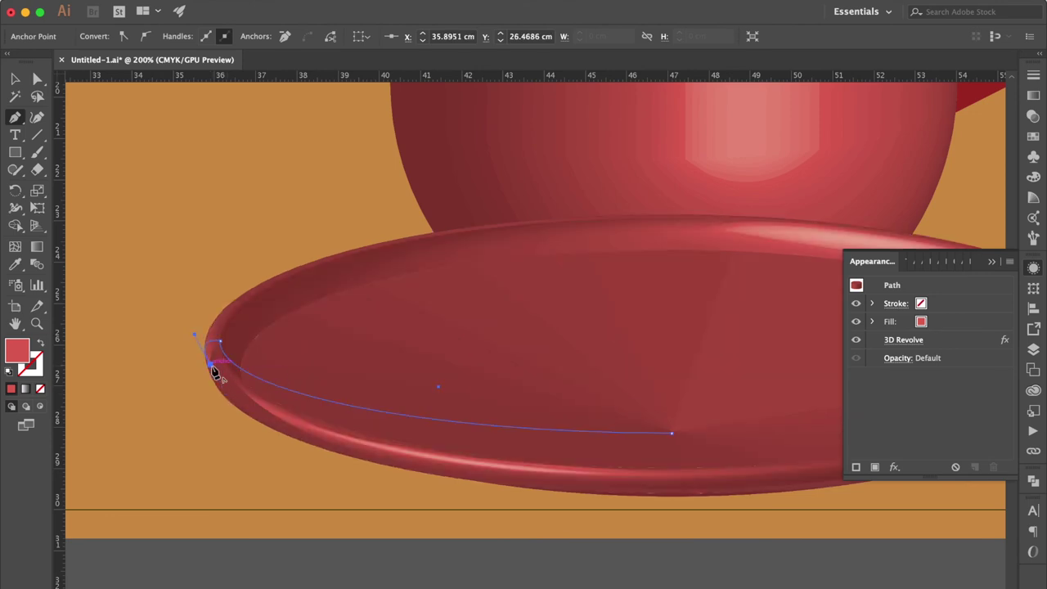
{"action": "left_click_drag", "start_coordinate": [298, 422], "coordinate": [372, 444]}
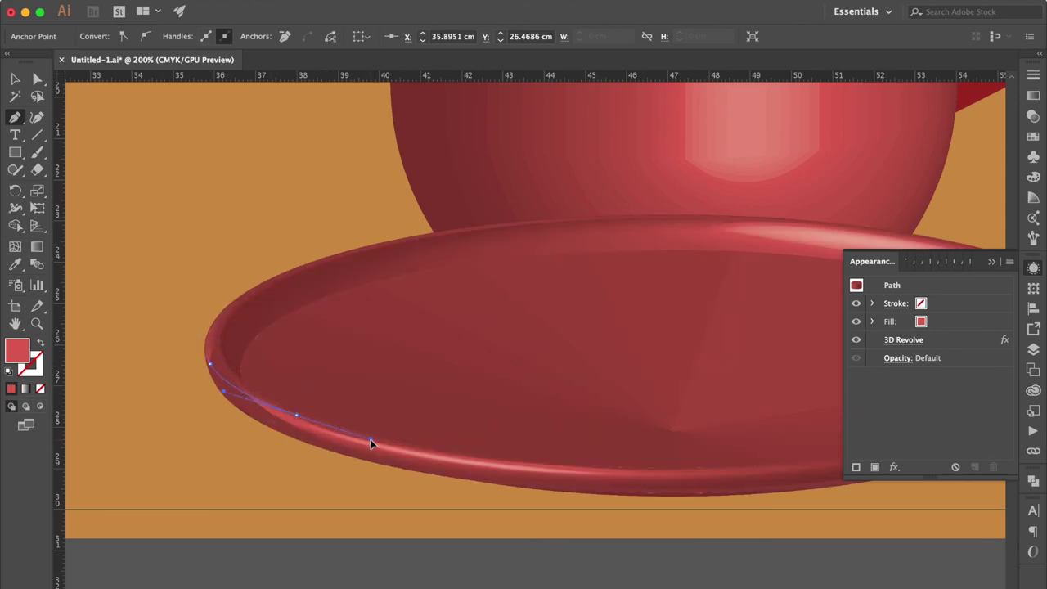
{"action": "key", "text": "ctrl+1"}
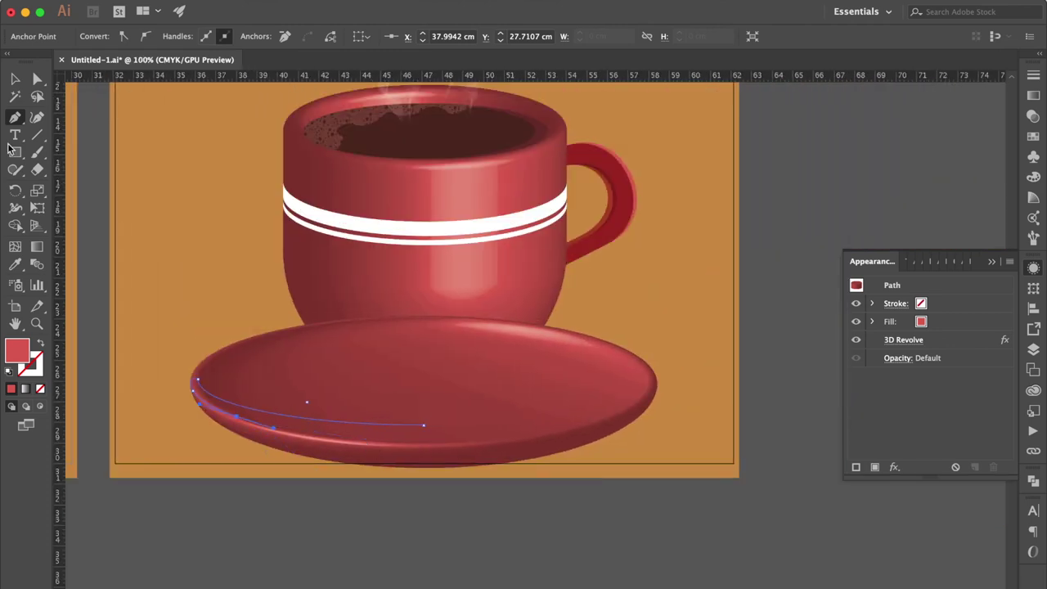
{"action": "left_click", "coordinate": [15, 80]}
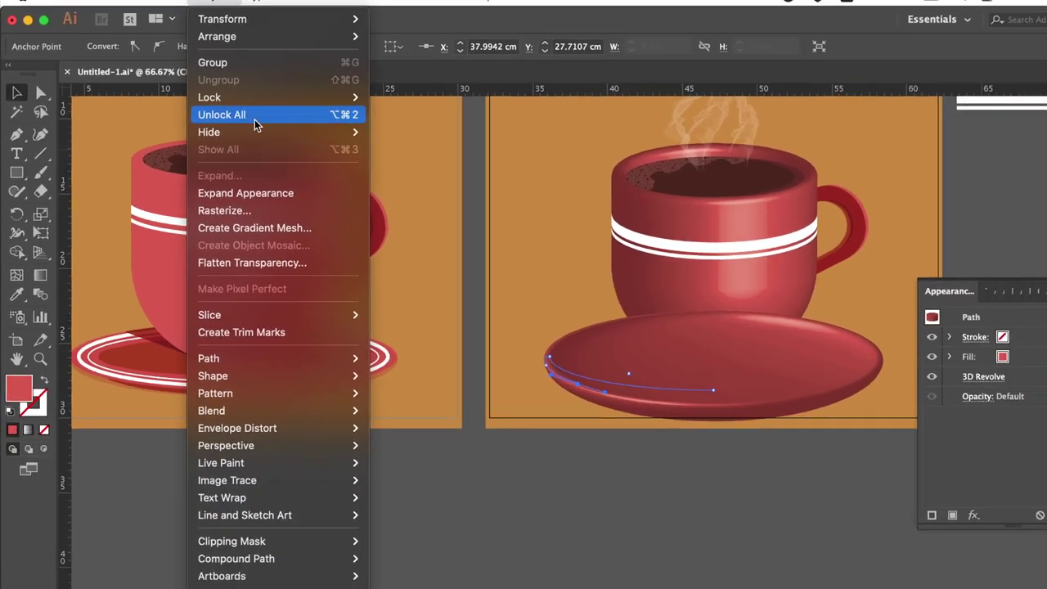
Unlock all artwork and move the 3D saucer up 1.13 cm beneath the cup.
{"action": "left_click", "coordinate": [333, 175]}
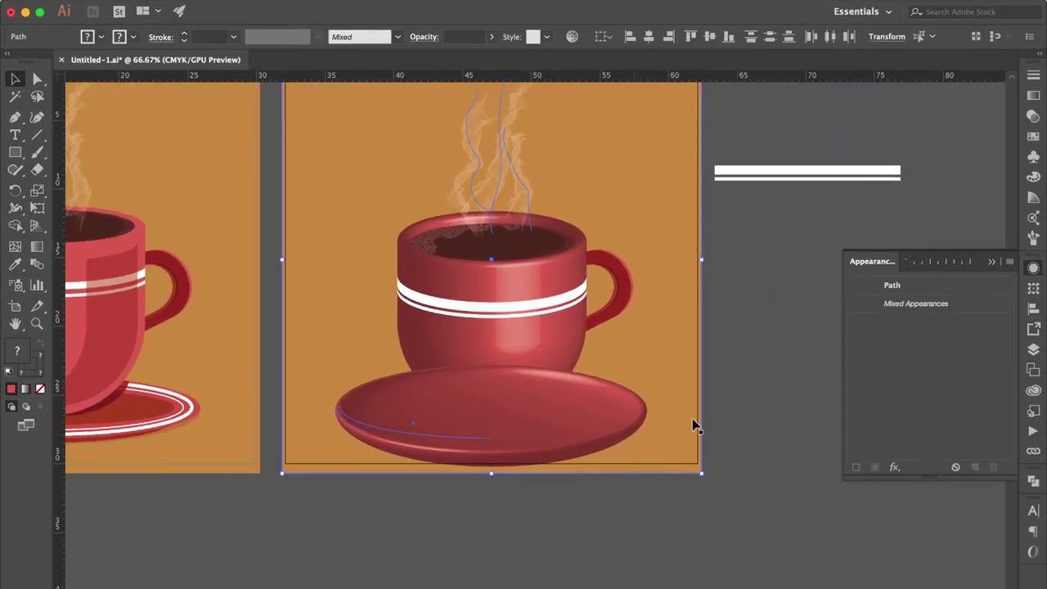
{"action": "left_click", "coordinate": [759, 355]}
{"action": "left_click", "coordinate": [643, 367]}
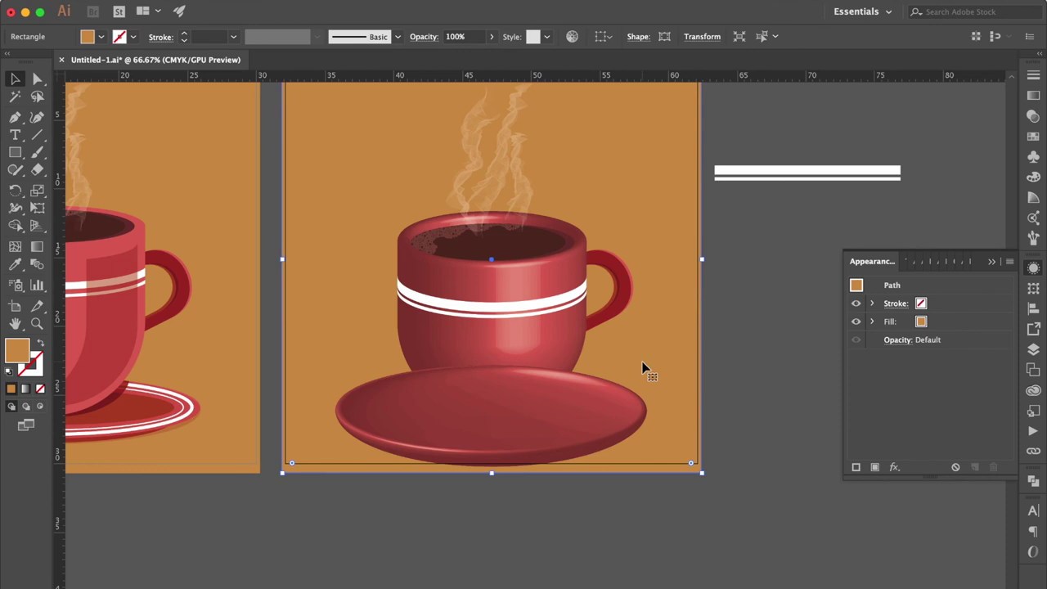
{"action": "left_click", "coordinate": [580, 422], "text": "shift"}
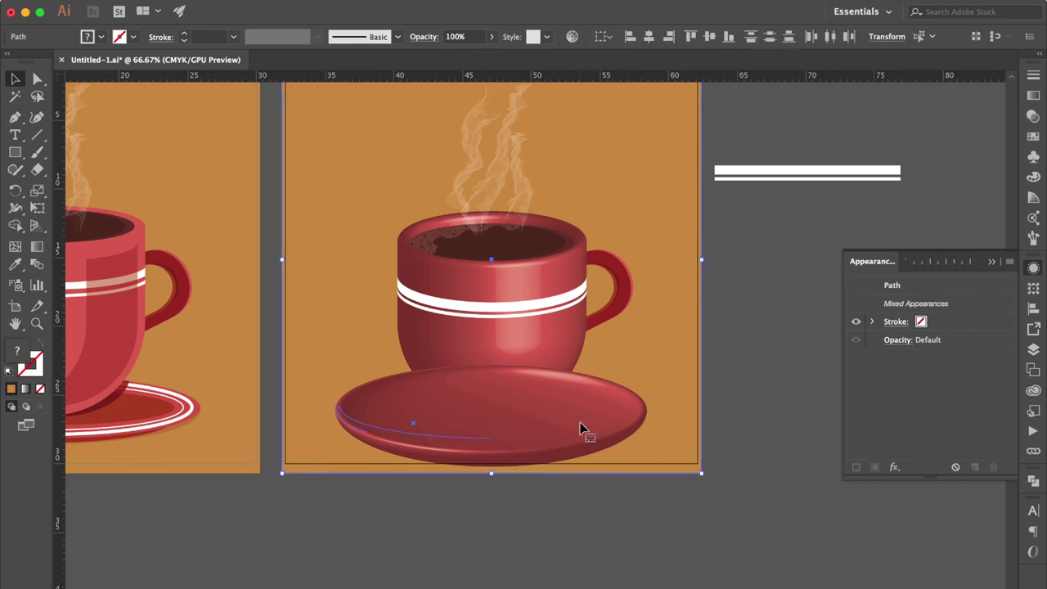
{"action": "left_click", "coordinate": [752, 376]}
{"action": "left_click_drag", "start_coordinate": [574, 434], "coordinate": [576, 423]}
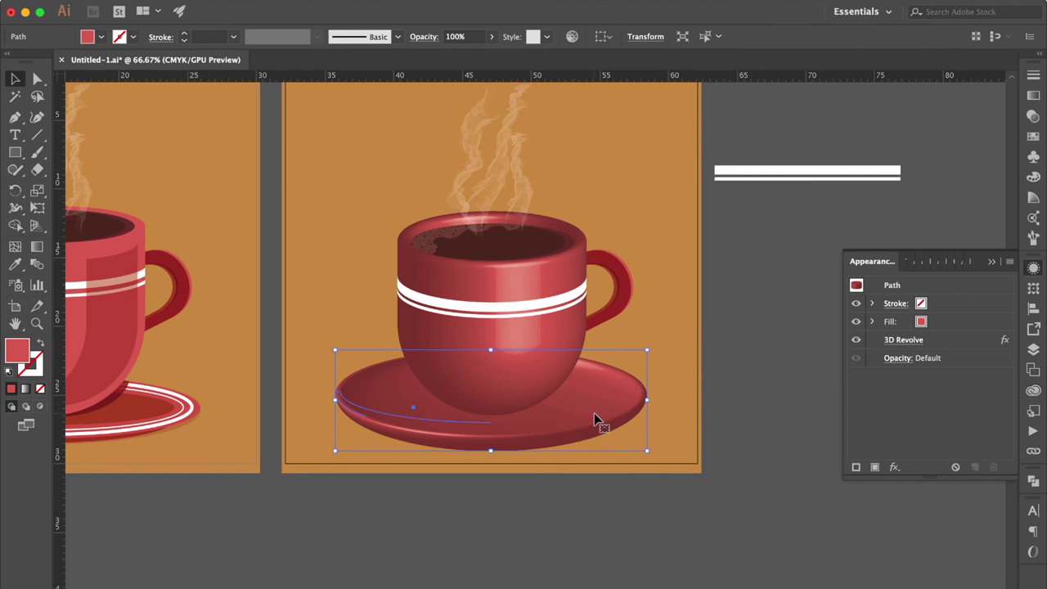
{"action": "scroll", "coordinate": [589, 422], "scroll_direction": "right", "scroll_amount": 5}
{"action": "scroll", "coordinate": [588, 421], "scroll_direction": "up", "scroll_amount": 3}
Reopen the saucer's 3D Revolve with preview and go to surface 3 in Map Art.
{"action": "left_click", "coordinate": [903, 339]}
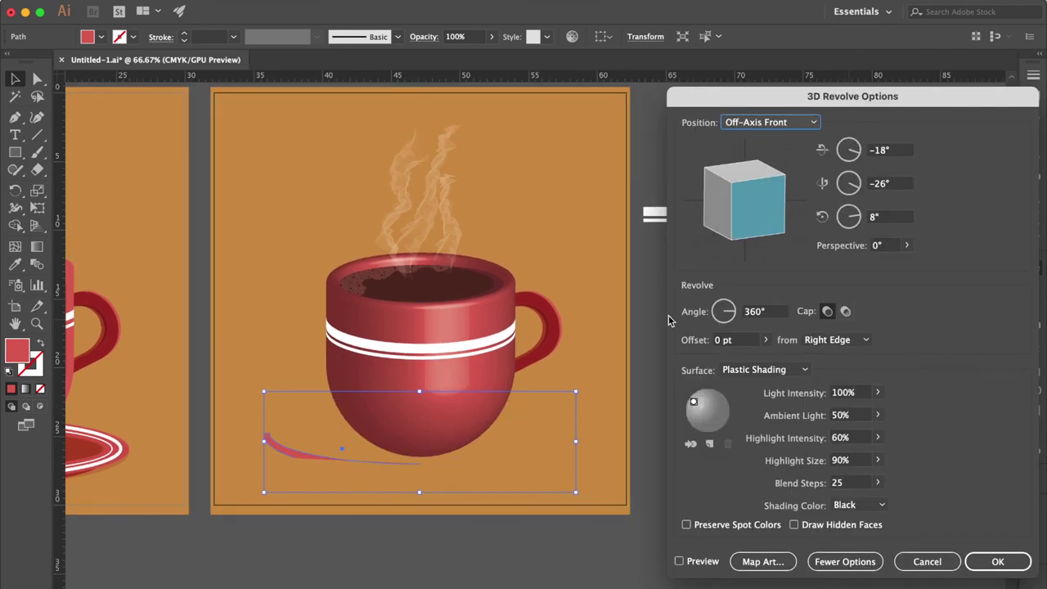
{"action": "left_click", "coordinate": [703, 561]}
{"action": "left_click", "coordinate": [761, 561]}
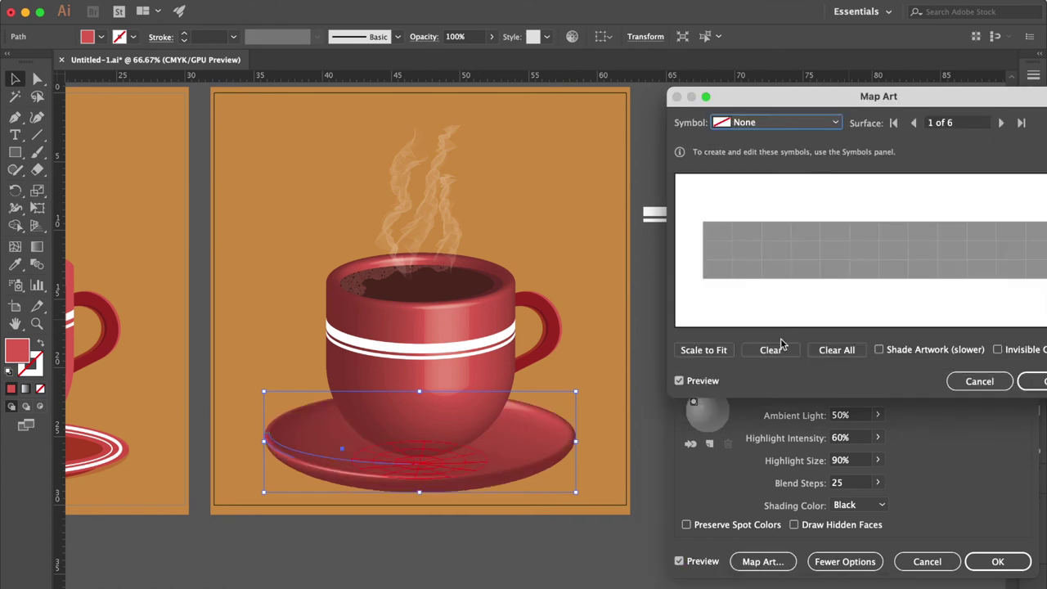
{"action": "left_click", "coordinate": [1001, 123]}
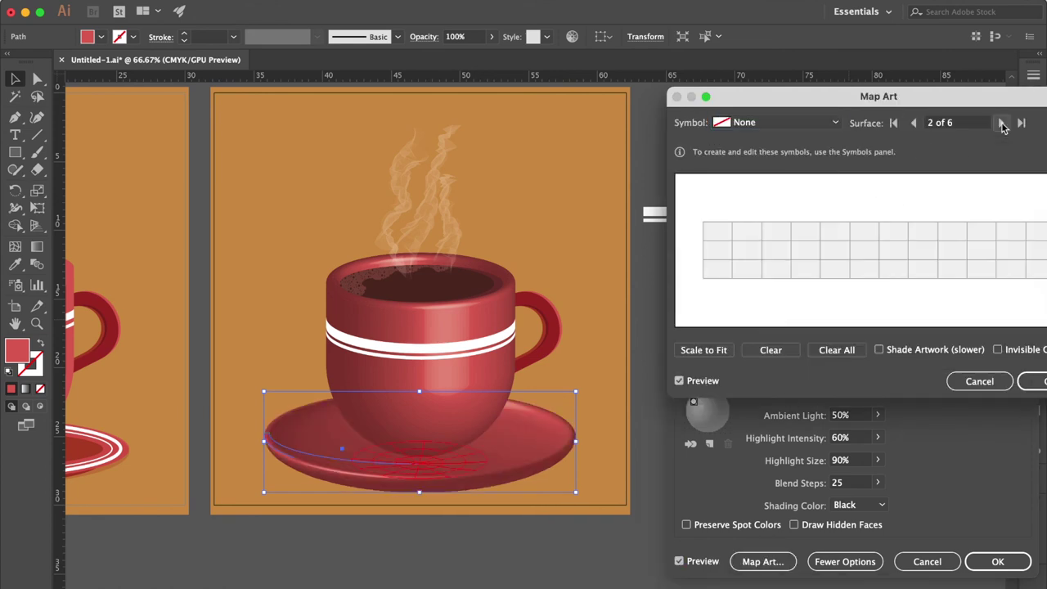
{"action": "left_click", "coordinate": [1001, 123]}
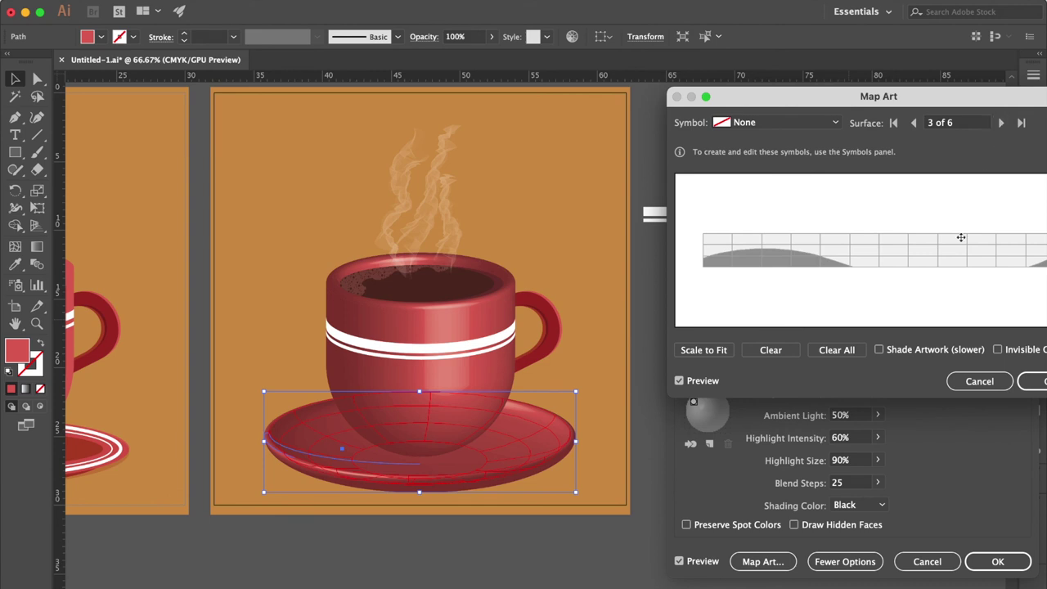
Map the white strap symbol onto surface 3, scaled to fit, thinned, raised and shaded.
{"action": "left_click", "coordinate": [829, 126]}
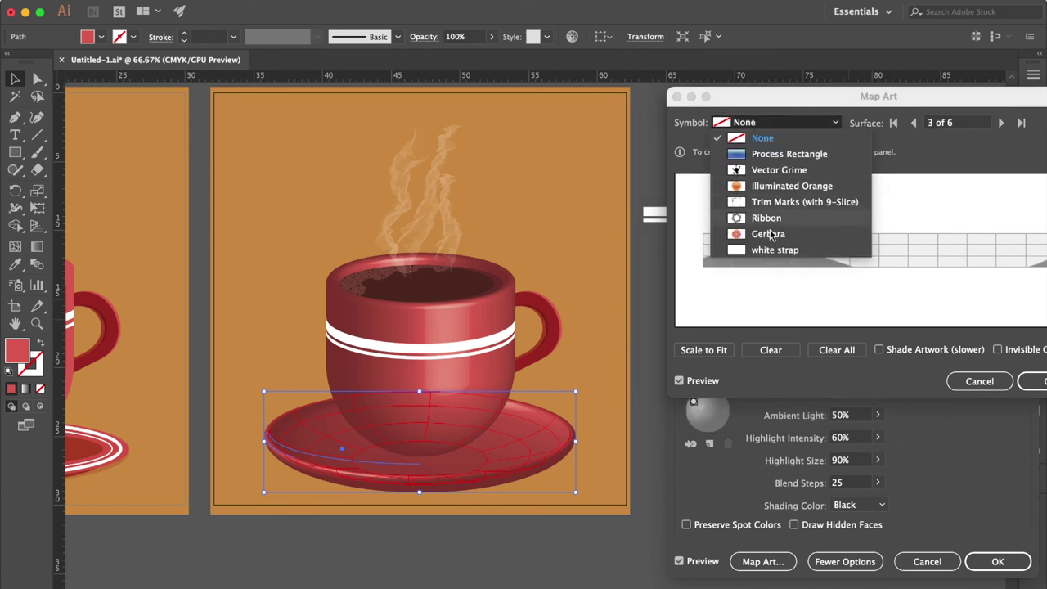
{"action": "key", "text": "Return"}
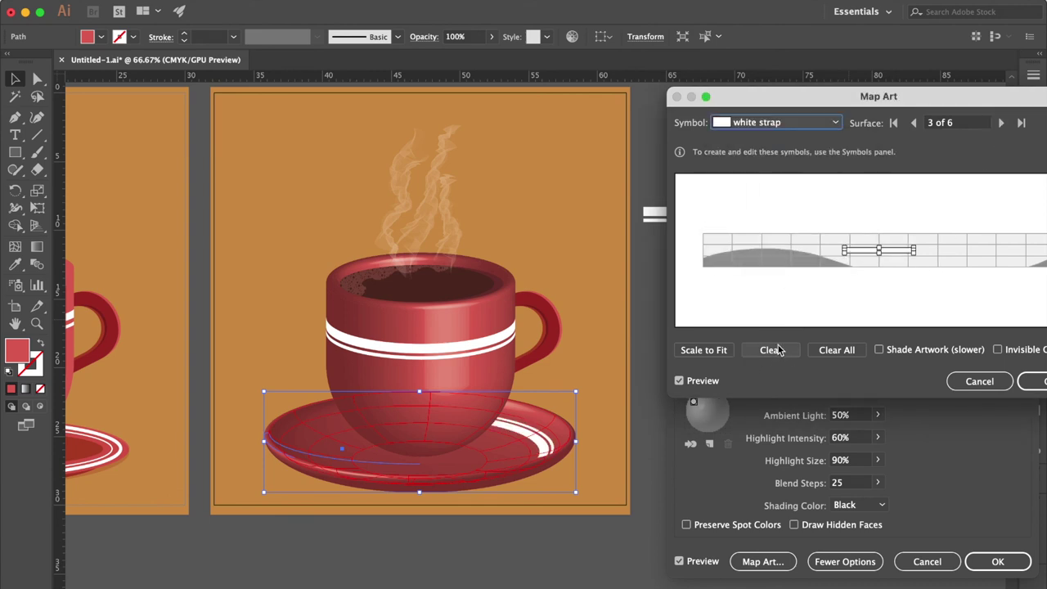
{"action": "left_click", "coordinate": [720, 351]}
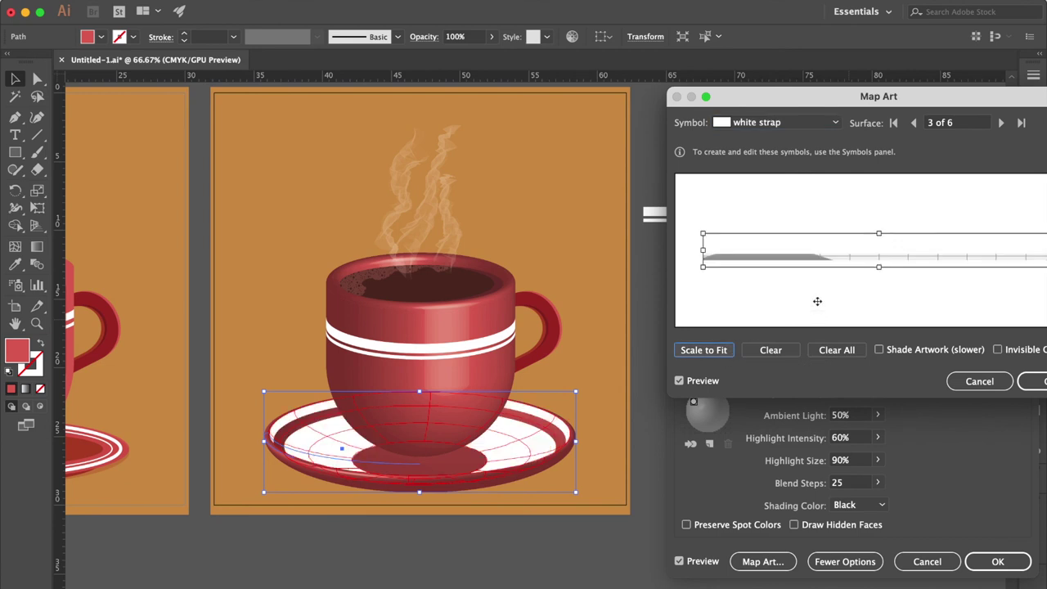
{"action": "left_click_drag", "start_coordinate": [879, 234], "coordinate": [879, 255]}
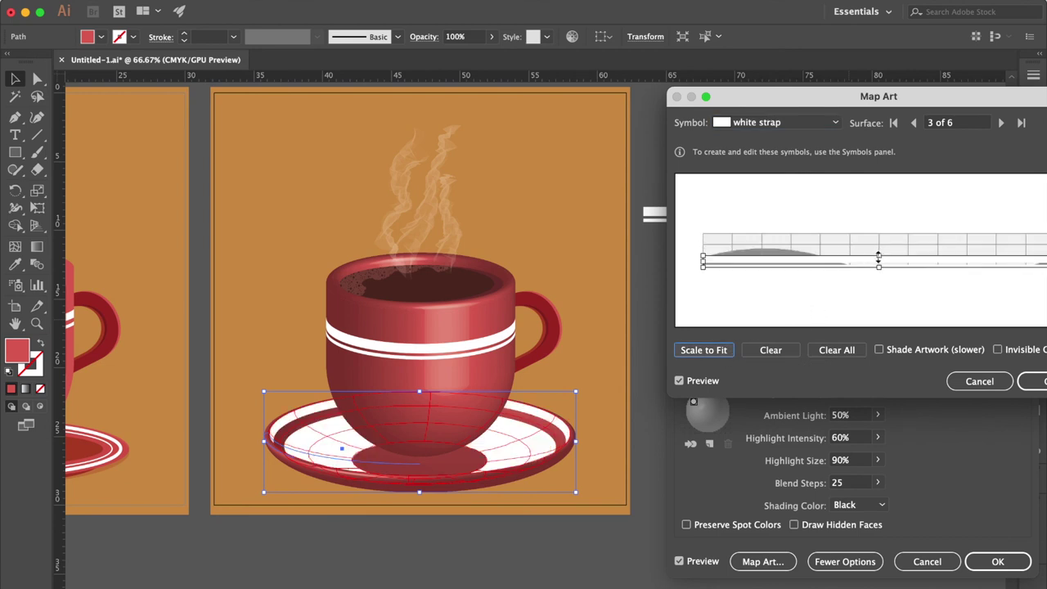
{"action": "left_click_drag", "start_coordinate": [896, 99], "coordinate": [785, 137]}
{"action": "mouse_move", "coordinate": [769, 305]}
{"action": "left_mouse_down"}
{"action": "mouse_move", "coordinate": [768, 287]}
{"action": "mouse_move", "coordinate": [784, 299]}
{"action": "mouse_move", "coordinate": [769, 300]}
{"action": "mouse_move", "coordinate": [788, 293]}
{"action": "left_mouse_up"}
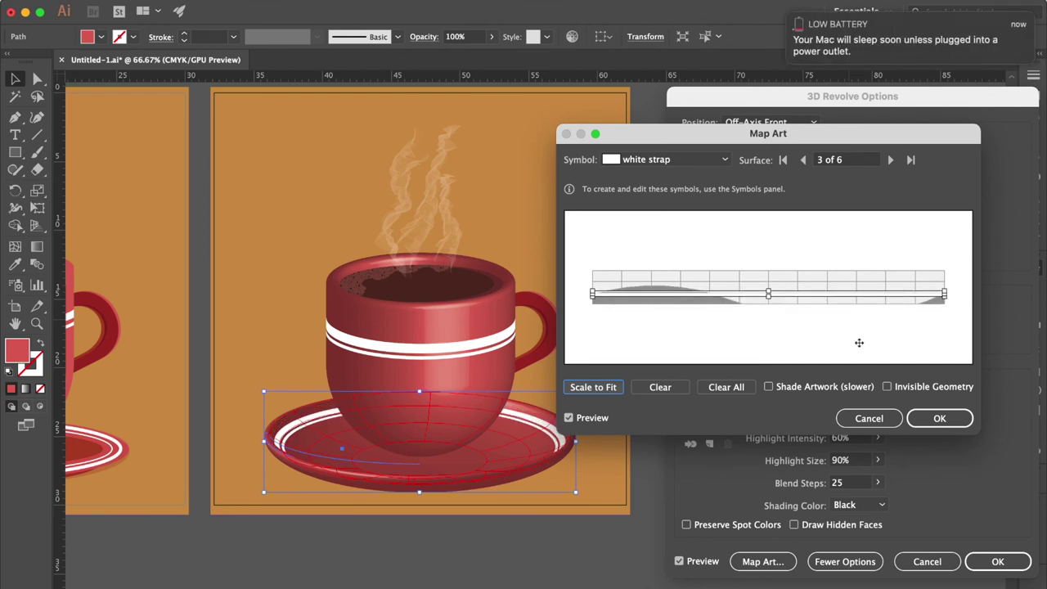
{"action": "left_click", "coordinate": [842, 389]}
{"action": "left_click", "coordinate": [934, 419]}
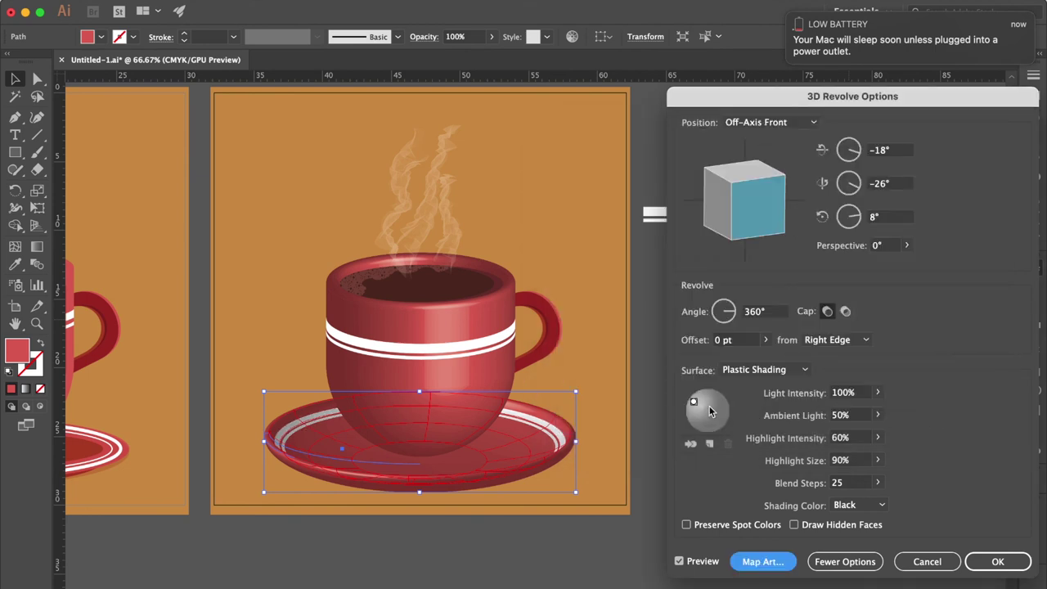
Give the saucer 61% ambient light, 74% highlight intensity and 100% highlight size, then reopen the cup's 3D Revolve.
{"action": "mouse_move", "coordinate": [695, 404]}
{"action": "left_mouse_down"}
{"action": "mouse_move", "coordinate": [717, 400]}
{"action": "mouse_move", "coordinate": [694, 402]}
{"action": "left_mouse_up"}
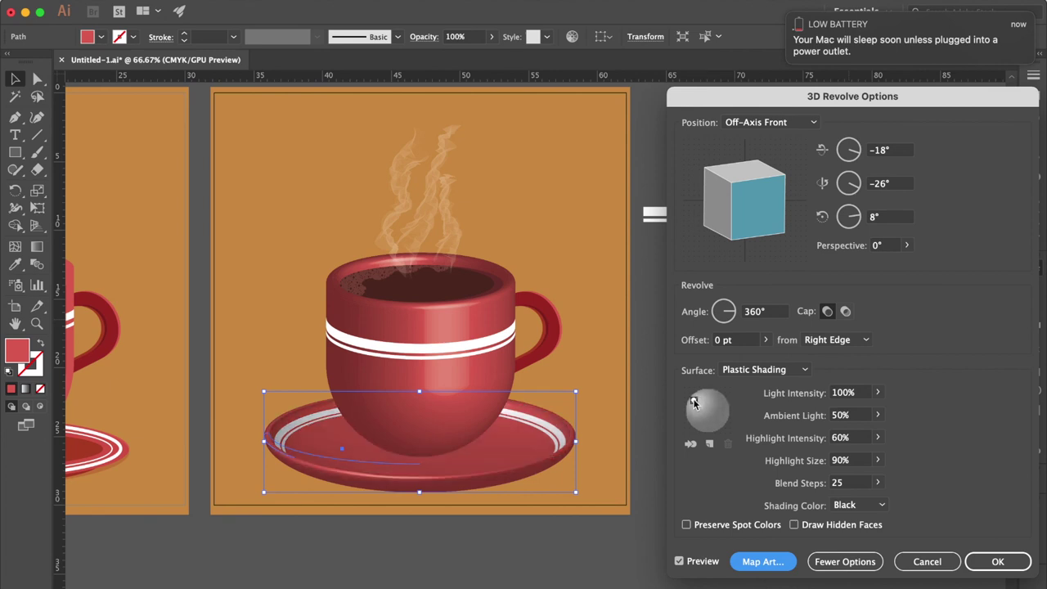
{"action": "left_click", "coordinate": [878, 415]}
{"action": "left_click_drag", "start_coordinate": [851, 433], "coordinate": [859, 435]}
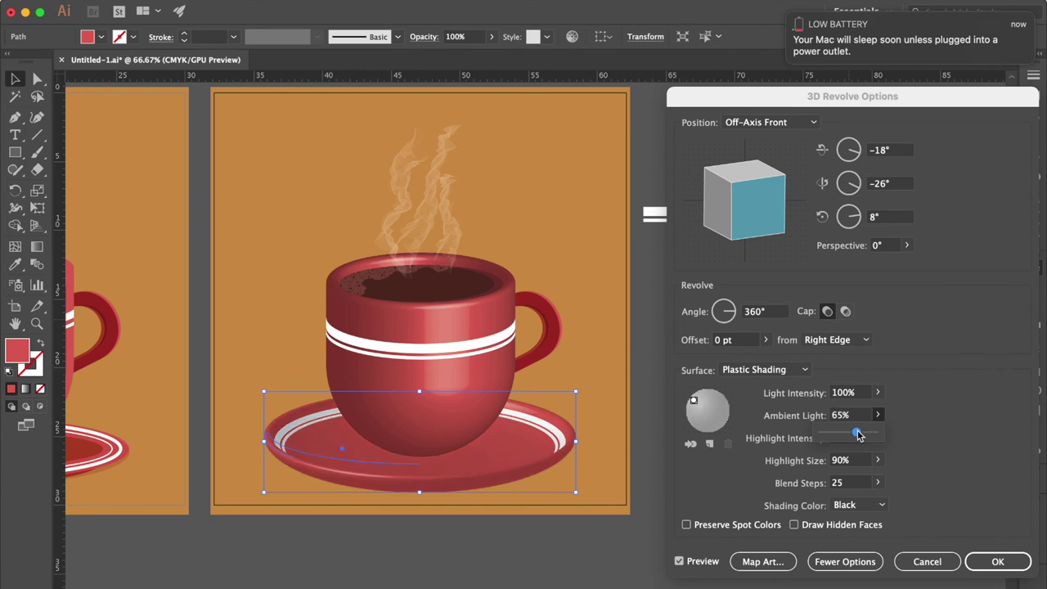
{"action": "left_click", "coordinate": [878, 437]}
{"action": "left_click_drag", "start_coordinate": [858, 456], "coordinate": [895, 479]}
{"action": "left_click", "coordinate": [898, 459]}
{"action": "left_click", "coordinate": [877, 460]}
{"action": "left_click", "coordinate": [773, 440]}
{"action": "left_click_drag", "start_coordinate": [694, 401], "coordinate": [695, 404]}
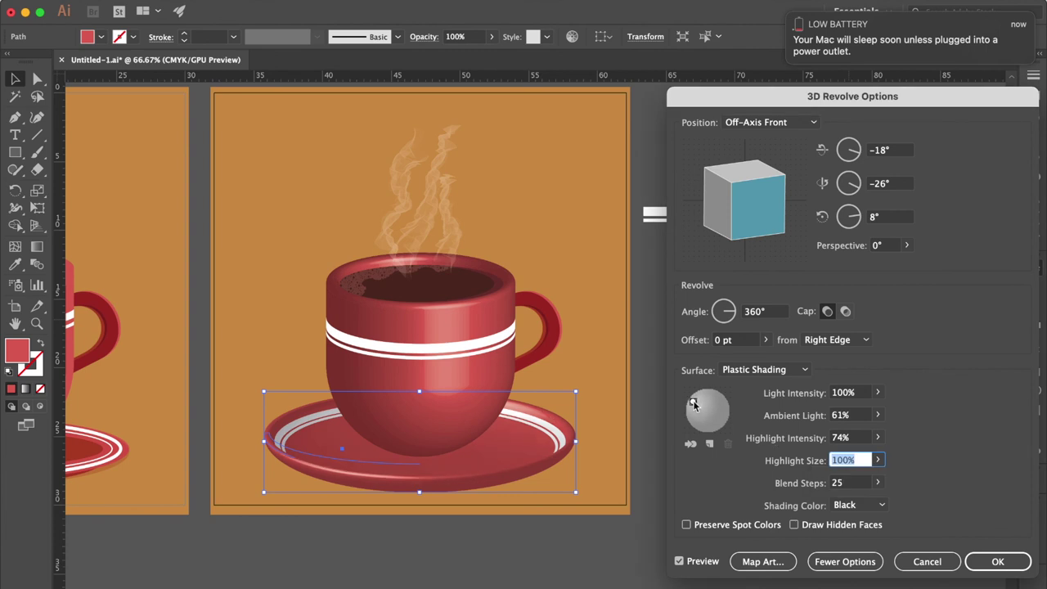
{"action": "left_click_drag", "start_coordinate": [692, 407], "coordinate": [695, 407]}
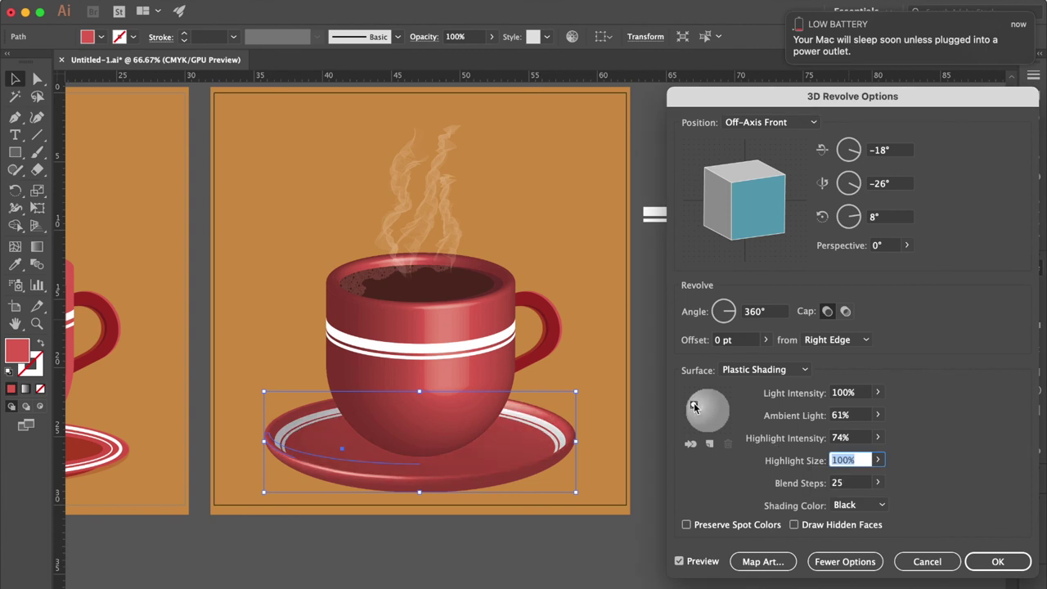
{"action": "left_click", "coordinate": [998, 561]}
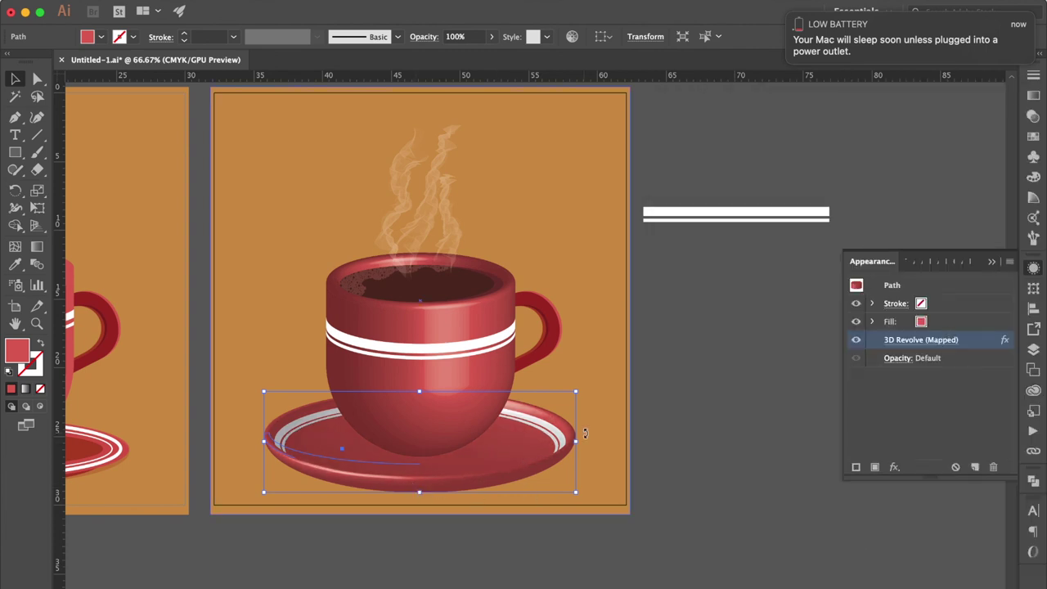
{"action": "left_click", "coordinate": [447, 407]}
{"action": "left_click", "coordinate": [908, 342]}
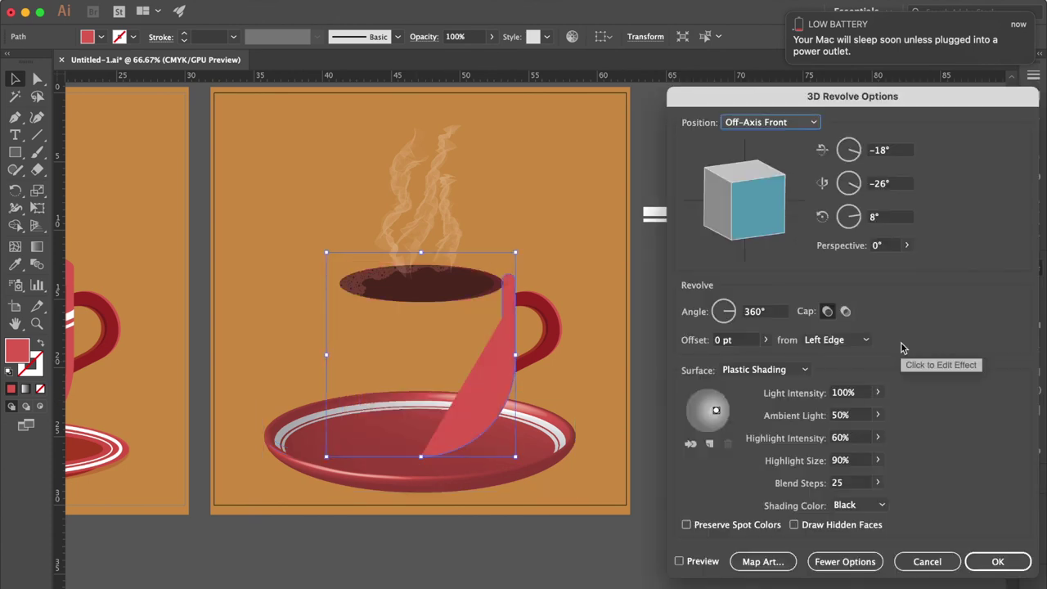
Shade the cup's mapped white stripes and shift its highlight toward the right.
{"action": "left_click", "coordinate": [702, 562]}
{"action": "left_click", "coordinate": [762, 561]}
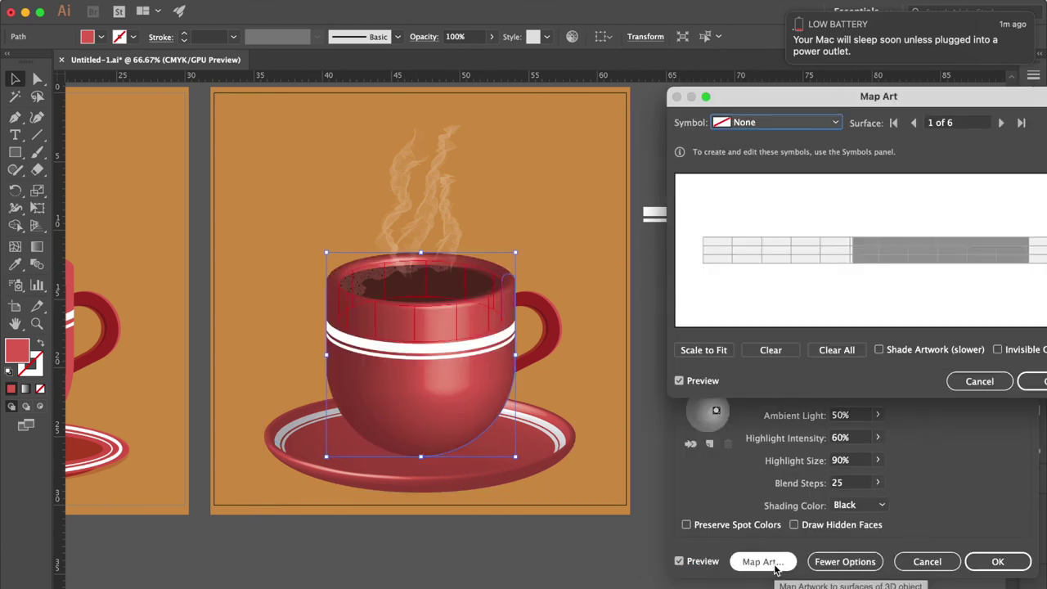
{"action": "left_click", "coordinate": [964, 349]}
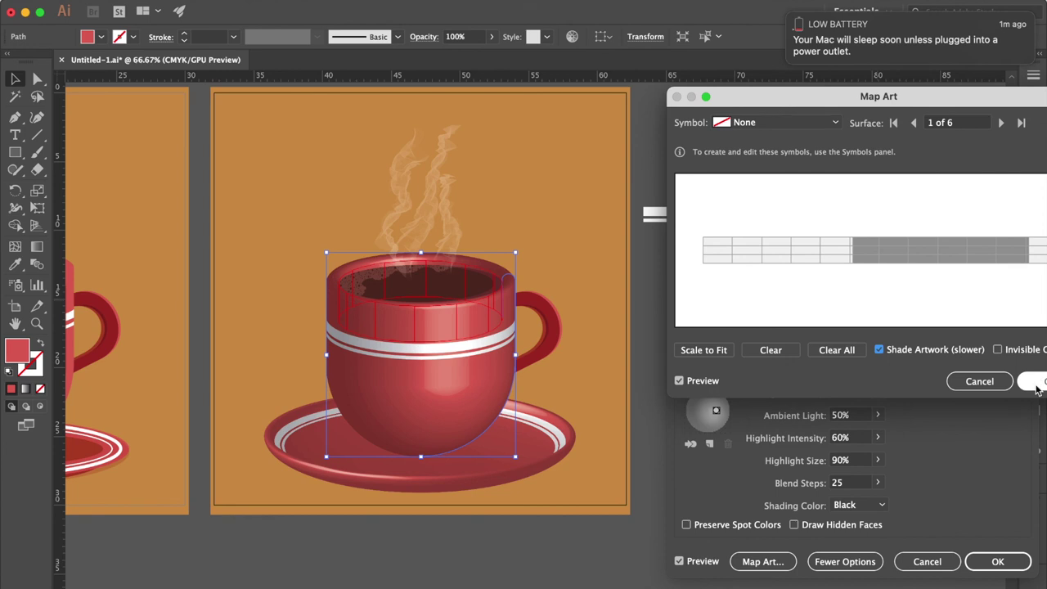
{"action": "left_click", "coordinate": [1035, 381]}
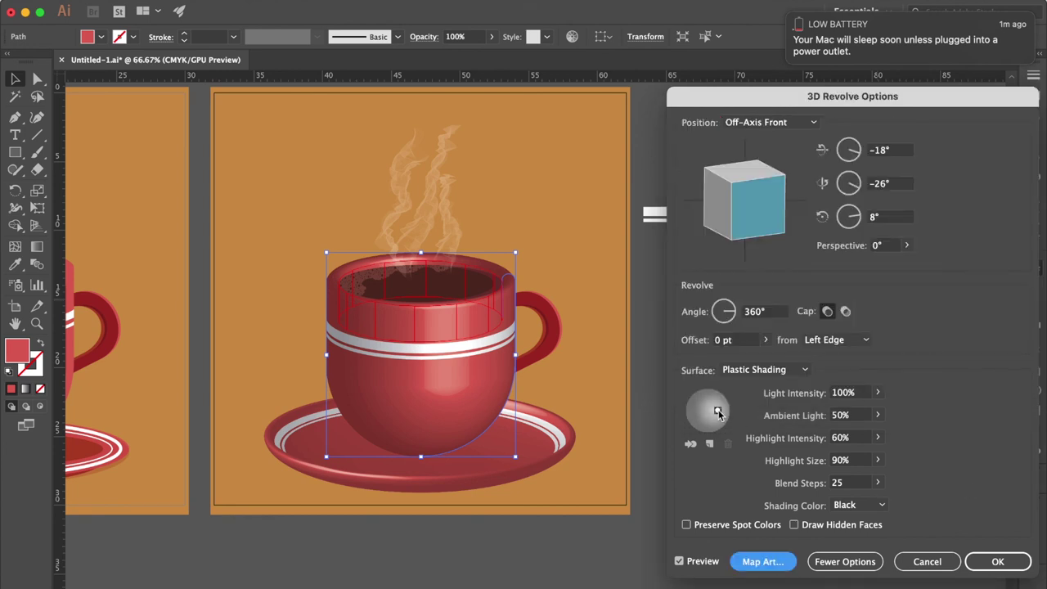
{"action": "left_click_drag", "start_coordinate": [715, 413], "coordinate": [722, 414]}
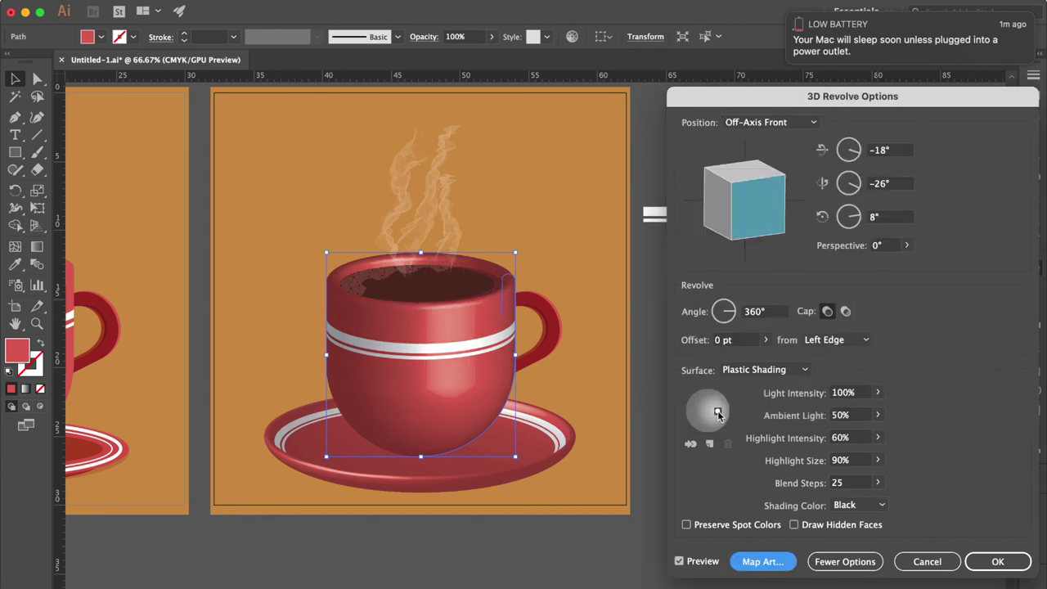
{"action": "left_click", "coordinate": [998, 570]}
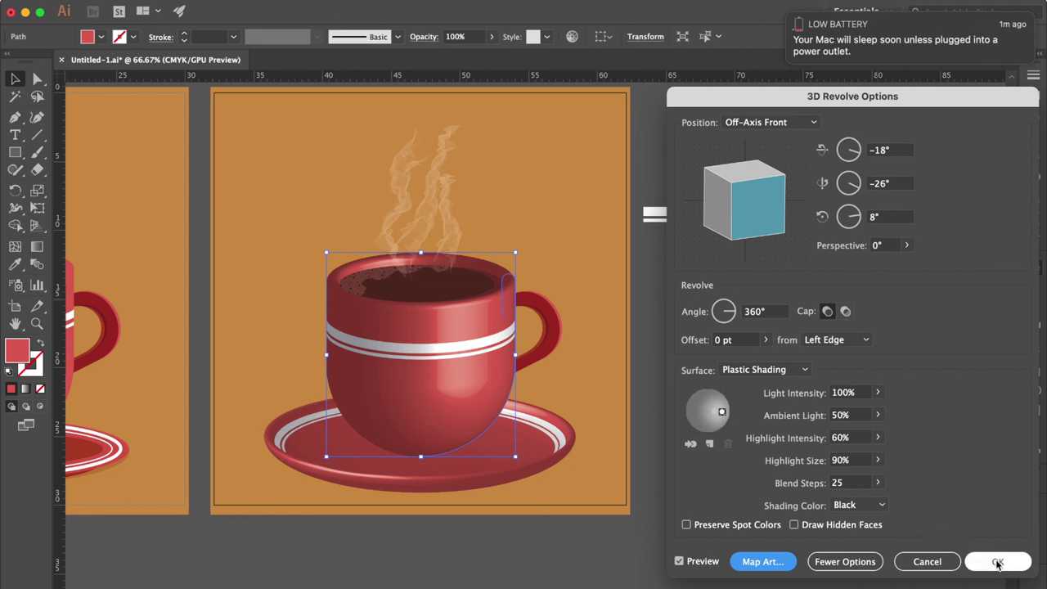
Set the saucer's ambient light to 40% and highlight intensity to 75%.
{"action": "left_click", "coordinate": [545, 442]}
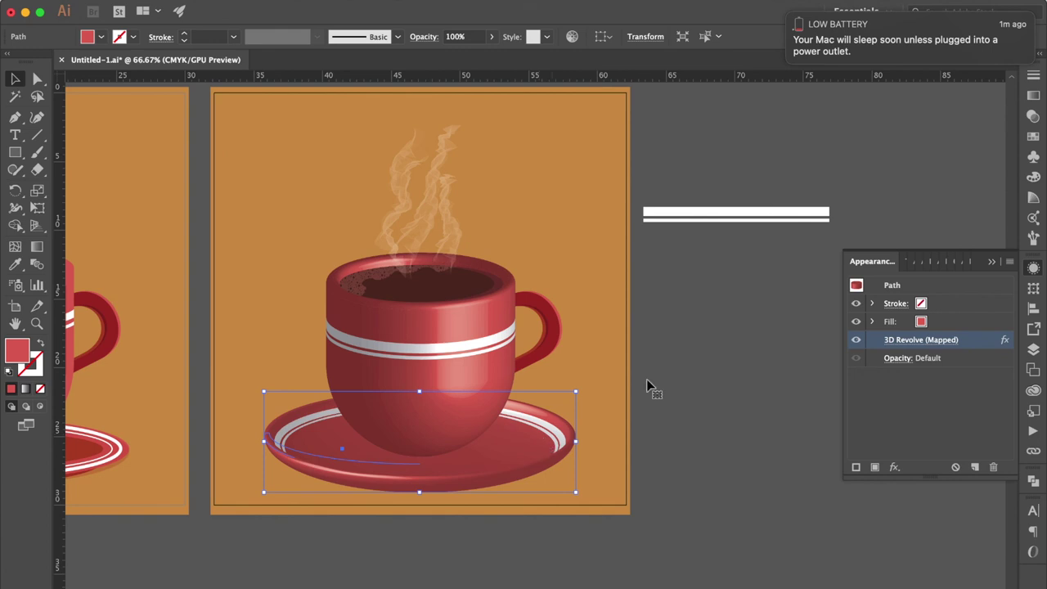
{"action": "left_click", "coordinate": [900, 341]}
{"action": "left_click", "coordinate": [700, 561]}
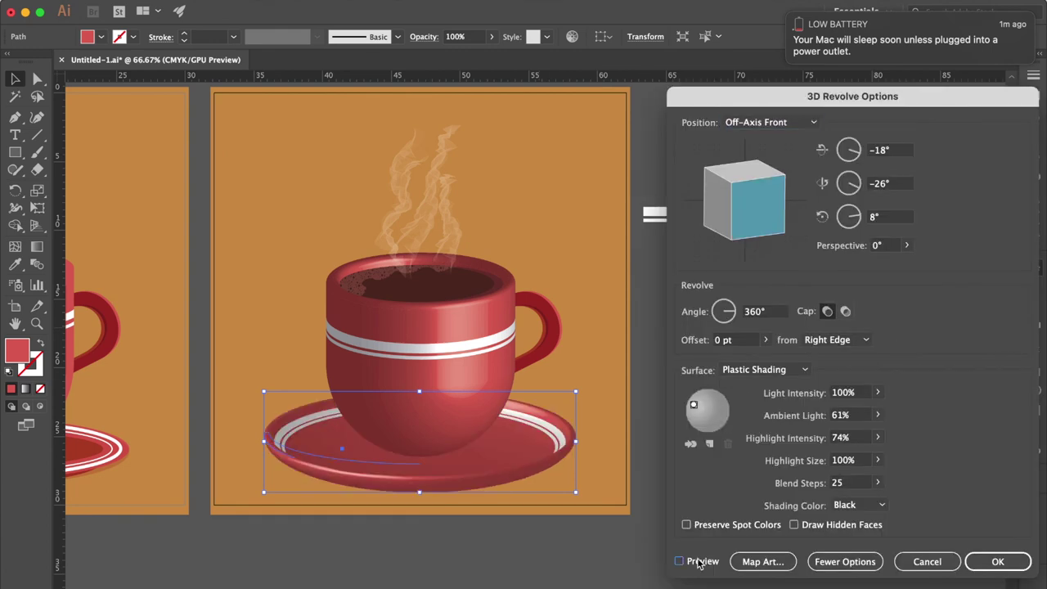
{"action": "left_click", "coordinate": [878, 415]}
{"action": "left_click_drag", "start_coordinate": [856, 434], "coordinate": [847, 437]}
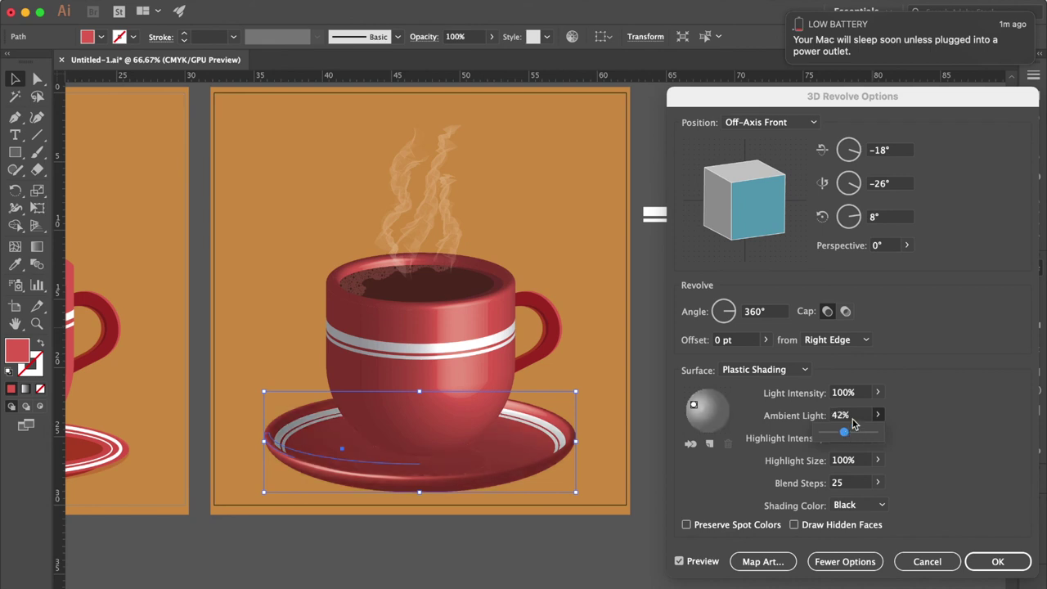
{"action": "left_click", "coordinate": [855, 415]}
{"action": "type", "text": "40"}
{"action": "key", "text": "Tab"}
{"action": "type", "text": "75"}
{"action": "left_click", "coordinate": [998, 561]}
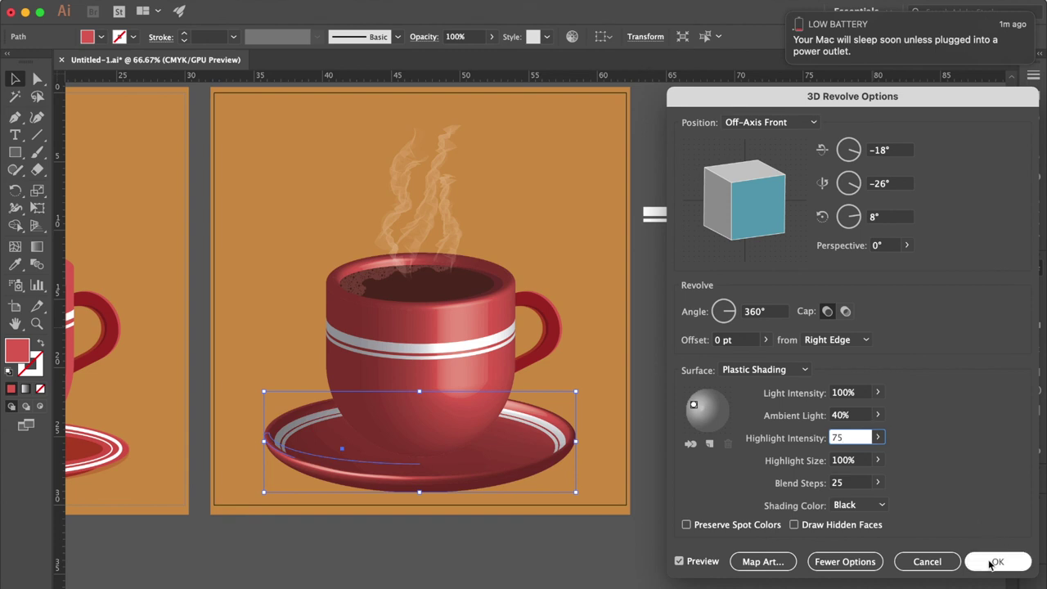
{"action": "left_click", "coordinate": [802, 489]}
{"action": "scroll", "coordinate": [550, 325], "scroll_direction": "up", "scroll_amount": 3}
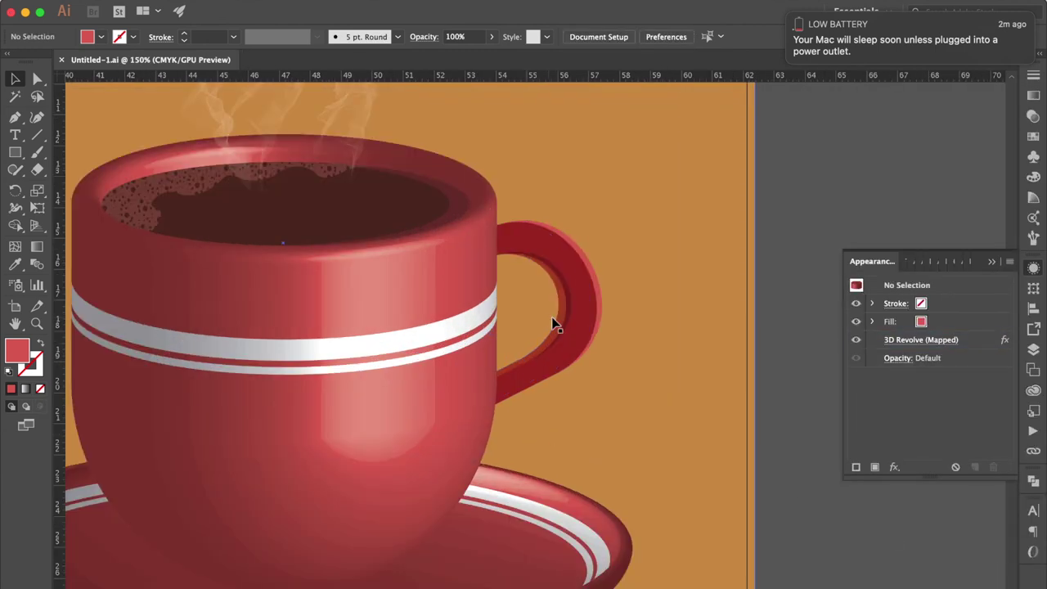
Apply a 3D Extrude & Bevel effect to the cup handle, rotating it and moving the light.
{"action": "left_click", "coordinate": [584, 327]}
{"action": "key", "text": "ctrl+shift+a"}
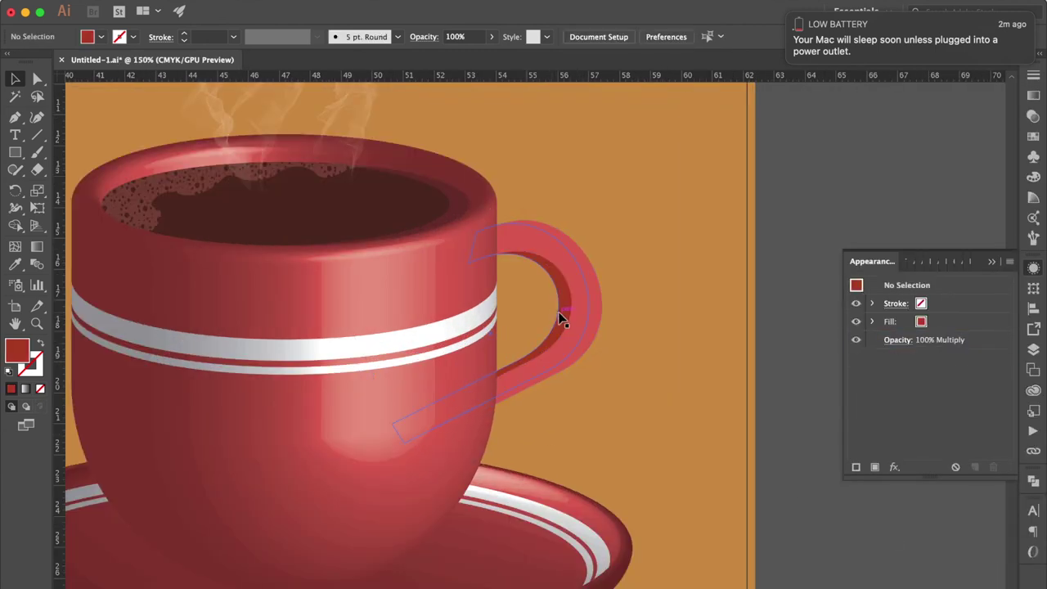
{"action": "left_click", "coordinate": [577, 290]}
{"action": "key", "text": "ctrl+minus"}
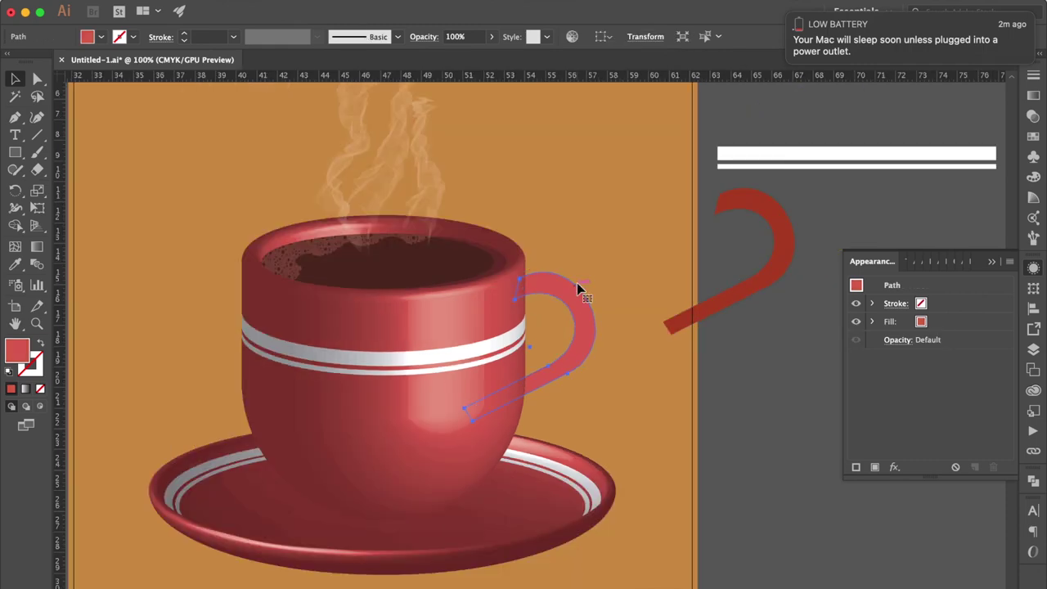
{"action": "key", "text": "ctrl+minus"}
{"action": "scroll", "coordinate": [496, 270], "scroll_direction": "right", "scroll_amount": 2}
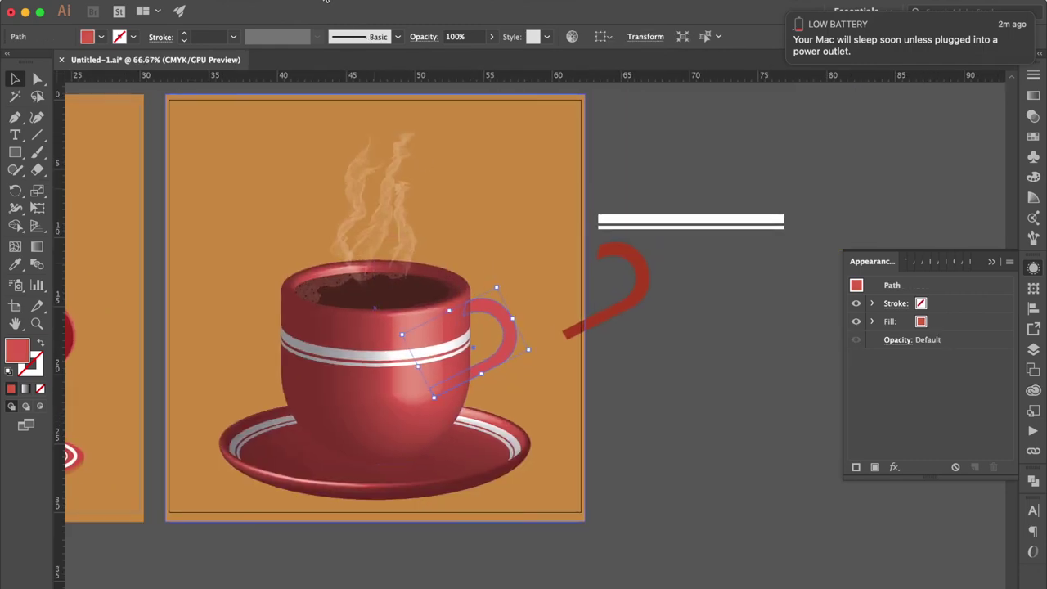
{"action": "left_click", "coordinate": [327, 2]}
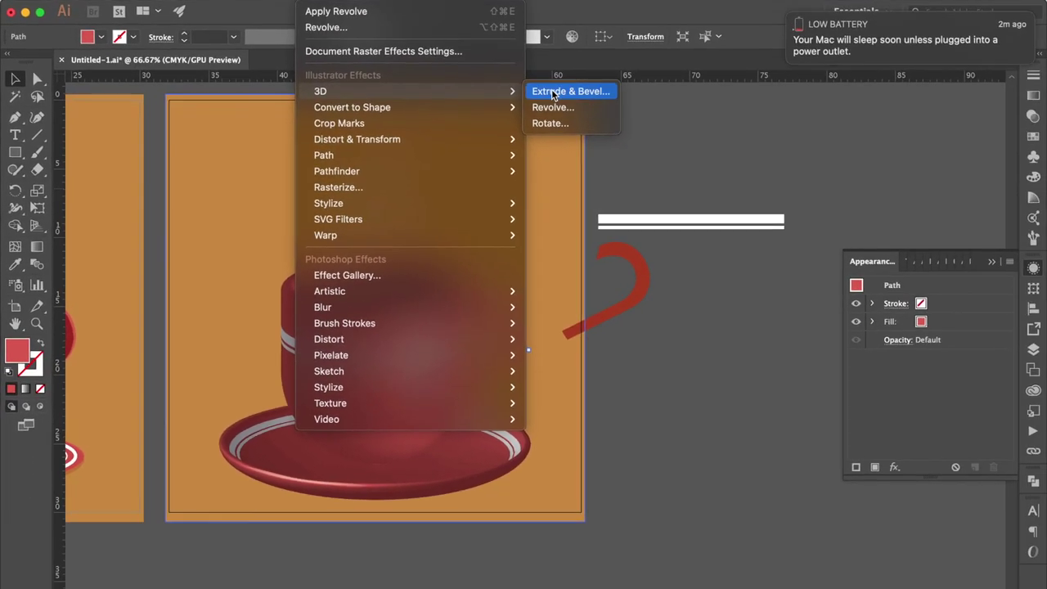
{"action": "left_click", "coordinate": [553, 95]}
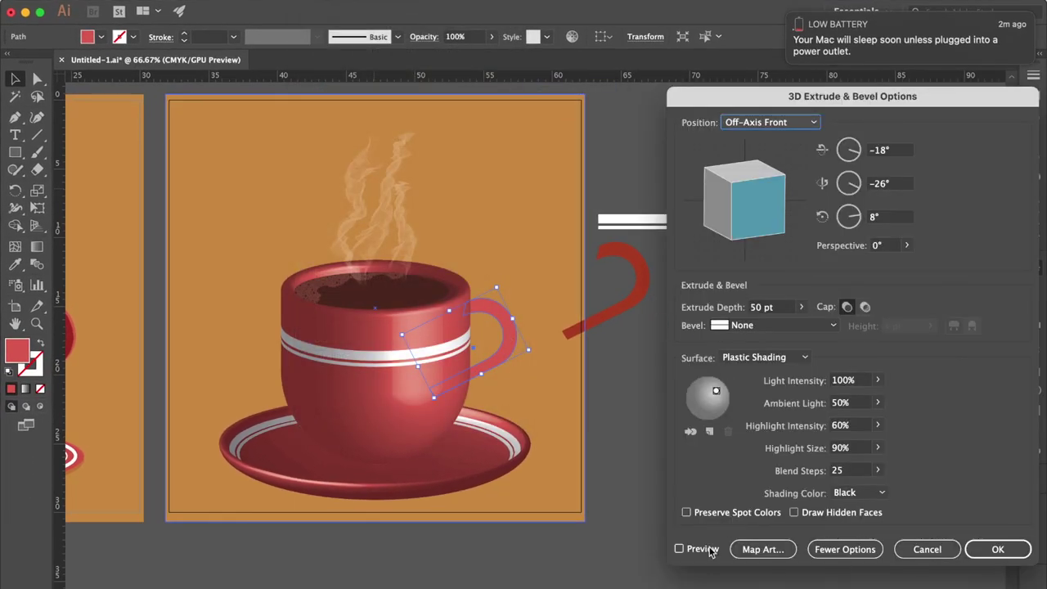
{"action": "left_click", "coordinate": [680, 549]}
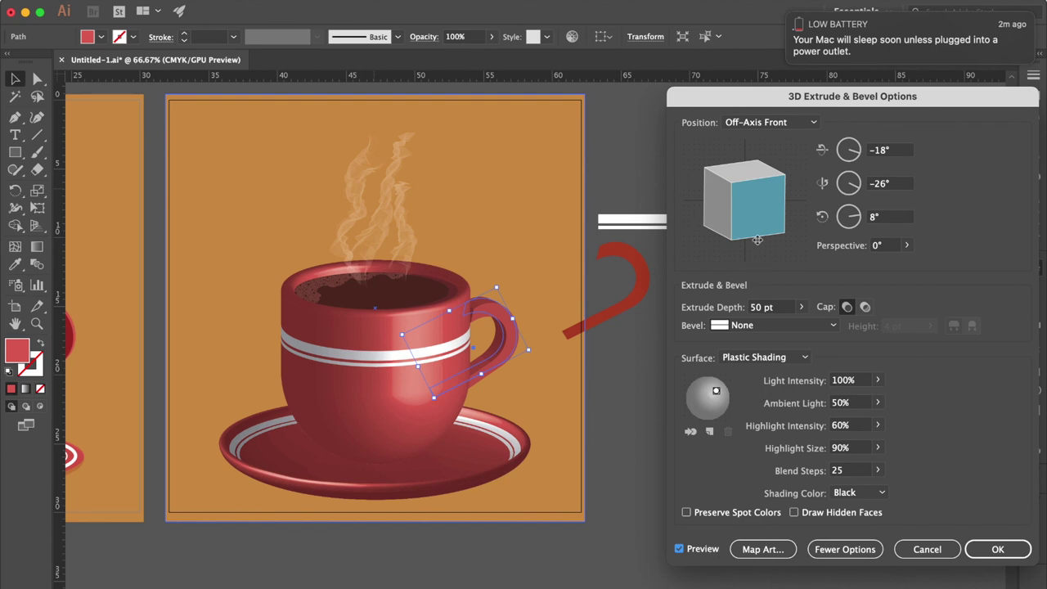
{"action": "left_click_drag", "start_coordinate": [746, 198], "coordinate": [735, 198]}
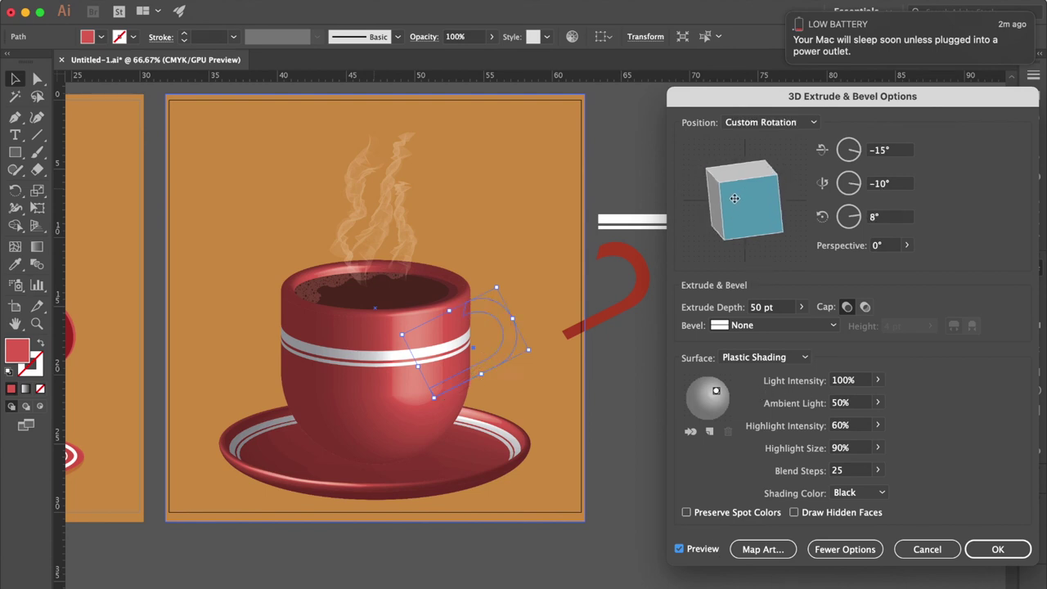
{"action": "mouse_move", "coordinate": [716, 395]}
{"action": "left_mouse_down"}
{"action": "mouse_move", "coordinate": [714, 384]}
{"action": "mouse_move", "coordinate": [722, 410]}
{"action": "mouse_move", "coordinate": [717, 399]}
{"action": "left_mouse_up"}
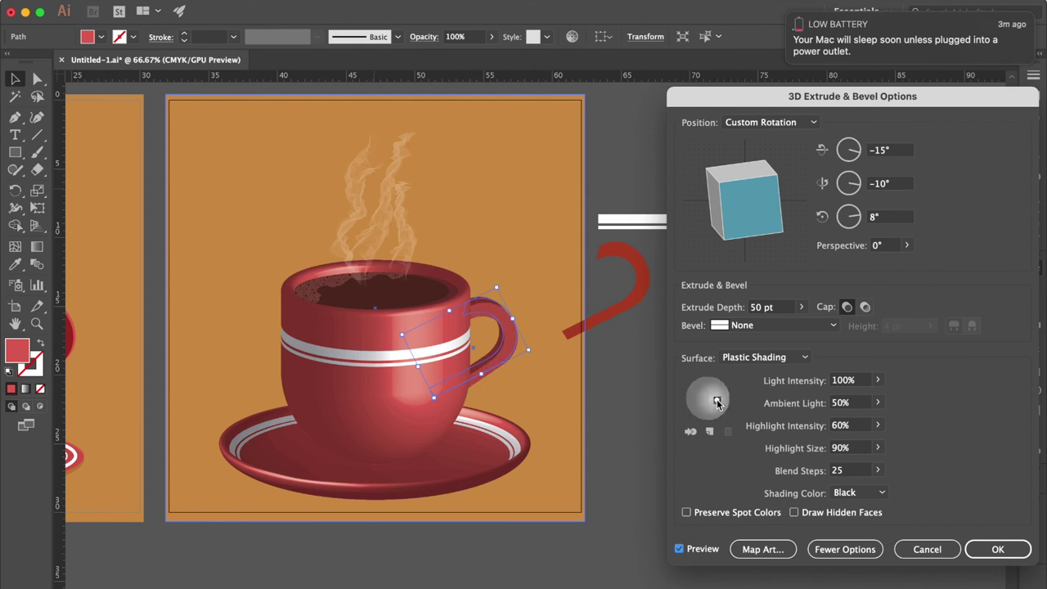
{"action": "left_click_drag", "start_coordinate": [768, 218], "coordinate": [756, 211]}
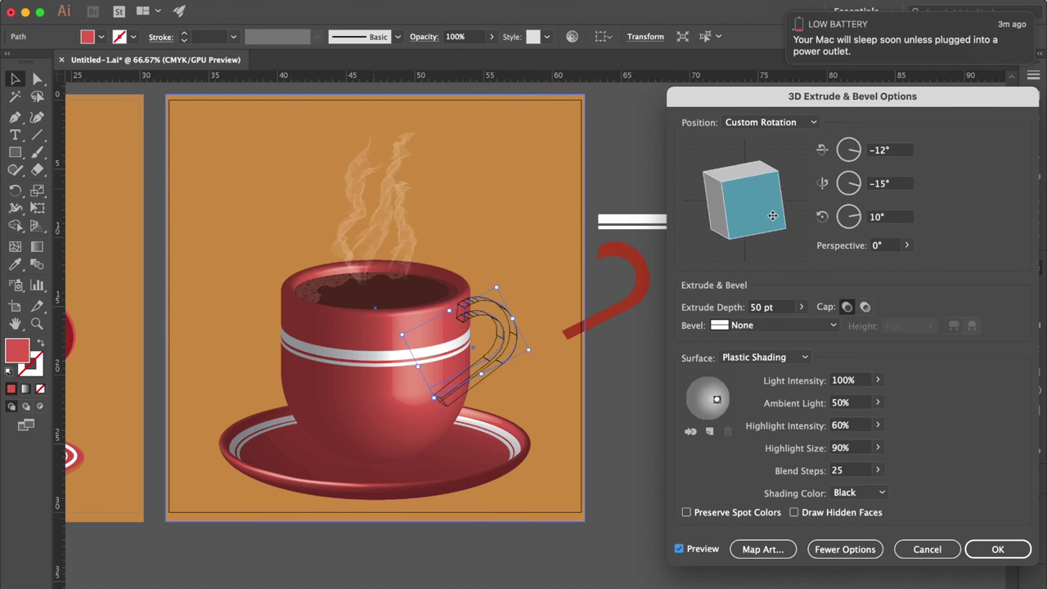
Give the handle a Rounded 4 pt bevel and tilt it to the cup's angle.
{"action": "left_click", "coordinate": [842, 327]}
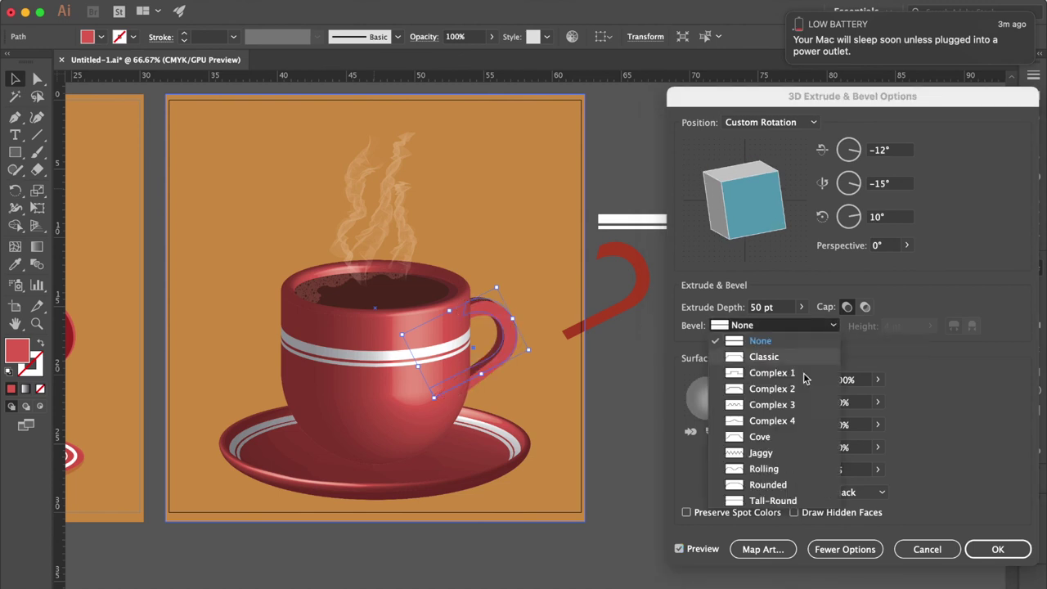
{"action": "left_click", "coordinate": [777, 486]}
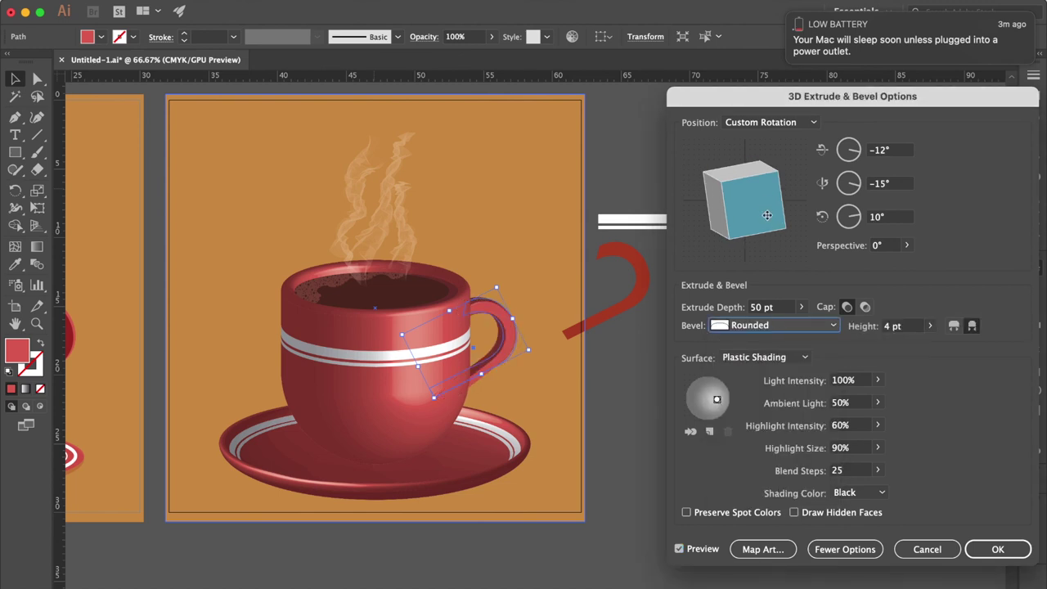
{"action": "left_click_drag", "start_coordinate": [770, 218], "coordinate": [740, 194]}
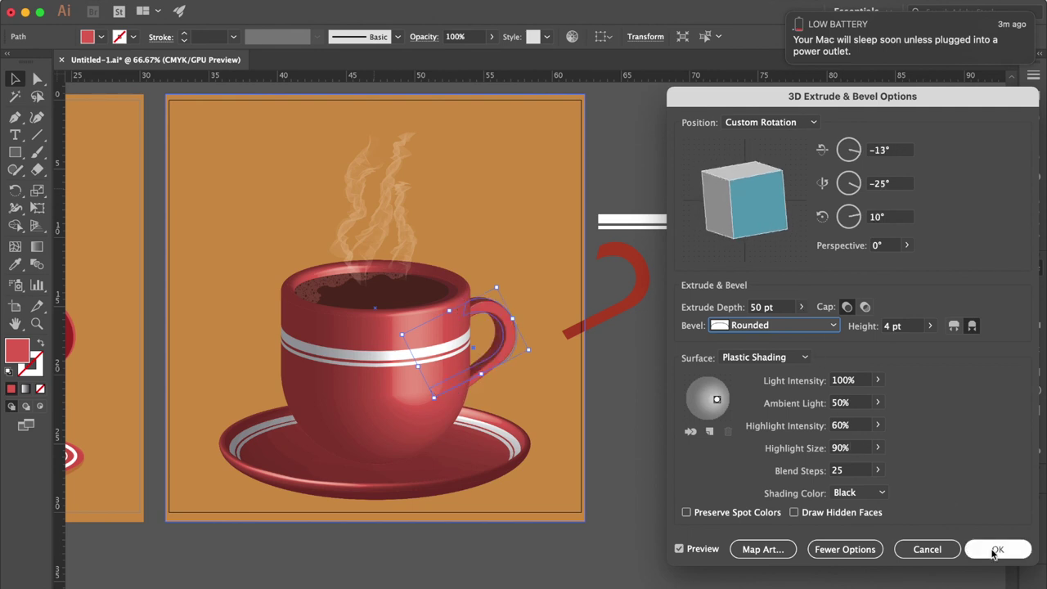
{"action": "left_click", "coordinate": [994, 550]}
{"action": "left_click", "coordinate": [681, 296]}
{"action": "left_click", "coordinate": [646, 292]}
{"action": "key", "text": "ctrl+plus"}
{"action": "key", "text": "ctrl+plus"}
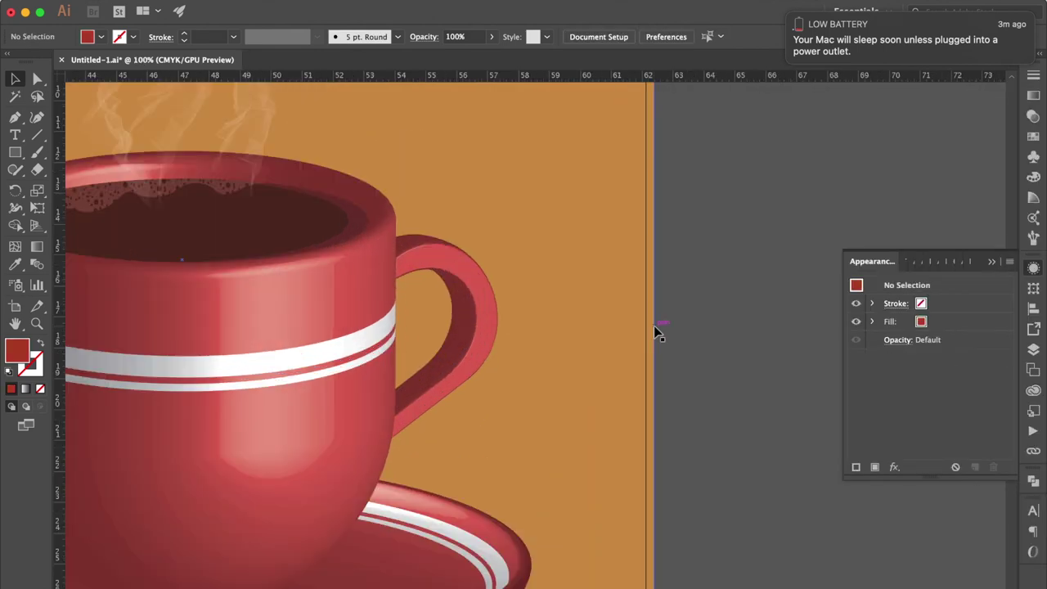
Refine the 3D handle's rotation in its Extrude & Bevel settings.
{"action": "left_click", "coordinate": [492, 303]}
{"action": "left_click", "coordinate": [917, 343]}
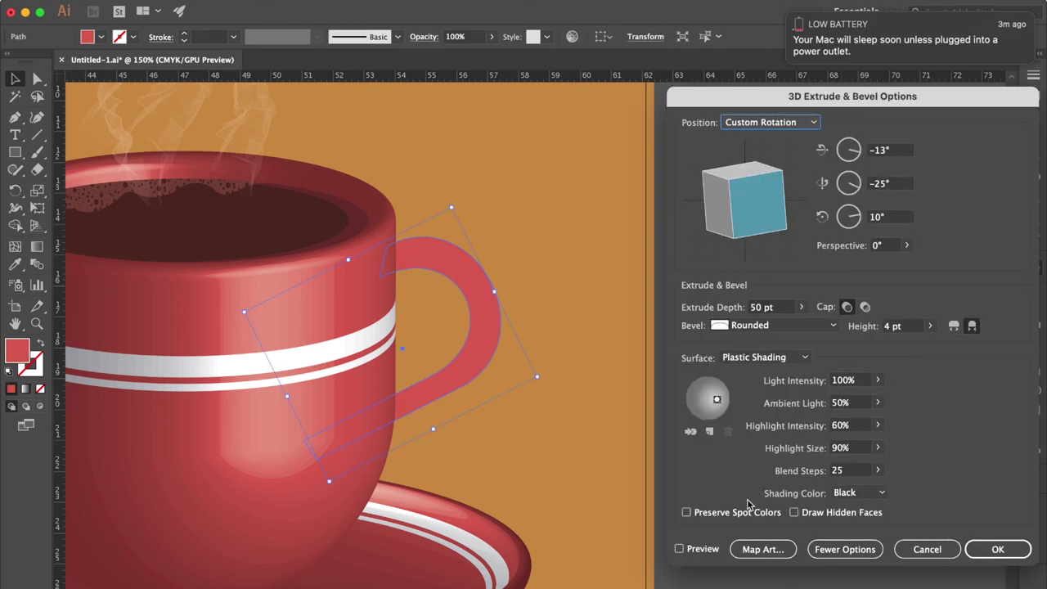
{"action": "left_click", "coordinate": [679, 549]}
{"action": "left_click_drag", "start_coordinate": [741, 191], "coordinate": [742, 195]}
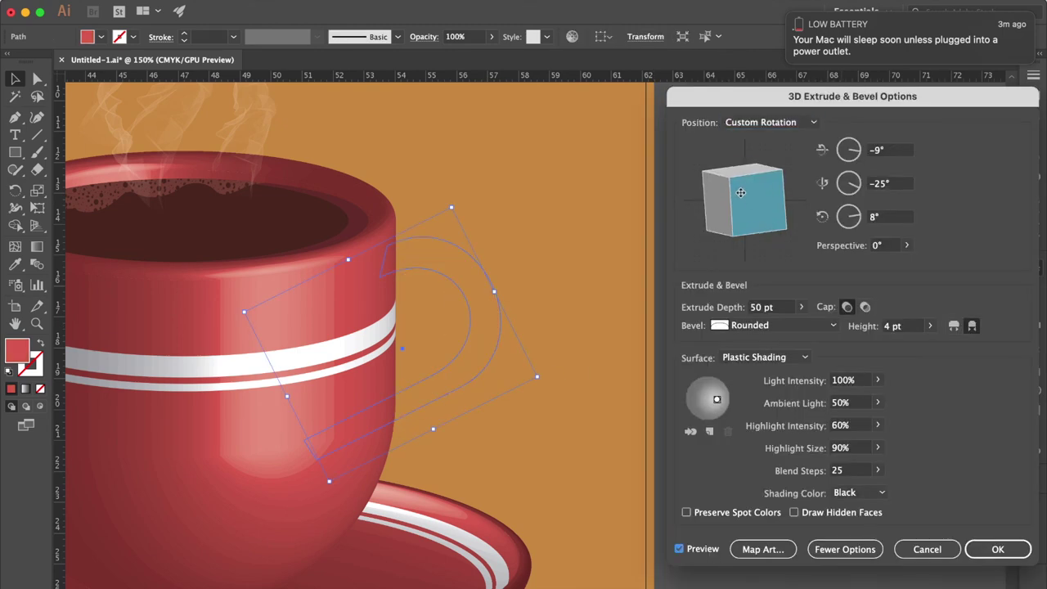
{"action": "left_click_drag", "start_coordinate": [765, 234], "coordinate": [776, 227]}
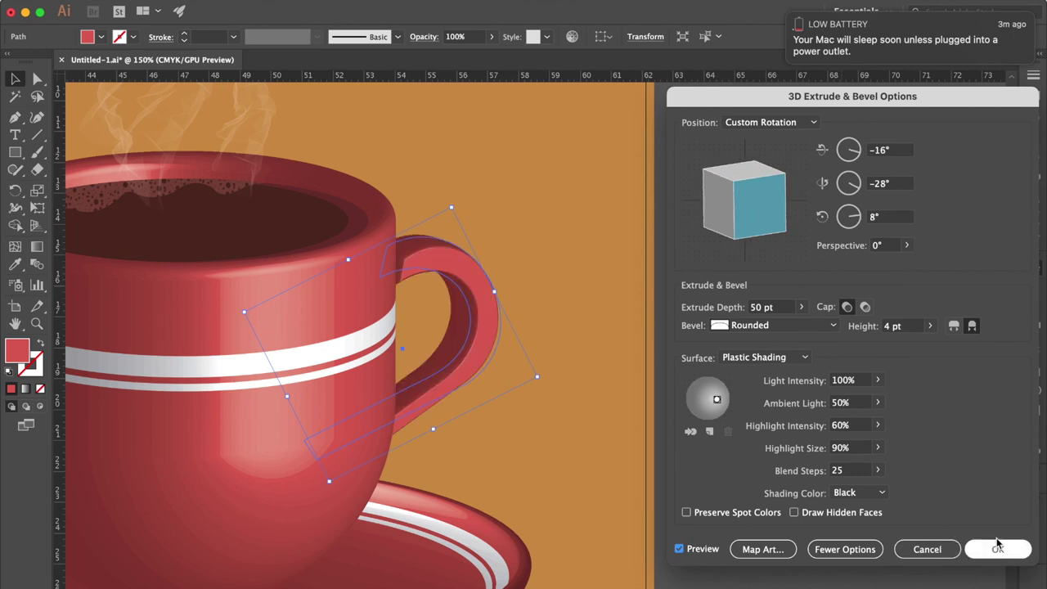
{"action": "left_click_drag", "start_coordinate": [752, 221], "coordinate": [744, 220]}
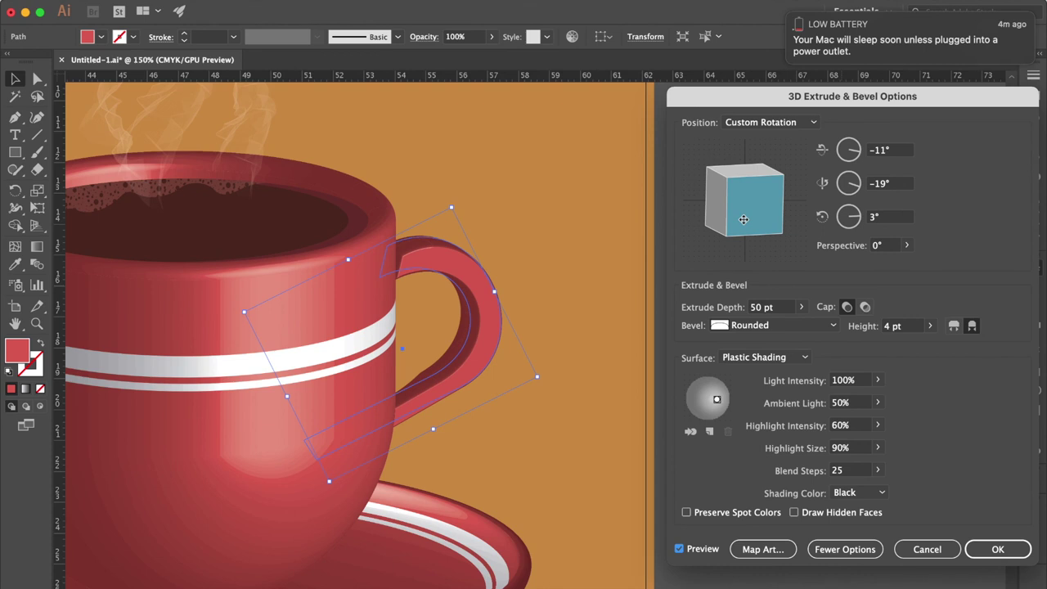
{"action": "left_click", "coordinate": [998, 549]}
Nudge the 3D handle slightly left and down against the cup.
{"action": "key", "text": "super+shift+a"}
{"action": "left_click", "coordinate": [483, 347]}
{"action": "left_click_drag", "start_coordinate": [493, 346], "coordinate": [480, 358]}
{"action": "key", "text": "super+minus"}
Check the background and steam path selections, then select the cup body.
{"action": "left_click", "coordinate": [760, 292]}
{"action": "left_click", "coordinate": [587, 128]}
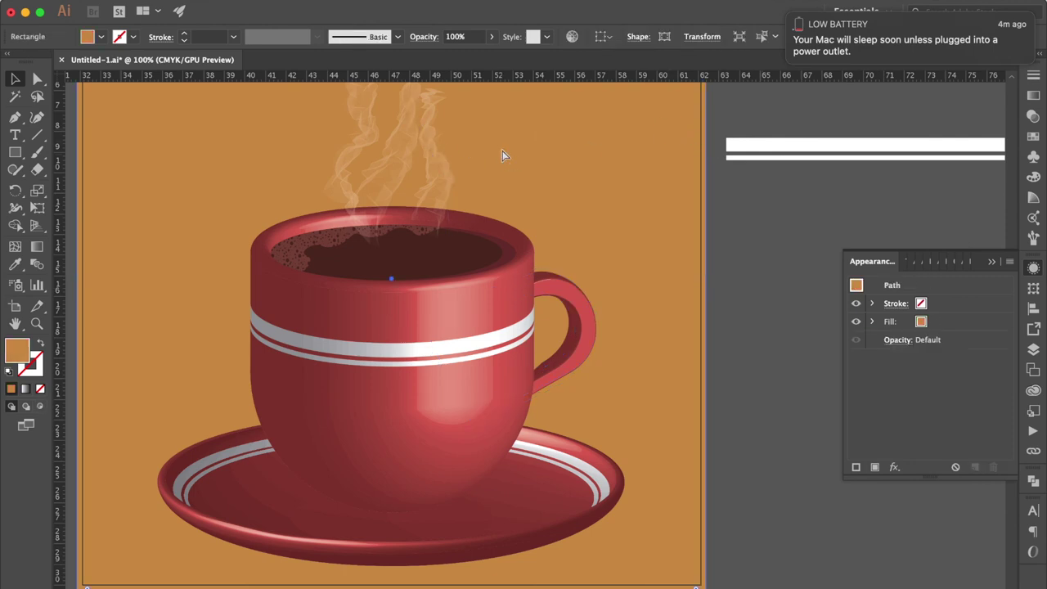
{"action": "key", "text": "super+shift+a"}
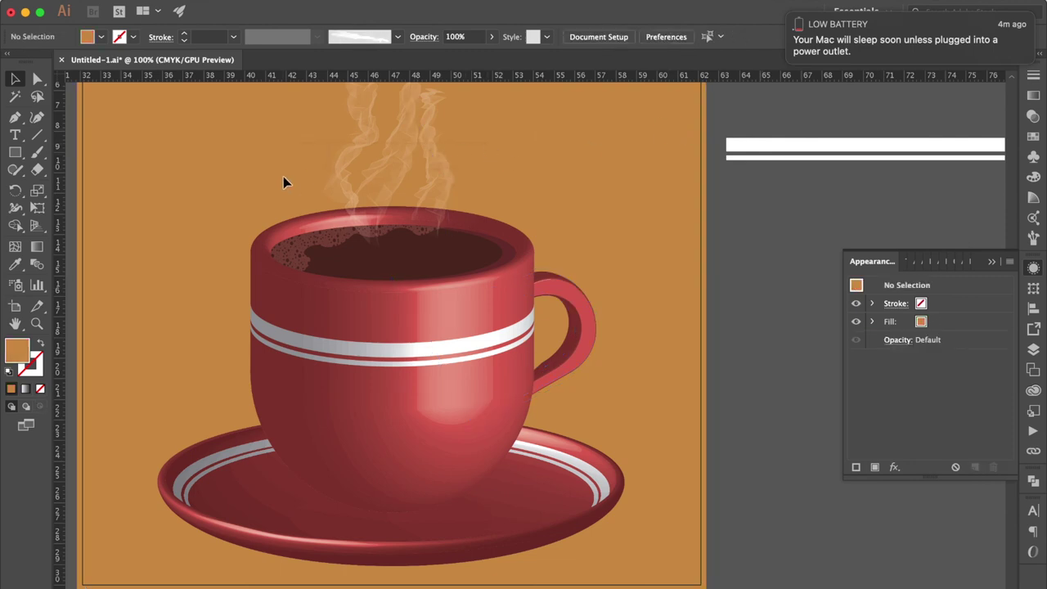
{"action": "left_click", "coordinate": [328, 172]}
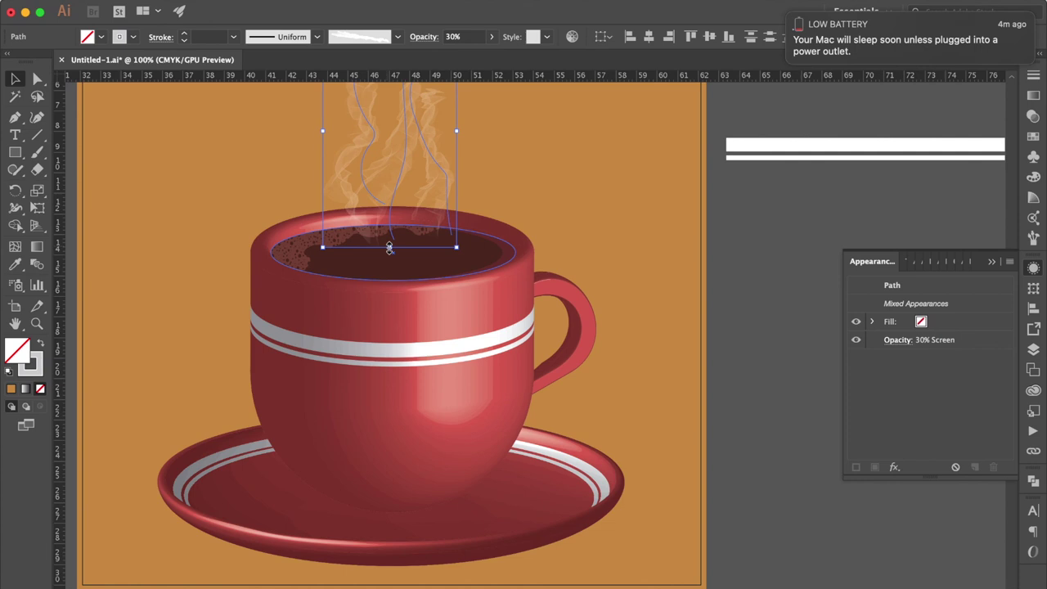
{"action": "scroll", "coordinate": [556, 196], "scroll_direction": "down", "scroll_amount": 1}
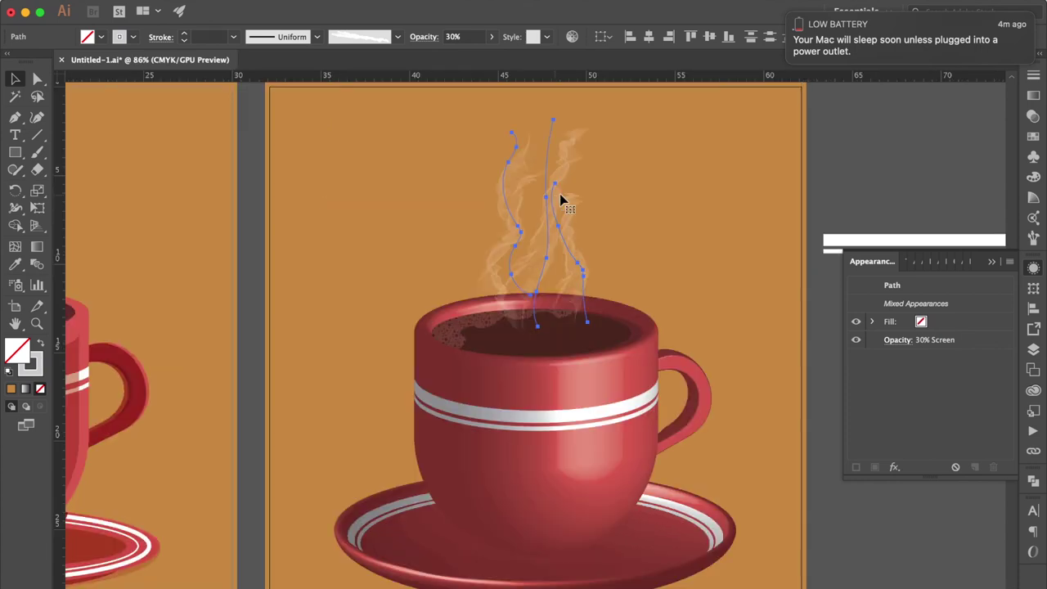
{"action": "left_click", "coordinate": [993, 264]}
{"action": "left_click", "coordinate": [888, 180]}
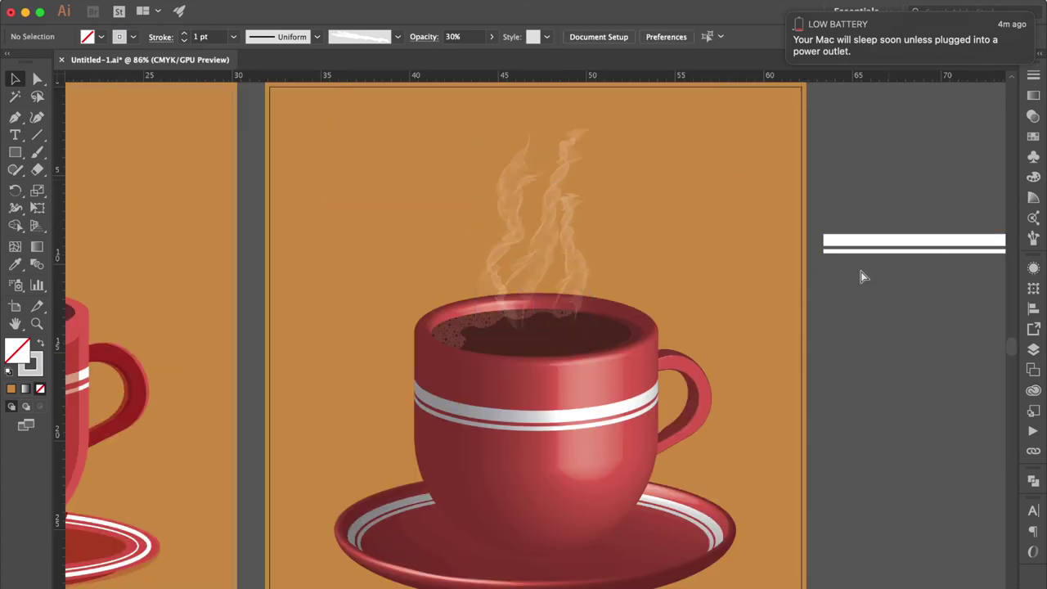
{"action": "key", "text": "ctrl+minus"}
{"action": "left_click", "coordinate": [588, 468]}
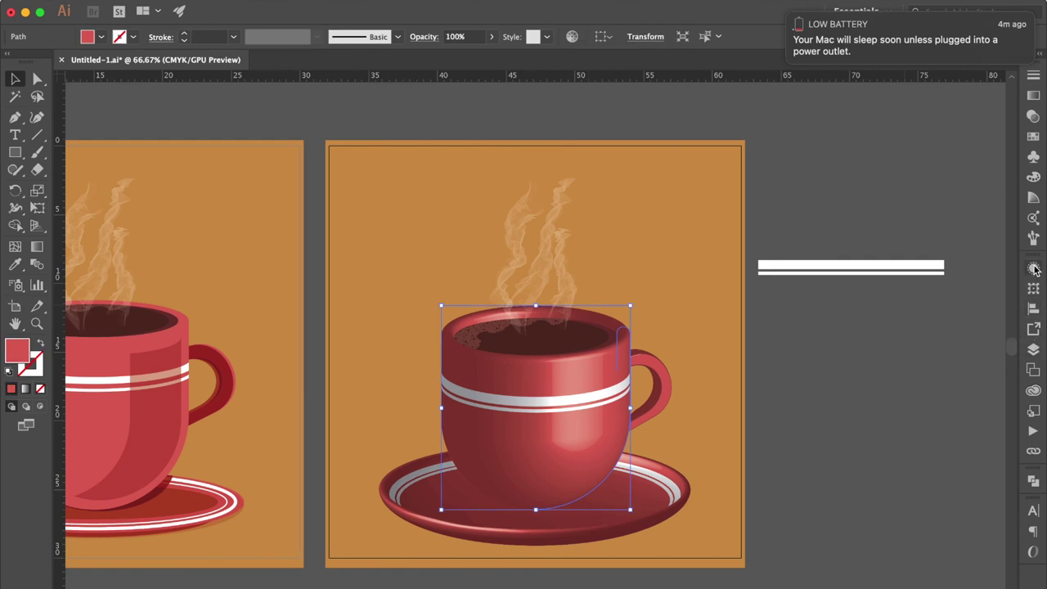
Lower the cup's 3D Revolve ambient light to 40%.
{"action": "left_click", "coordinate": [1033, 288]}
{"action": "left_click", "coordinate": [853, 262]}
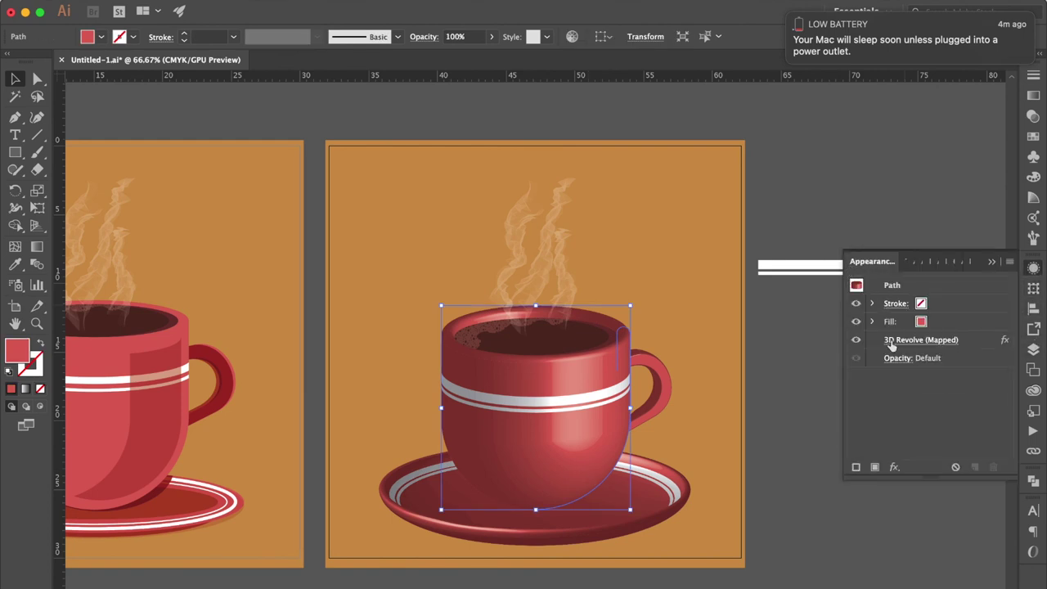
{"action": "left_click", "coordinate": [892, 344]}
{"action": "left_click", "coordinate": [877, 415]}
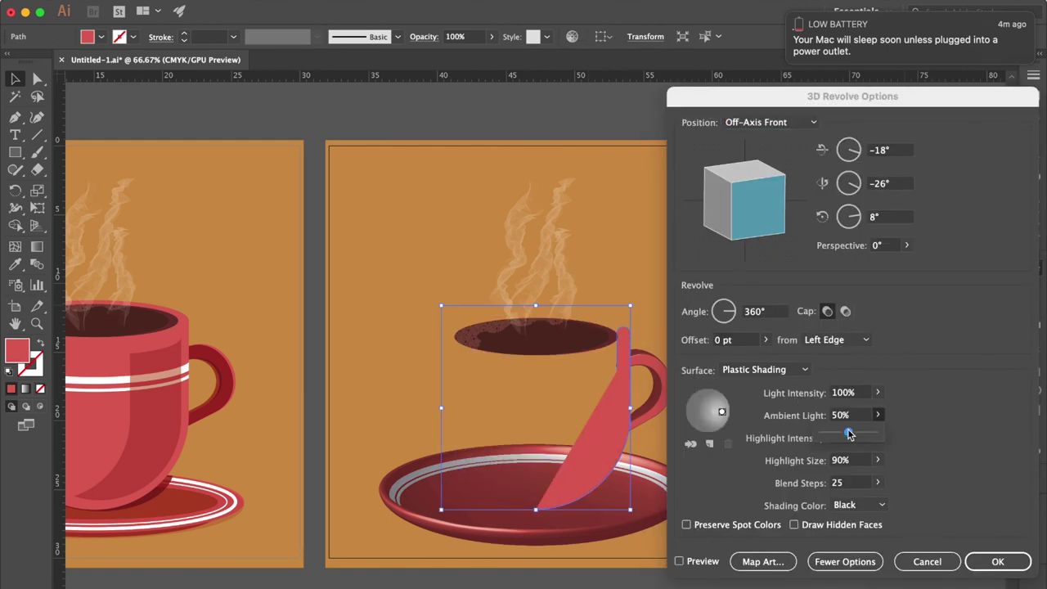
{"action": "left_click", "coordinate": [679, 561]}
{"action": "left_click", "coordinate": [851, 415]}
{"action": "type", "text": "40"}
{"action": "key", "text": "Tab"}
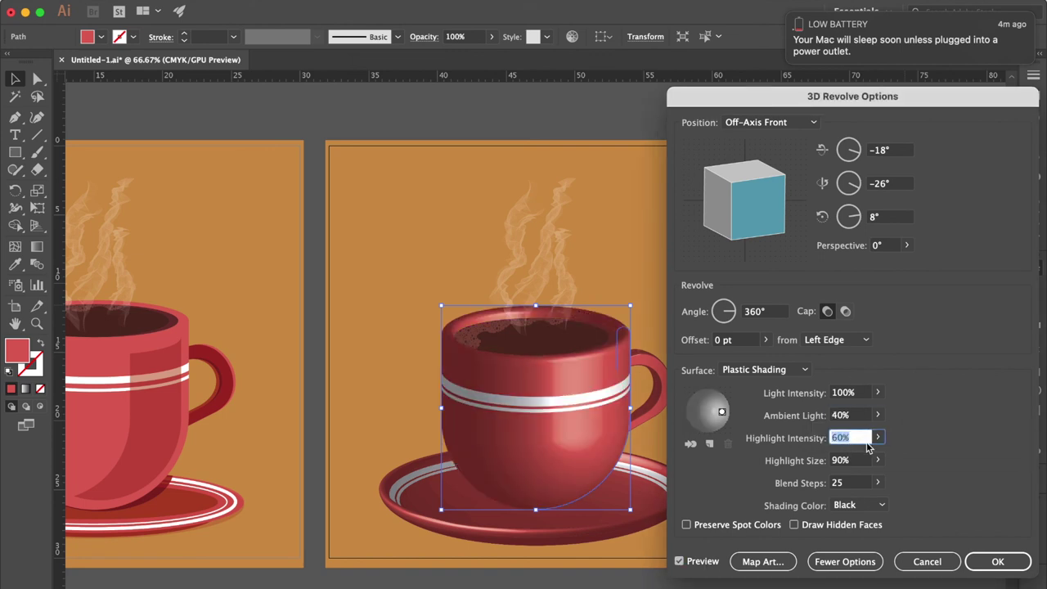
{"action": "left_click", "coordinate": [996, 561]}
Raise the saucer slightly, lower its ambient light to about 25%, and view both cups.
{"action": "left_click", "coordinate": [647, 511]}
{"action": "left_click_drag", "start_coordinate": [646, 511], "coordinate": [646, 501]}
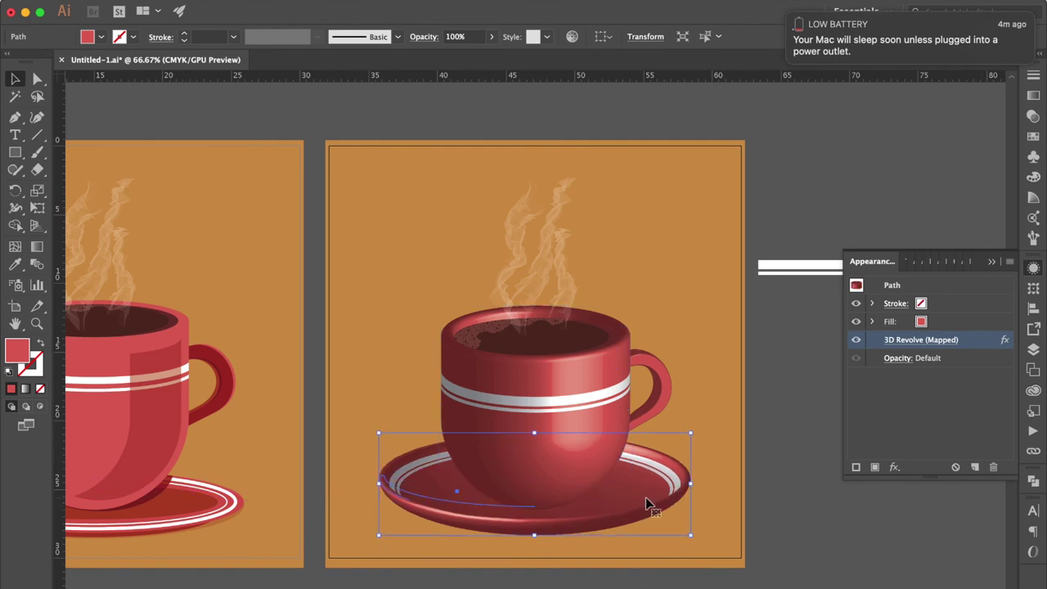
{"action": "left_click", "coordinate": [910, 342]}
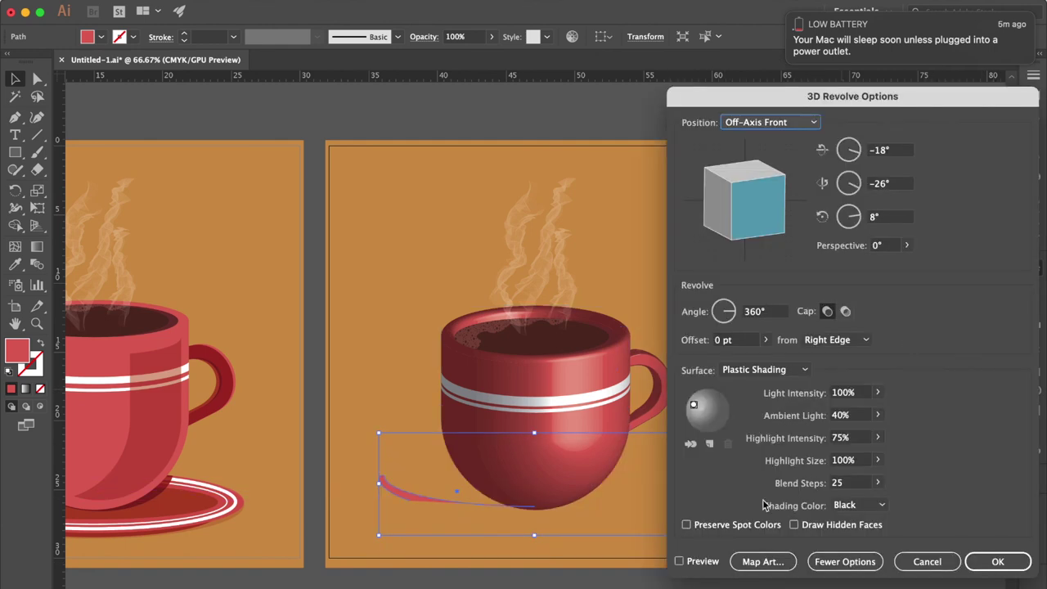
{"action": "left_click", "coordinate": [703, 562]}
{"action": "left_click", "coordinate": [877, 415]}
{"action": "mouse_move", "coordinate": [844, 434]}
{"action": "left_mouse_down"}
{"action": "mouse_move", "coordinate": [826, 435]}
{"action": "mouse_move", "coordinate": [835, 436]}
{"action": "left_mouse_up"}
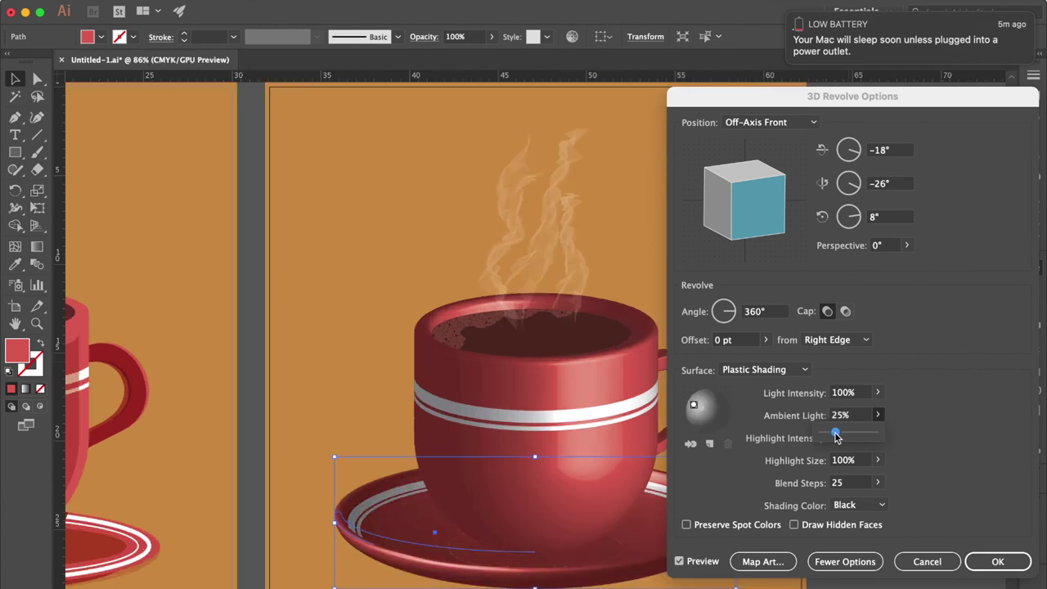
{"action": "left_click", "coordinate": [998, 561]}
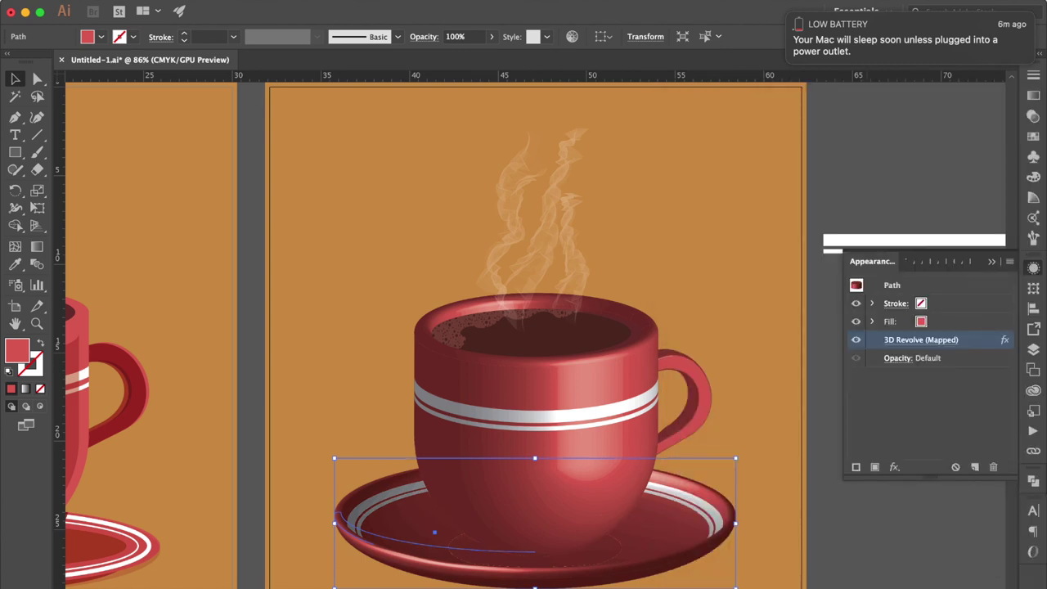
{"action": "key", "text": "ctrl+minus"}
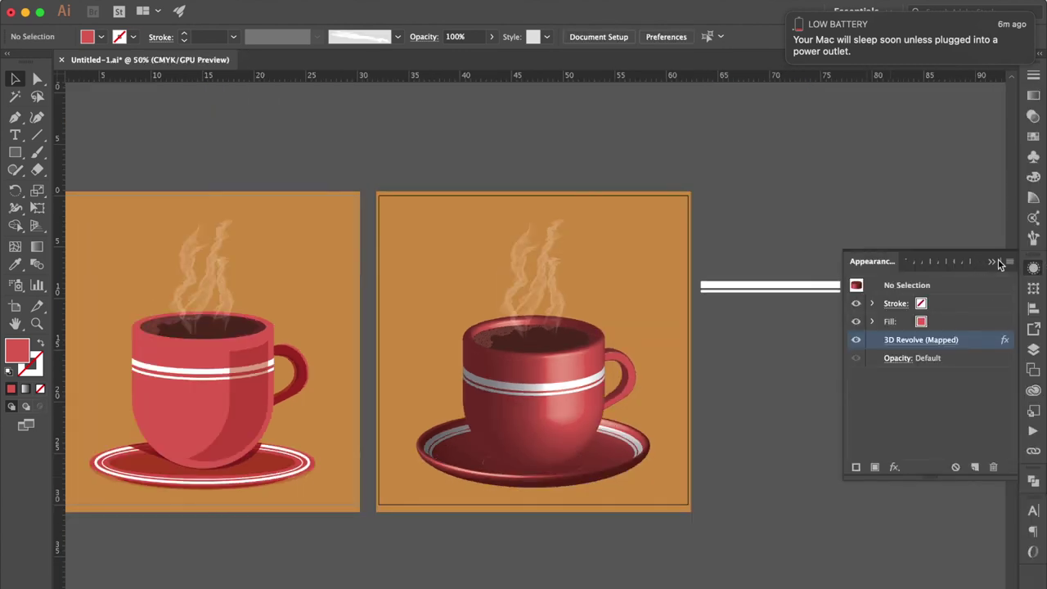
{"action": "left_click", "coordinate": [990, 262]}
{"action": "scroll", "coordinate": [771, 283], "scroll_direction": "left", "scroll_amount": 3}
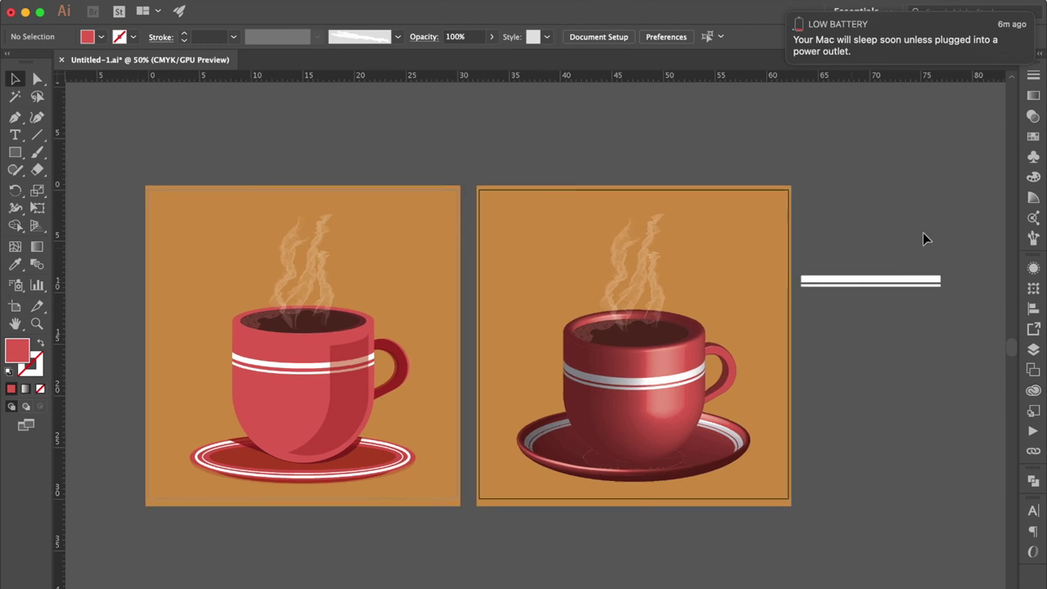